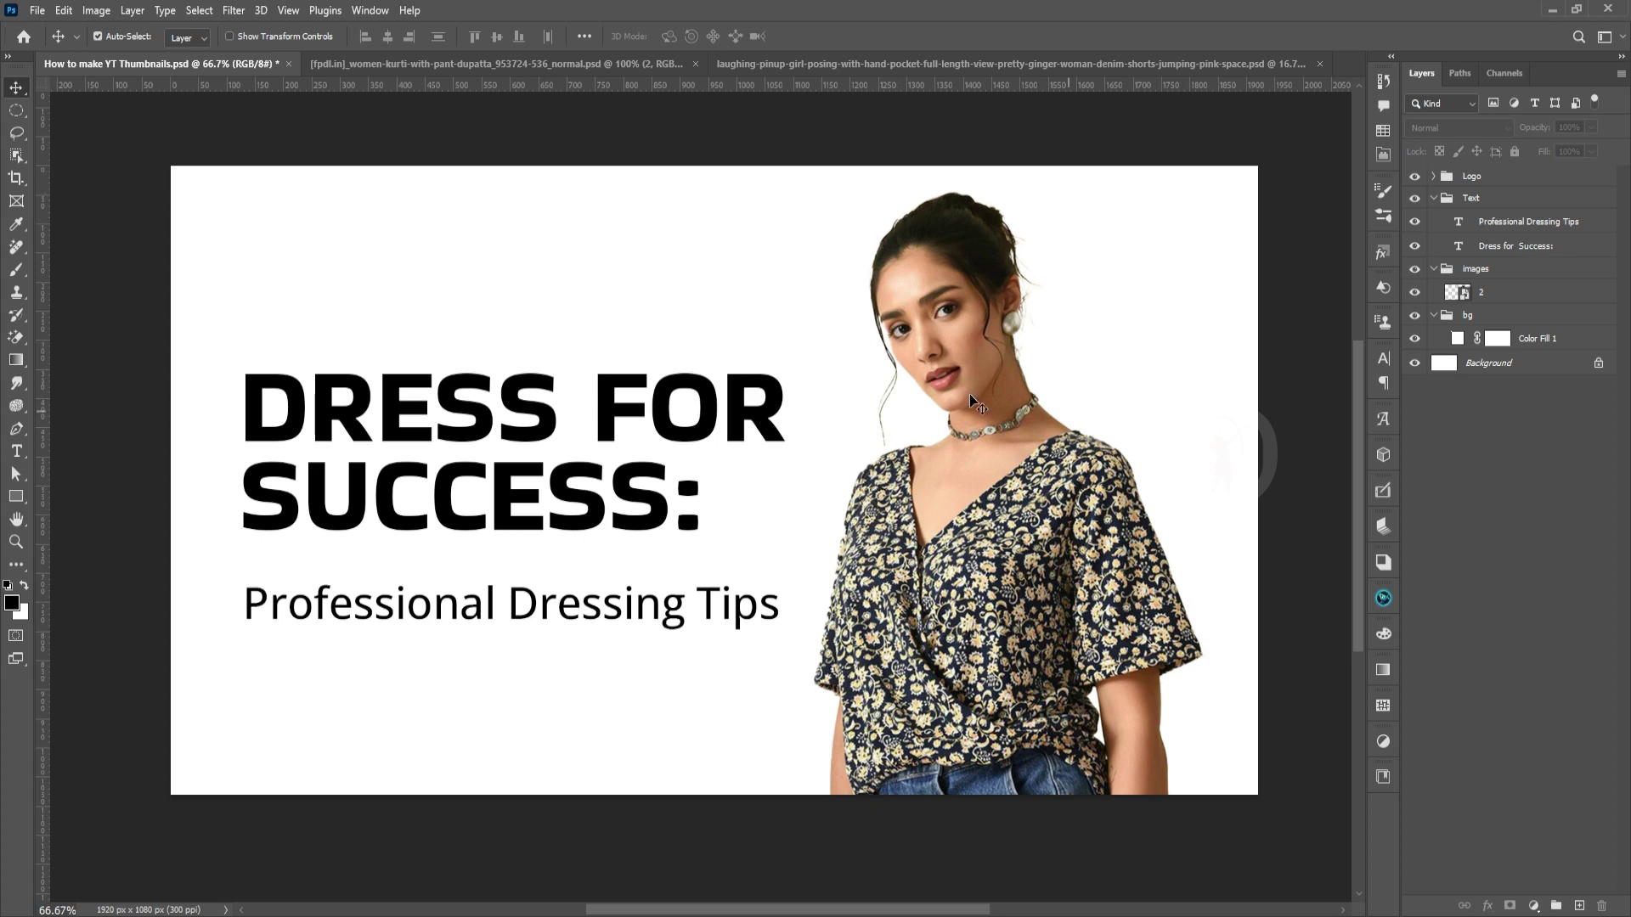
{"action": "left_click", "coordinate": [508, 65]}
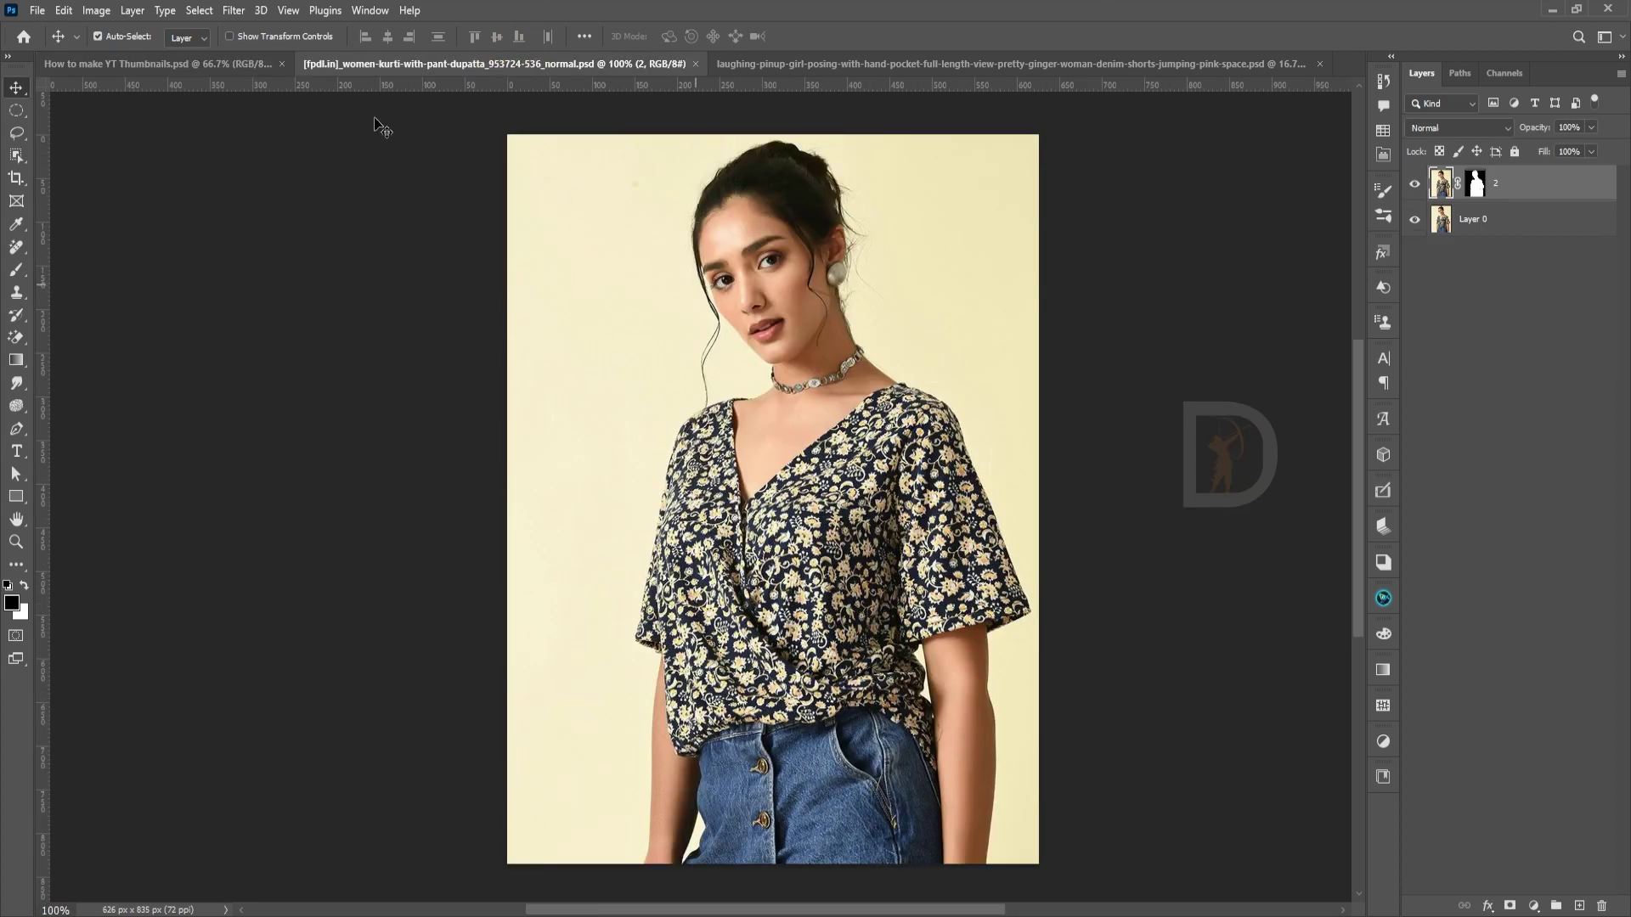
{"action": "left_click", "coordinate": [190, 73]}
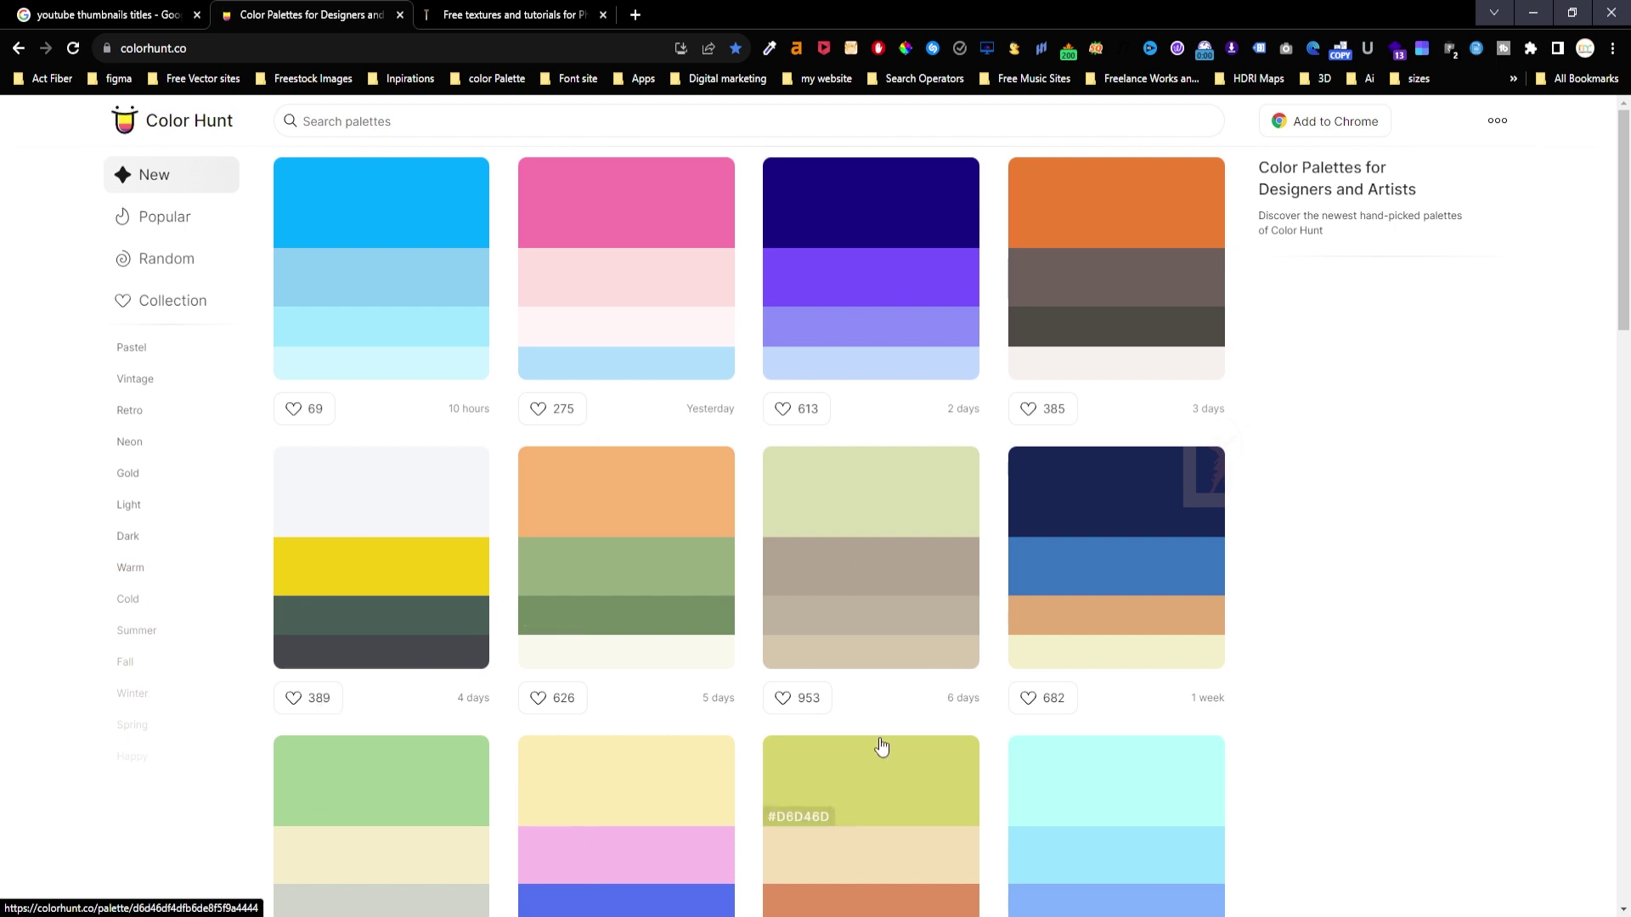
Find the navy, pink, coral and yellow palette on Color Hunt and copy its navy colour code #0802A3.
{"action": "scroll", "coordinate": [881, 746], "scroll_direction": "down", "scroll_amount": 10}
{"action": "left_click", "coordinate": [433, 584]}
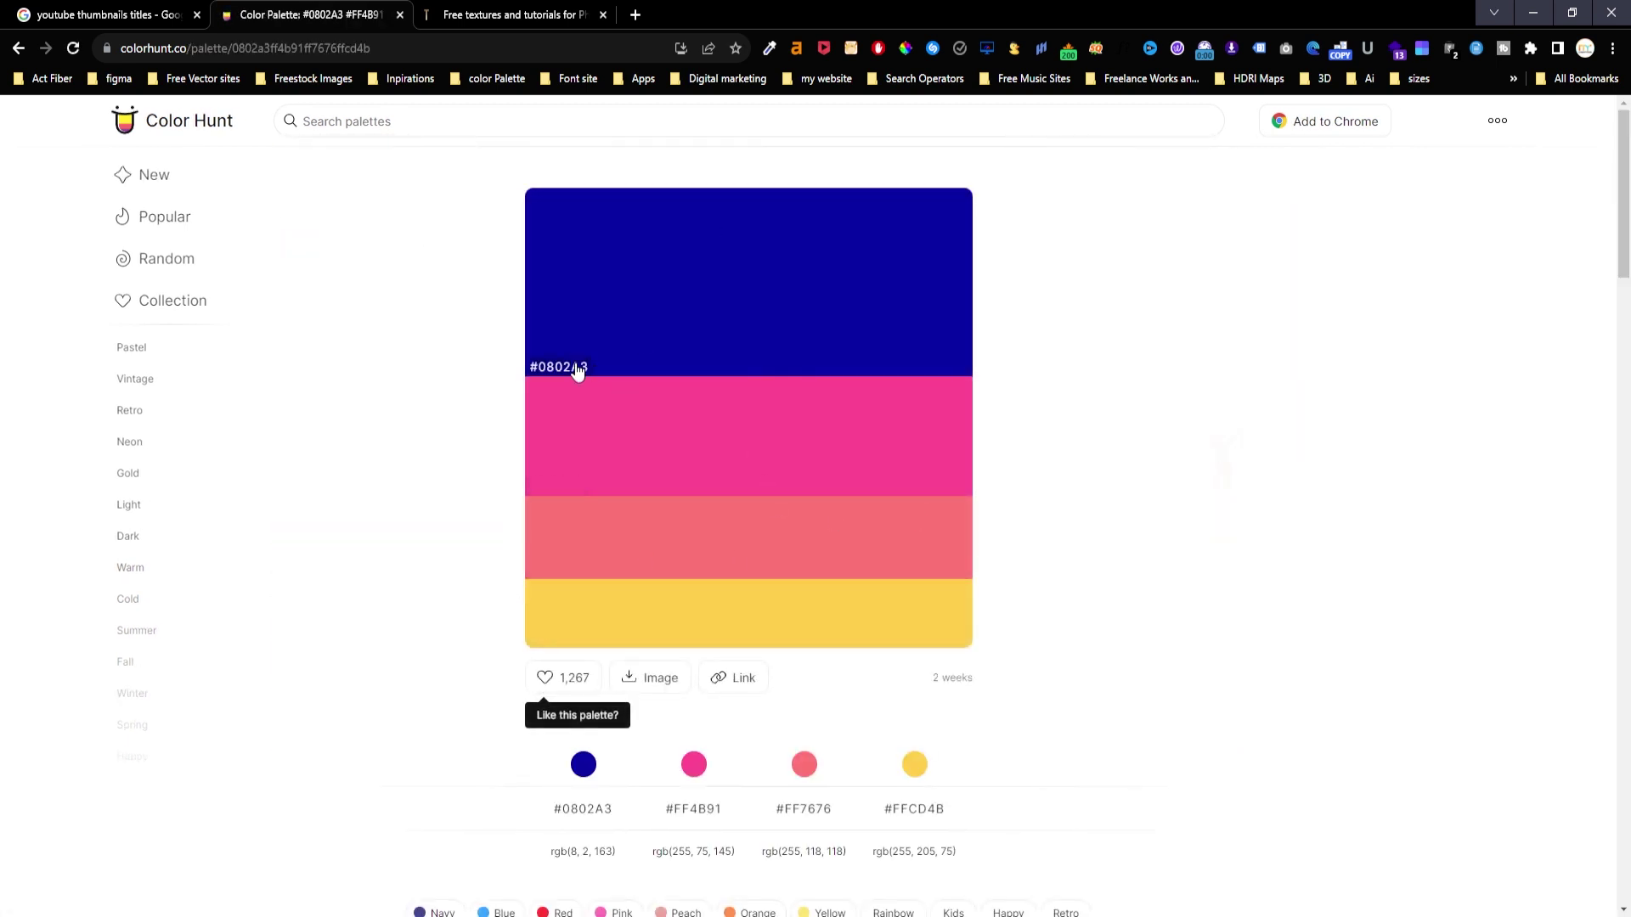
{"action": "left_click", "coordinate": [573, 372]}
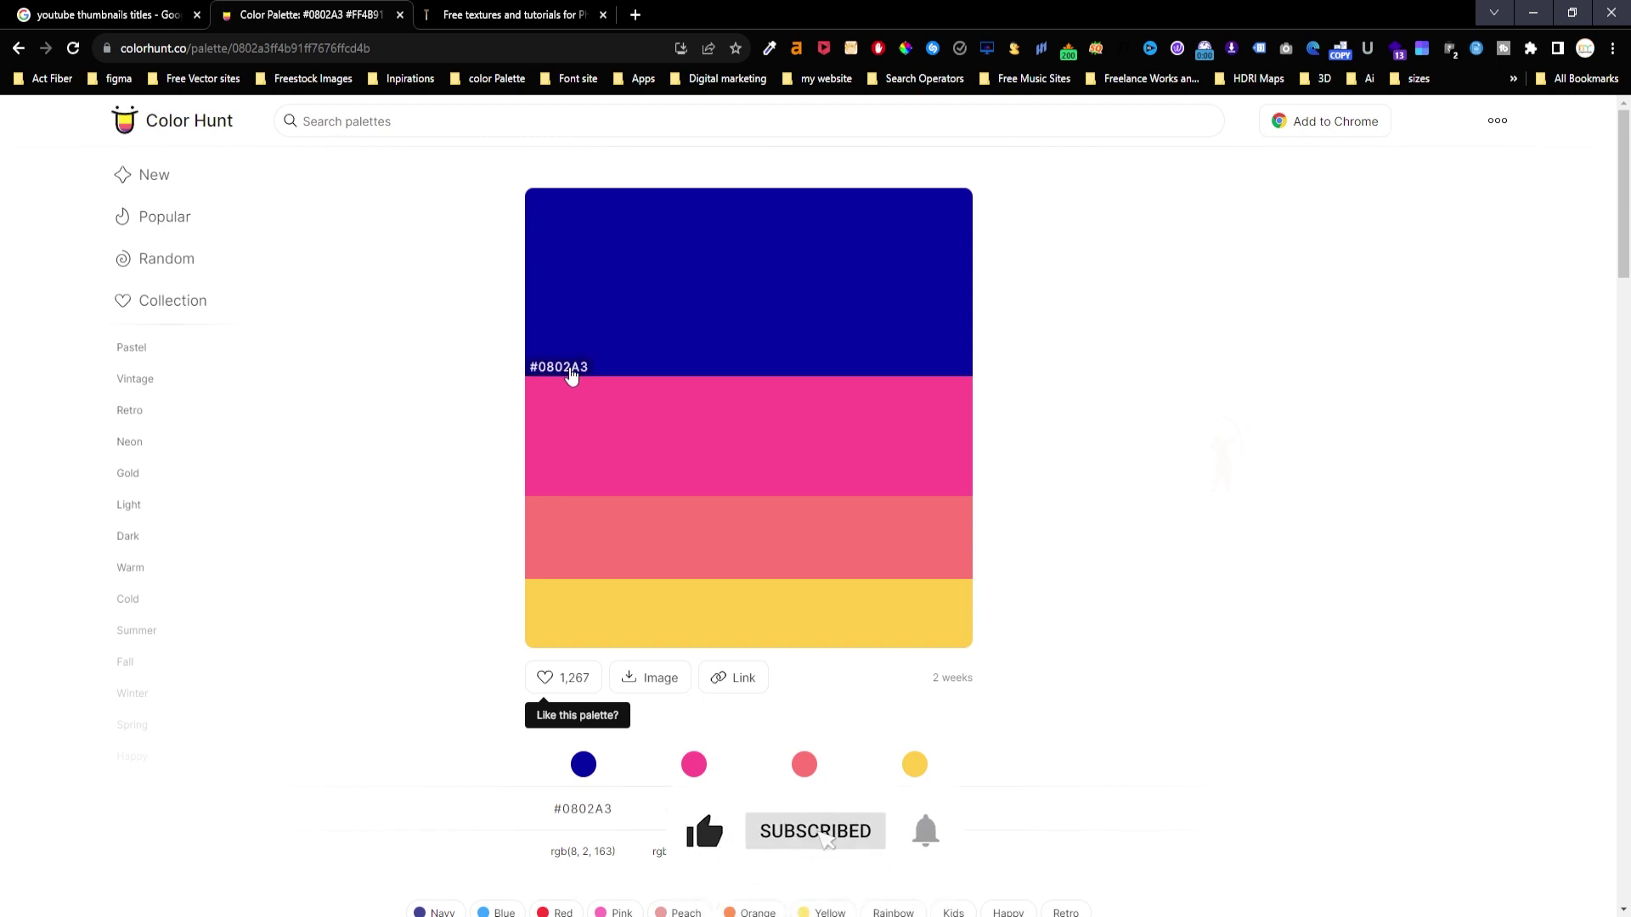
{"action": "left_click", "coordinate": [571, 374]}
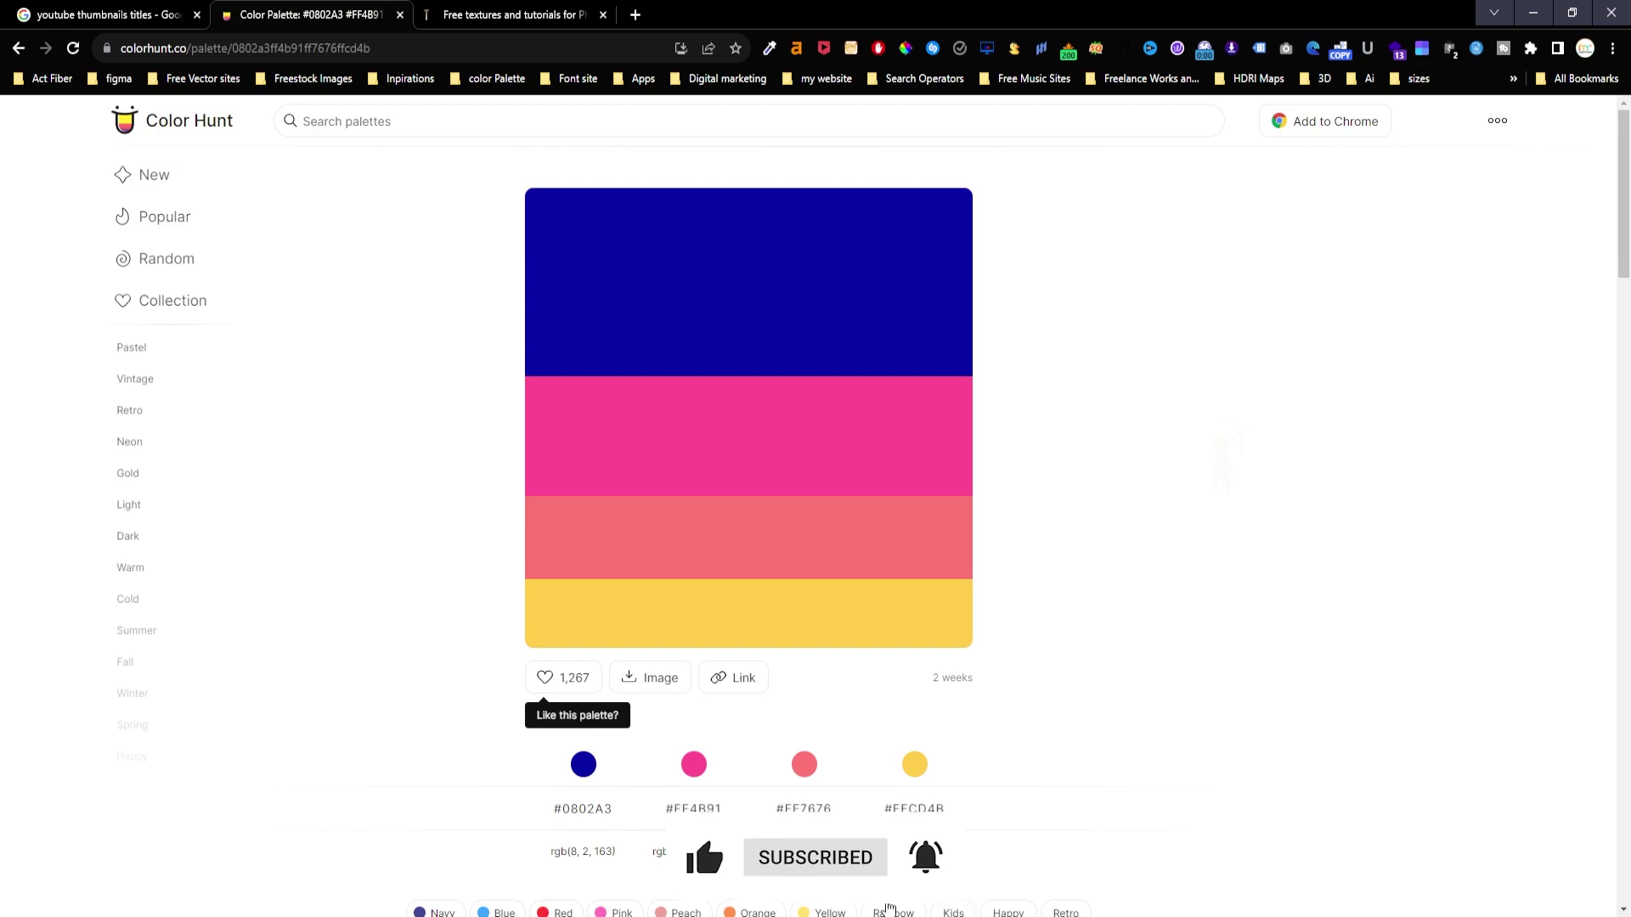
Switch back to Photoshop and set the Color Fill 1 background layer to #0802A3.
{"action": "left_click", "coordinate": [1092, 904]}
{"action": "left_click", "coordinate": [1447, 344]}
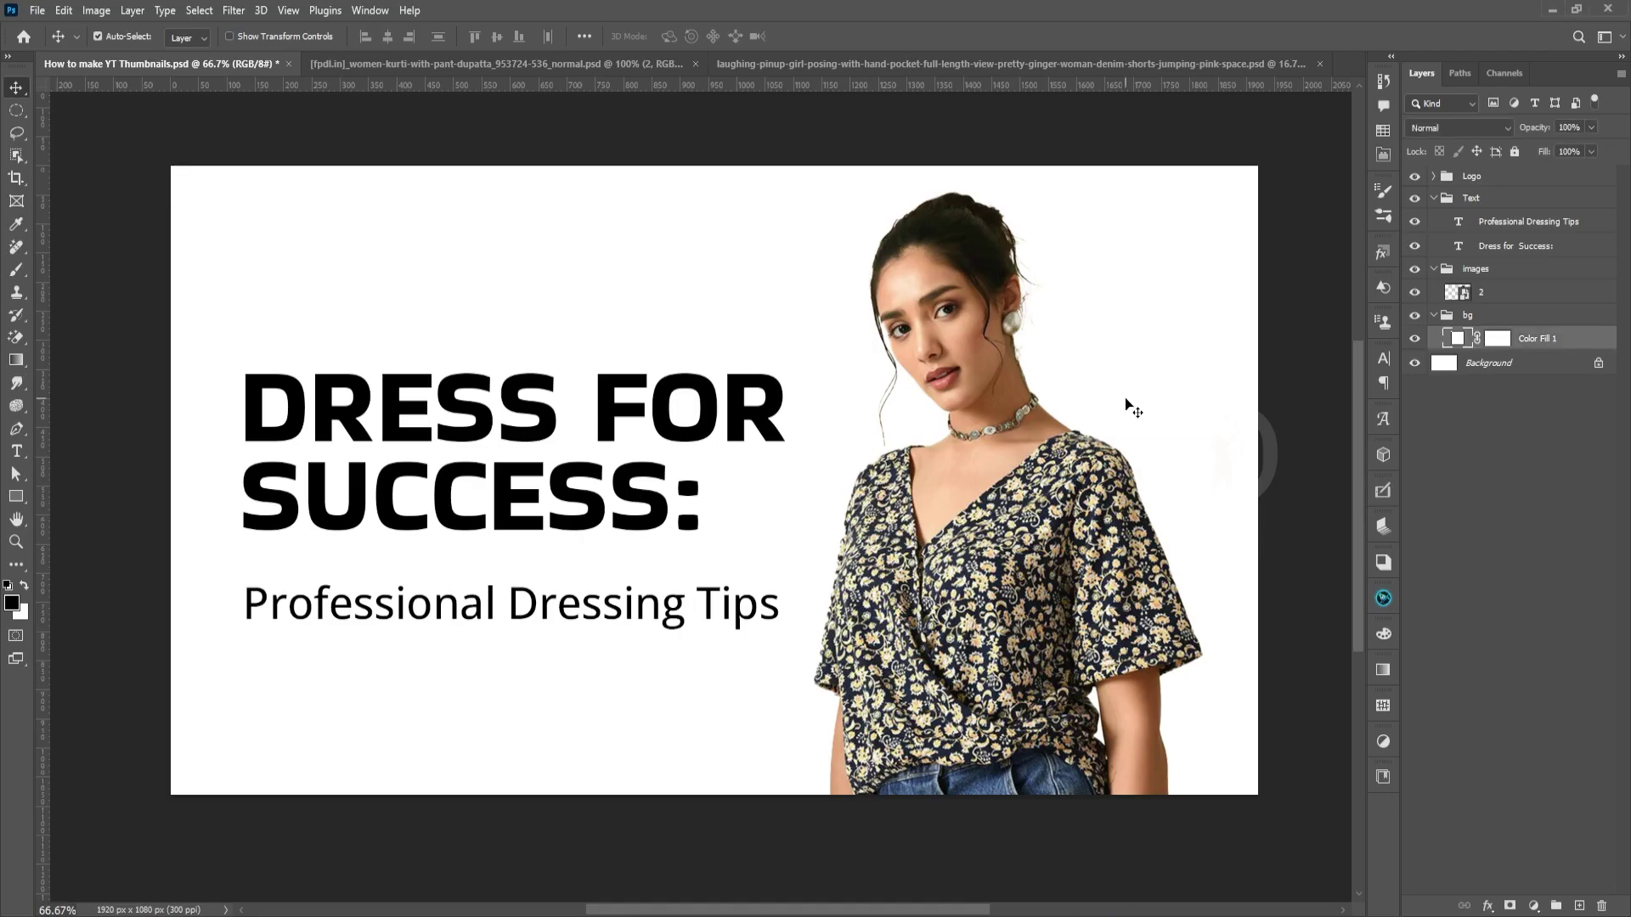
{"action": "double_click", "coordinate": [1461, 338]}
{"action": "key", "text": "ctrl+v"}
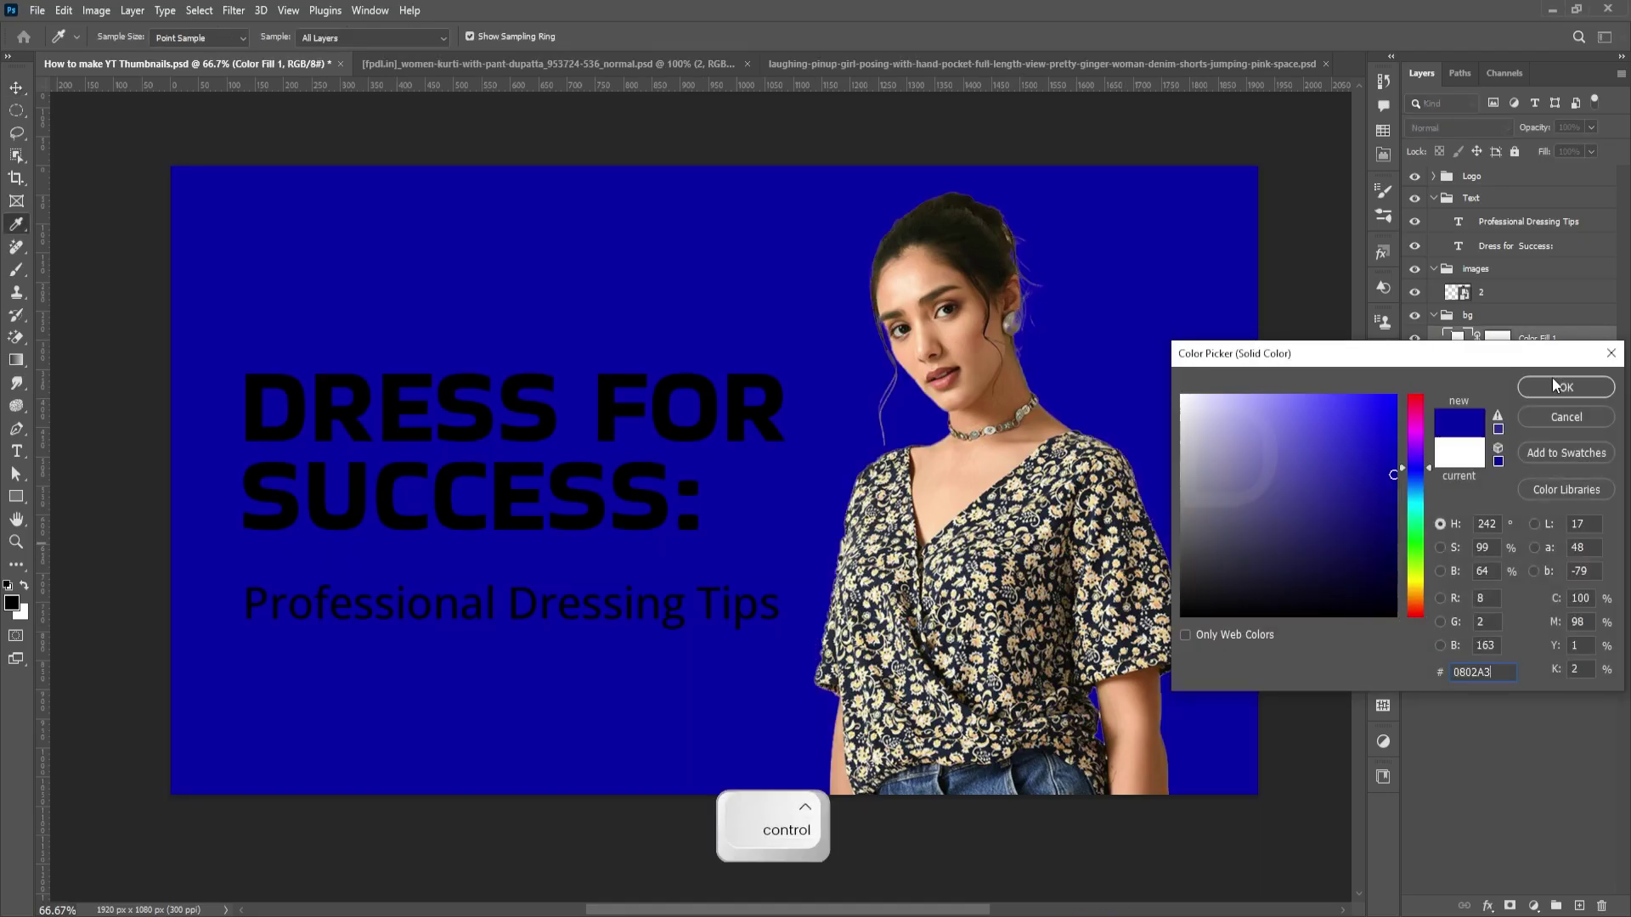
{"action": "left_click", "coordinate": [1565, 388]}
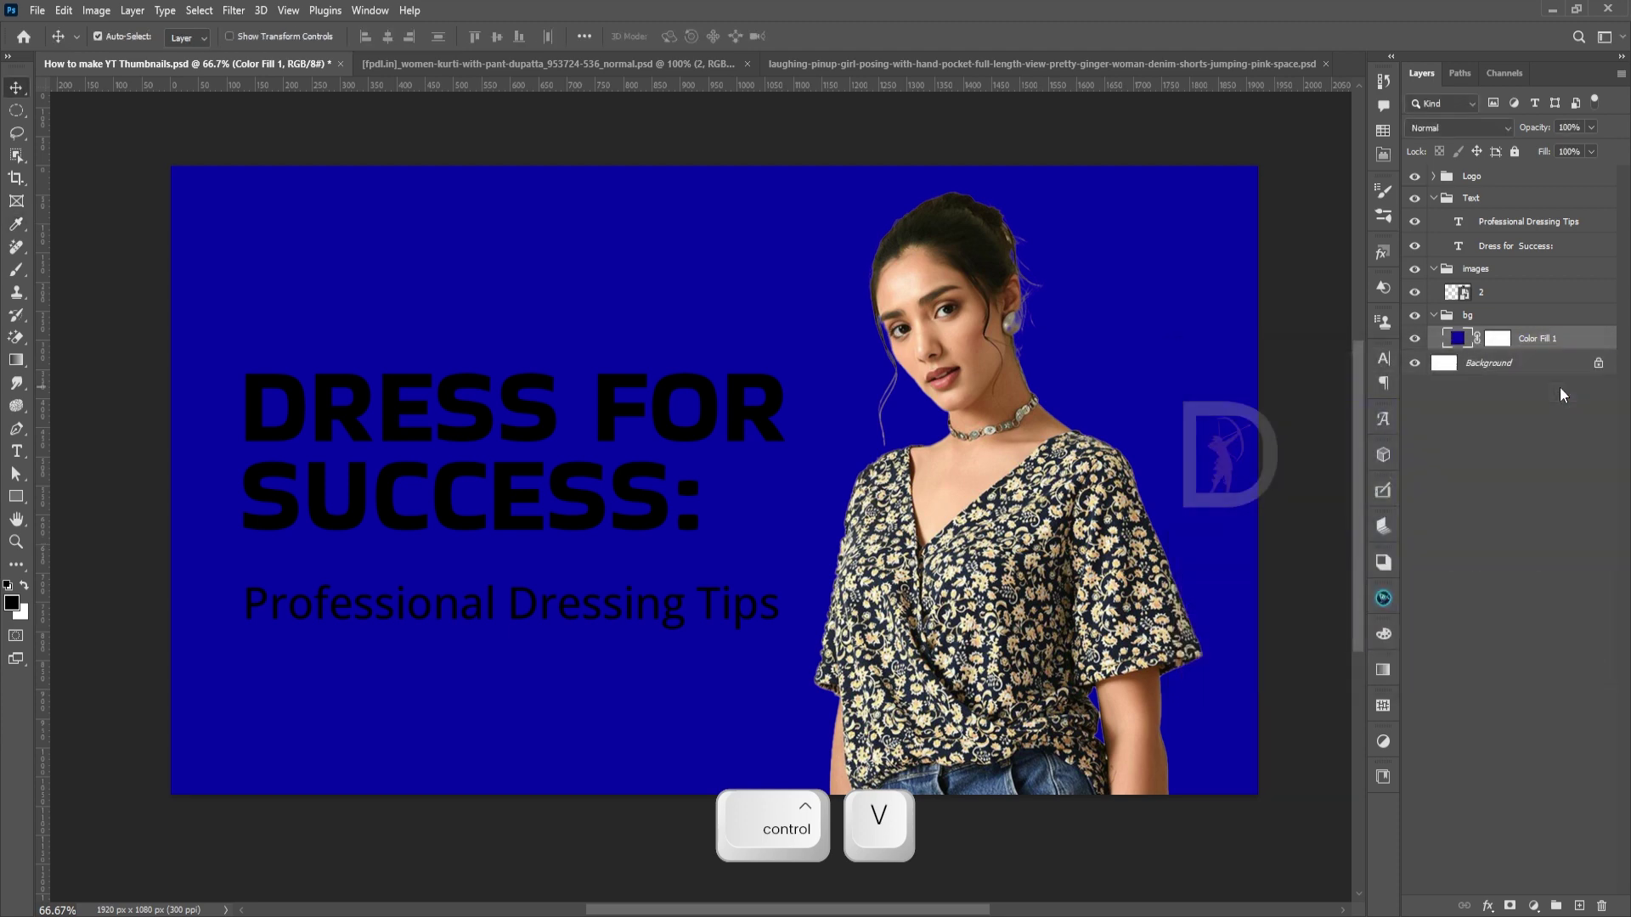
Copy the yellow #FFCD4B from the Color Hunt palette and apply it to the "Dress for Success:" headline text.
{"action": "left_click", "coordinate": [690, 429]}
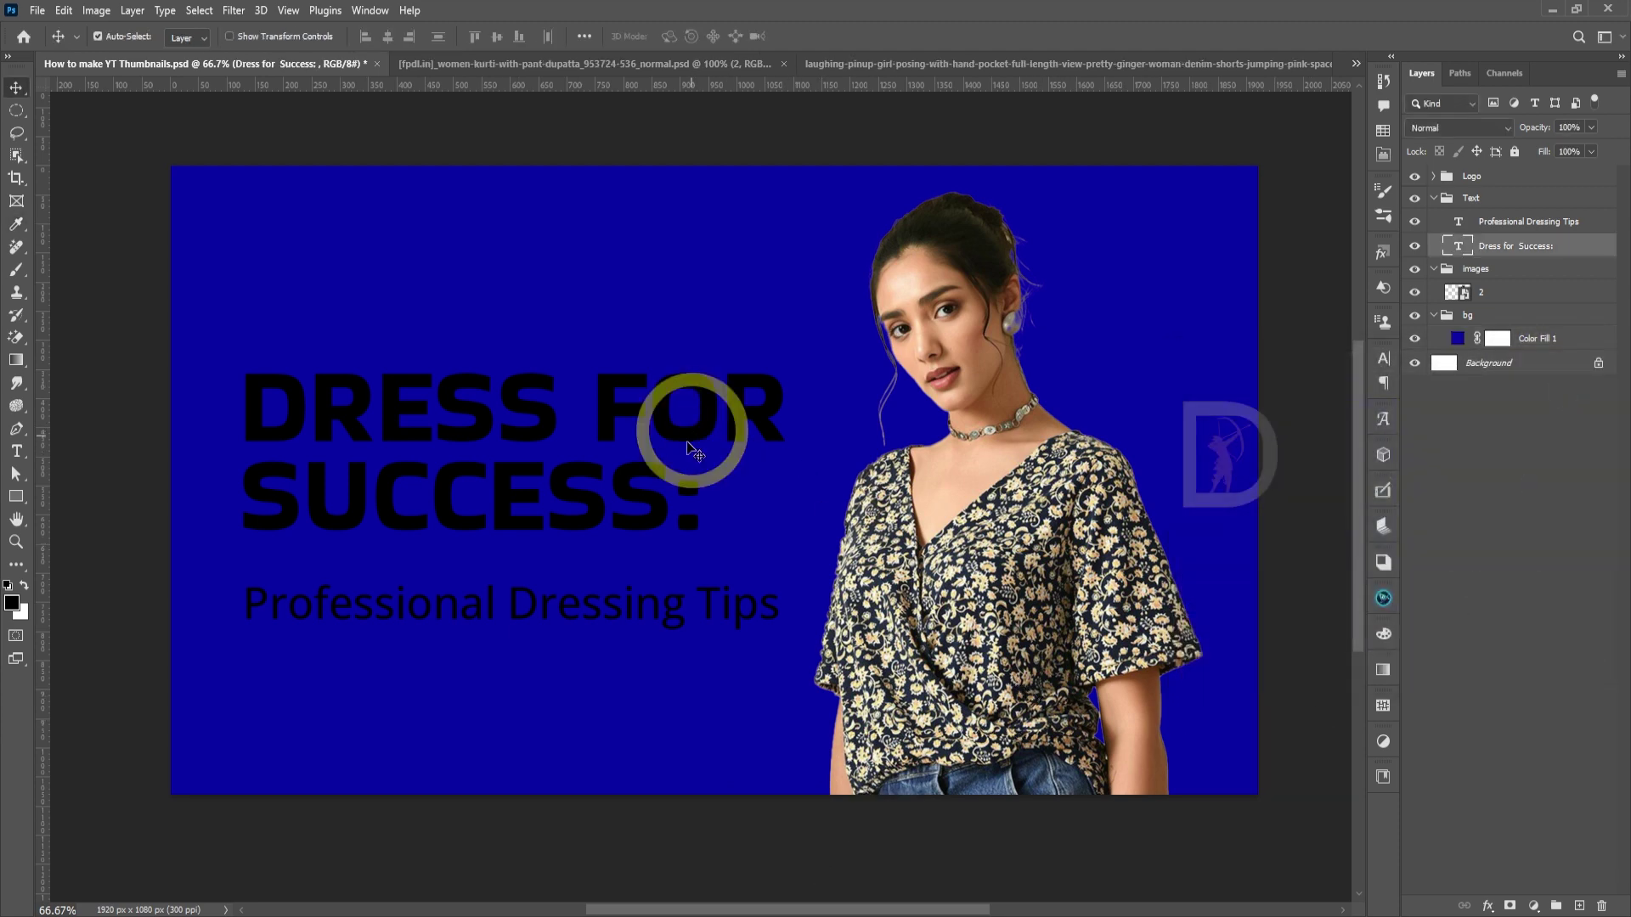
{"action": "key", "text": "alt+Tab"}
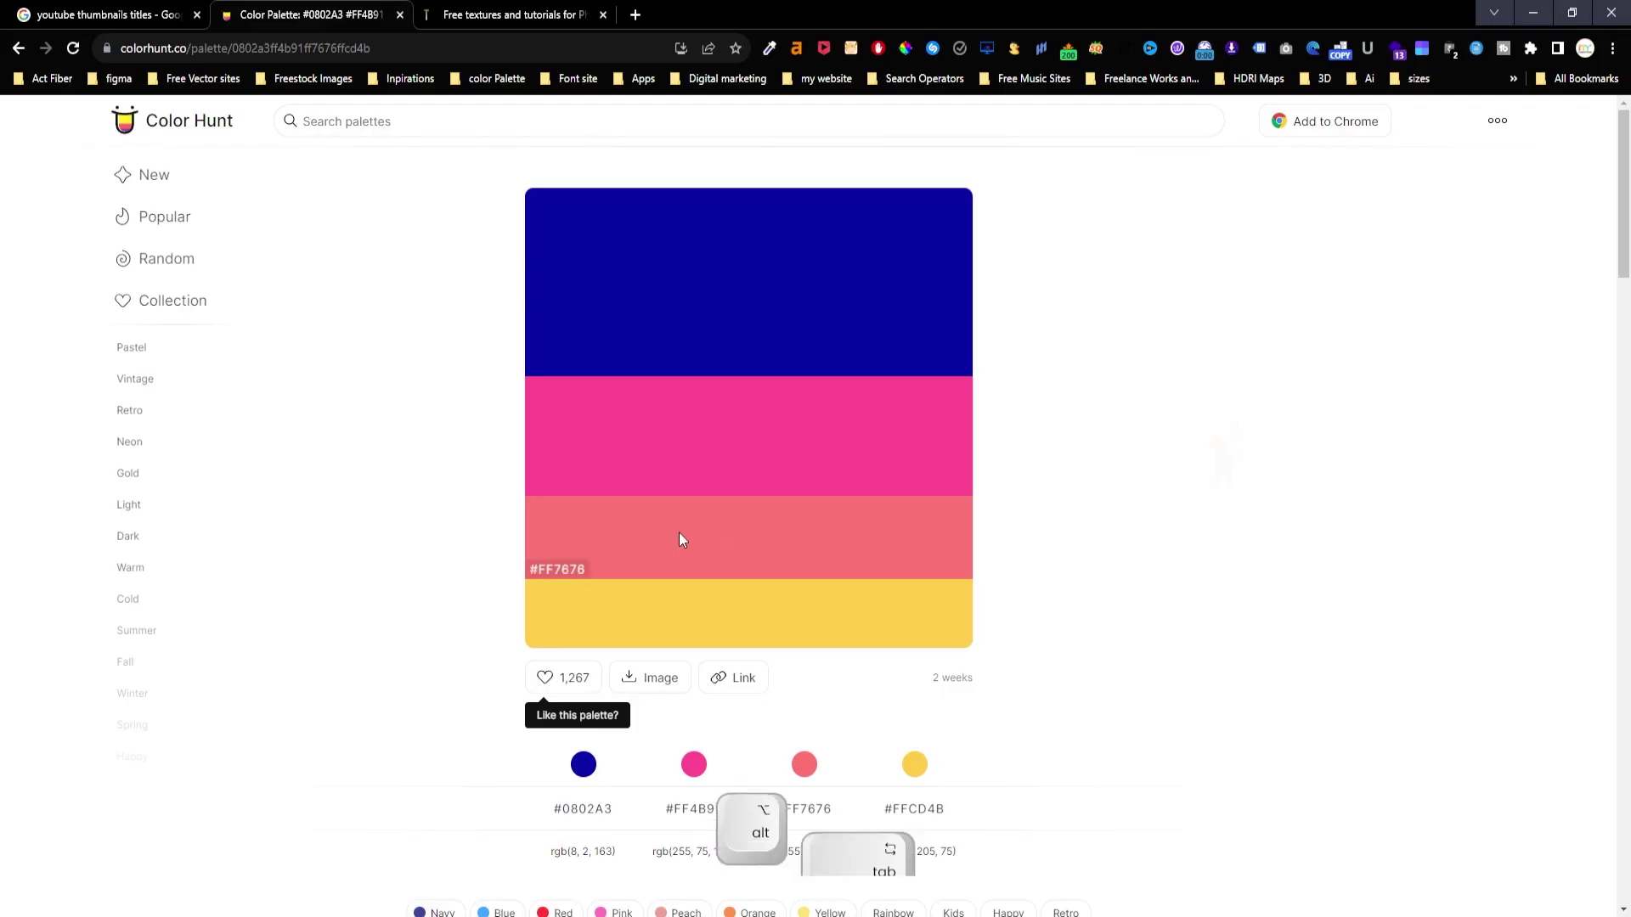
{"action": "left_click", "coordinate": [563, 643]}
{"action": "key", "text": "alt+Tab"}
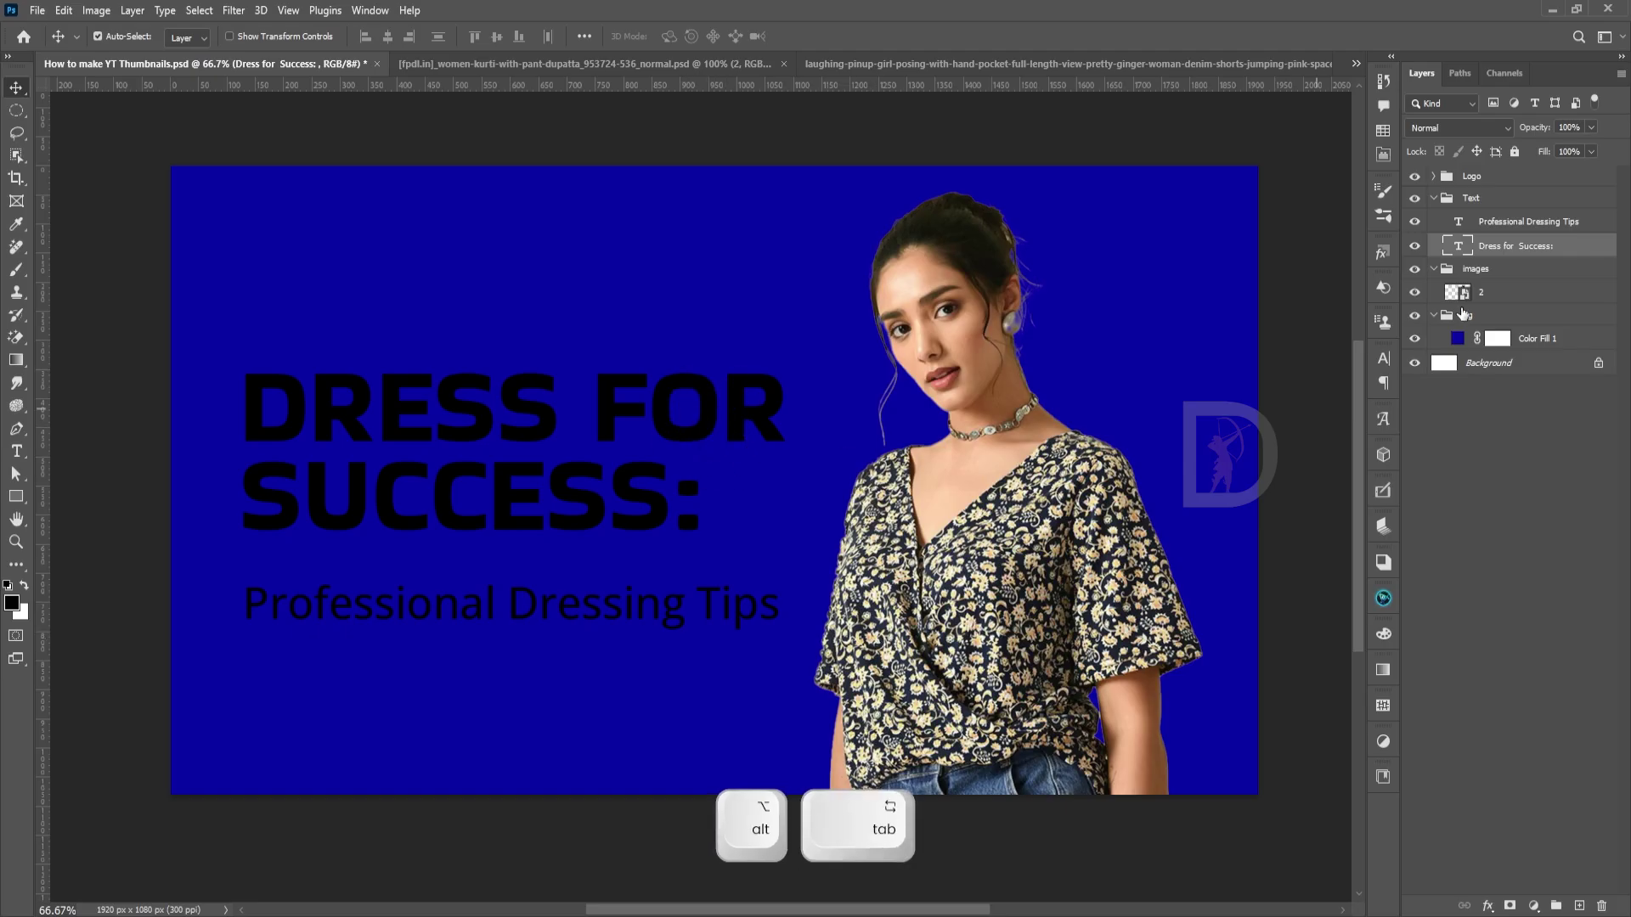
{"action": "left_click", "coordinate": [1385, 357]}
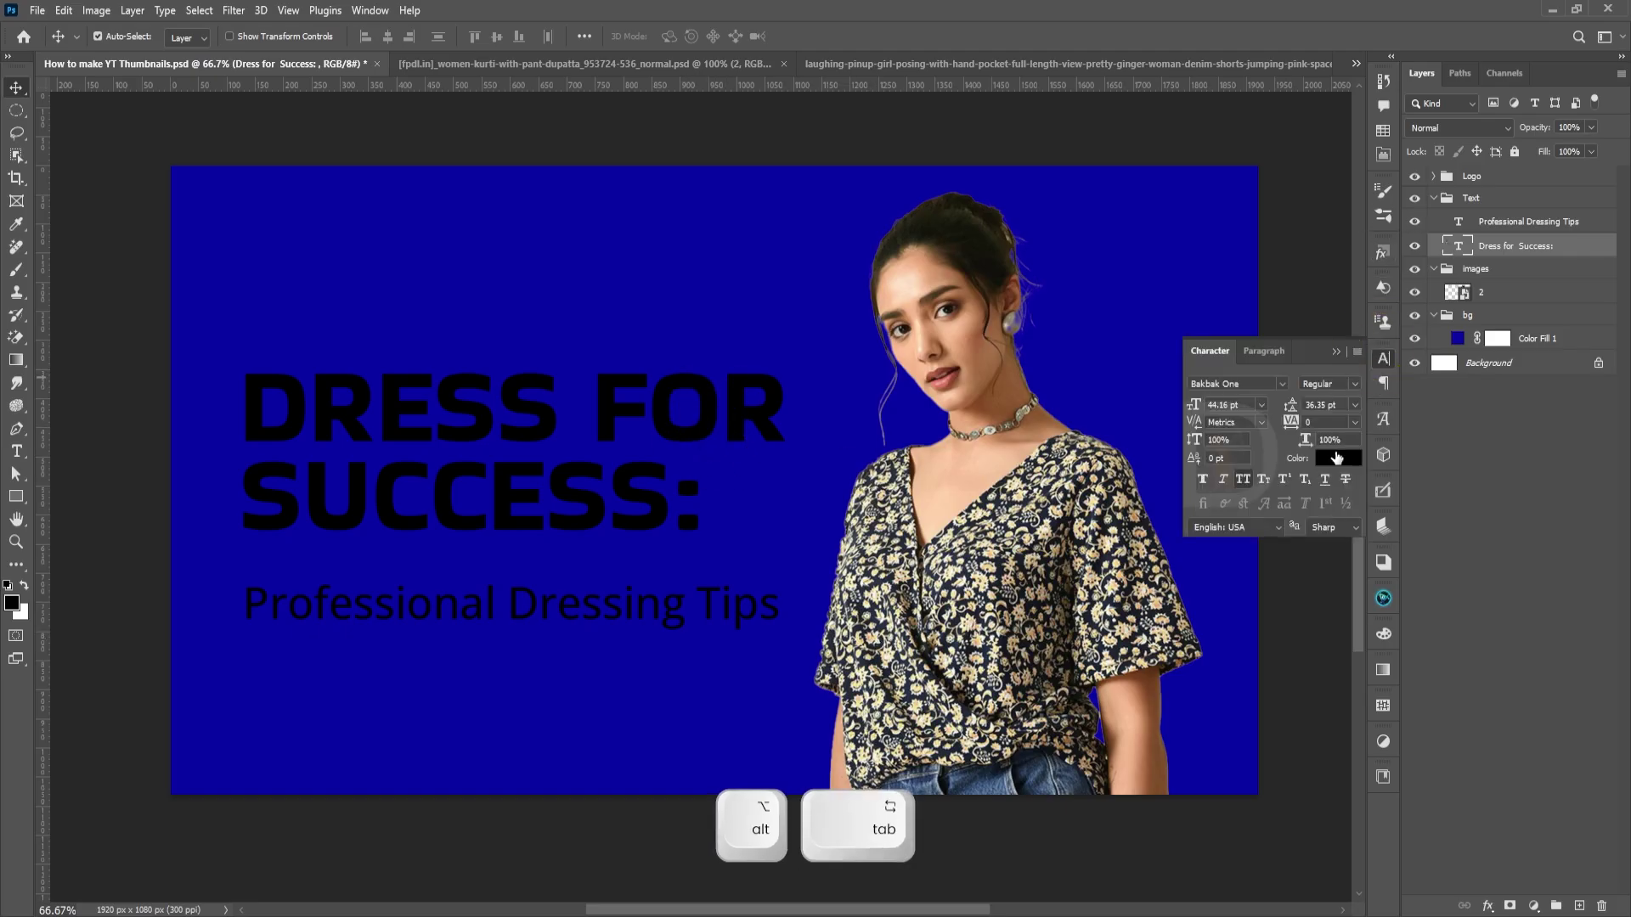
{"action": "left_click", "coordinate": [1333, 455]}
{"action": "key", "text": "ctrl+v"}
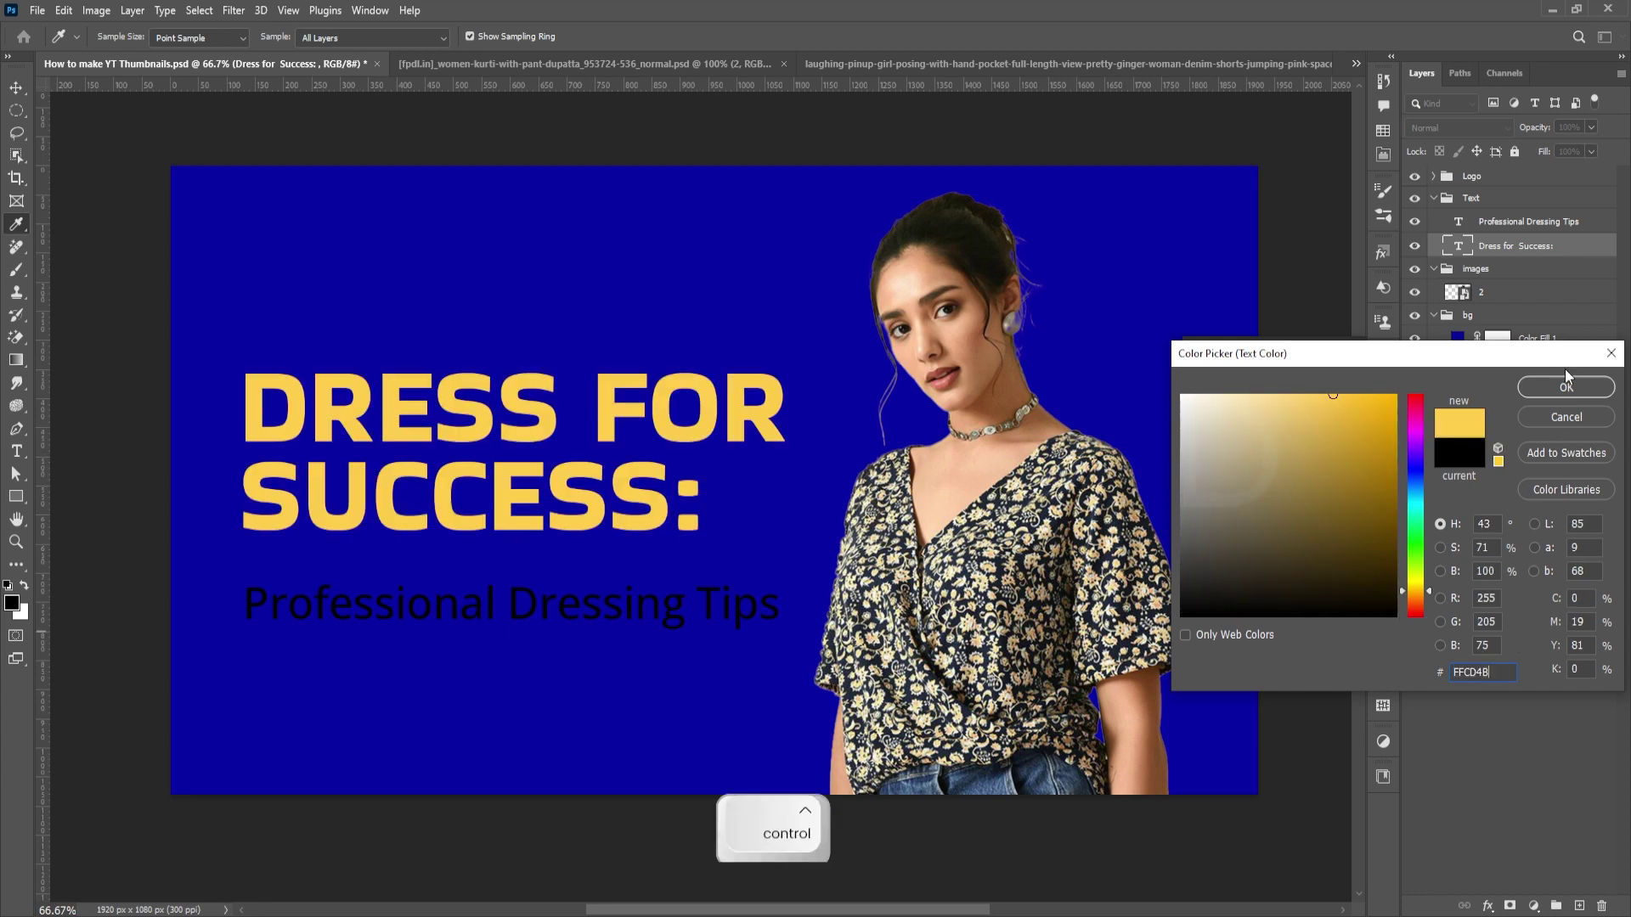
{"action": "left_click", "coordinate": [1533, 393]}
Set the "Professional Dressing Tips" subtitle text colour to white, ffffff.
{"action": "left_click", "coordinate": [1507, 221]}
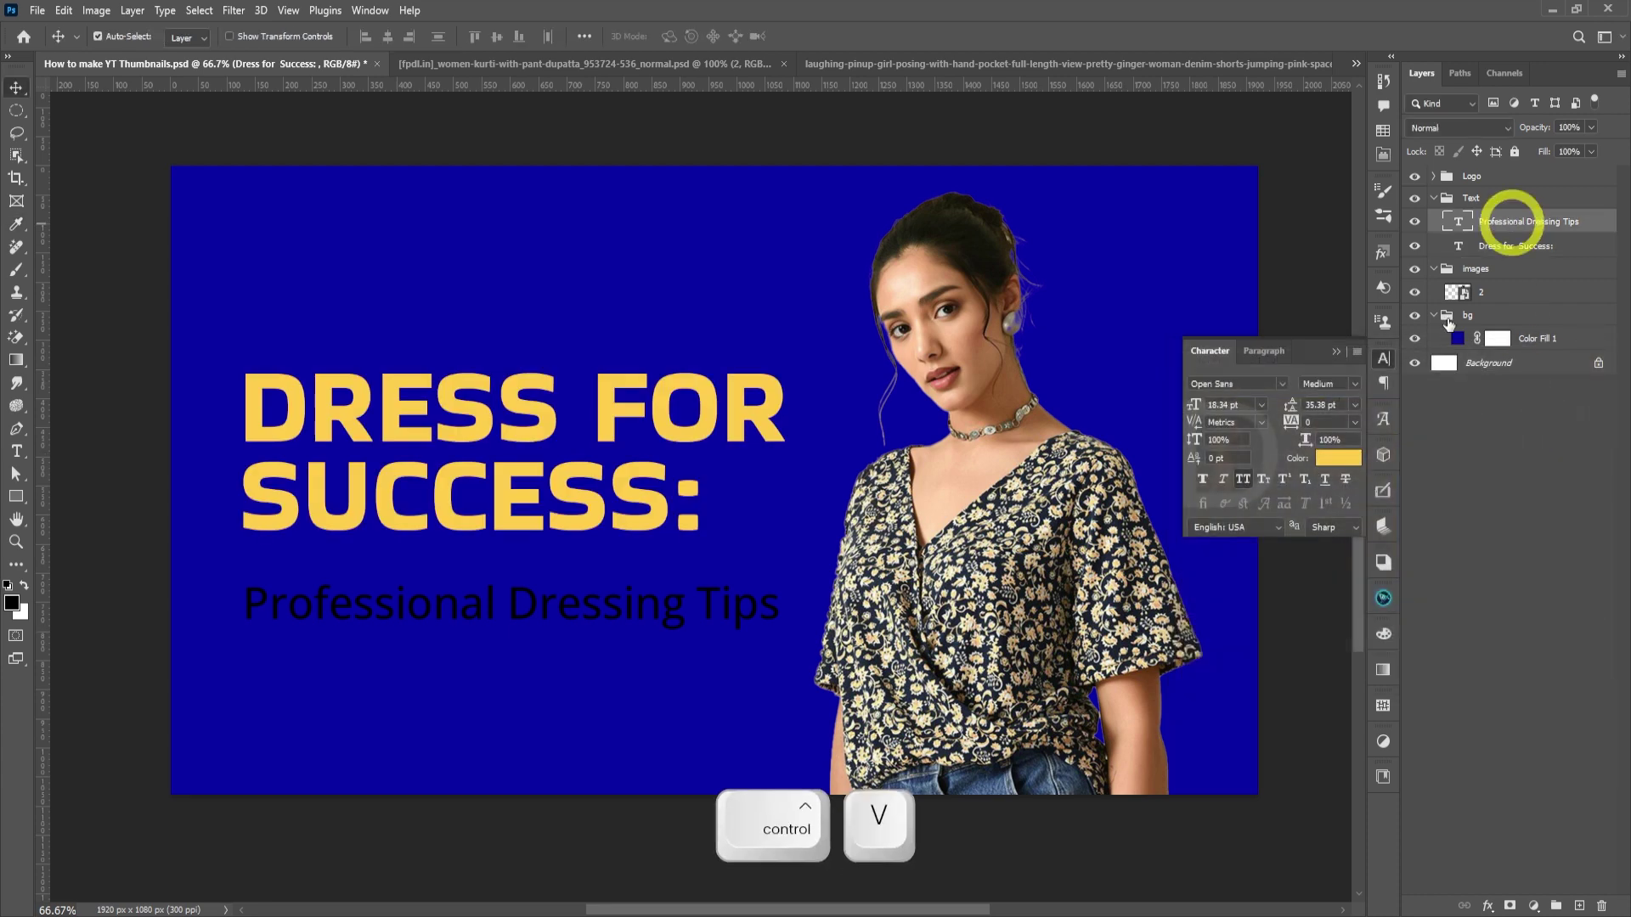
{"action": "left_click", "coordinate": [1350, 456]}
{"action": "type", "text": "ffffff"}
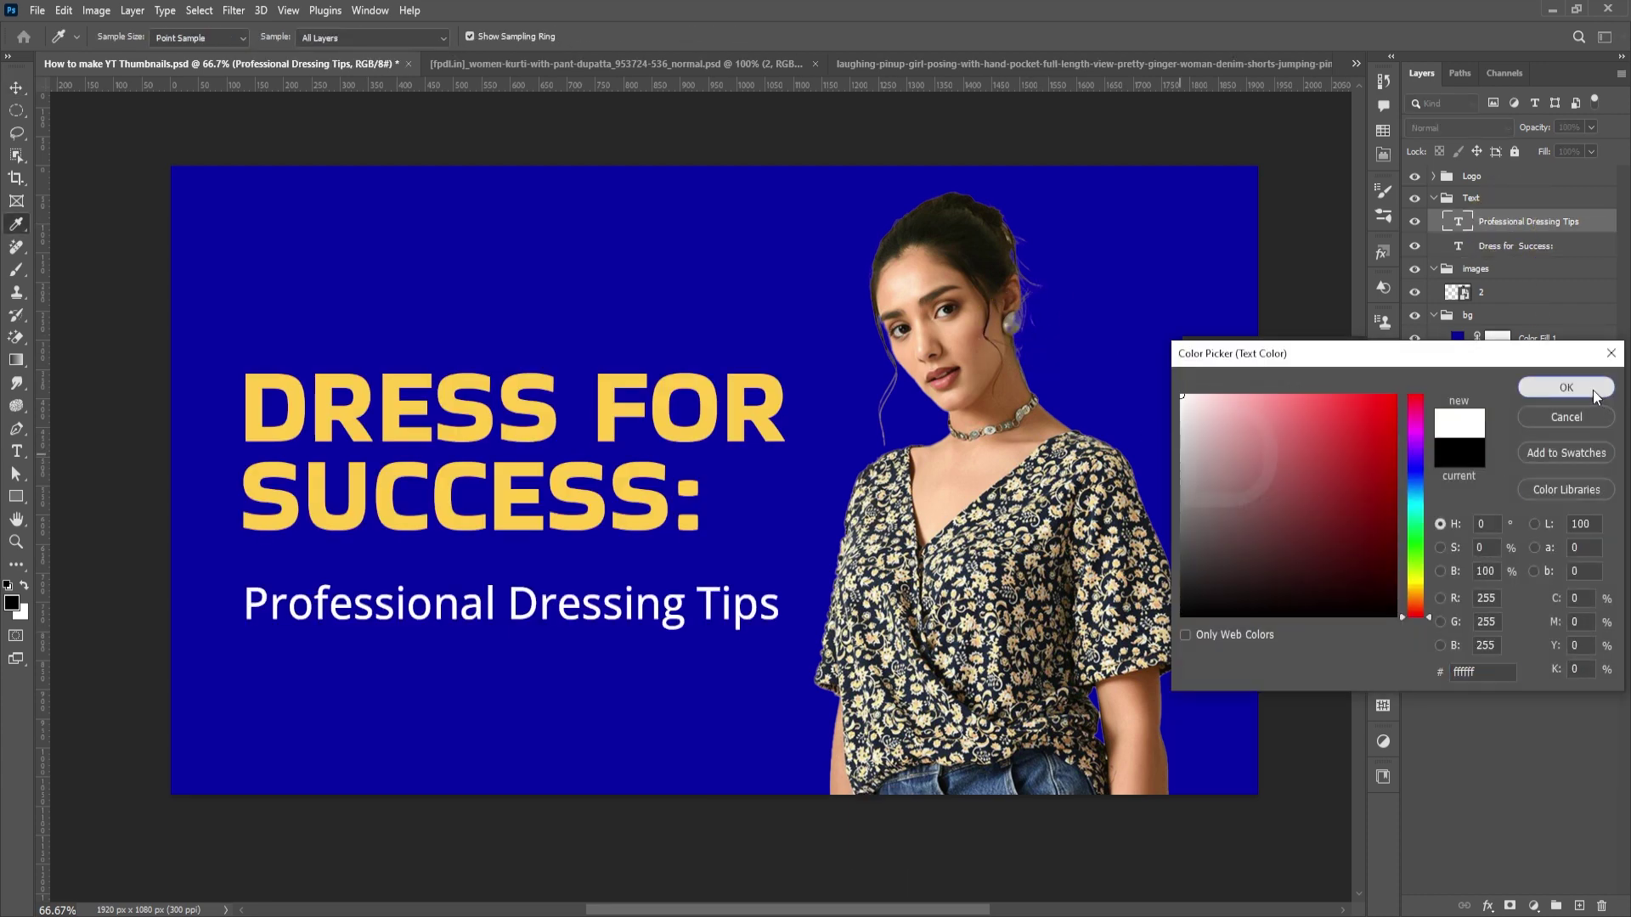
{"action": "left_click", "coordinate": [1566, 387]}
{"action": "left_click", "coordinate": [1382, 359]}
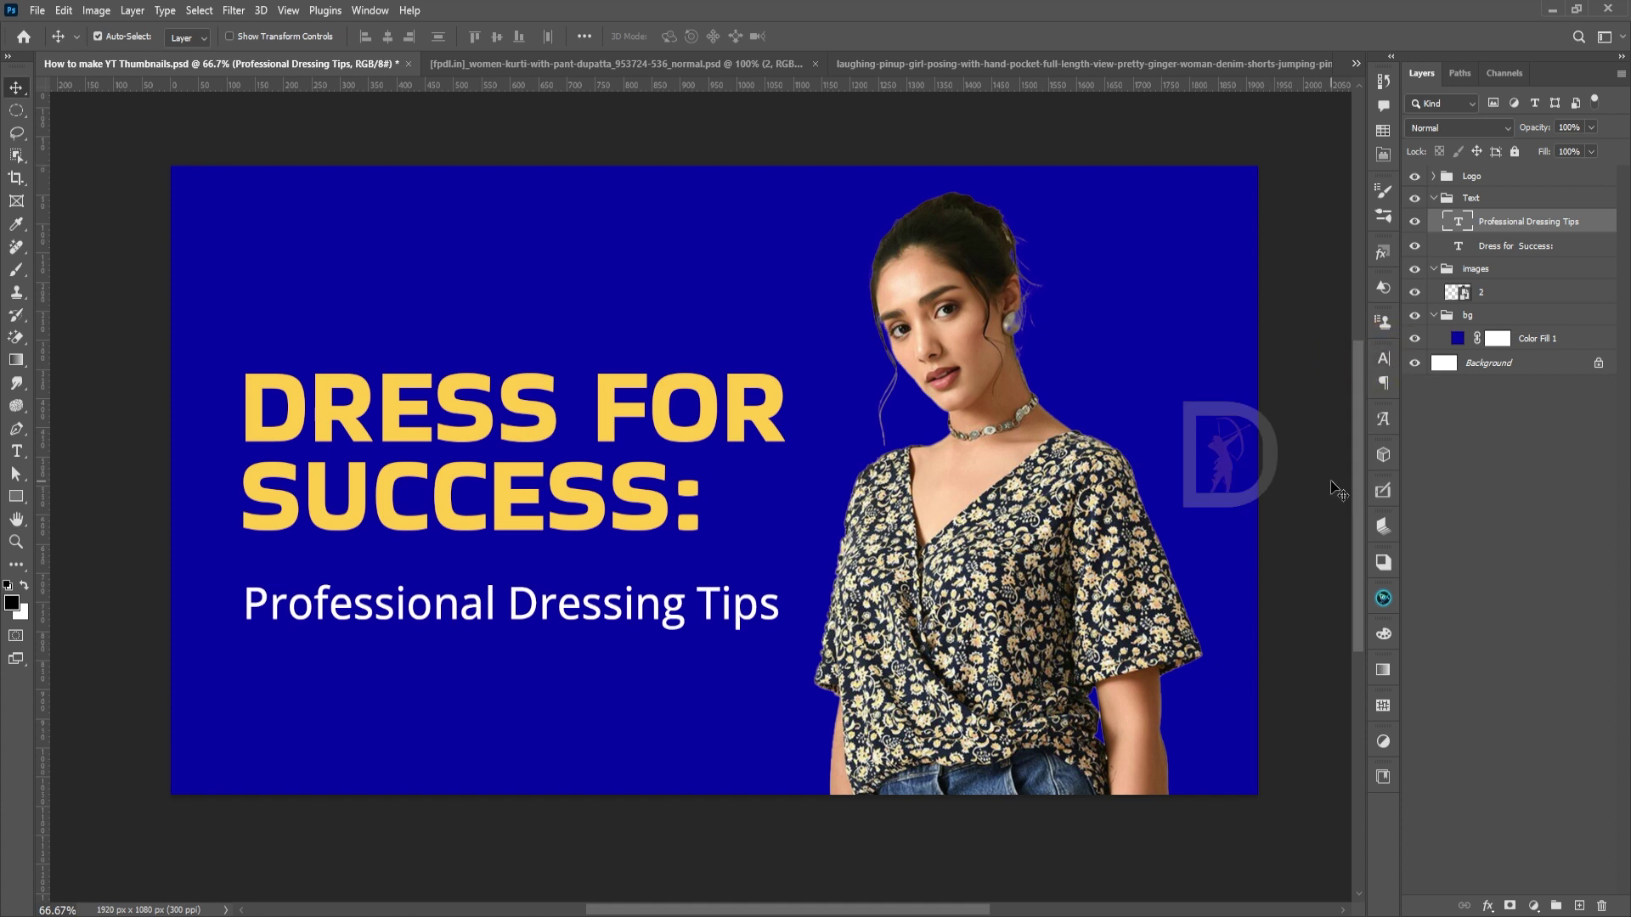
Move the subtitle up about 56 px to sit close under the headline, and shift both text layers slightly upward together.
{"action": "left_click_drag", "start_coordinate": [486, 609], "coordinate": [484, 578]}
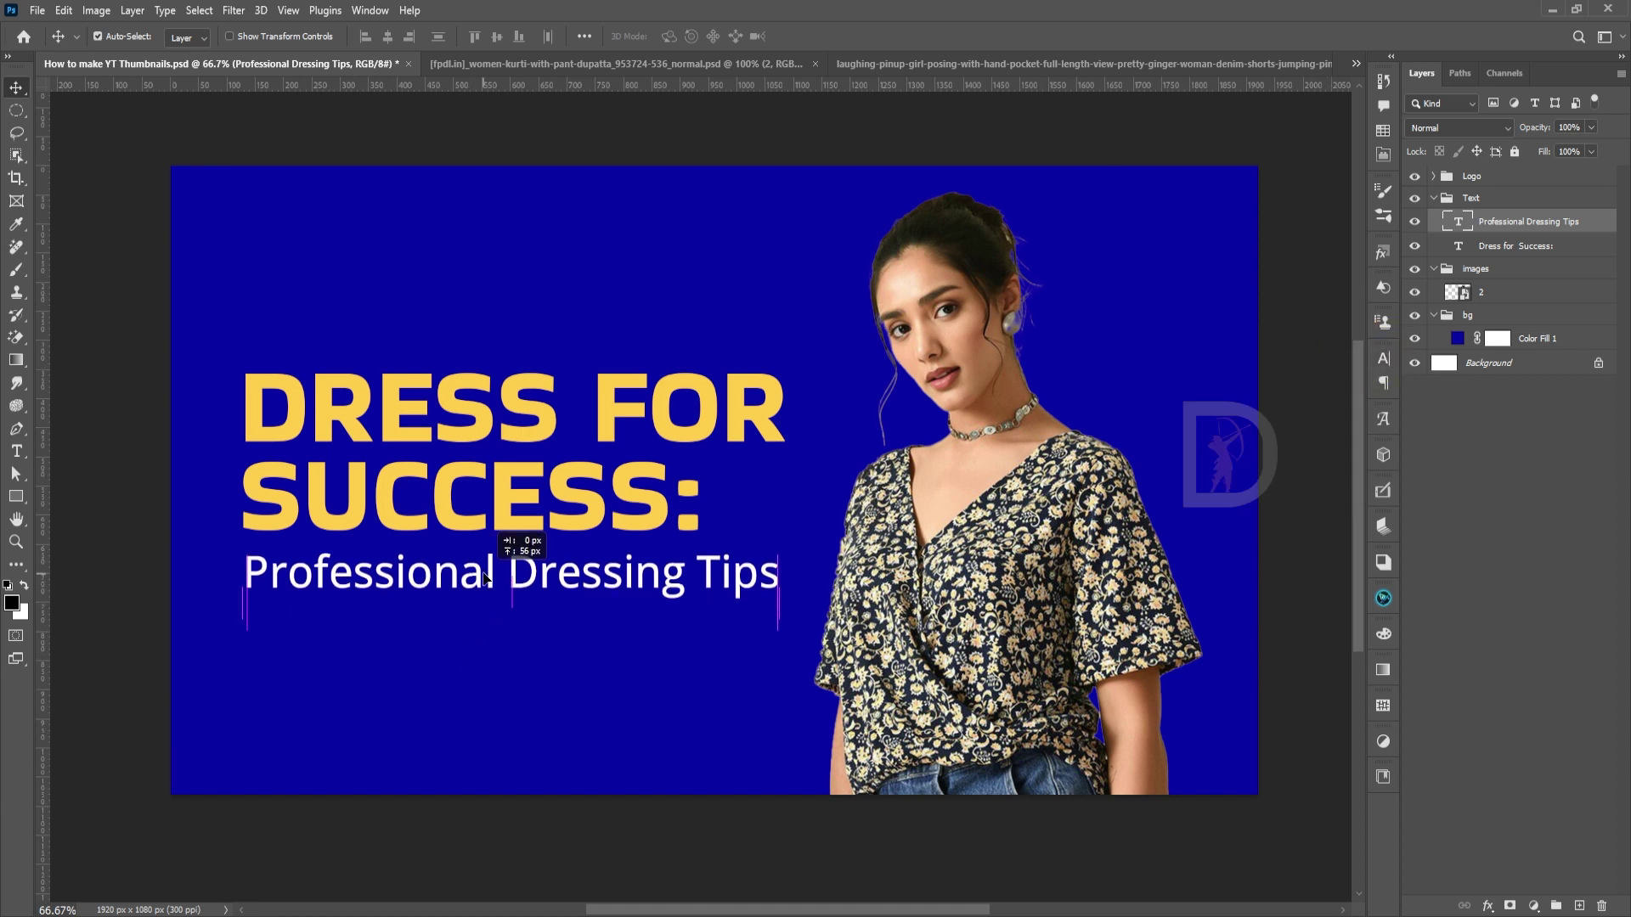
{"action": "left_click_drag", "start_coordinate": [591, 525], "coordinate": [586, 512]}
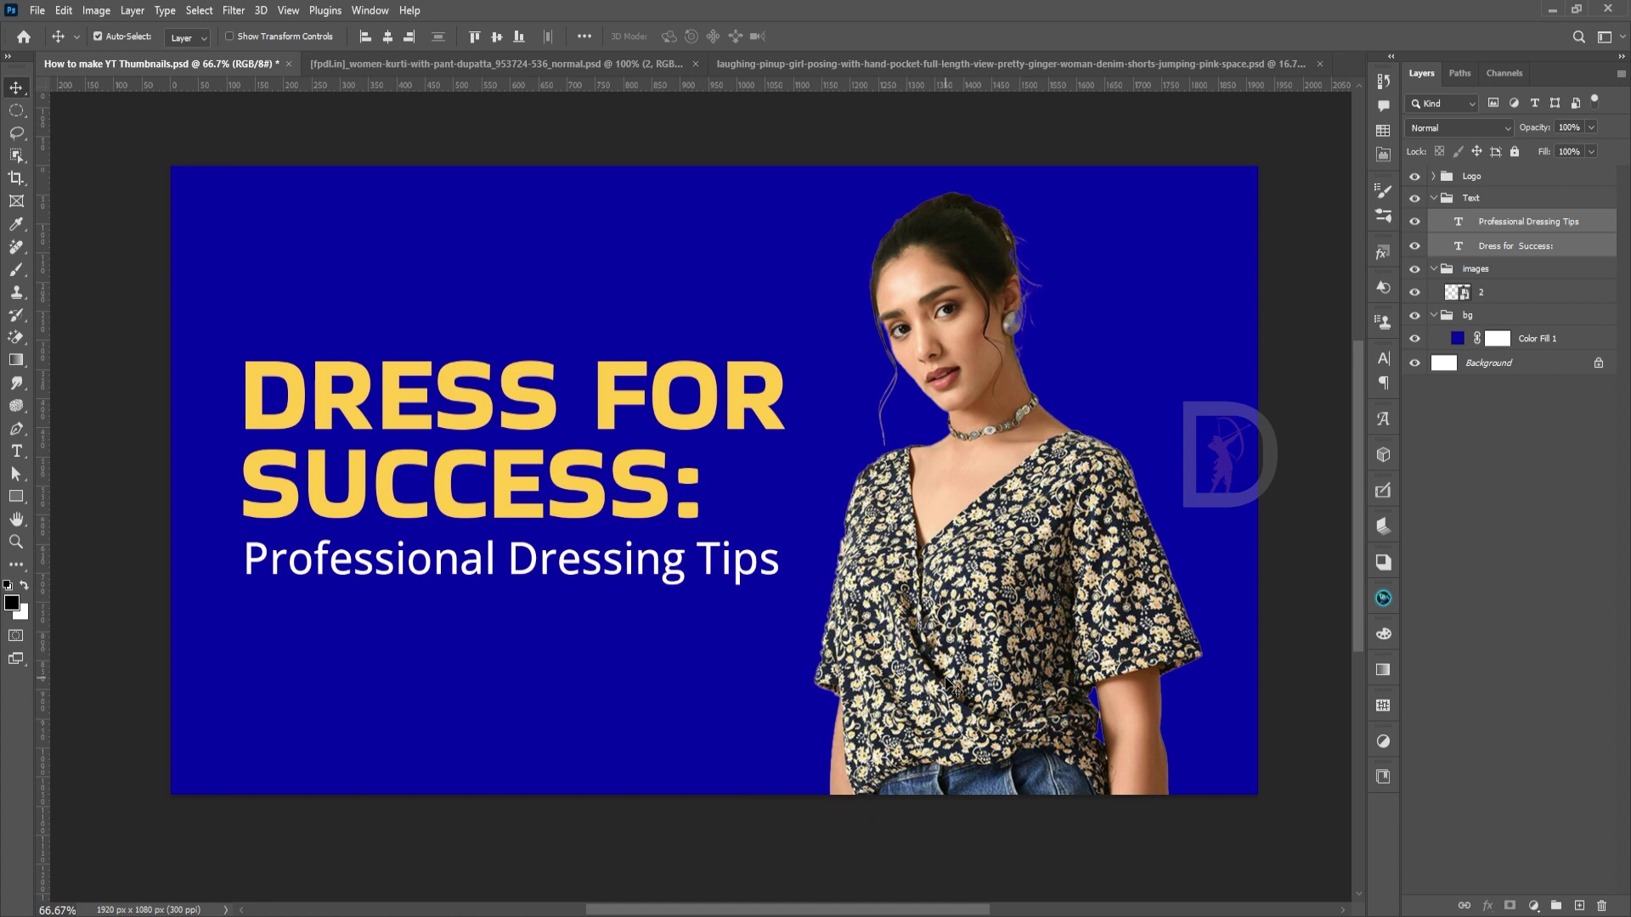
Copy the pink #FF4B91 from the Color Hunt palette, and draw a circle about 914 px in diameter over the woman's image in Photoshop.
{"action": "key", "text": "alt+Tab"}
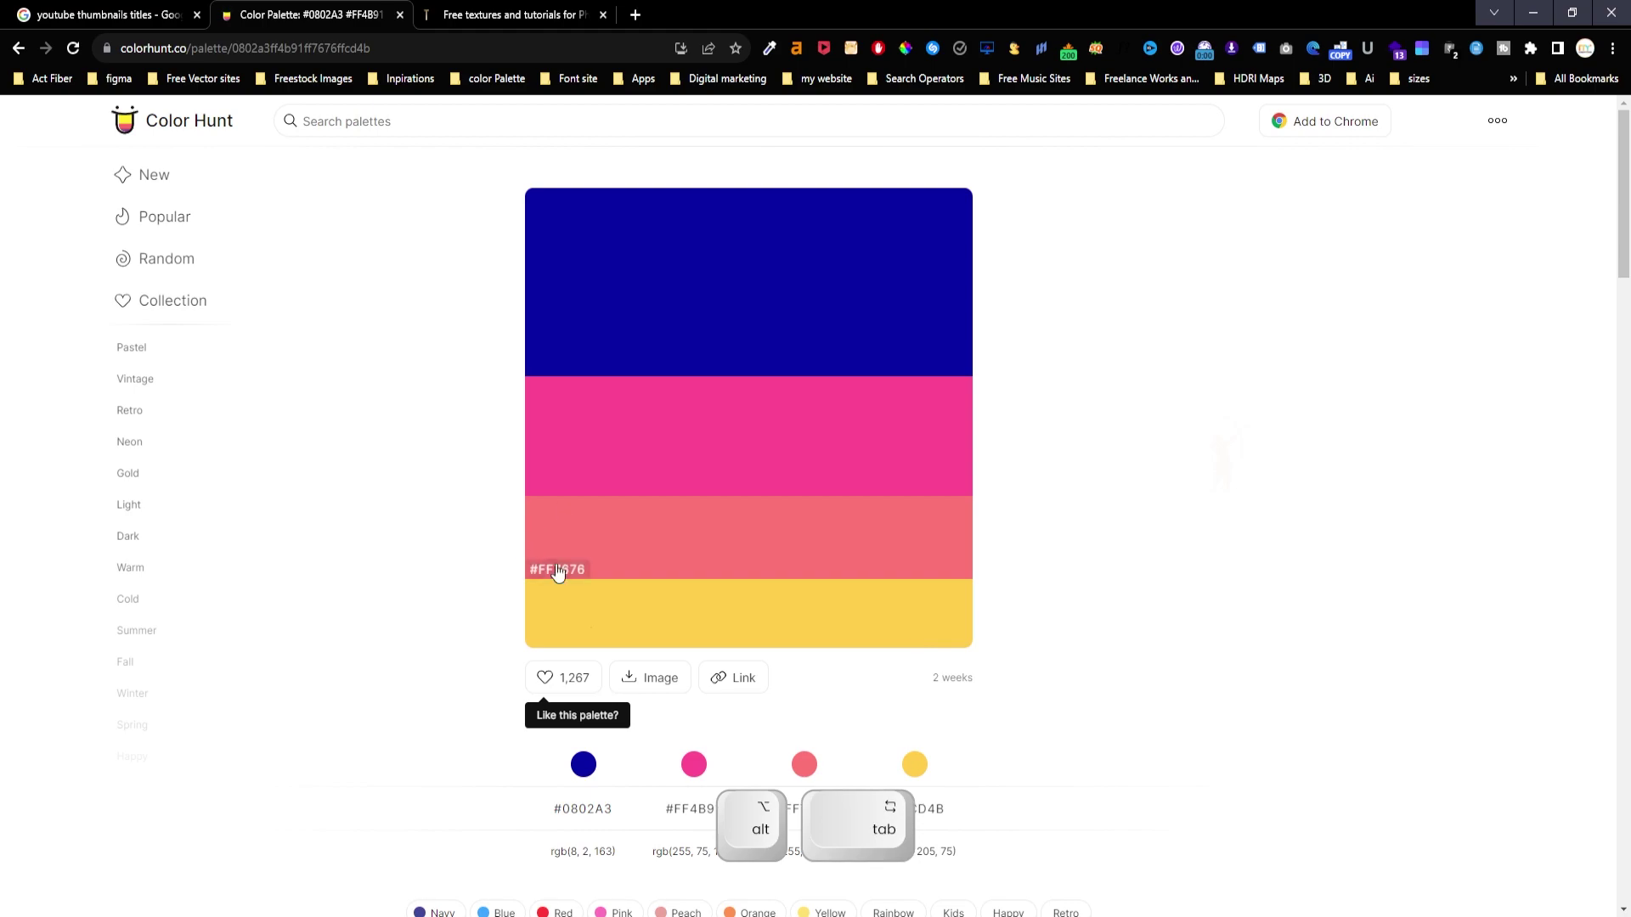
{"action": "key", "text": "alt+Tab"}
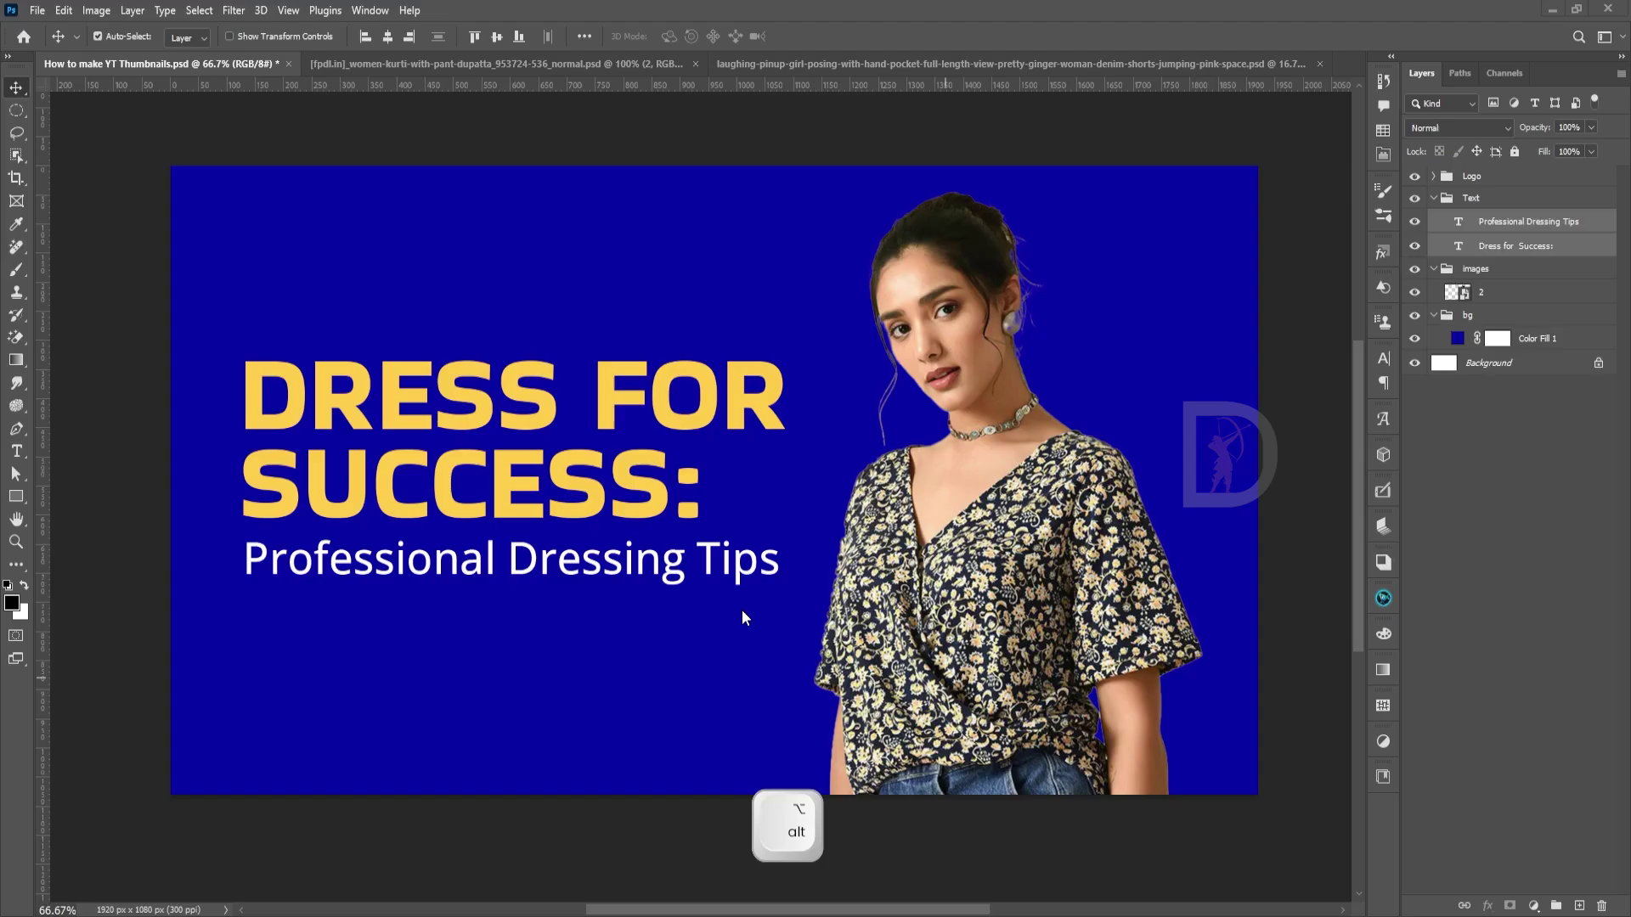
{"action": "left_click", "coordinate": [1496, 292]}
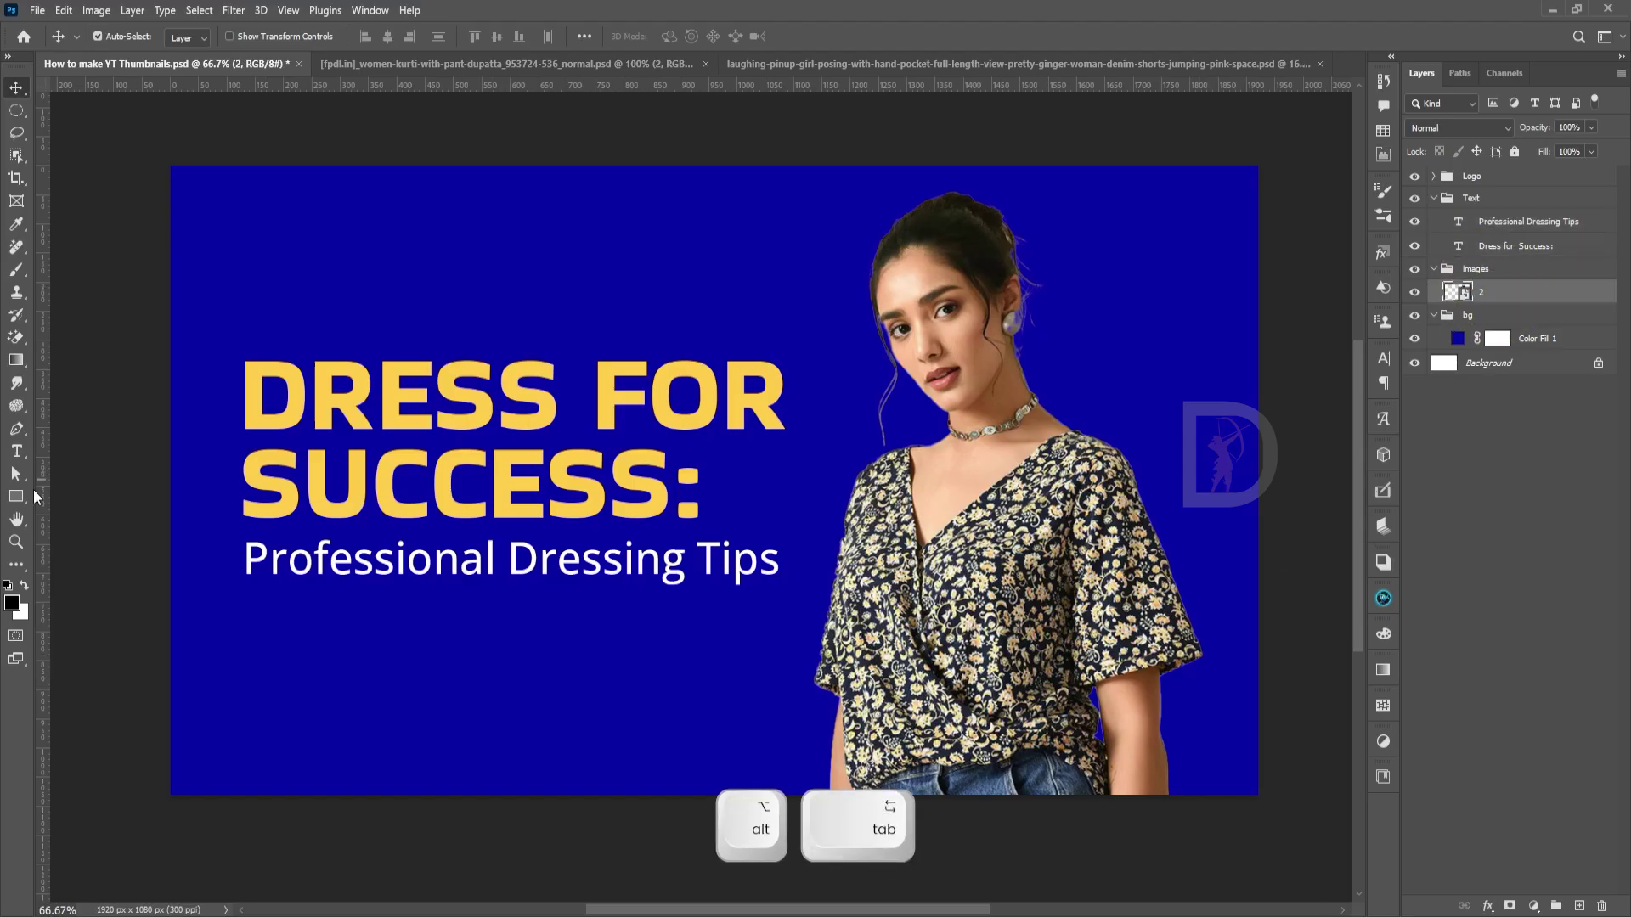
{"action": "left_click", "coordinate": [17, 497]}
{"action": "left_click", "coordinate": [94, 513]}
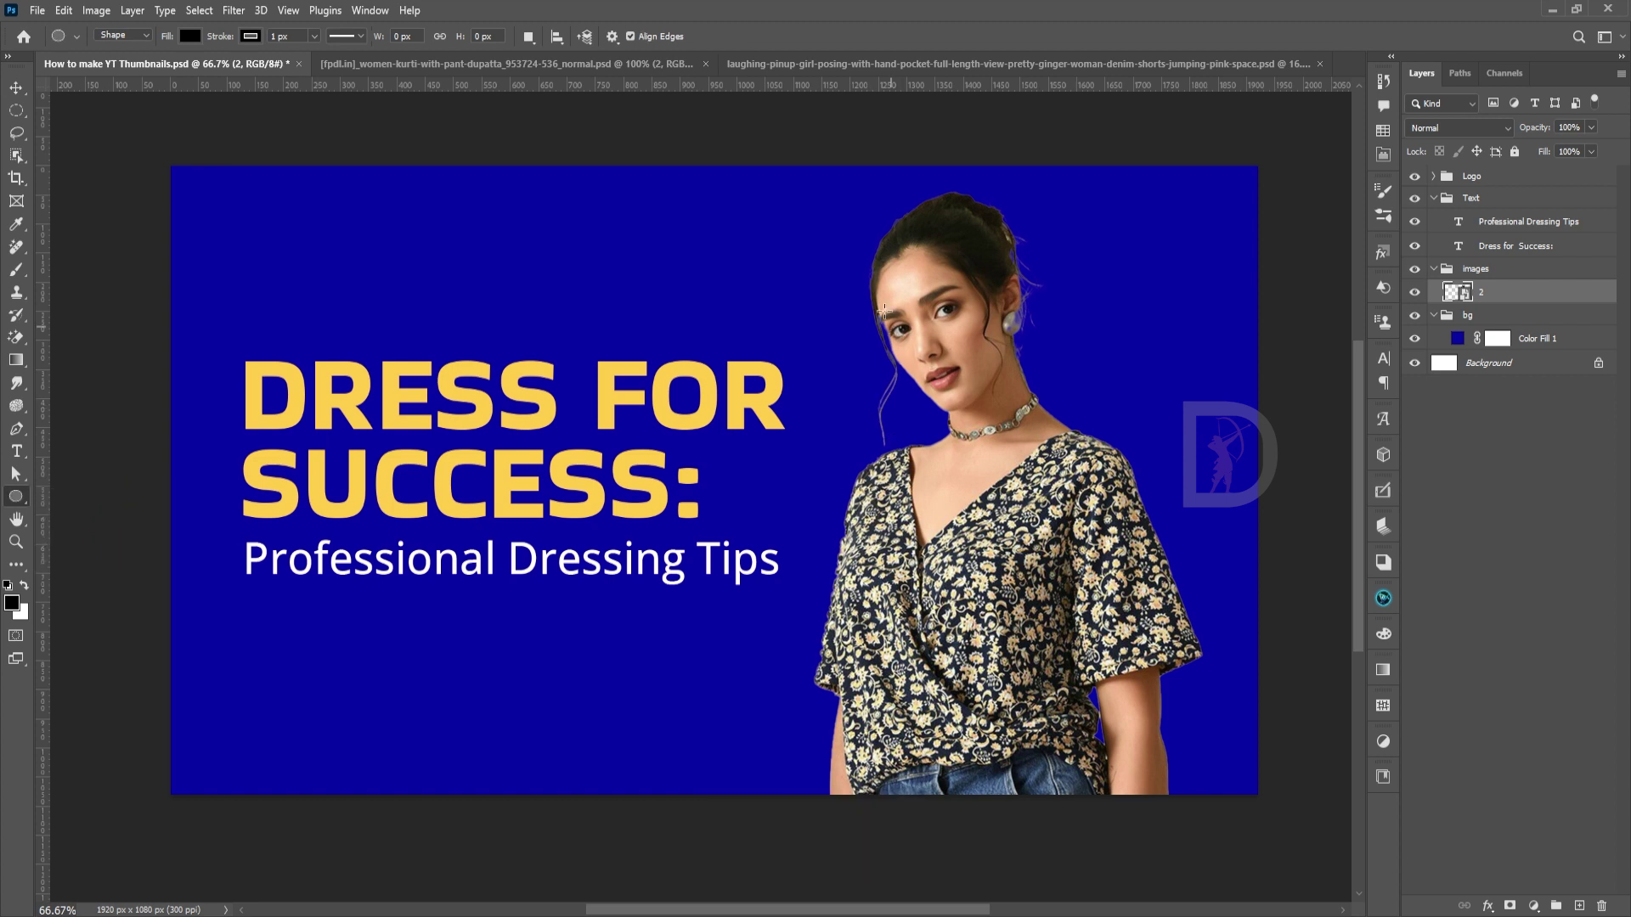
{"action": "left_click_drag", "start_coordinate": [826, 182], "coordinate": [1322, 712]}
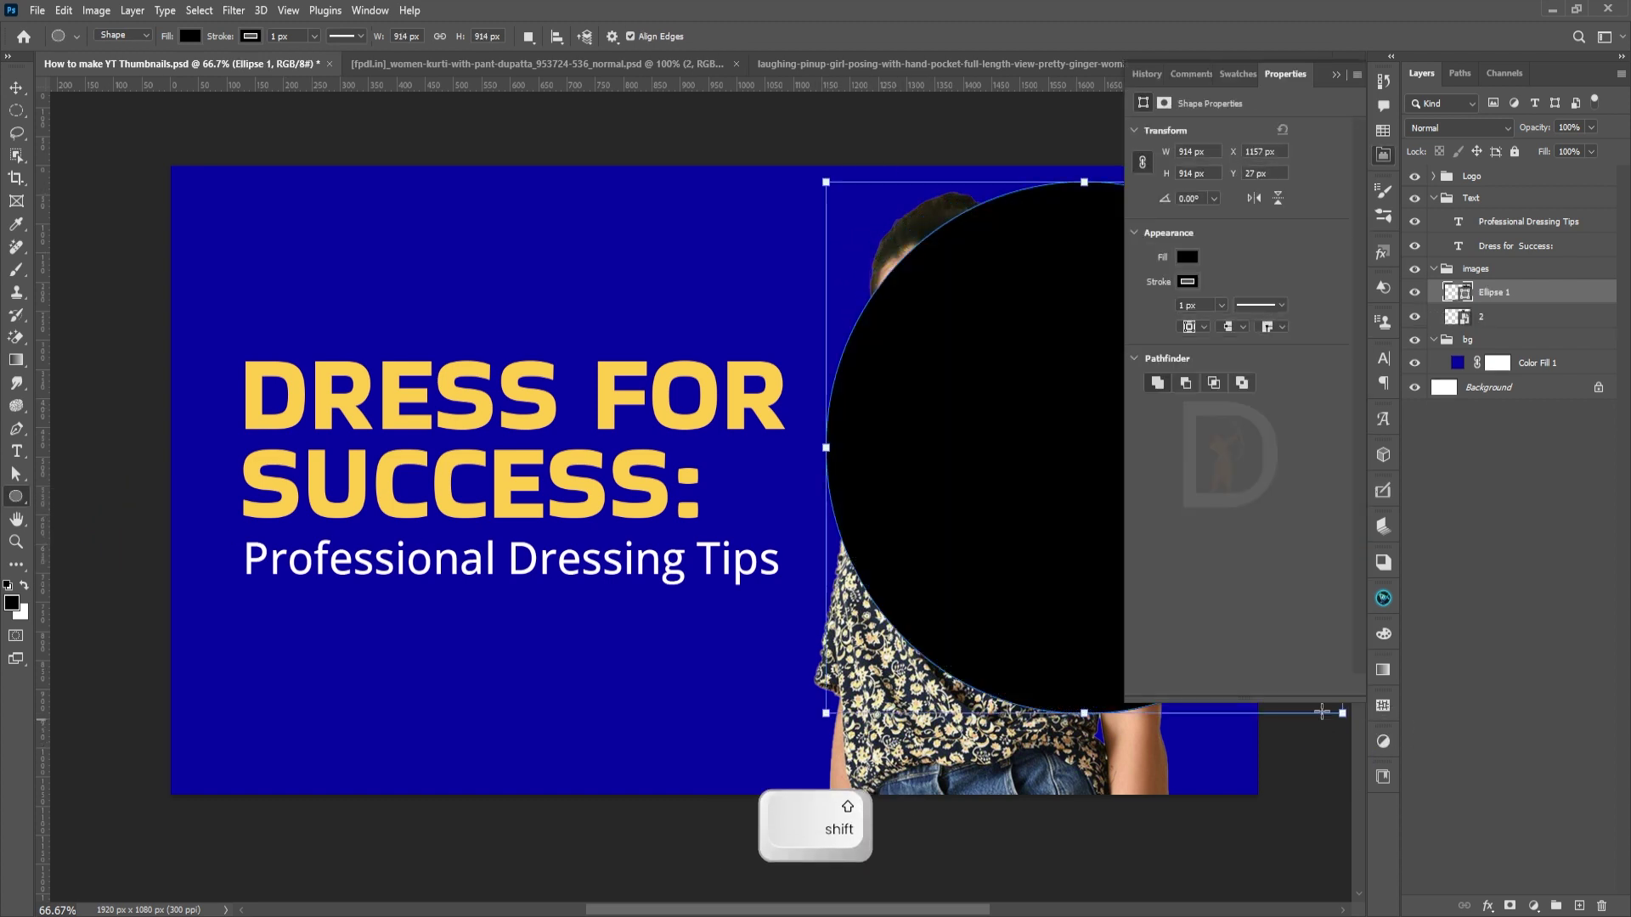
Remove the circle's stroke and set its fill colour to #FF4B91.
{"action": "left_click", "coordinate": [1185, 282]}
{"action": "left_click", "coordinate": [1152, 316]}
{"action": "left_click", "coordinate": [1187, 256]}
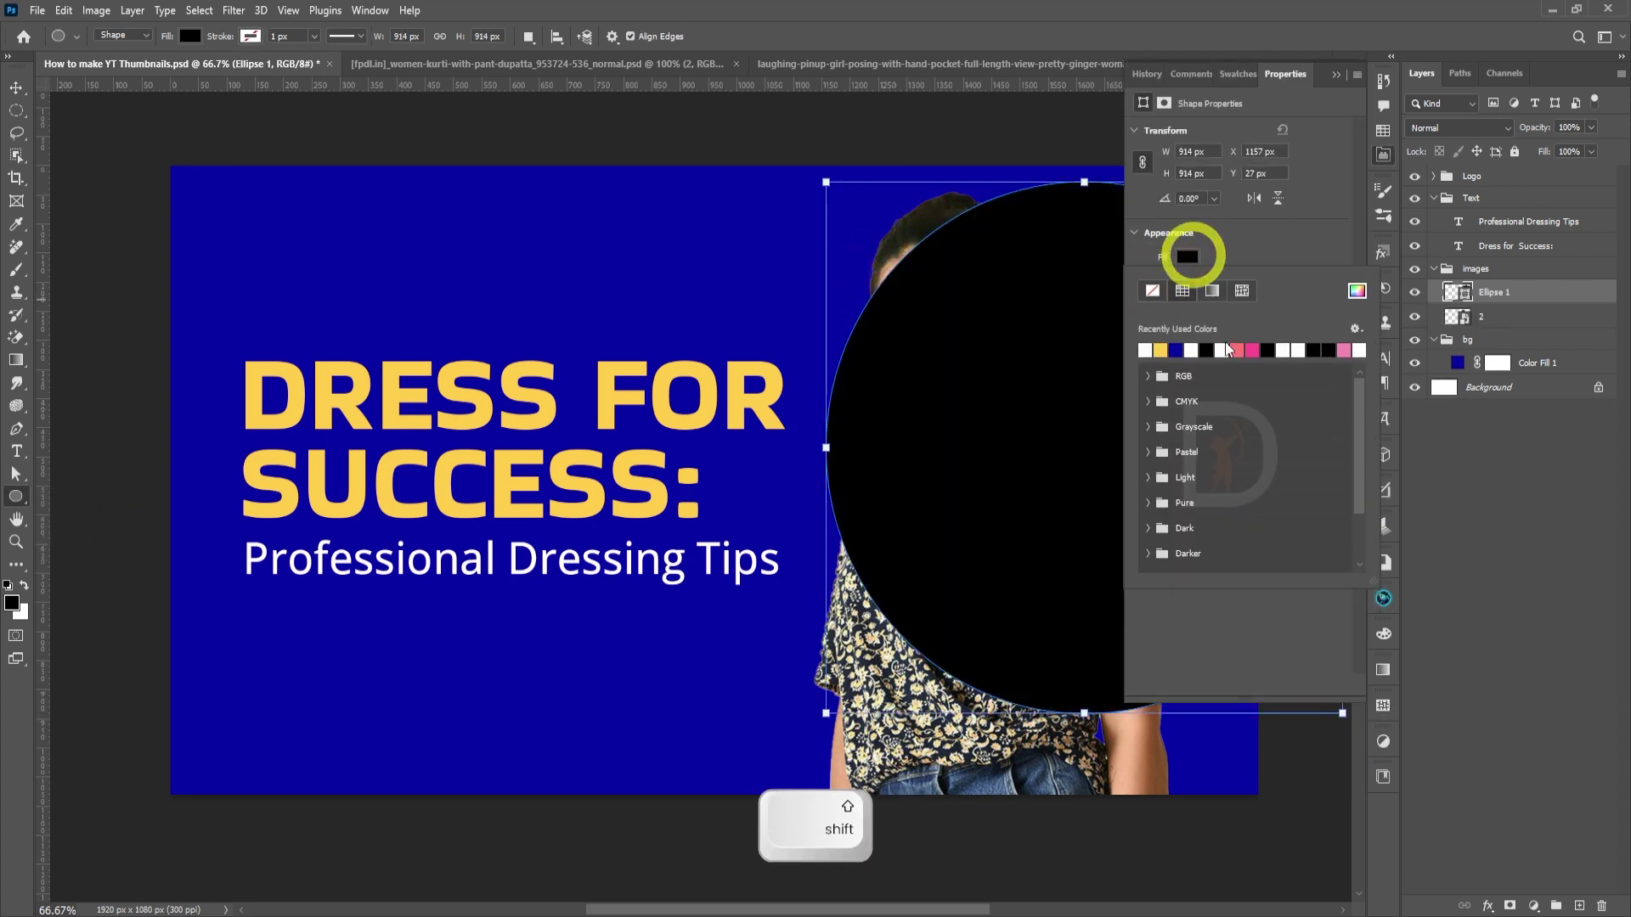
{"action": "left_click", "coordinate": [1357, 290]}
{"action": "key", "text": "ctrl+v"}
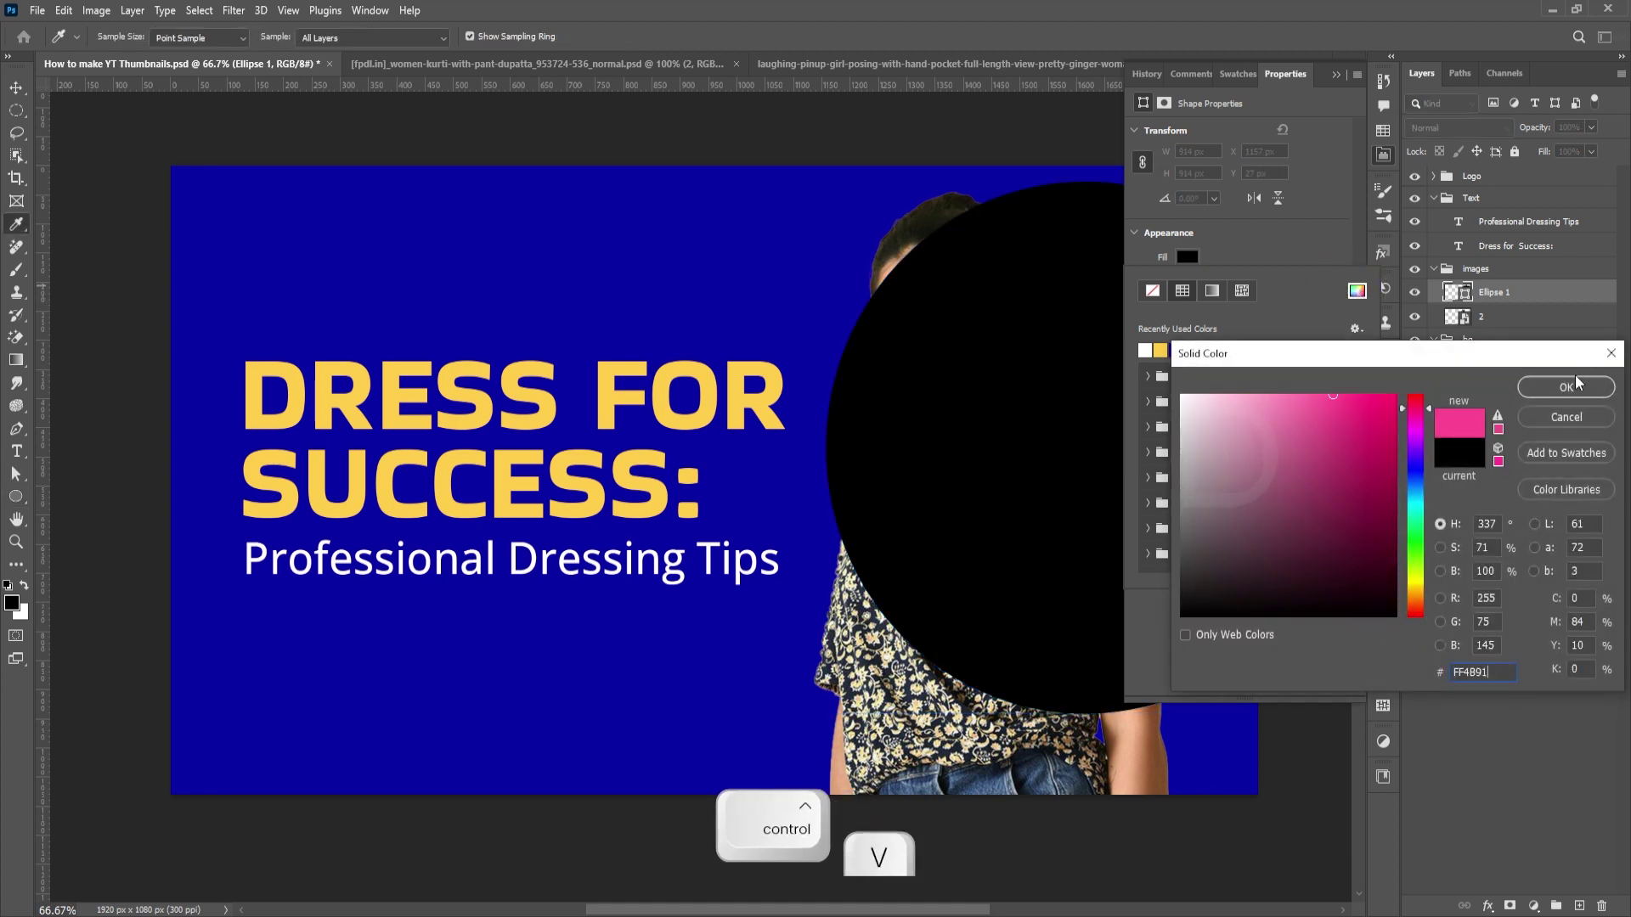
{"action": "left_click", "coordinate": [1566, 388]}
{"action": "left_click", "coordinate": [1383, 153]}
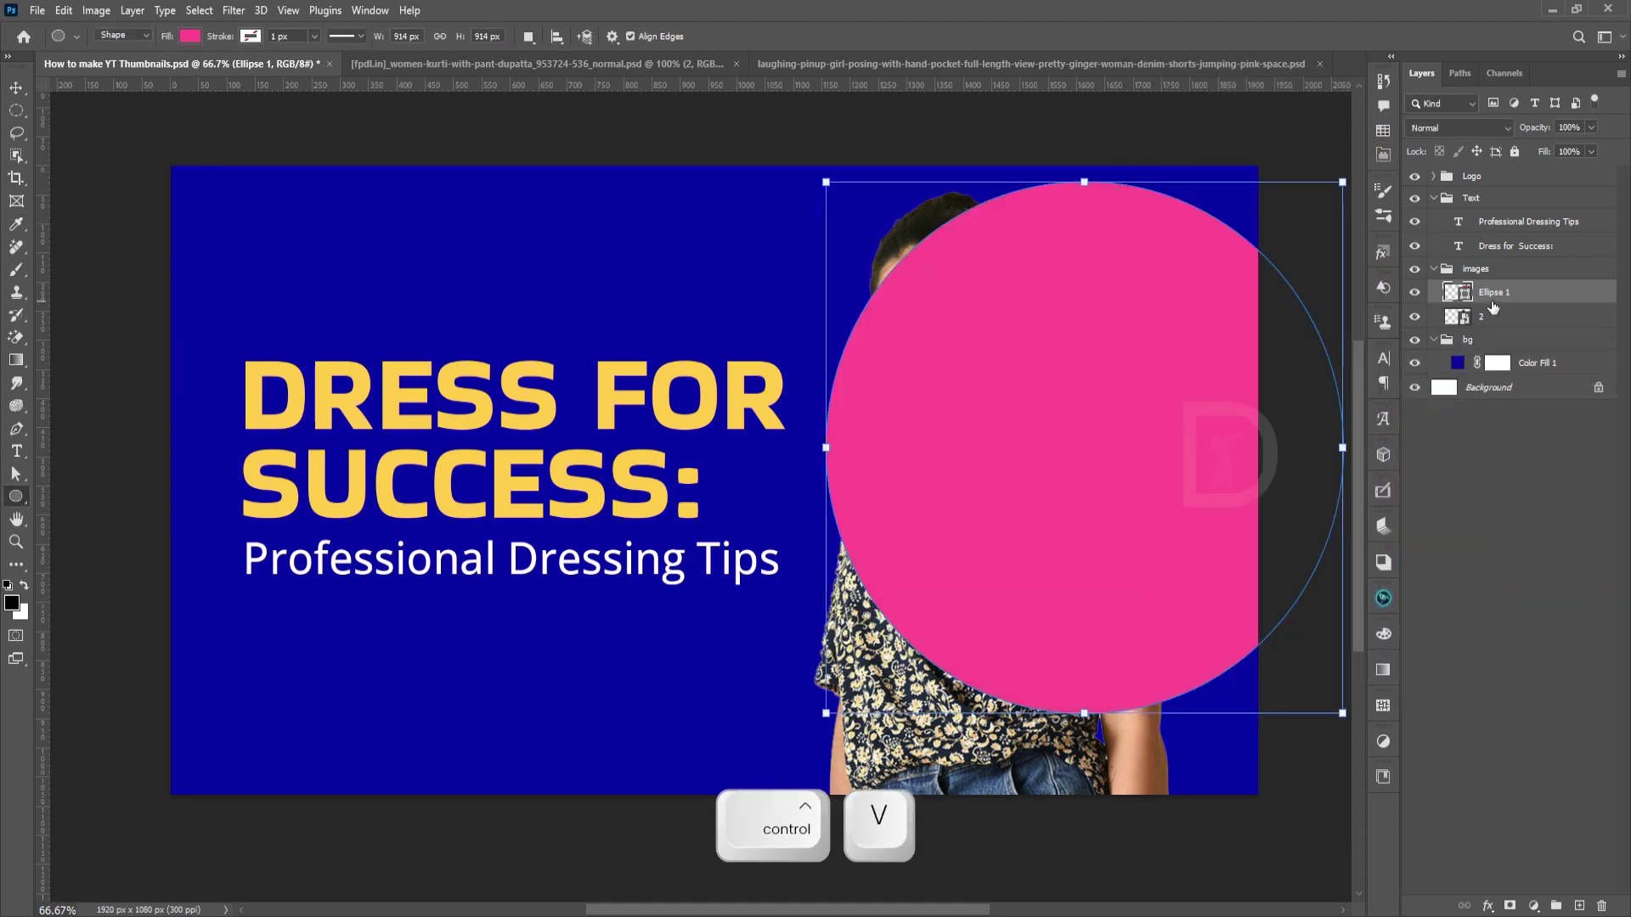
Reorder the Ellipse 1 layer below the woman's image layer 2 in the images group.
{"action": "left_click_drag", "start_coordinate": [1493, 307], "coordinate": [1488, 329]}
{"action": "key", "text": "v"}
{"action": "left_click", "coordinate": [1561, 595]}
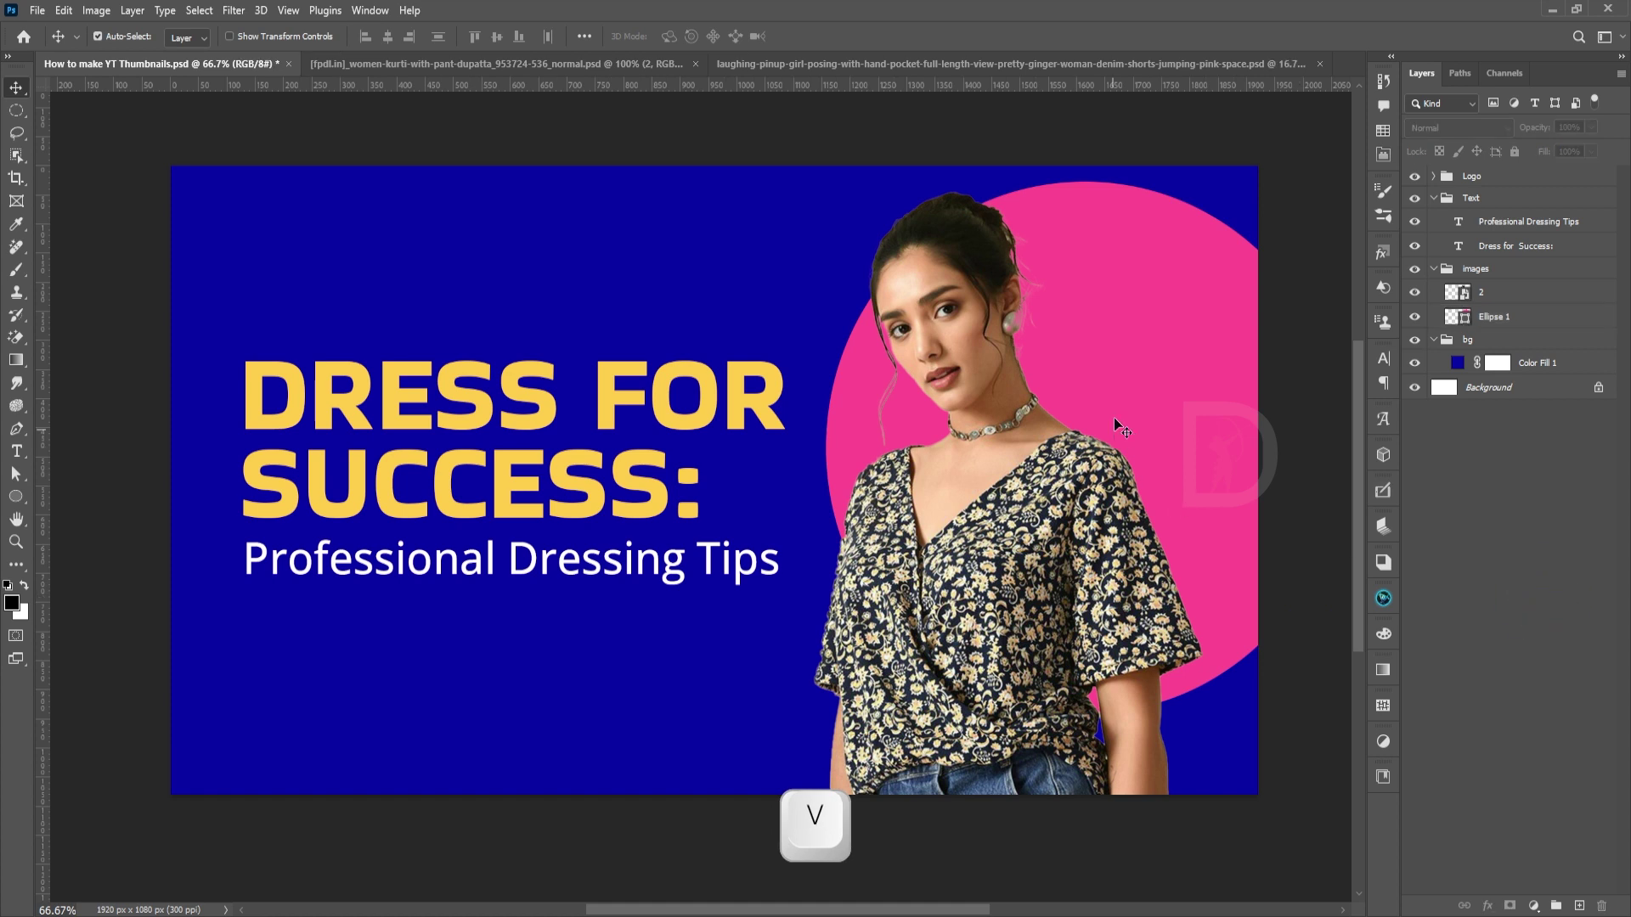
Move the pink circle up and slightly left behind the woman so the canvas's upper edge crops it.
{"action": "left_click_drag", "start_coordinate": [1113, 416], "coordinate": [1135, 267]}
{"action": "key", "text": "space"}
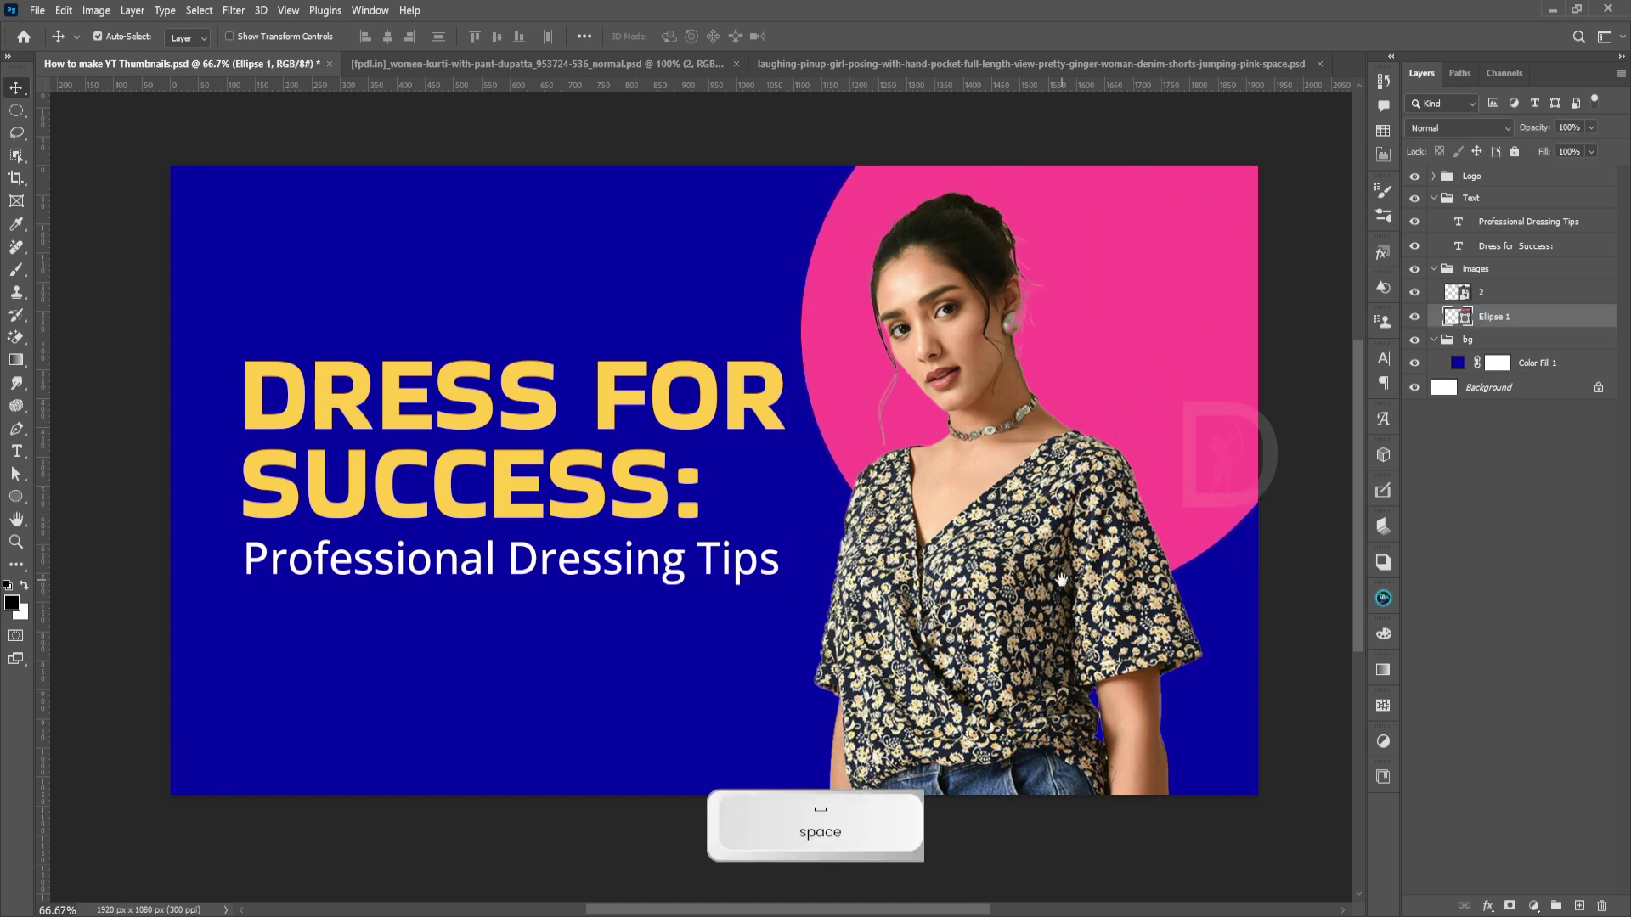
{"action": "left_click_drag", "start_coordinate": [1062, 580], "coordinate": [1069, 574]}
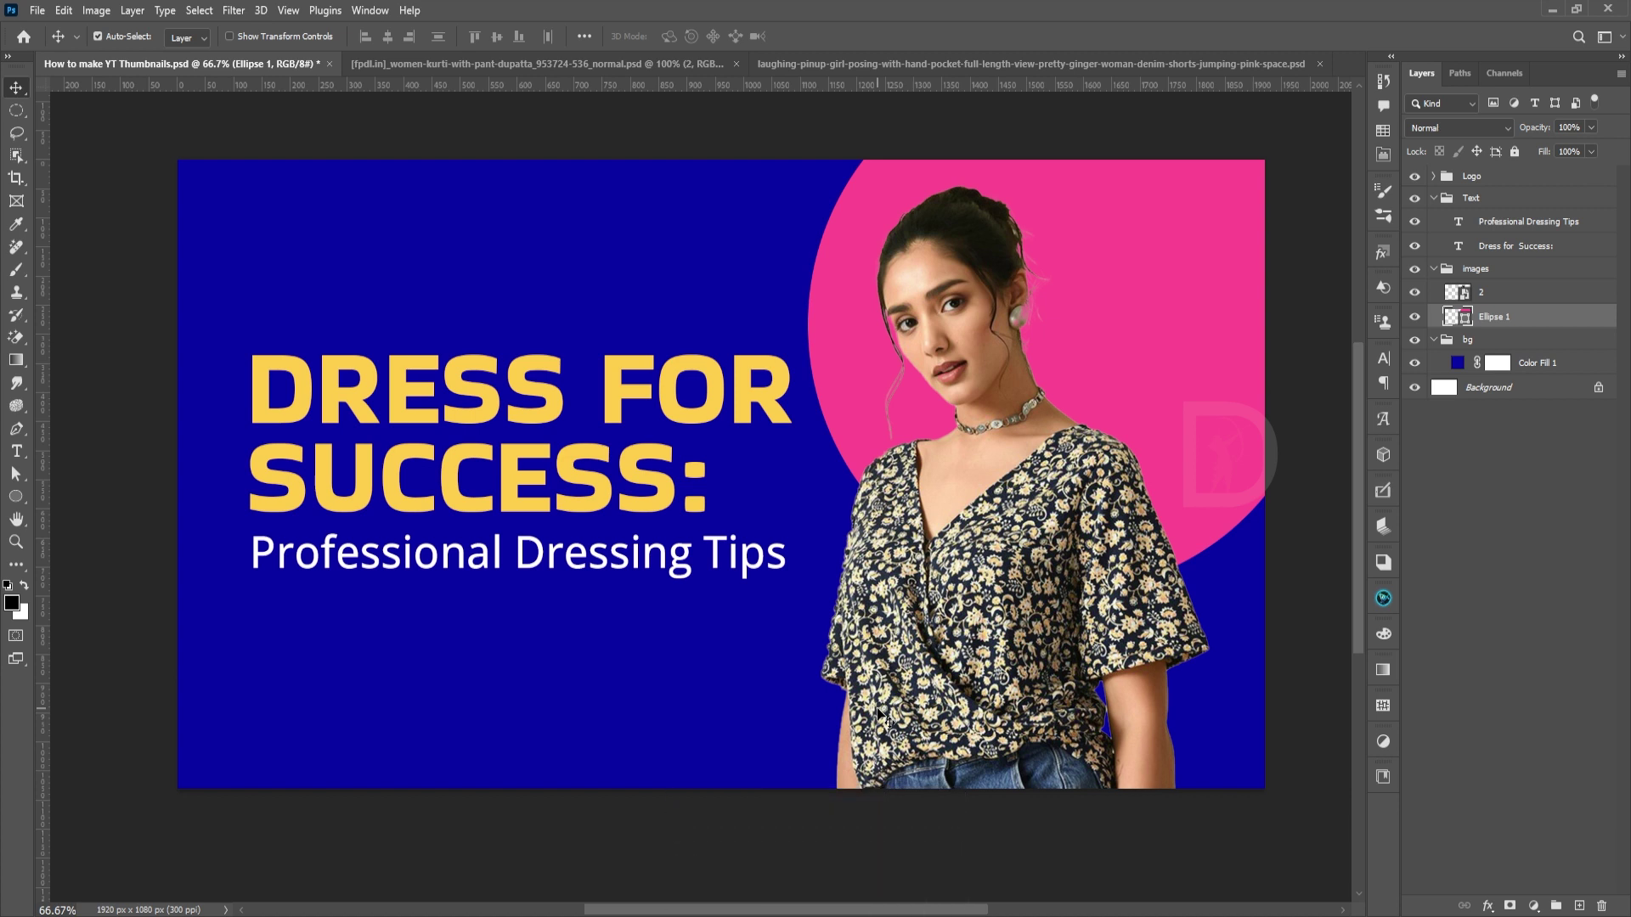
{"action": "left_click_drag", "start_coordinate": [719, 726], "coordinate": [724, 738]}
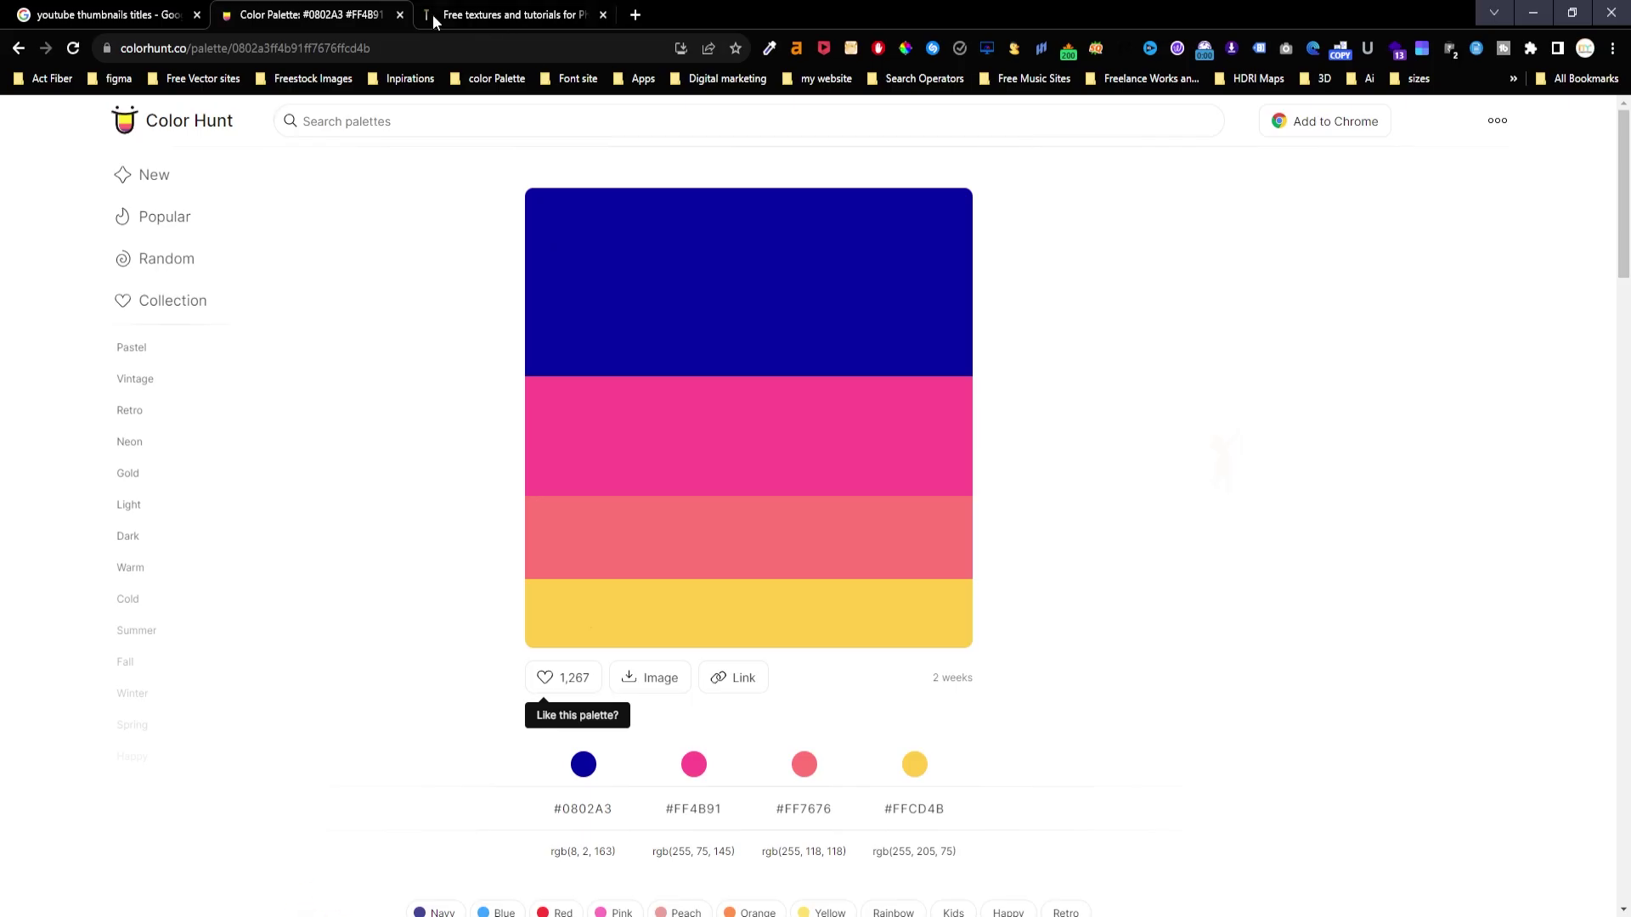
Switch to the Texturelabs site, look through its Lens Effects textures, and open the Paper category.
{"action": "left_click", "coordinate": [431, 13]}
{"action": "left_click", "coordinate": [1292, 289]}
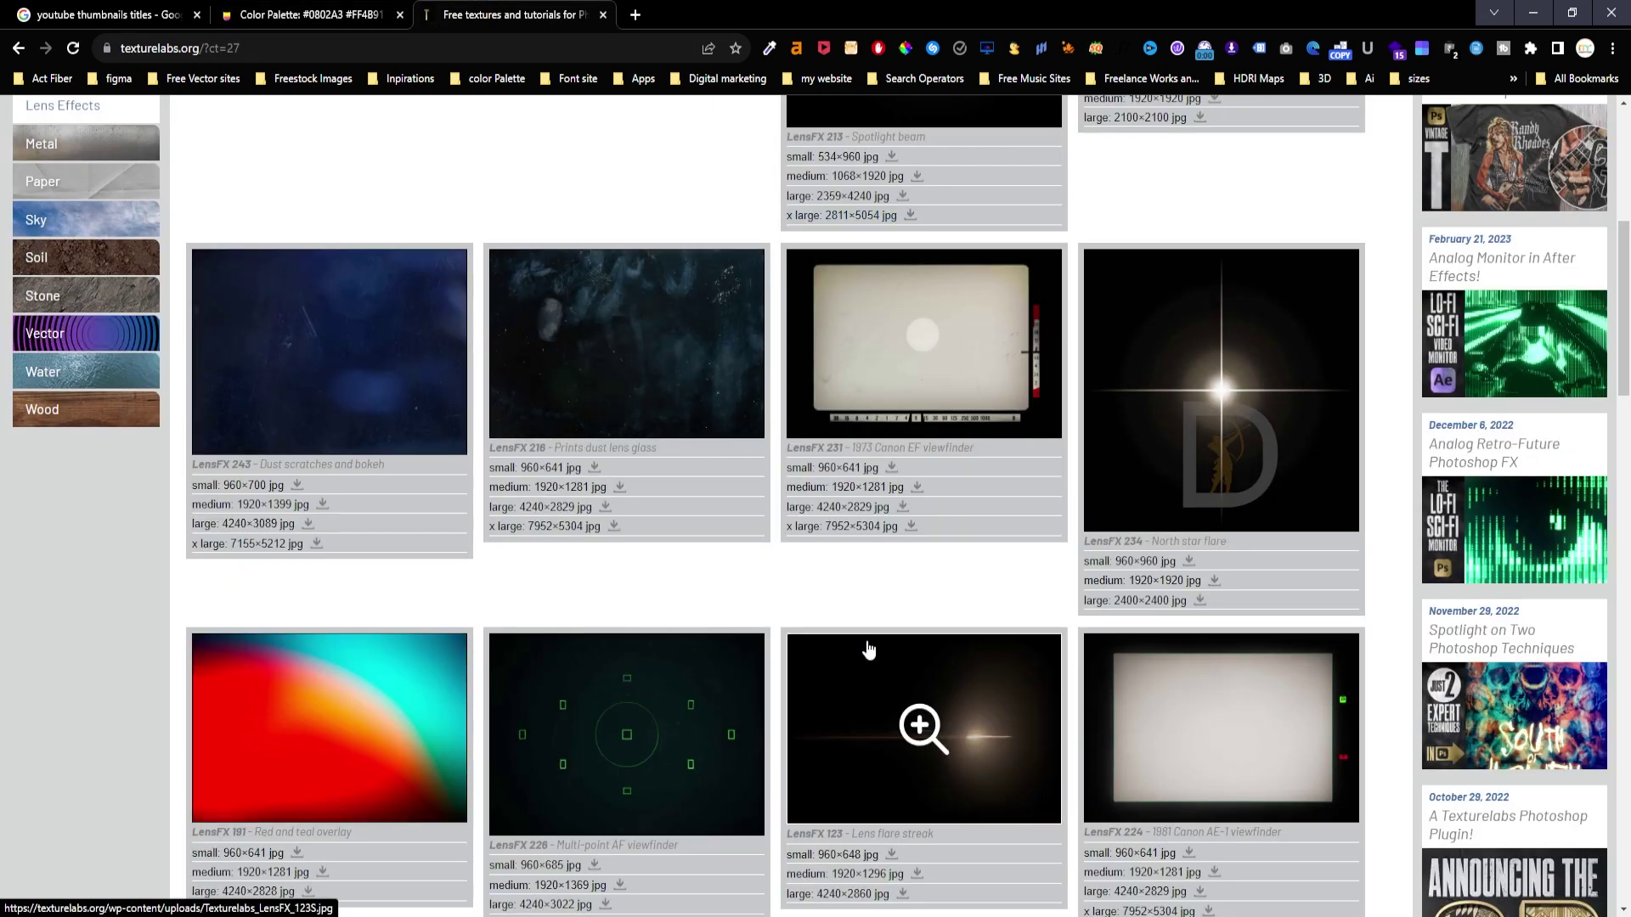
{"action": "scroll", "coordinate": [854, 564], "scroll_direction": "up", "scroll_amount": 6}
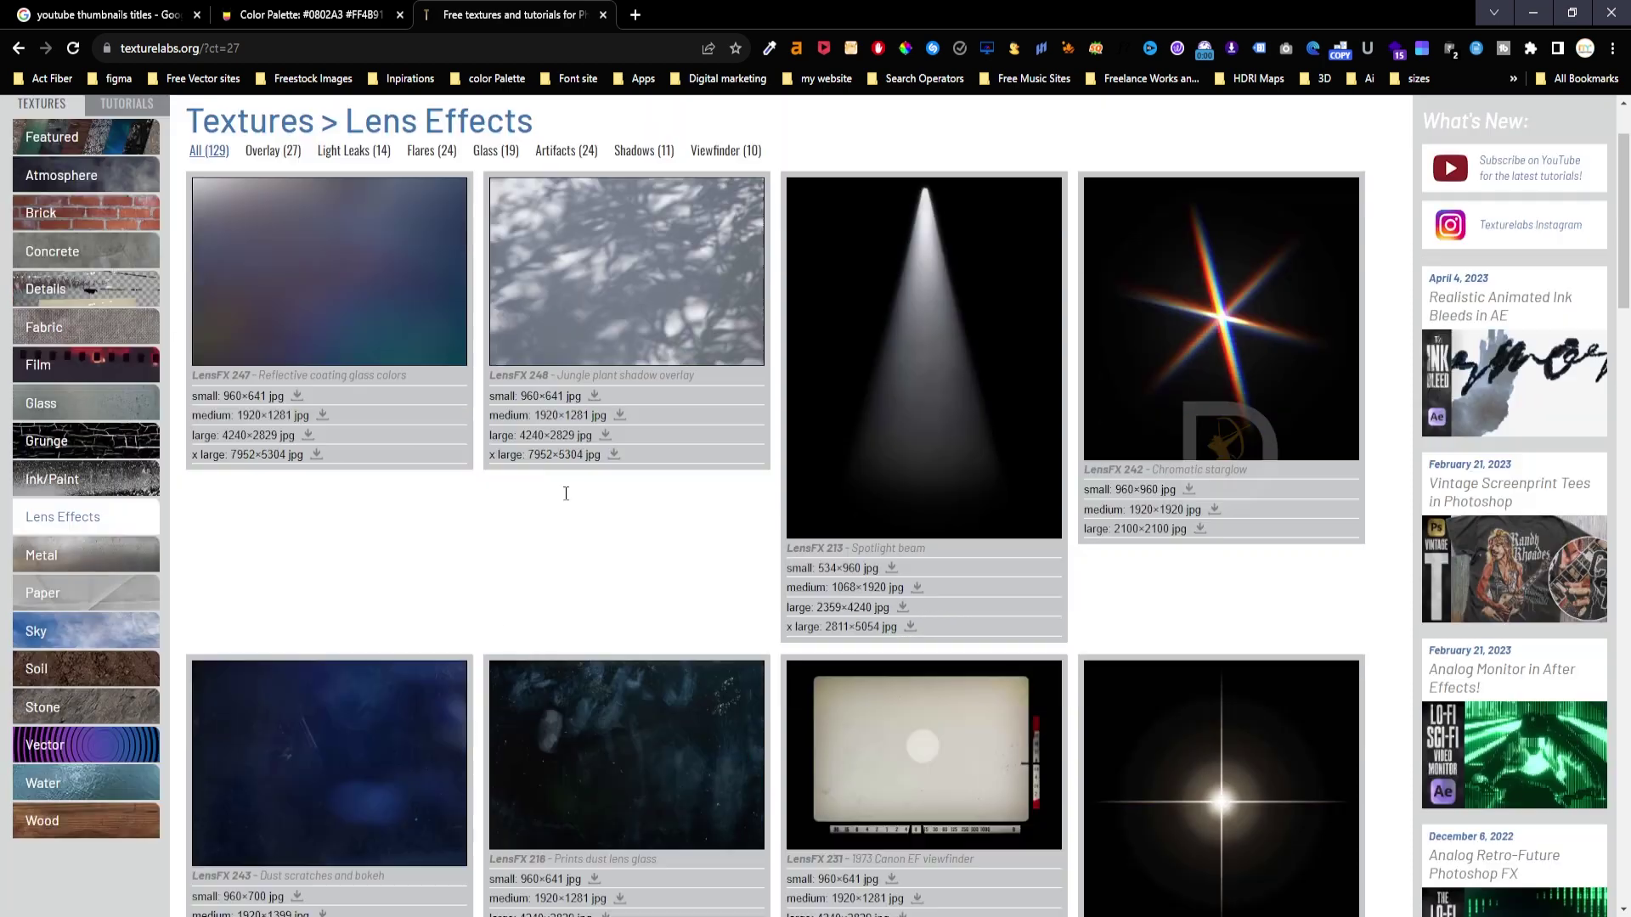
{"action": "scroll", "coordinate": [564, 491], "scroll_direction": "down", "scroll_amount": 4}
{"action": "left_click", "coordinate": [55, 356]}
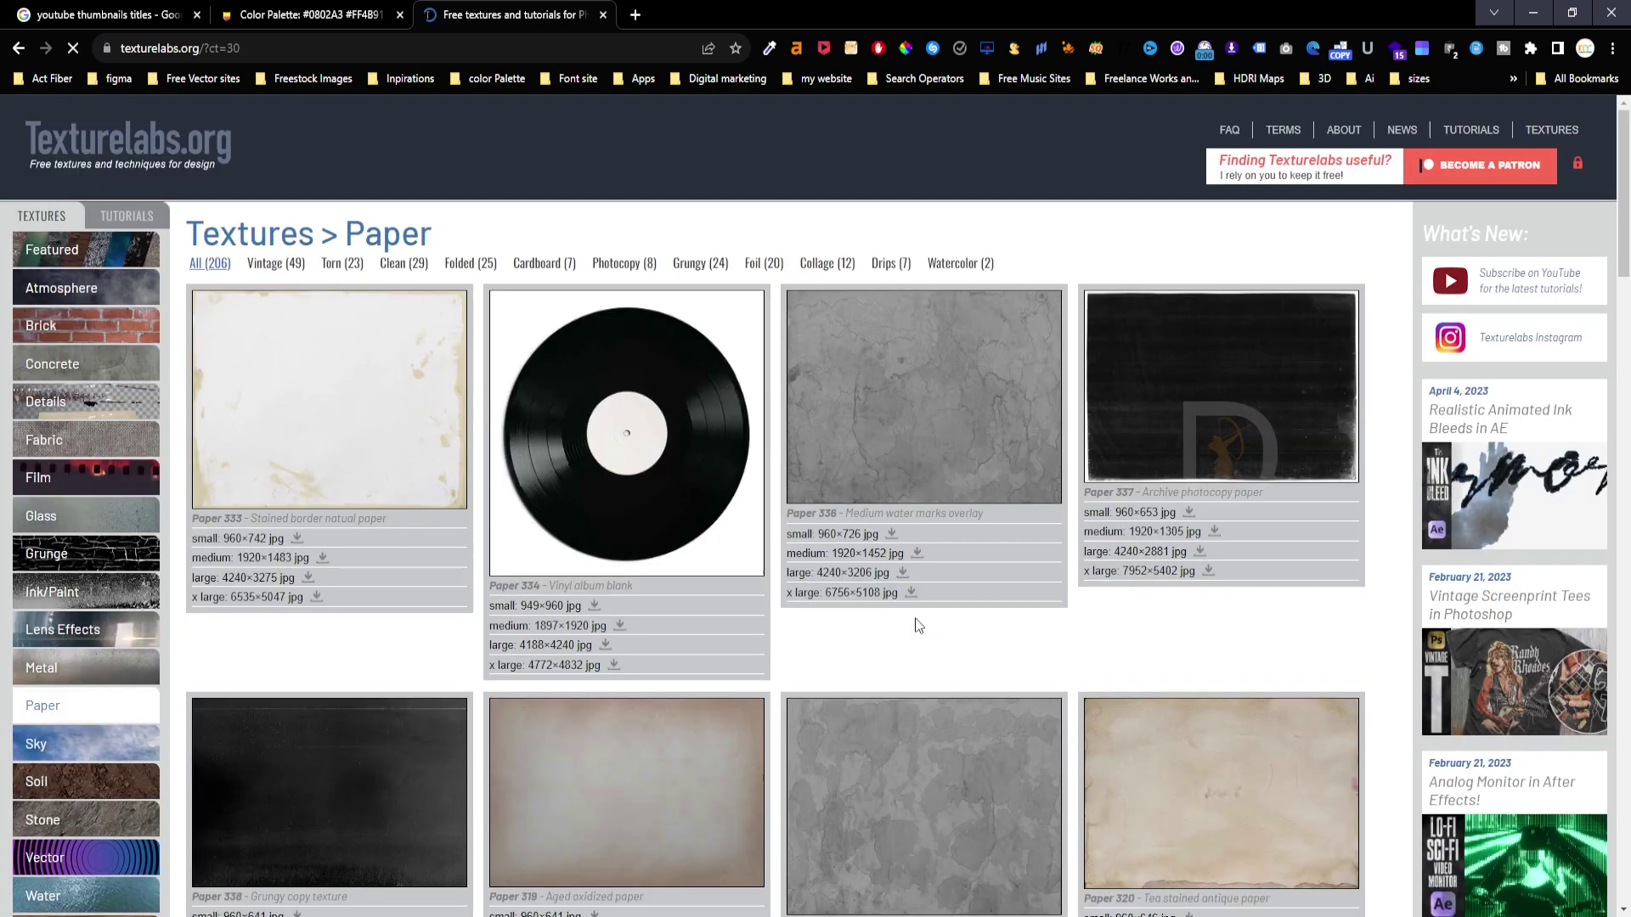
Find the Paper 128 folded photocopy texture, copy its enlarged image, and switch back to Photoshop.
{"action": "scroll", "coordinate": [766, 738], "scroll_direction": "down", "scroll_amount": 8}
{"action": "scroll", "coordinate": [766, 738], "scroll_direction": "down", "scroll_amount": 15}
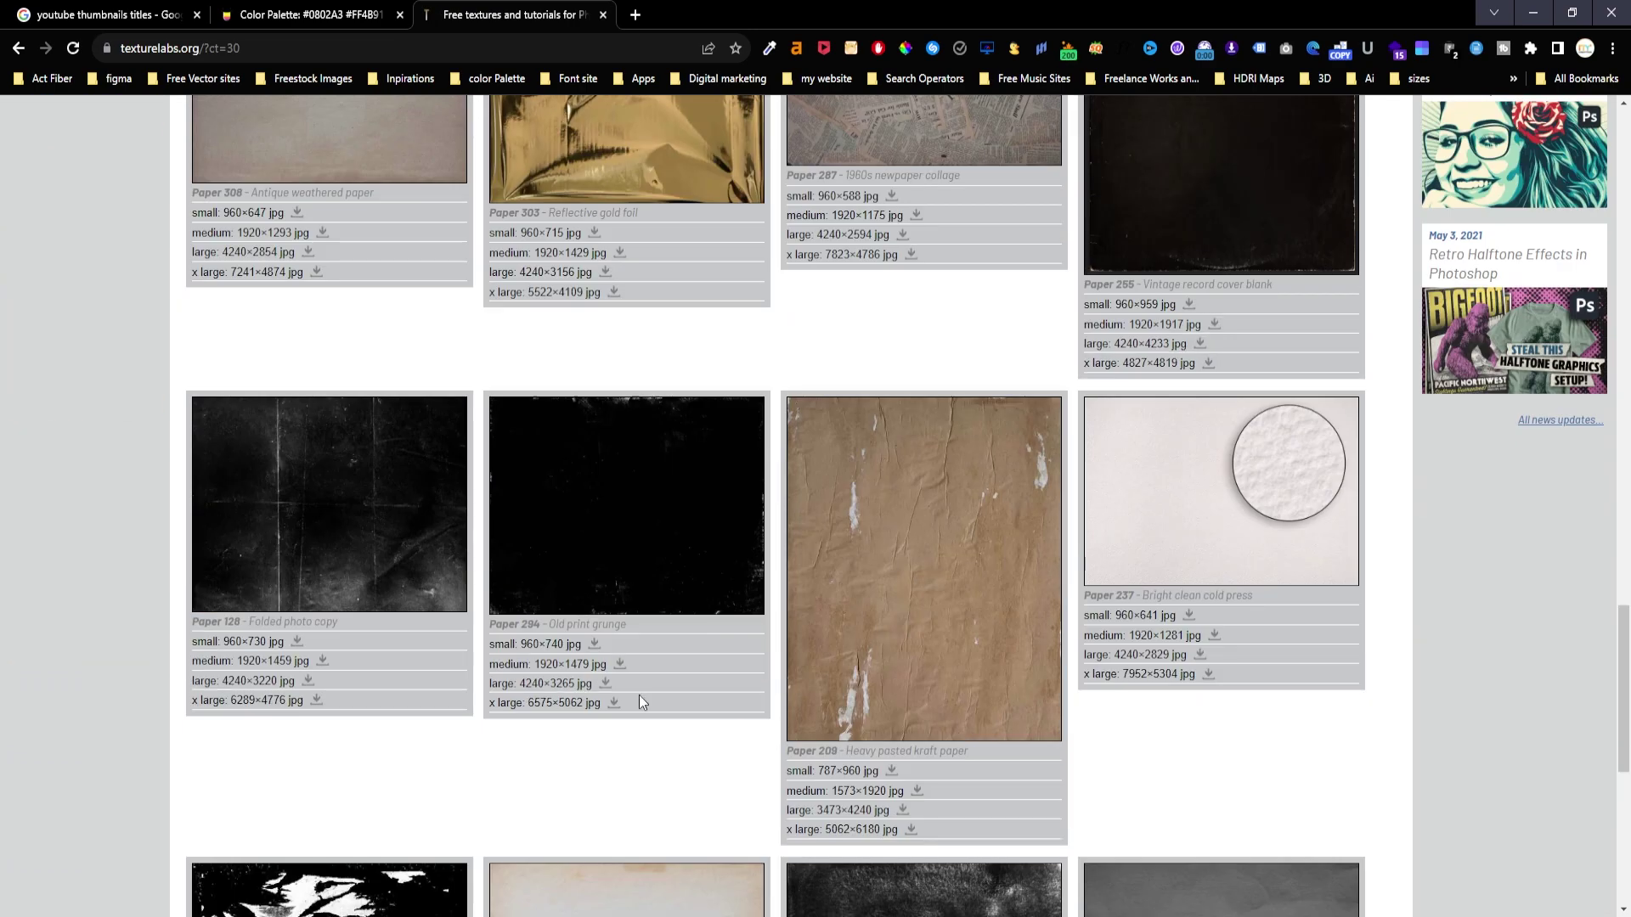
{"action": "left_click", "coordinate": [363, 513]}
{"action": "right_click", "coordinate": [841, 499]}
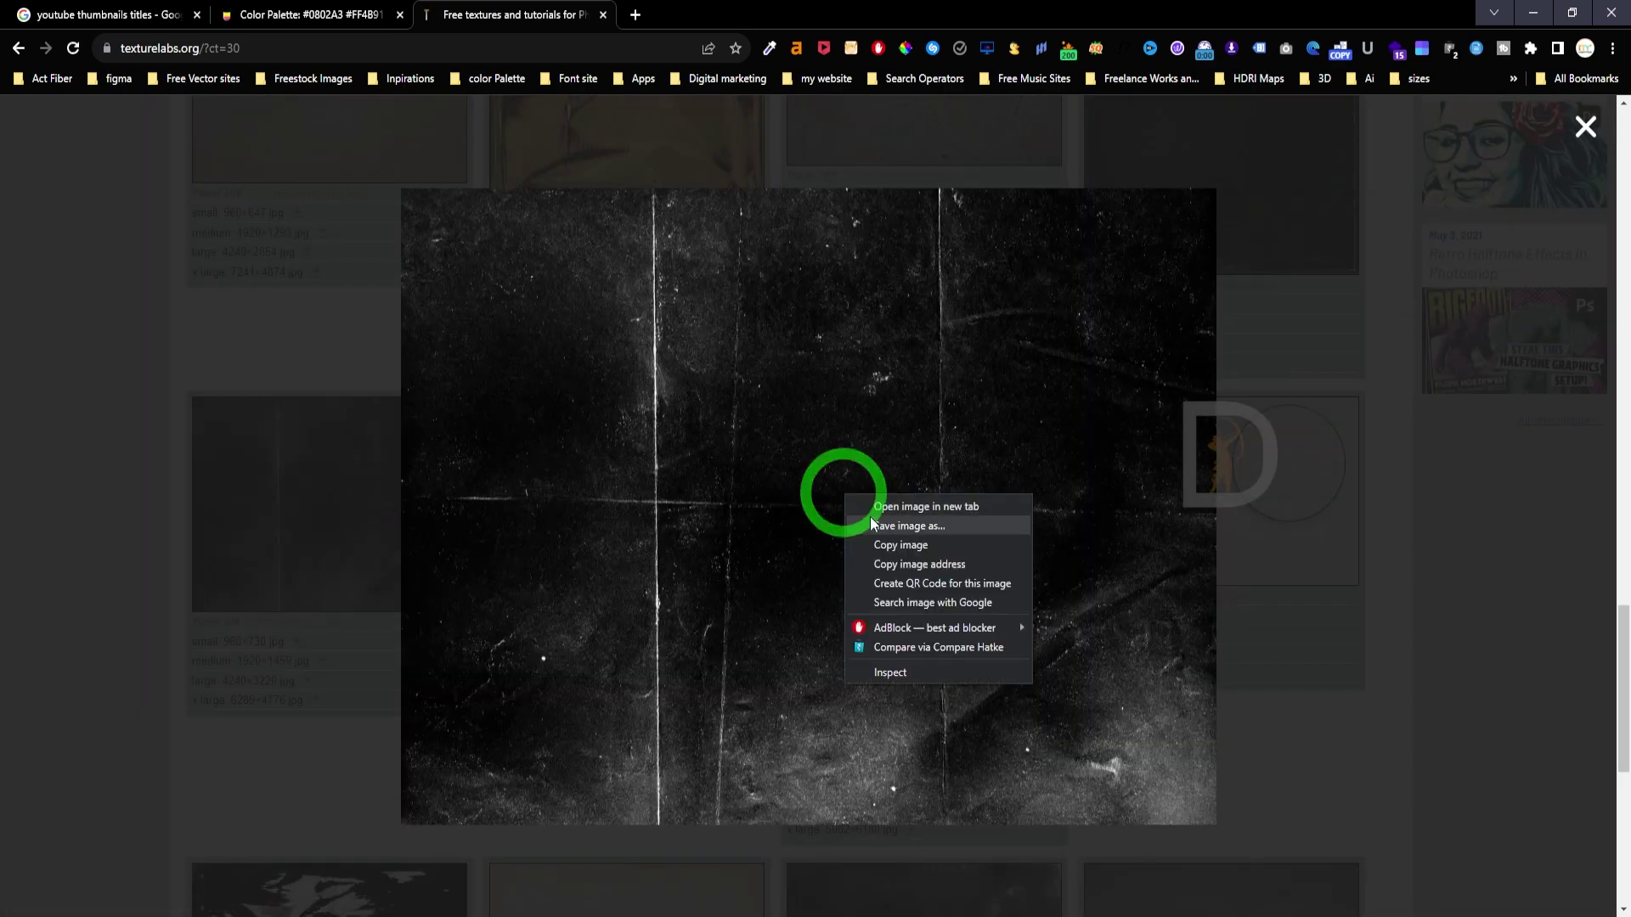
{"action": "left_click", "coordinate": [894, 544]}
{"action": "key", "text": "alt+Tab"}
{"action": "key", "text": "alt+Tab"}
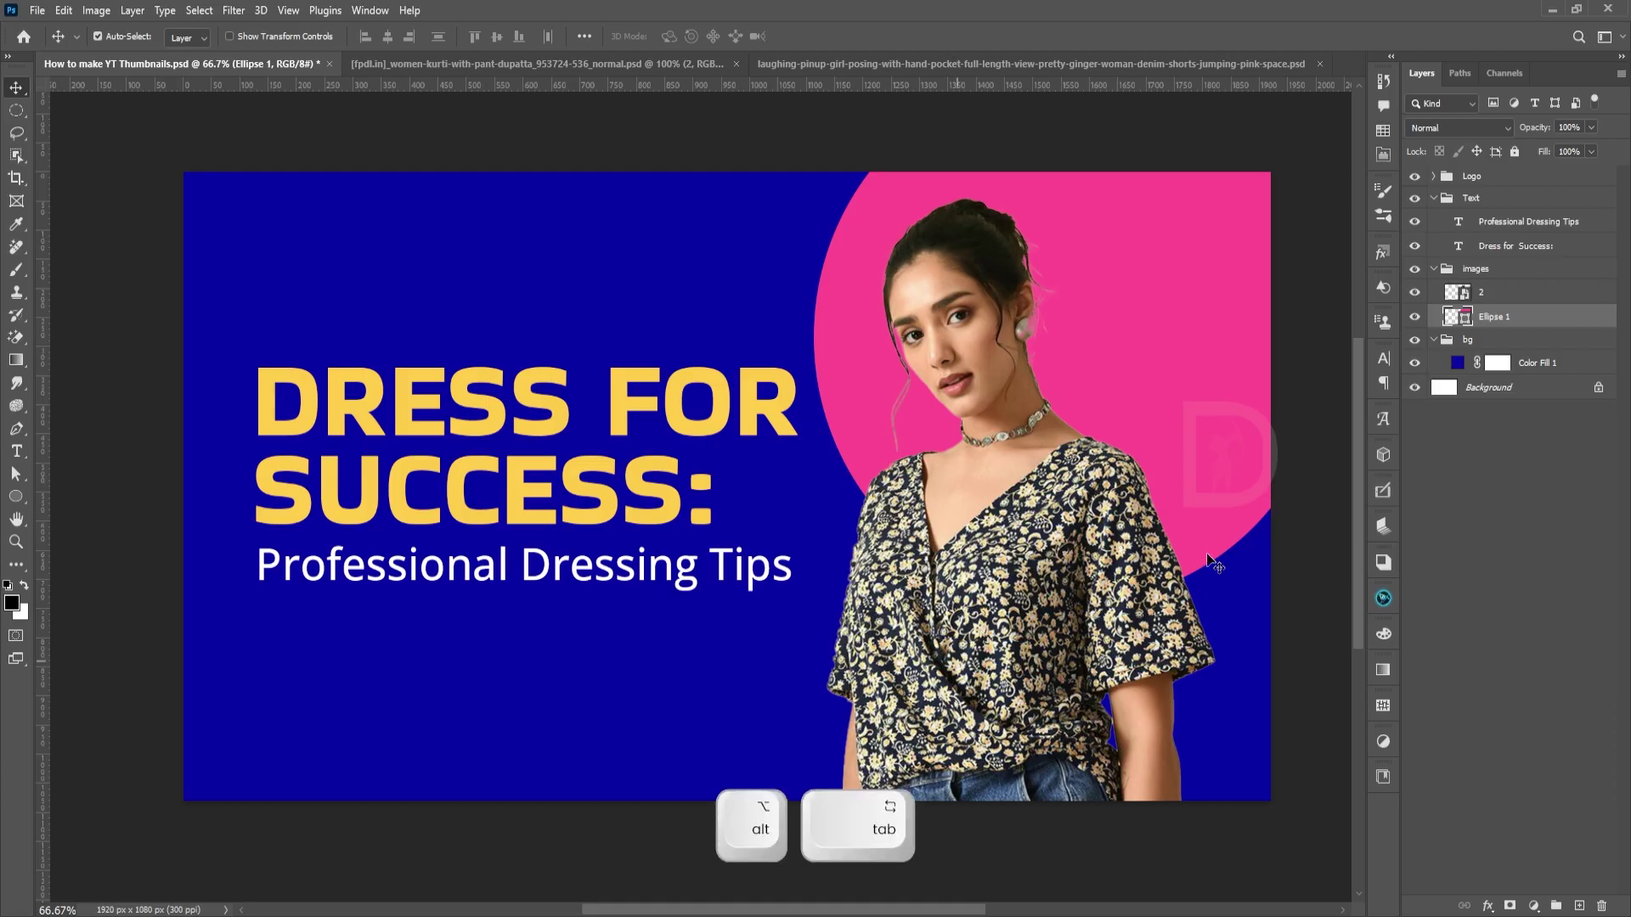
Paste the folded paper texture above Color Fill 1 in the bg group and convert it to a smart object.
{"action": "left_click", "coordinate": [1534, 360]}
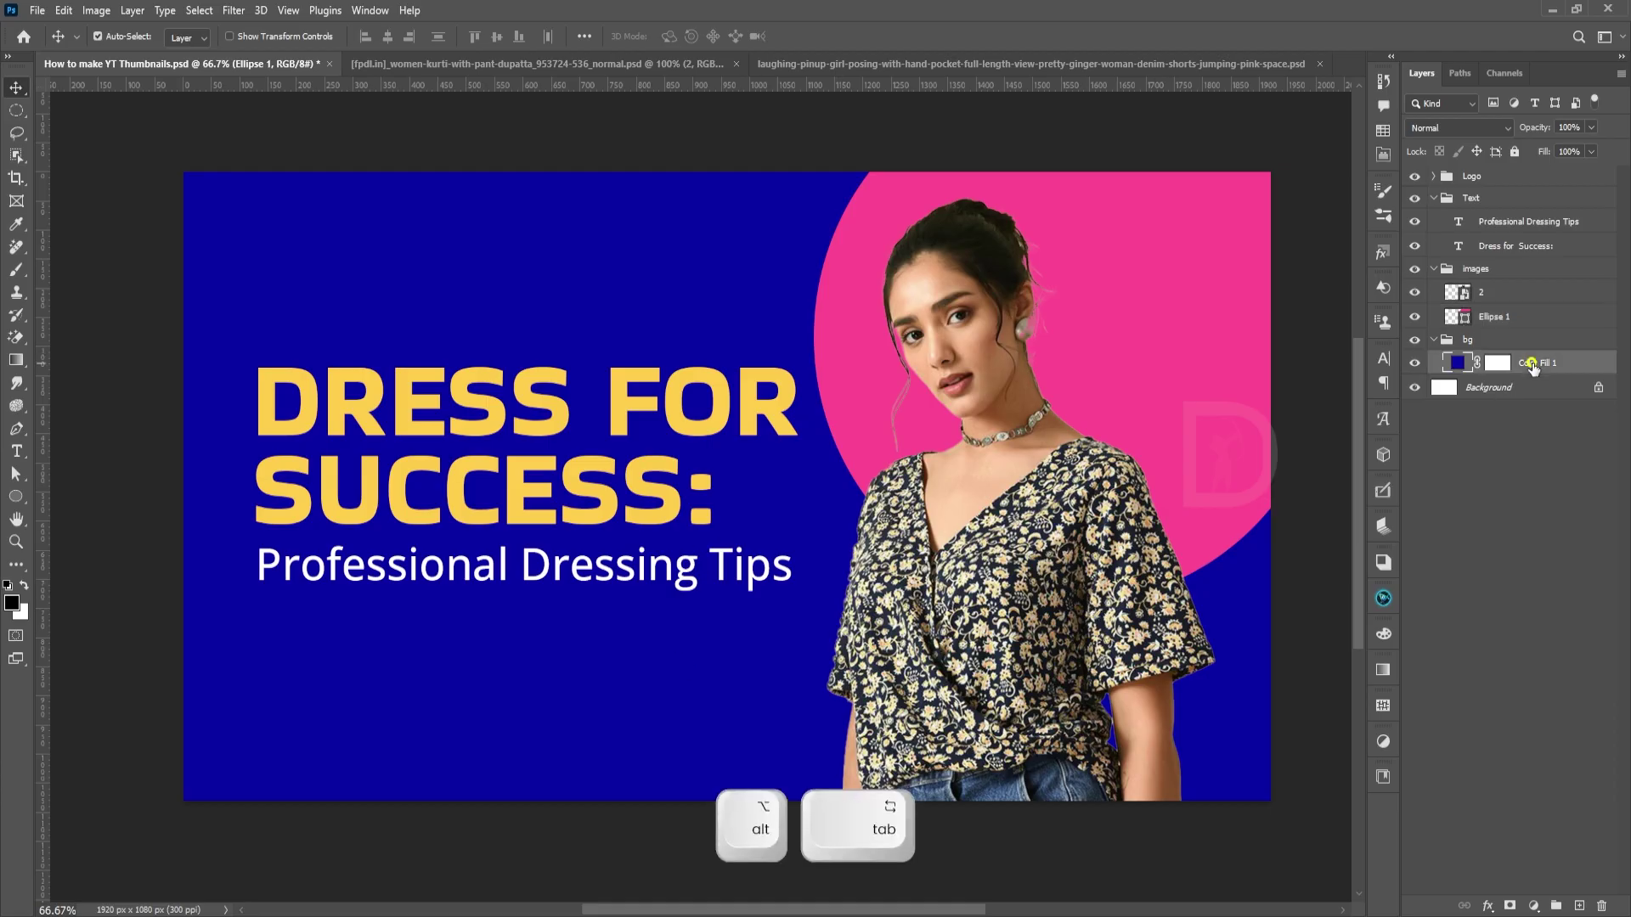
{"action": "key", "text": "ctrl+v"}
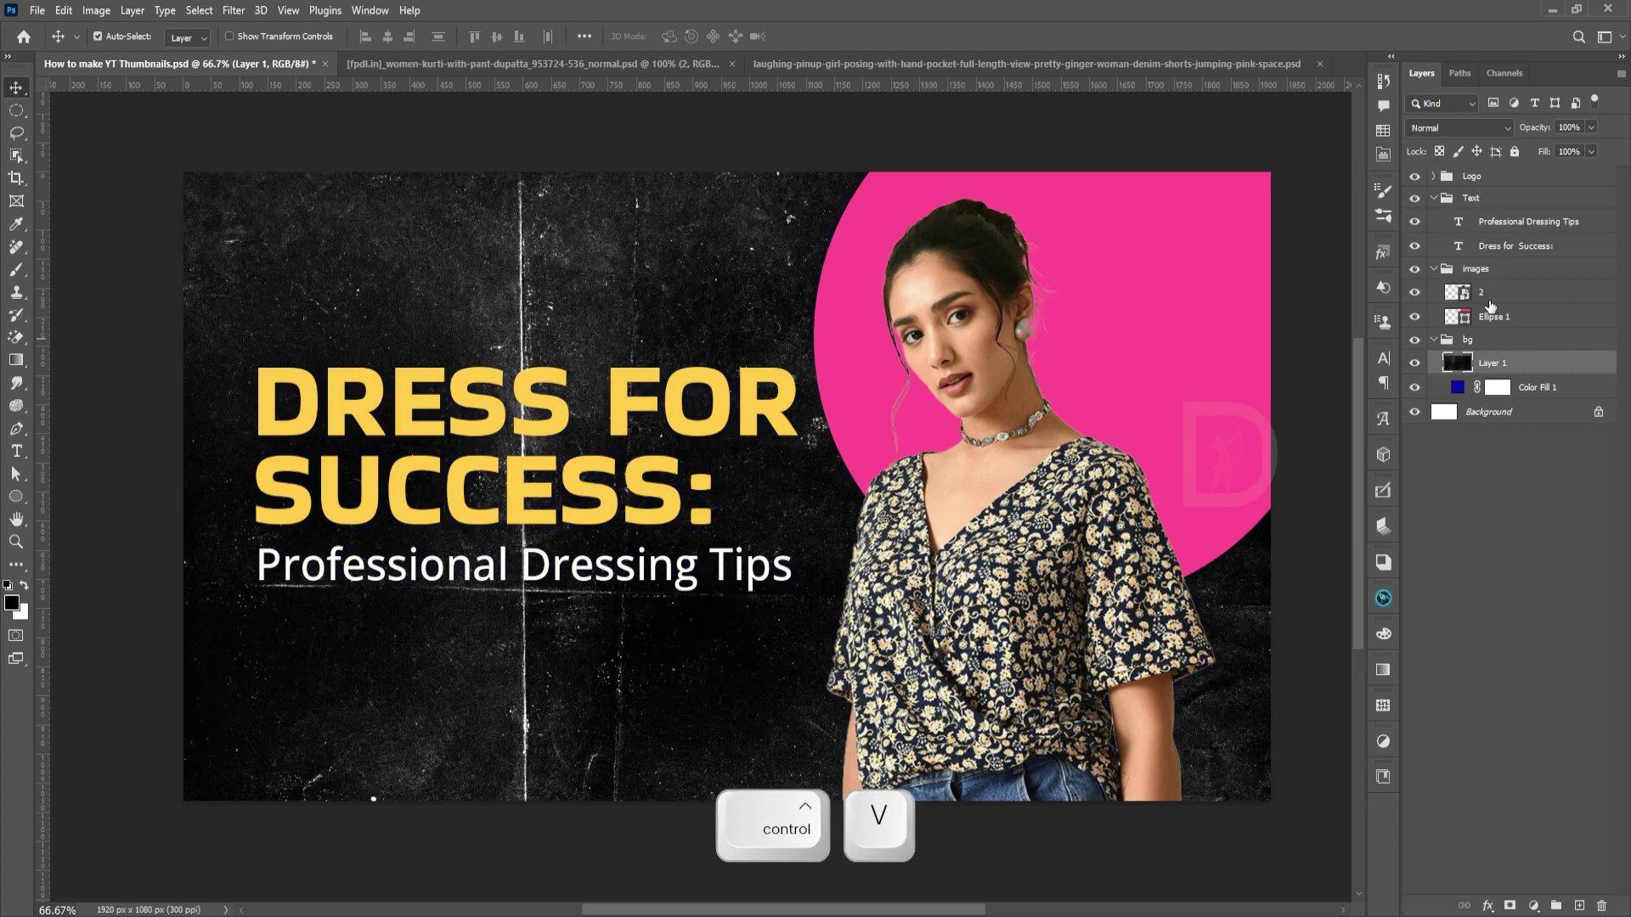
{"action": "right_click", "coordinate": [1491, 367]}
{"action": "left_click", "coordinate": [1389, 455]}
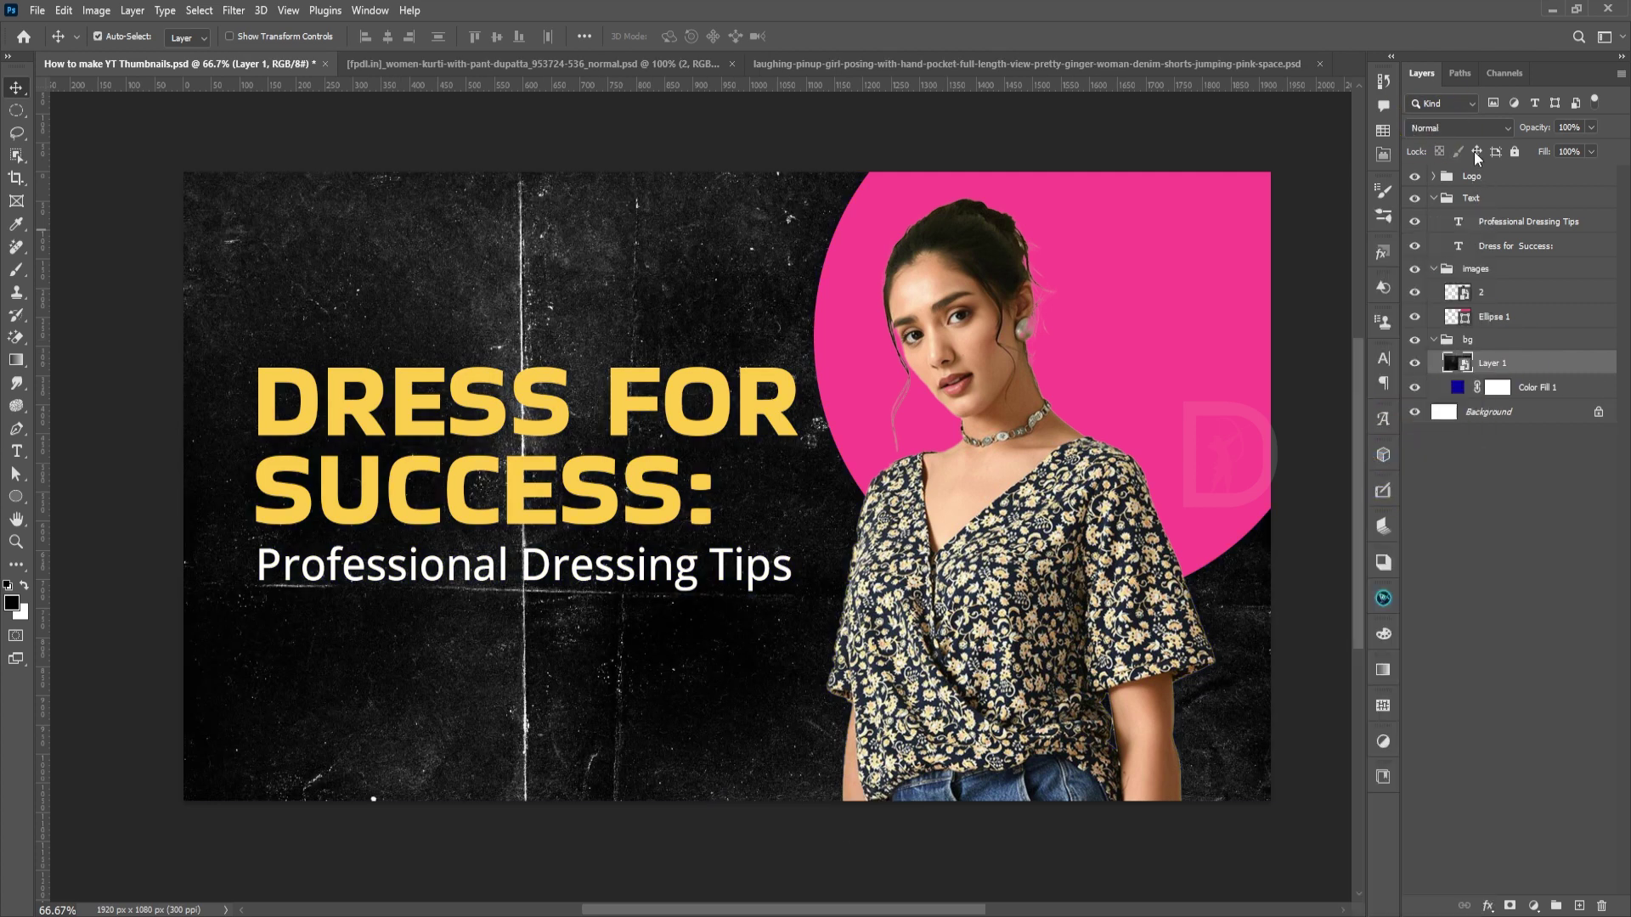
Set the paper texture layer's blend mode to Screen and place Ellipse 1 directly beneath it in the bg group.
{"action": "left_click", "coordinate": [1451, 127]}
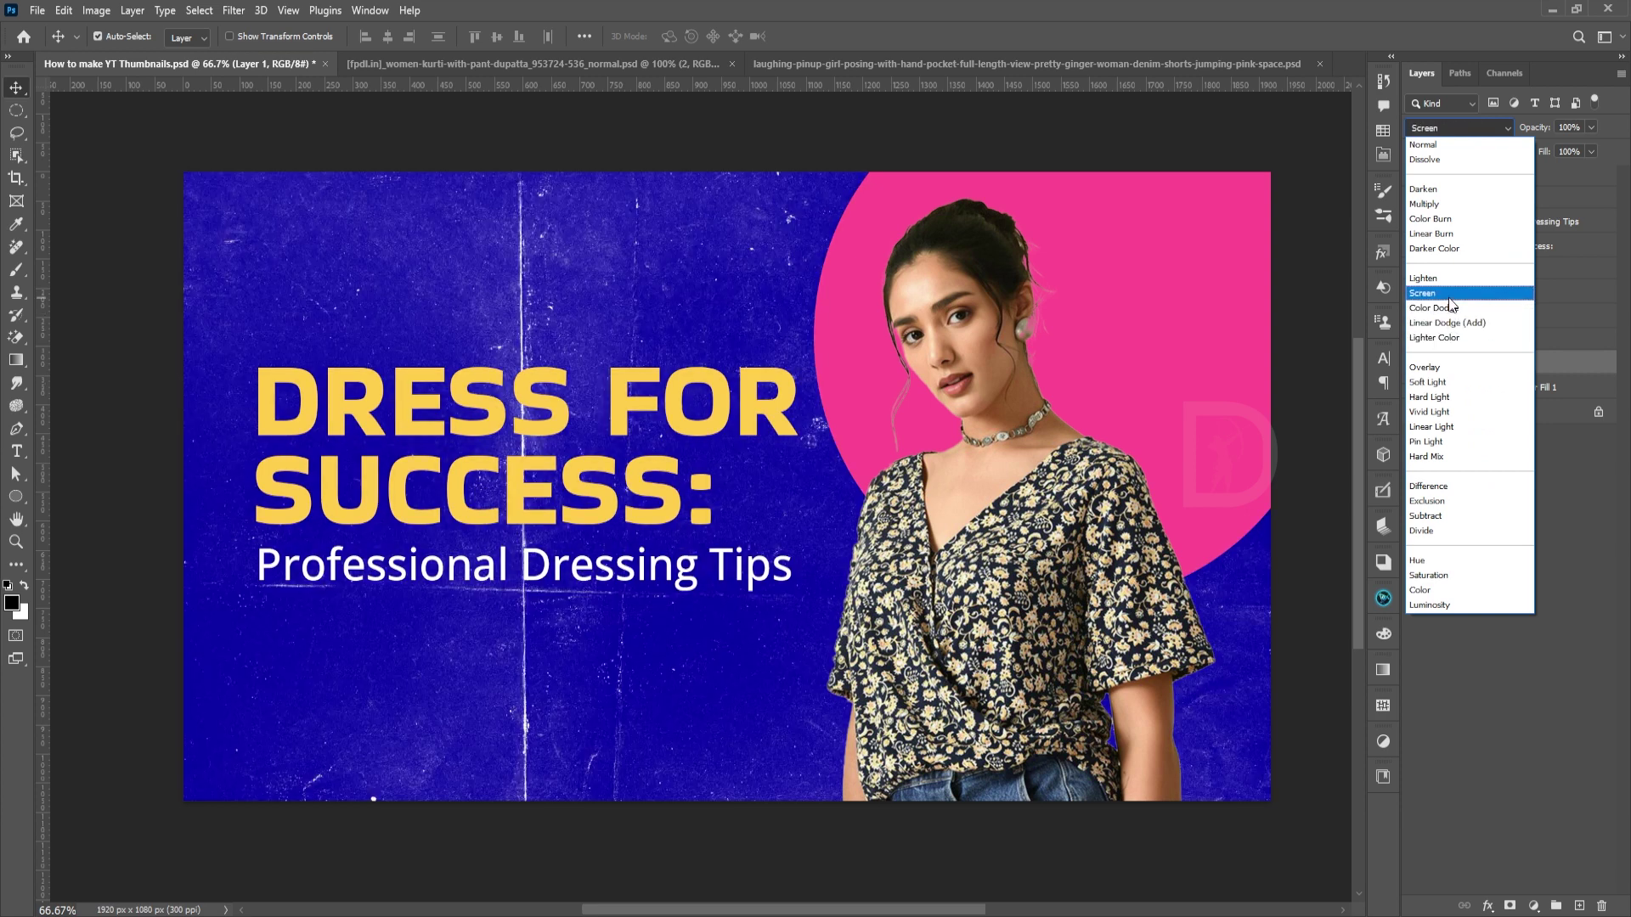
{"action": "left_click", "coordinate": [1452, 294]}
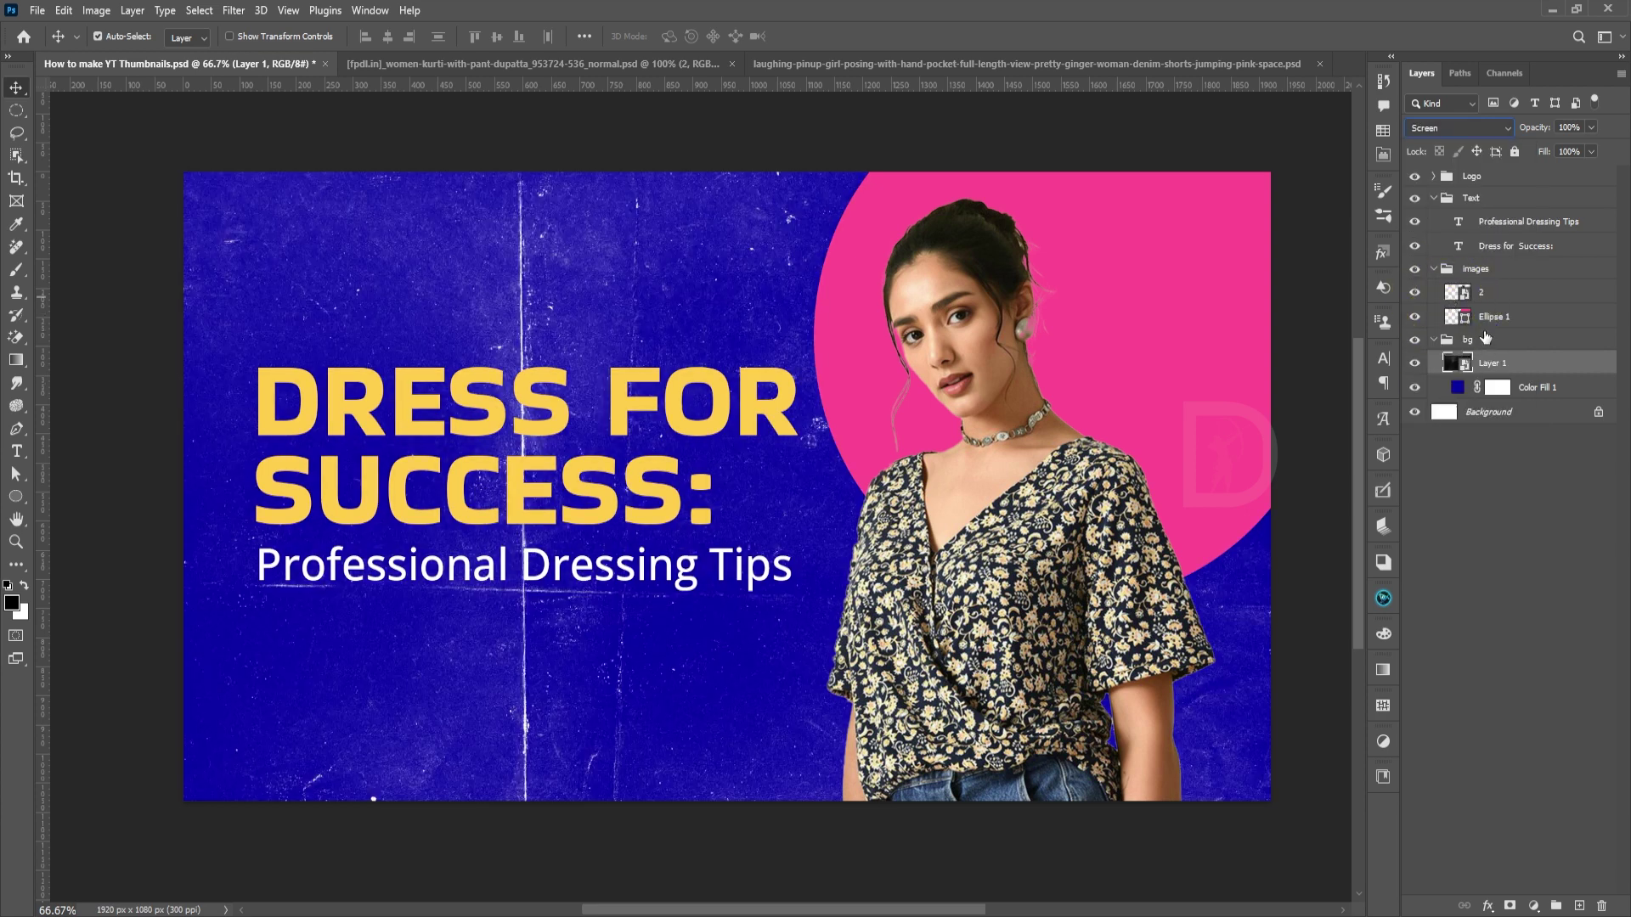
{"action": "left_click_drag", "start_coordinate": [1484, 338], "coordinate": [1495, 358]}
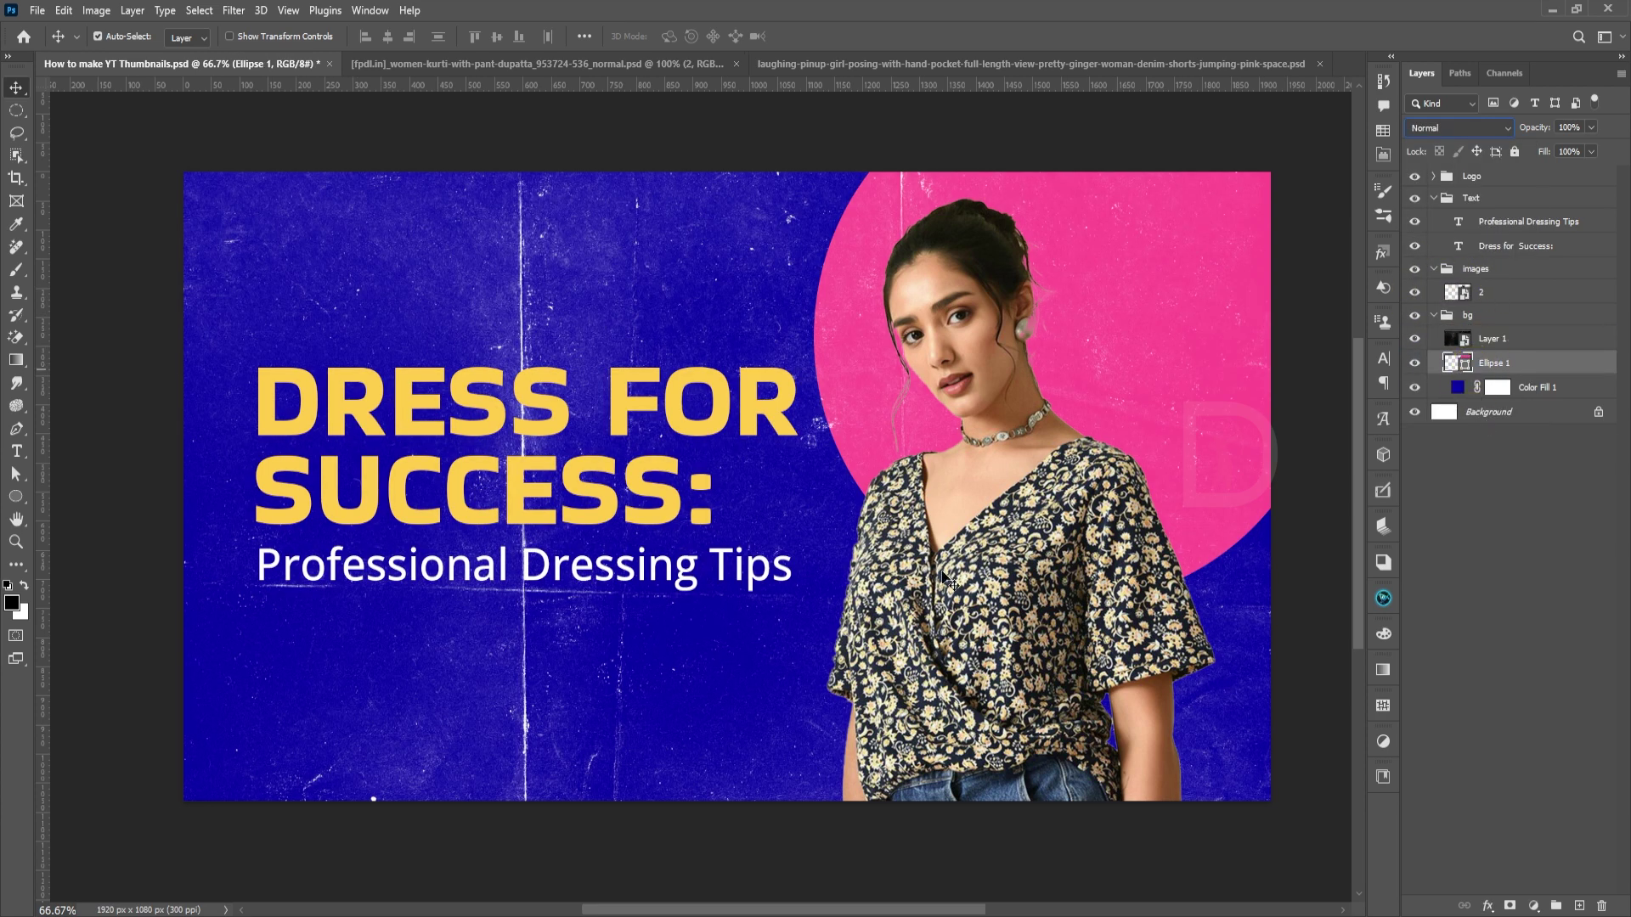
{"action": "key", "text": "space"}
{"action": "left_click_drag", "start_coordinate": [945, 578], "coordinate": [950, 577]}
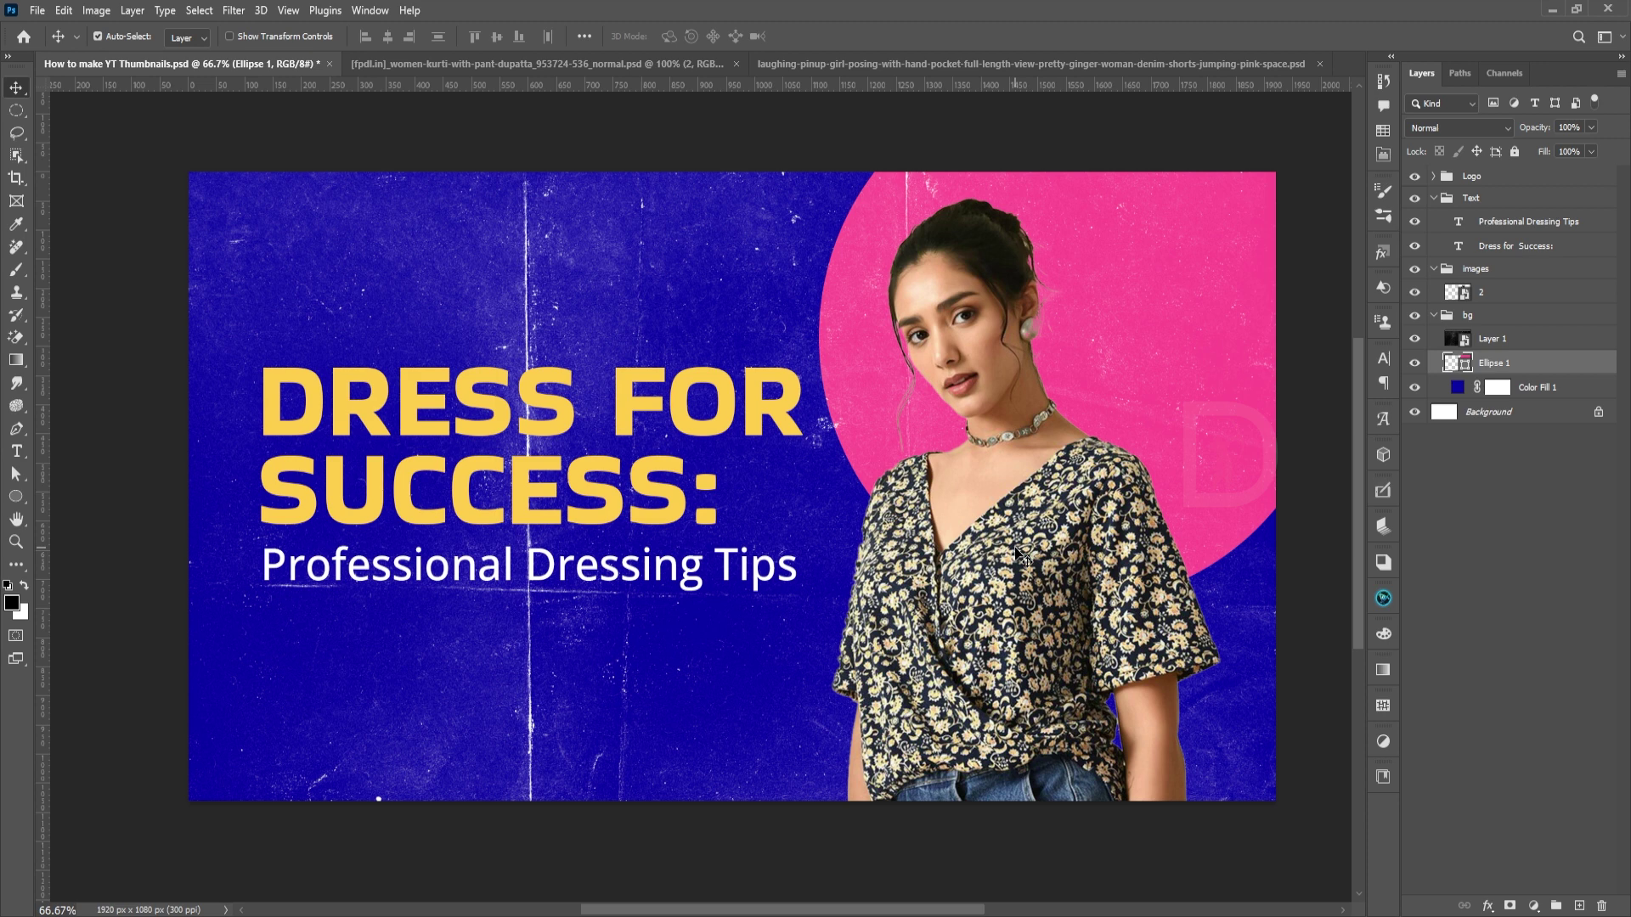
{"action": "scroll", "coordinate": [1017, 544], "scroll_direction": "down", "scroll_amount": 1}
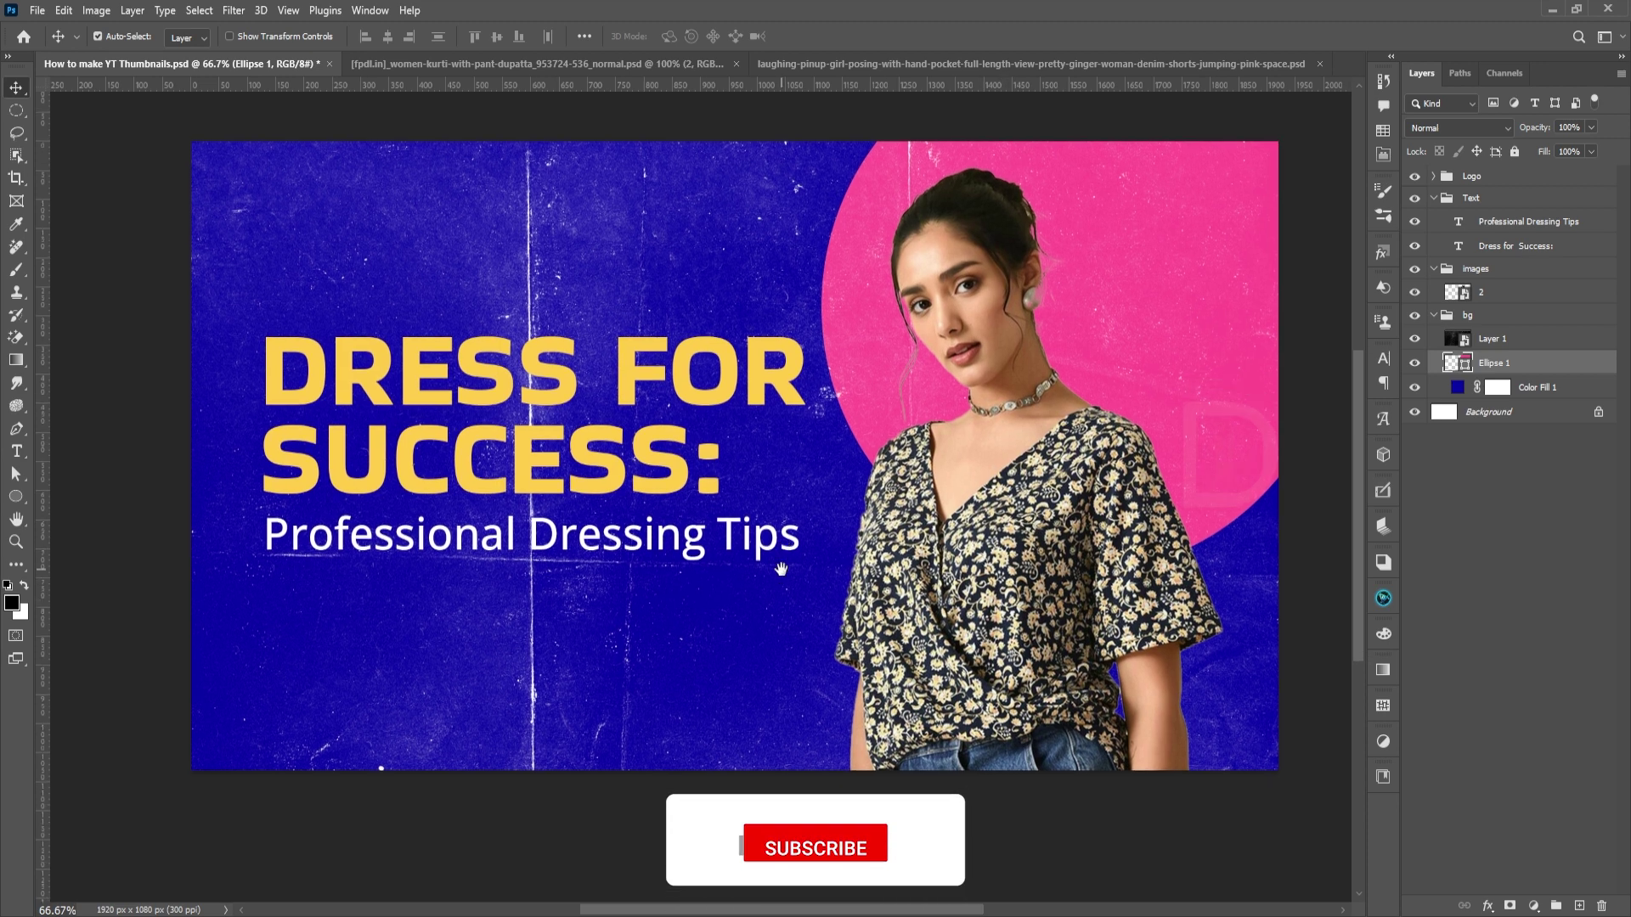
{"action": "left_click", "coordinate": [1017, 520]}
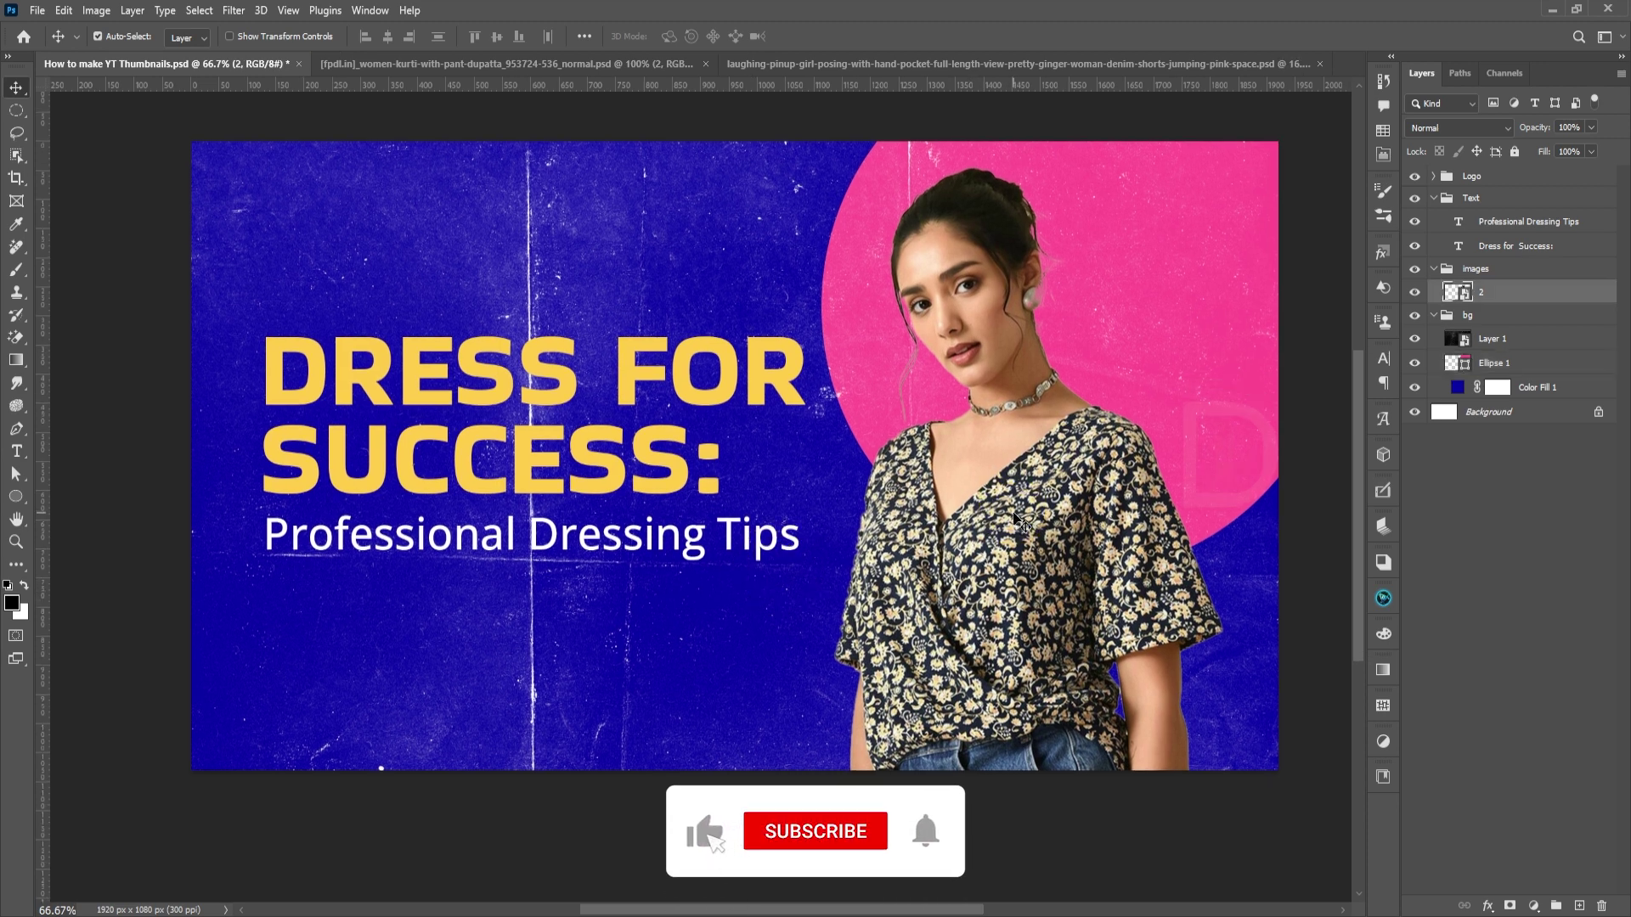
{"action": "left_click", "coordinate": [1454, 513]}
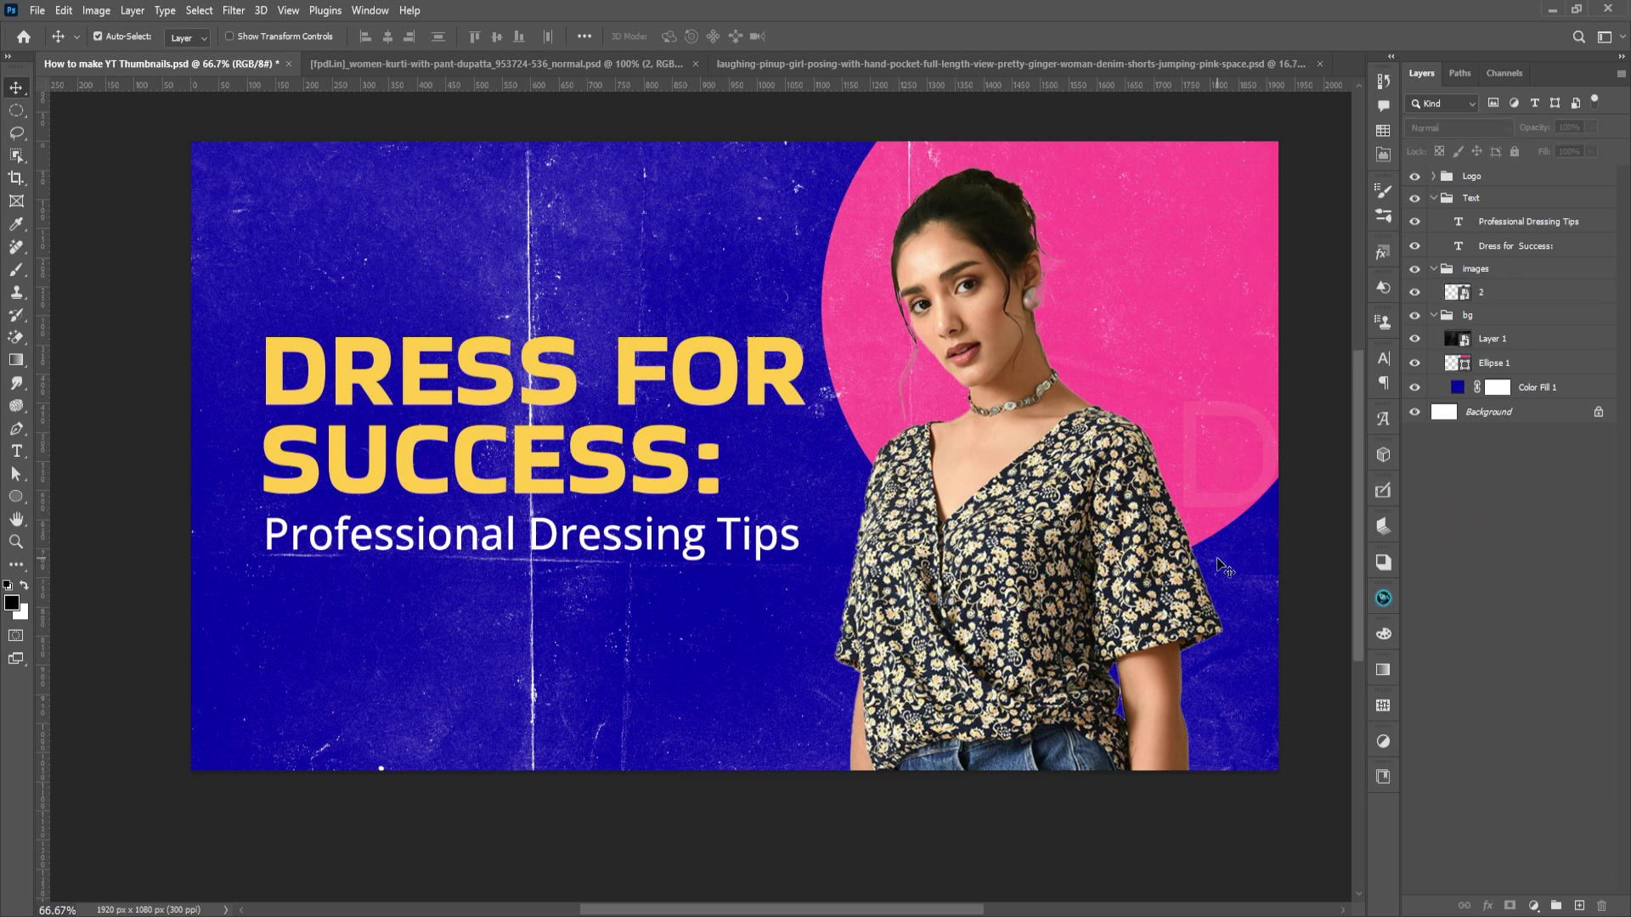
Switch to the browser, close the enlarged paper texture, and open the Lens Effects category on Texturelabs.
{"action": "key", "text": "alt+Tab"}
{"action": "left_click", "coordinate": [262, 470]}
{"action": "scroll", "coordinate": [75, 365], "scroll_direction": "up", "scroll_amount": 10}
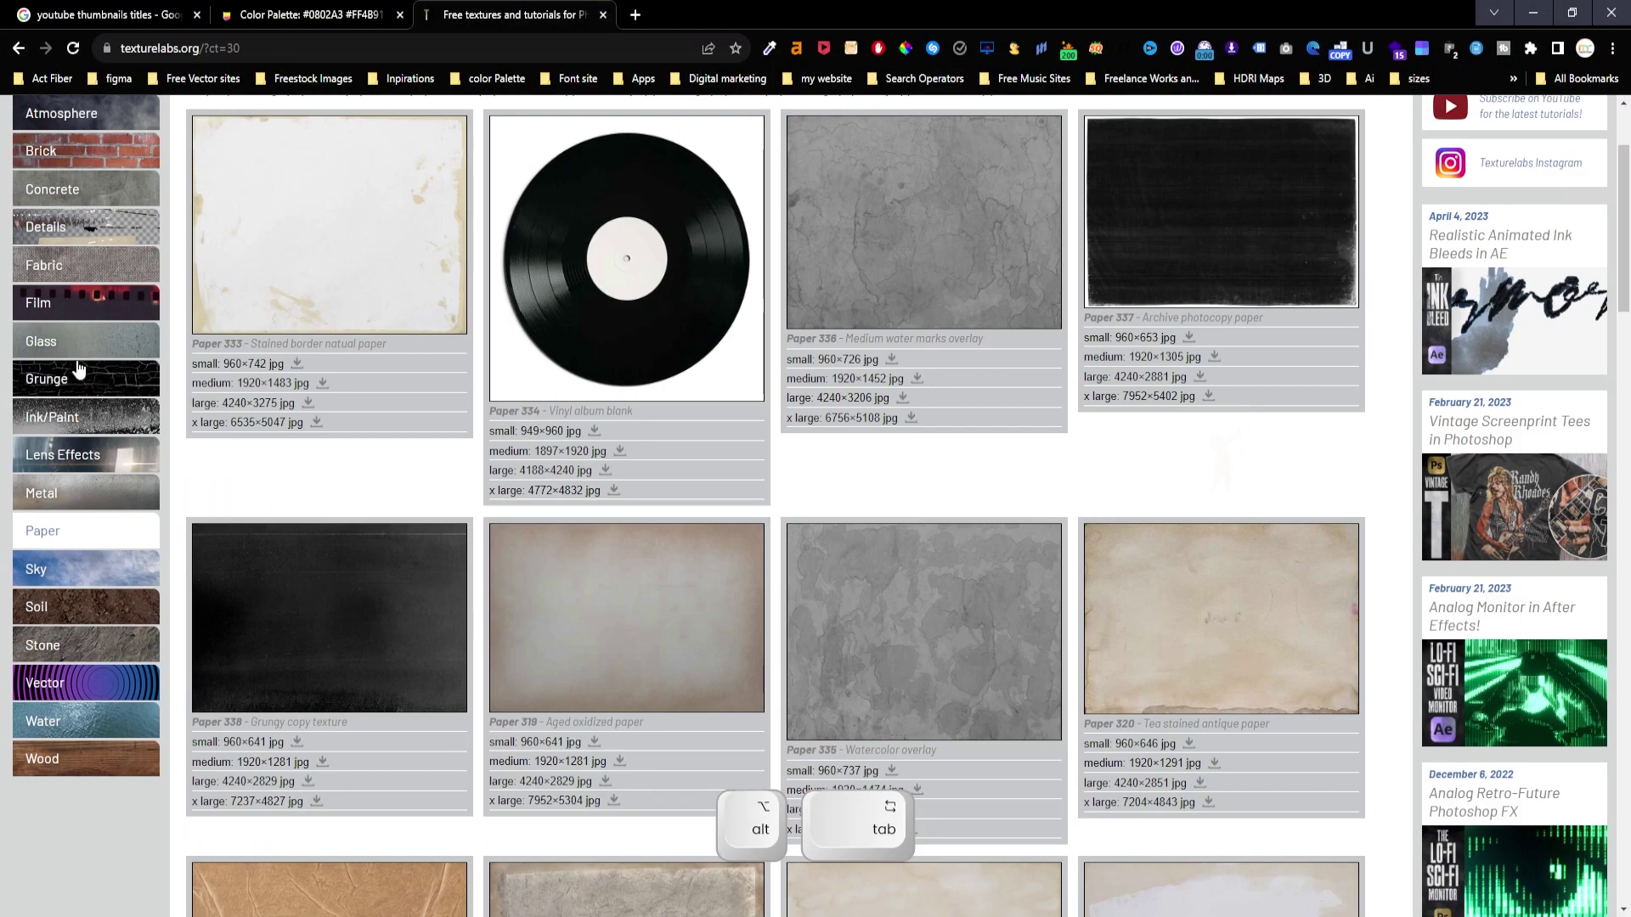
{"action": "left_click", "coordinate": [49, 459]}
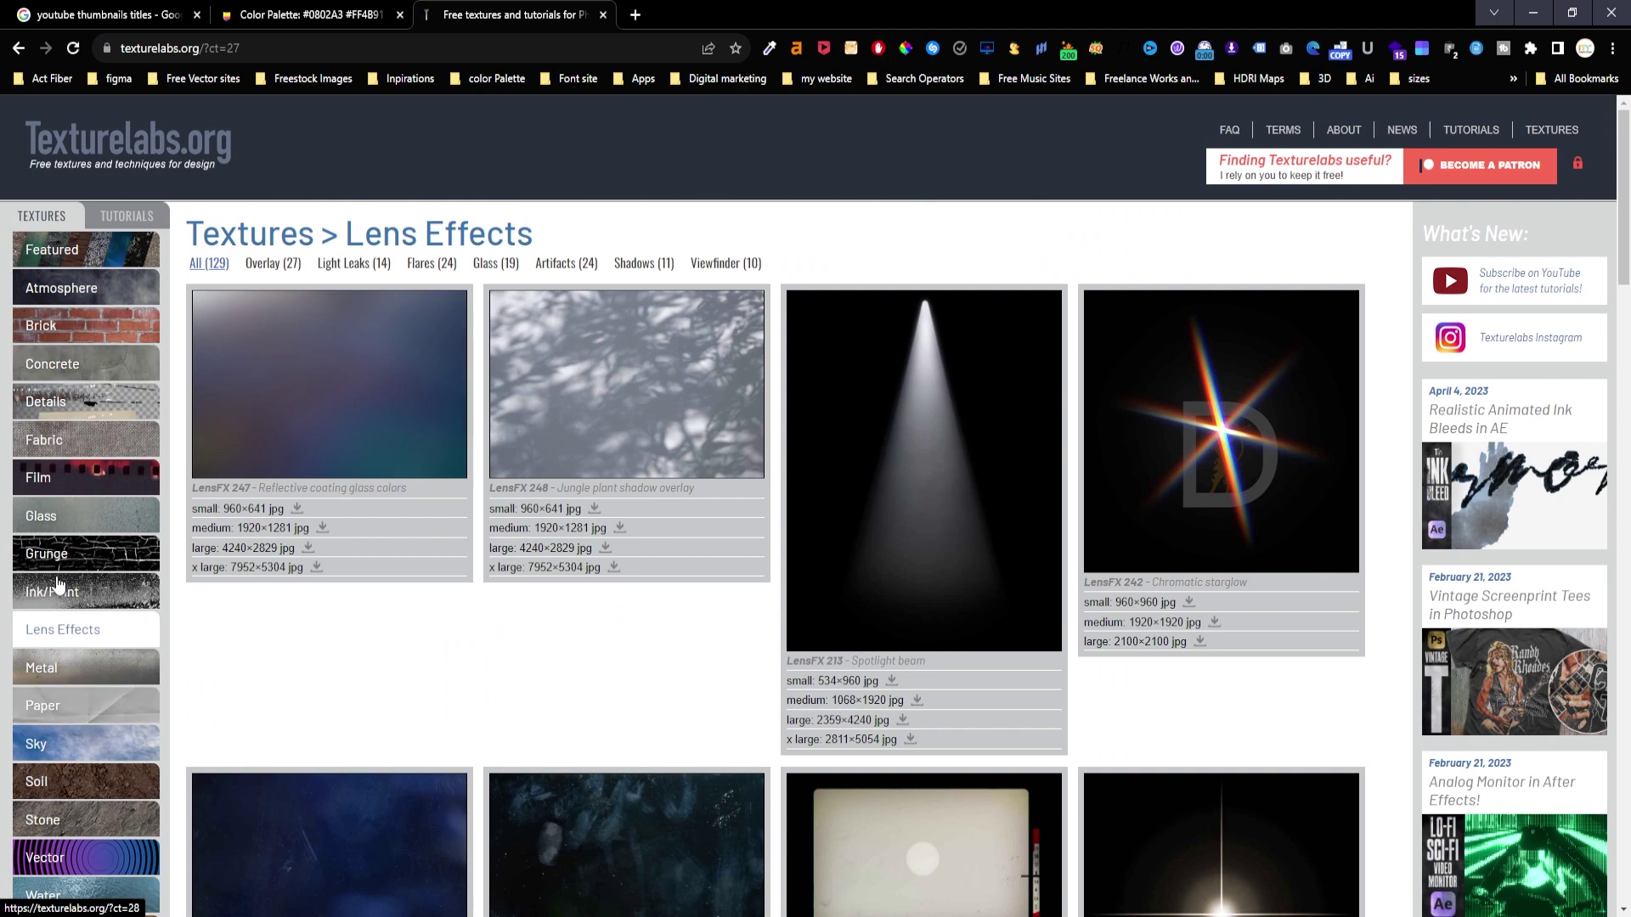
Find the LensFX 121 color light leak among the lens effects and copy its enlarged image.
{"action": "scroll", "coordinate": [841, 638], "scroll_direction": "down", "scroll_amount": 6}
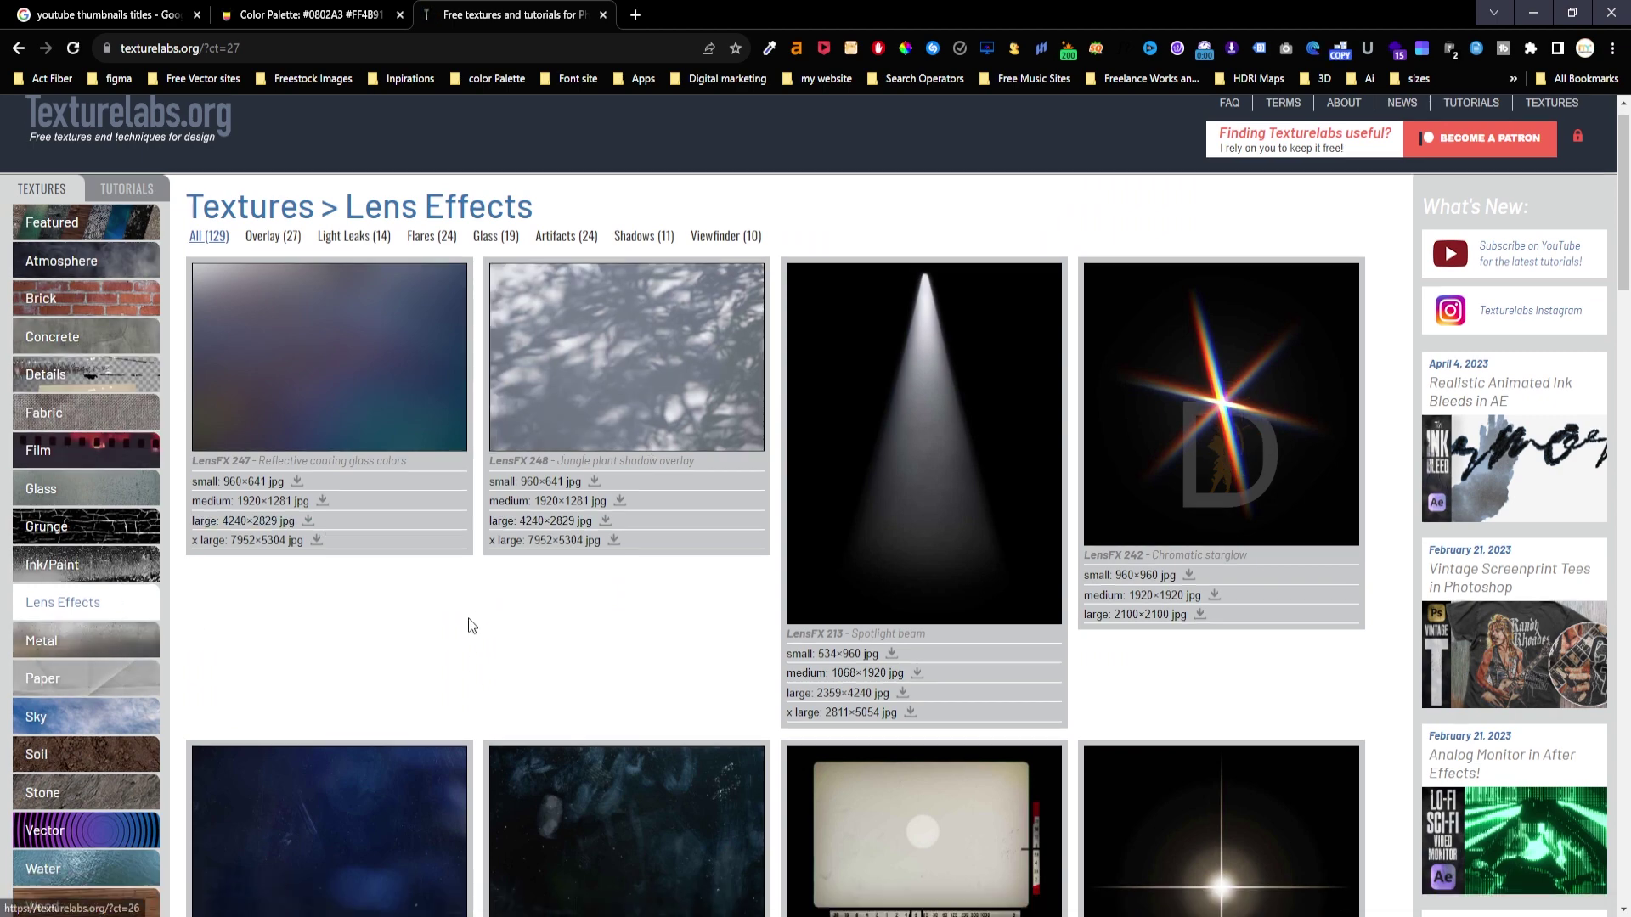
{"action": "scroll", "coordinate": [886, 637], "scroll_direction": "down", "scroll_amount": 6}
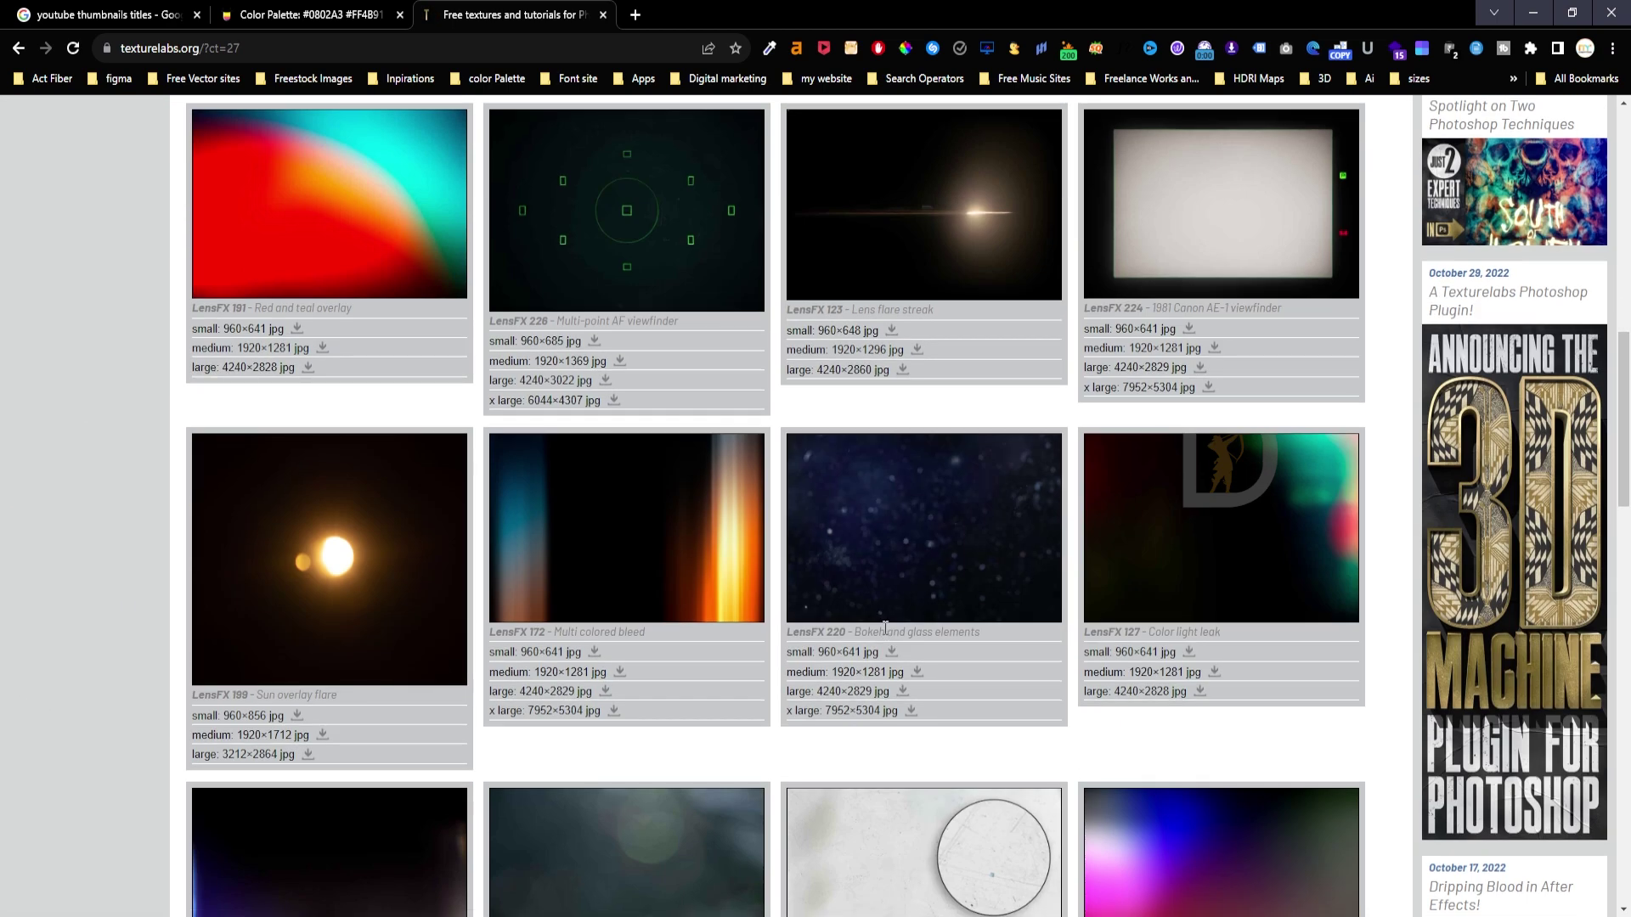
{"action": "scroll", "coordinate": [501, 595], "scroll_direction": "down", "scroll_amount": 8}
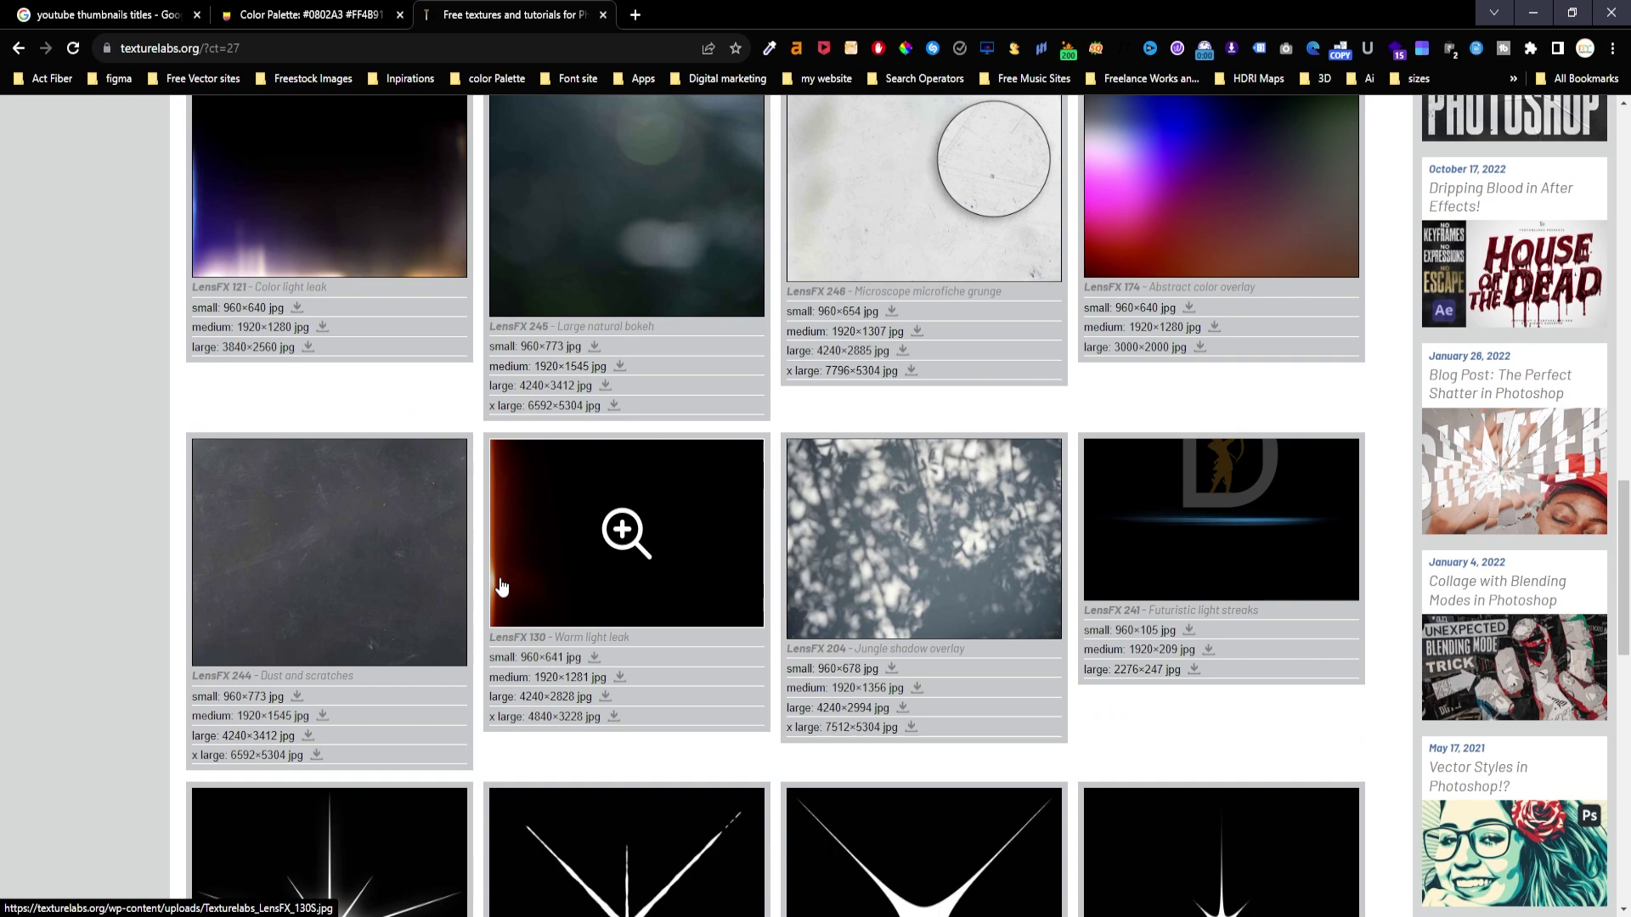
{"action": "left_click", "coordinate": [232, 179]}
{"action": "right_click", "coordinate": [805, 442]}
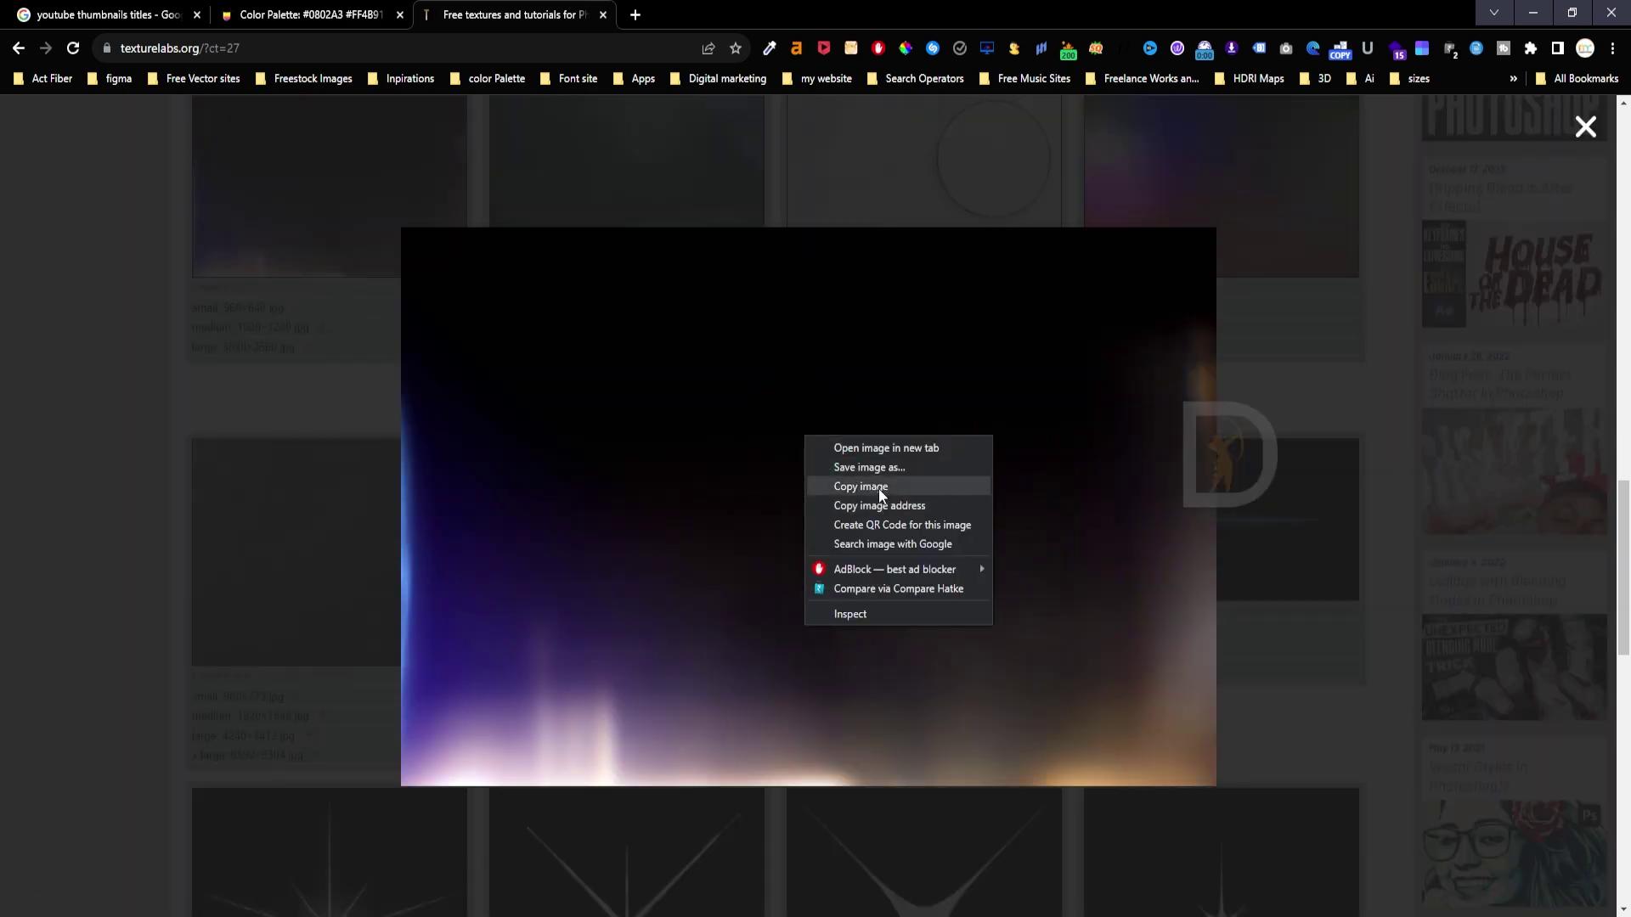
{"action": "left_click", "coordinate": [879, 488]}
Paste the light leak into the Photoshop thumbnail as the topmost layer and set its blend mode to Screen.
{"action": "key", "text": "alt+Tab"}
{"action": "key", "text": "ctrl+v"}
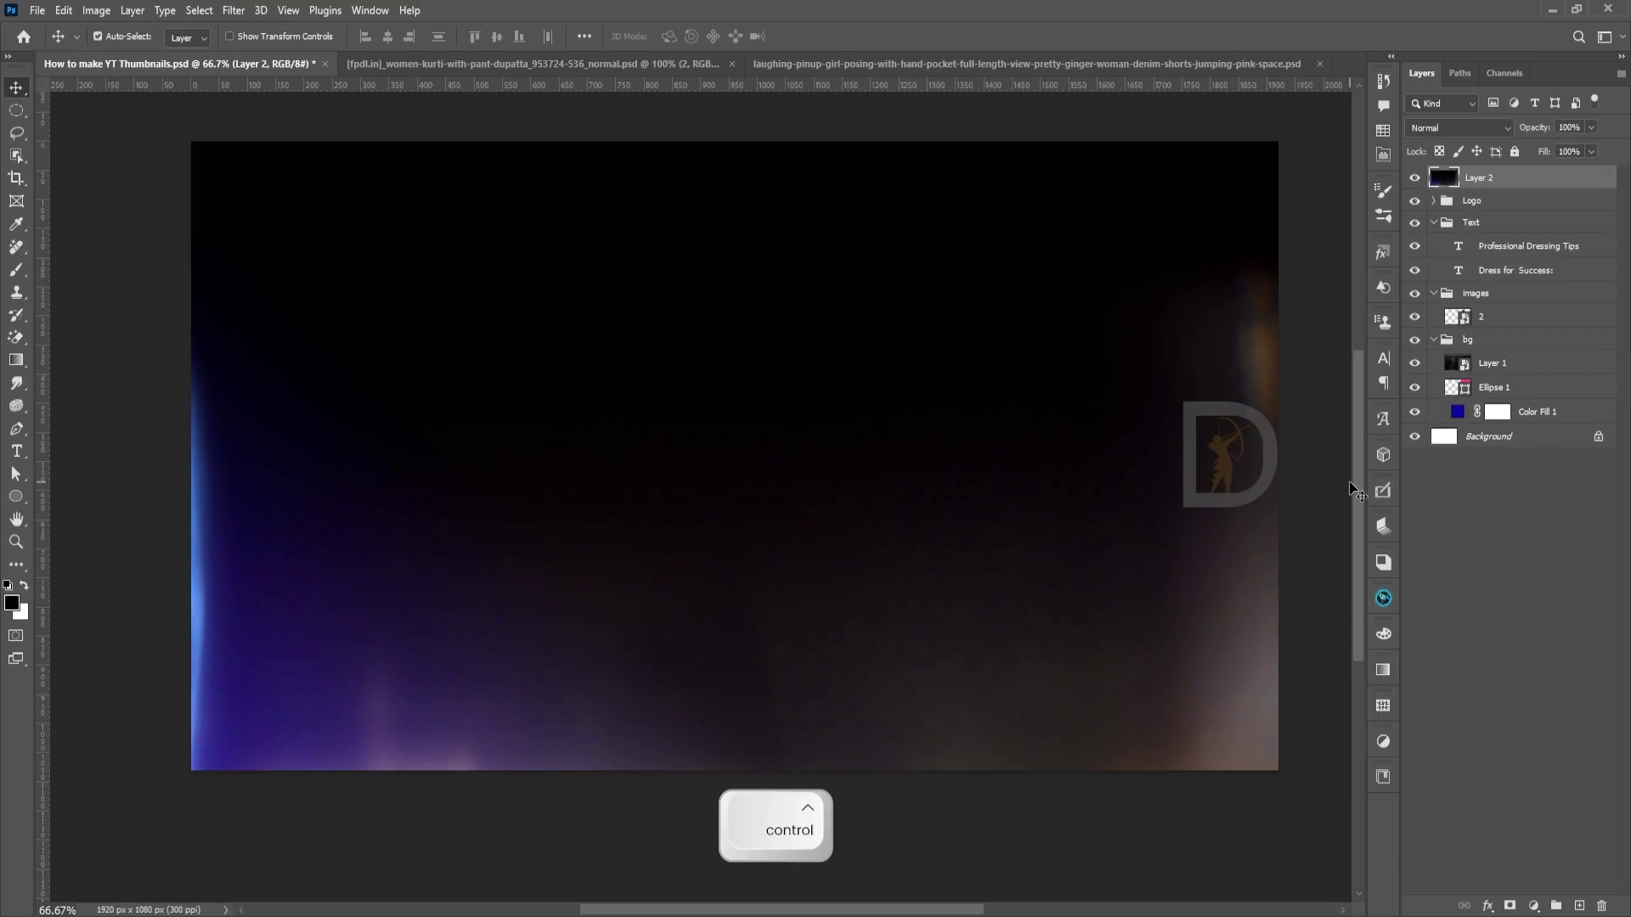
{"action": "left_click", "coordinate": [1455, 128]}
{"action": "left_click", "coordinate": [1450, 293]}
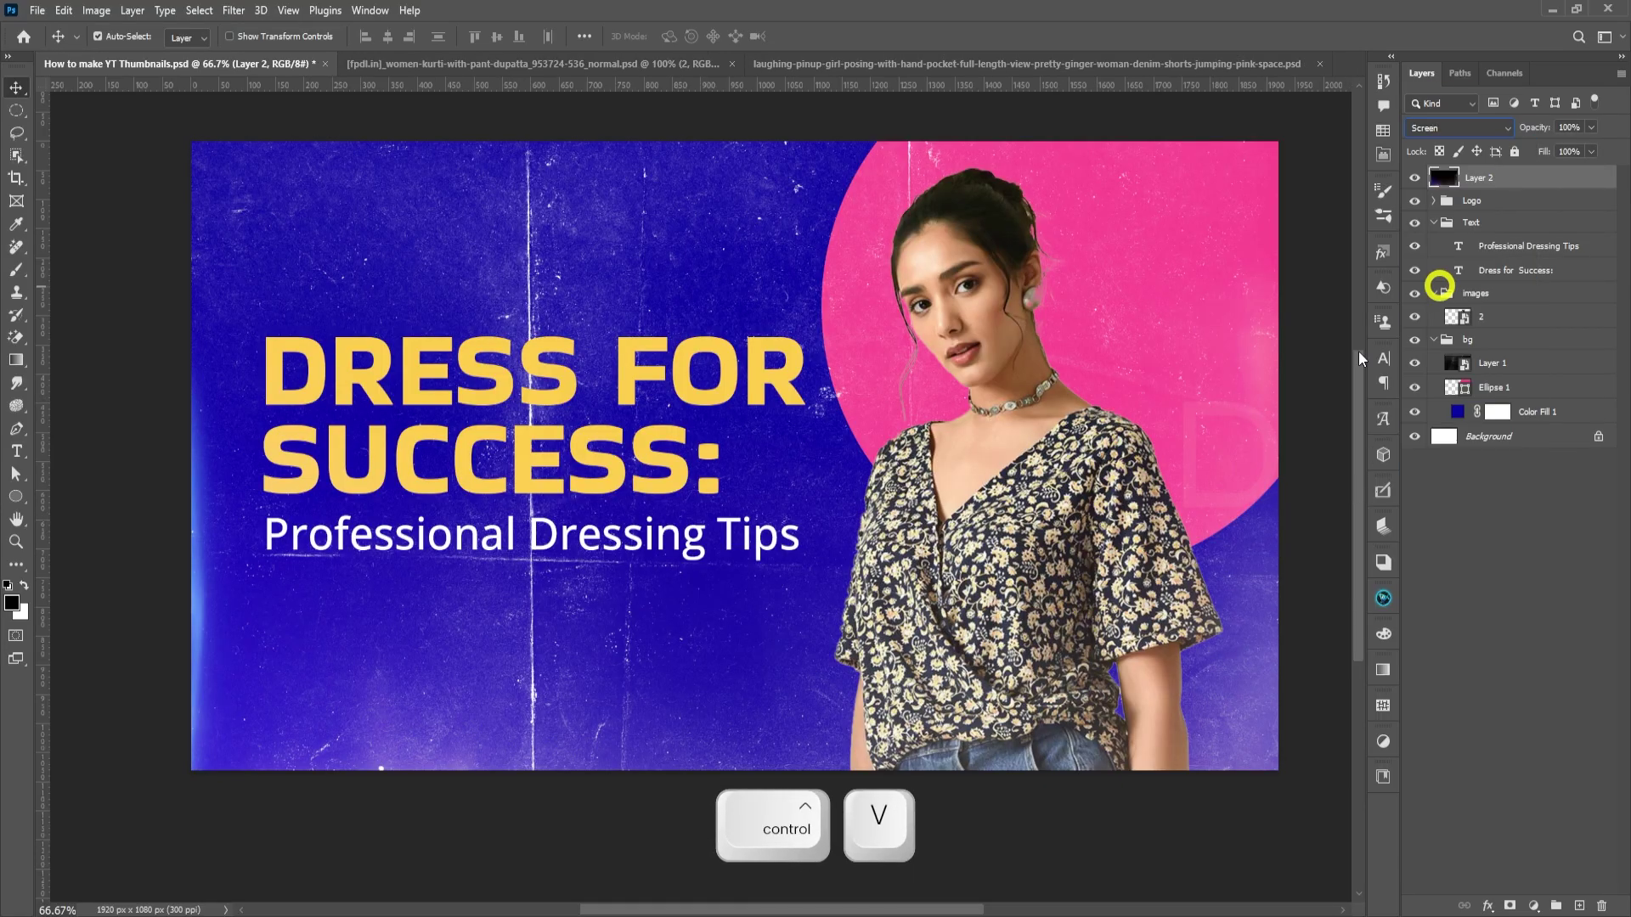
Transform the light leak layer so its bright lower band sits along the canvas's bottom edge.
{"action": "key", "text": "ctrl+t"}
{"action": "left_click_drag", "start_coordinate": [1027, 828], "coordinate": [1026, 728]}
{"action": "key", "text": "Return"}
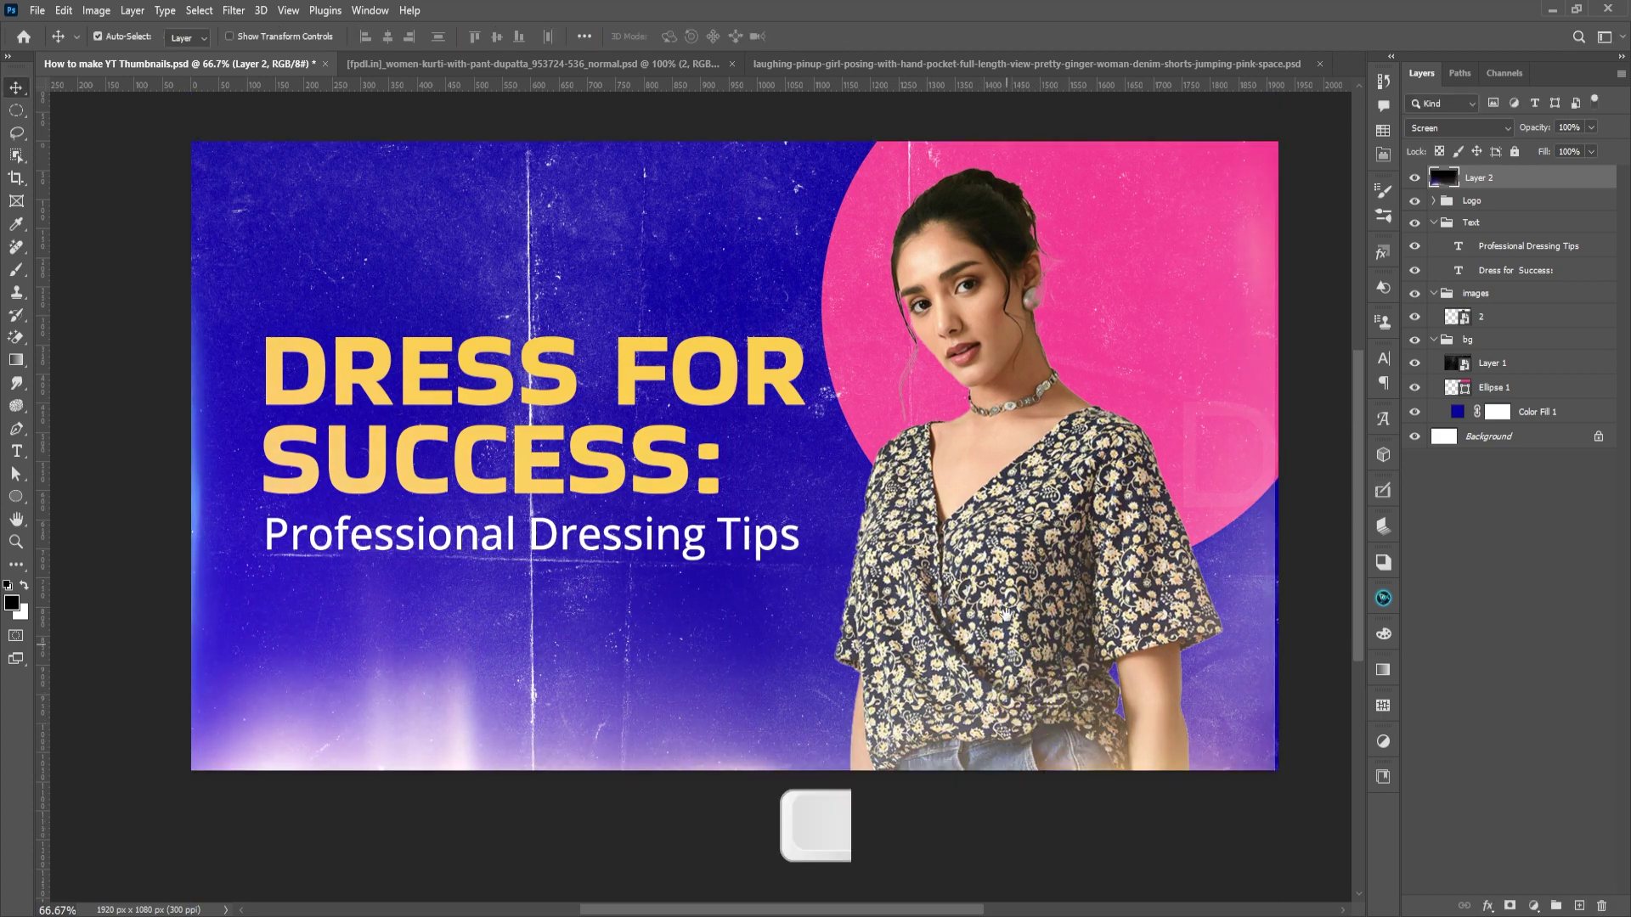
{"action": "left_click_drag", "start_coordinate": [1007, 613], "coordinate": [1002, 631]}
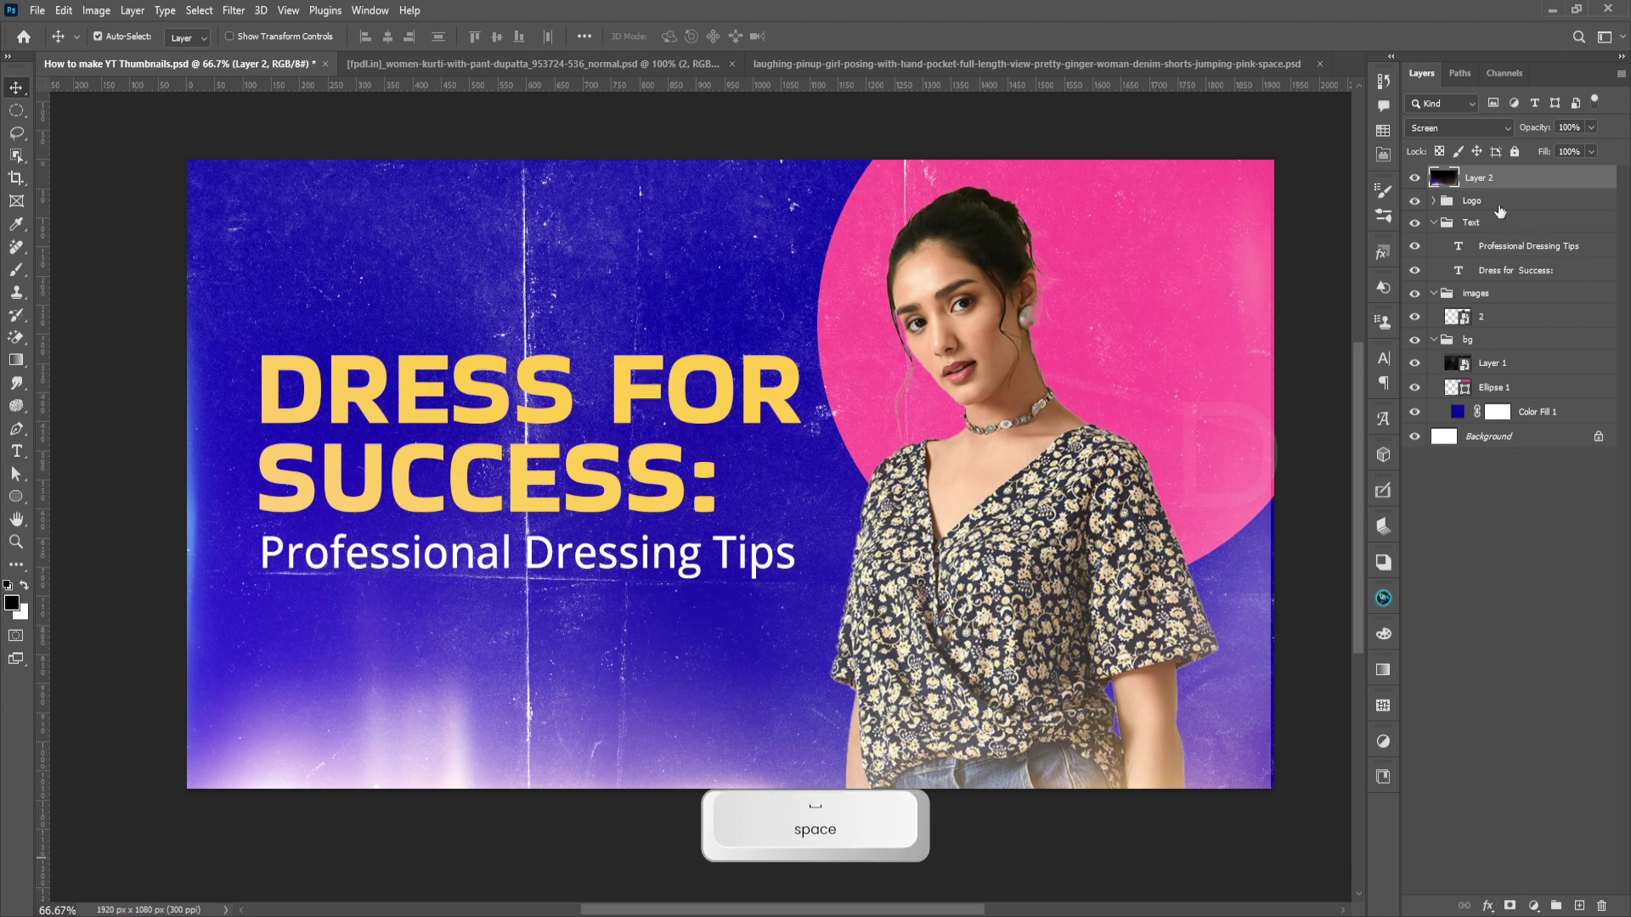
Add a black drop shadow to the "Dress for Success:" text with 58% opacity, 90° angle, 20 px distance and 2 px size.
{"action": "left_click", "coordinate": [1514, 249]}
{"action": "left_click", "coordinate": [1495, 271]}
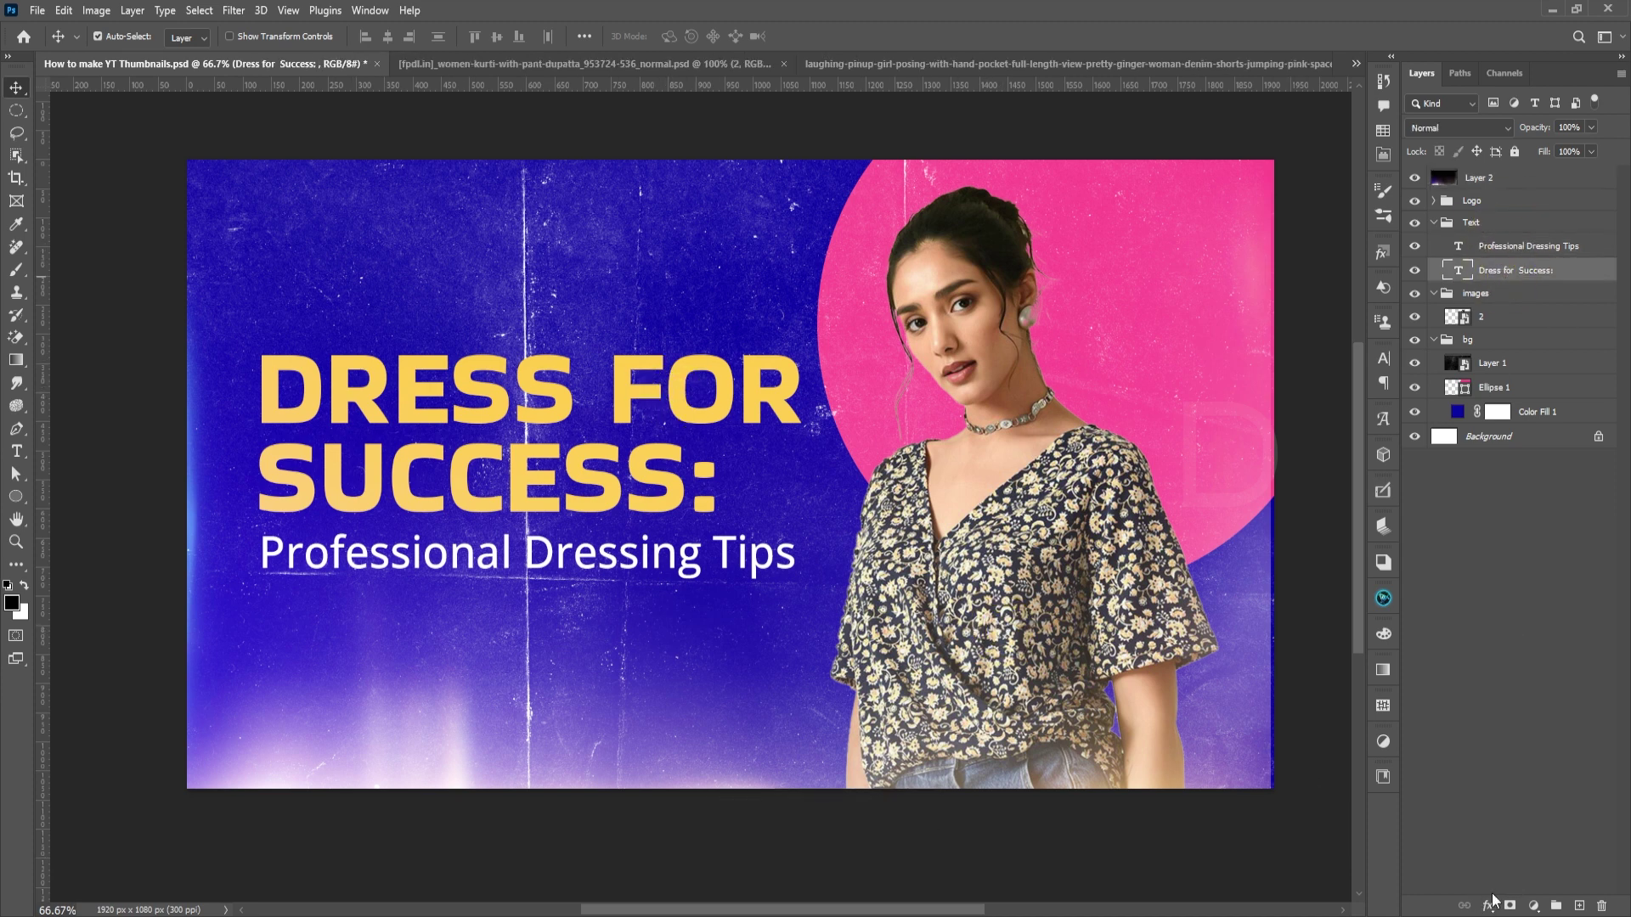
{"action": "left_click", "coordinate": [1488, 906]}
{"action": "left_click", "coordinate": [1520, 889]}
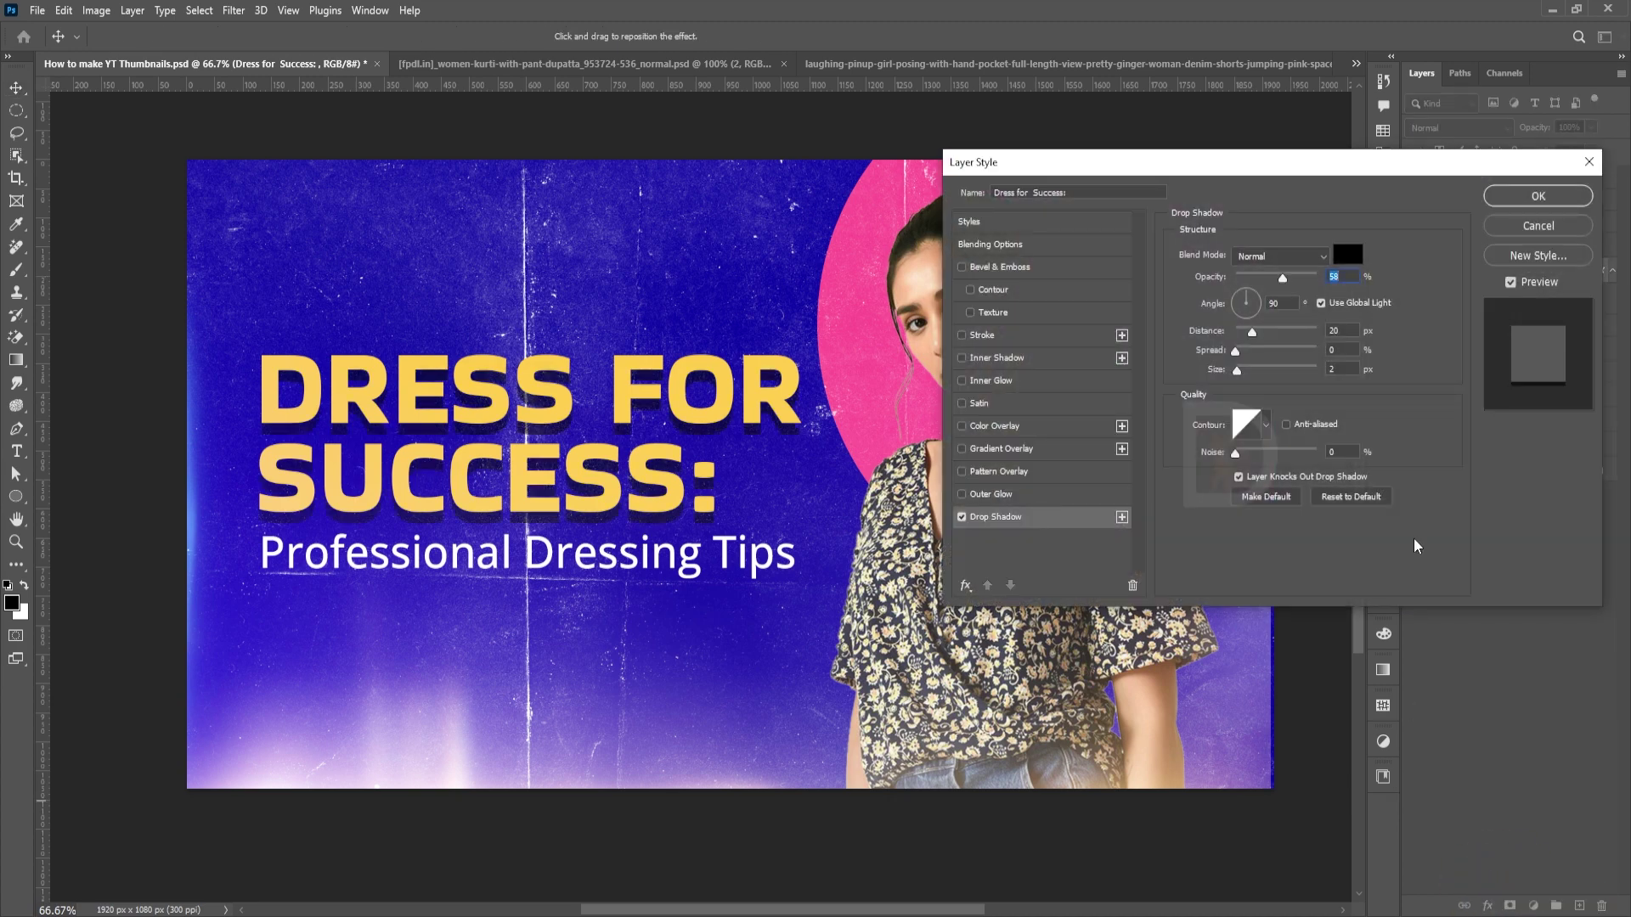
{"action": "left_click", "coordinate": [1539, 197]}
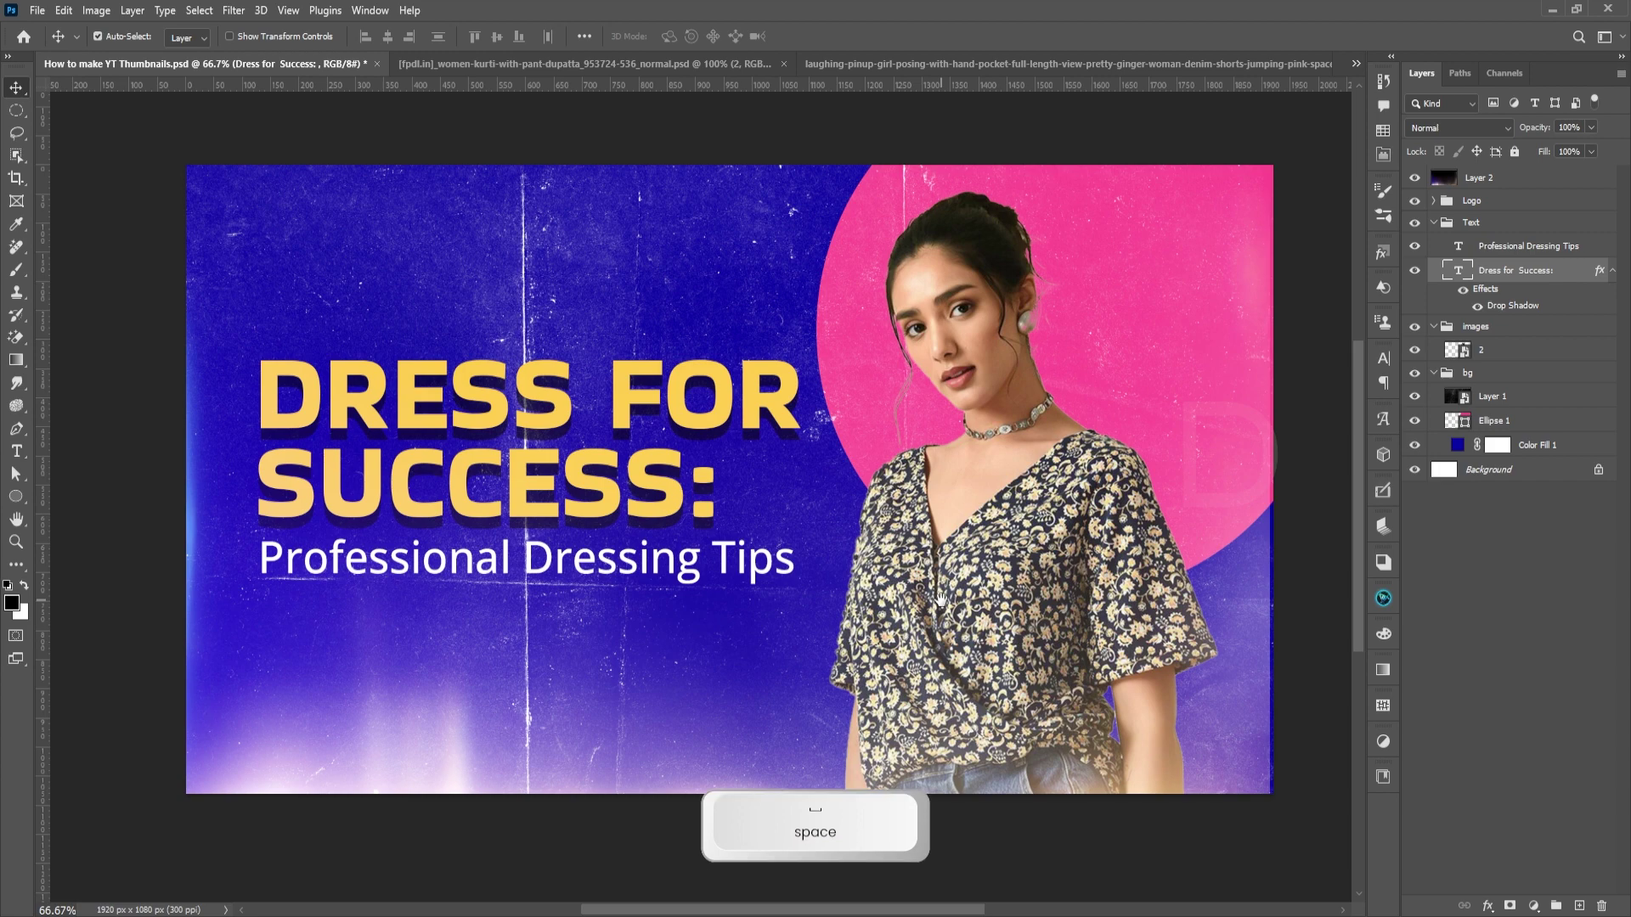
Draw a black rectangle about 1925 × 480 px across the title area and extend its right side past the canvas edge.
{"action": "left_click_drag", "start_coordinate": [941, 595], "coordinate": [1035, 600]}
{"action": "left_click", "coordinate": [16, 496]}
{"action": "right_click", "coordinate": [16, 496]}
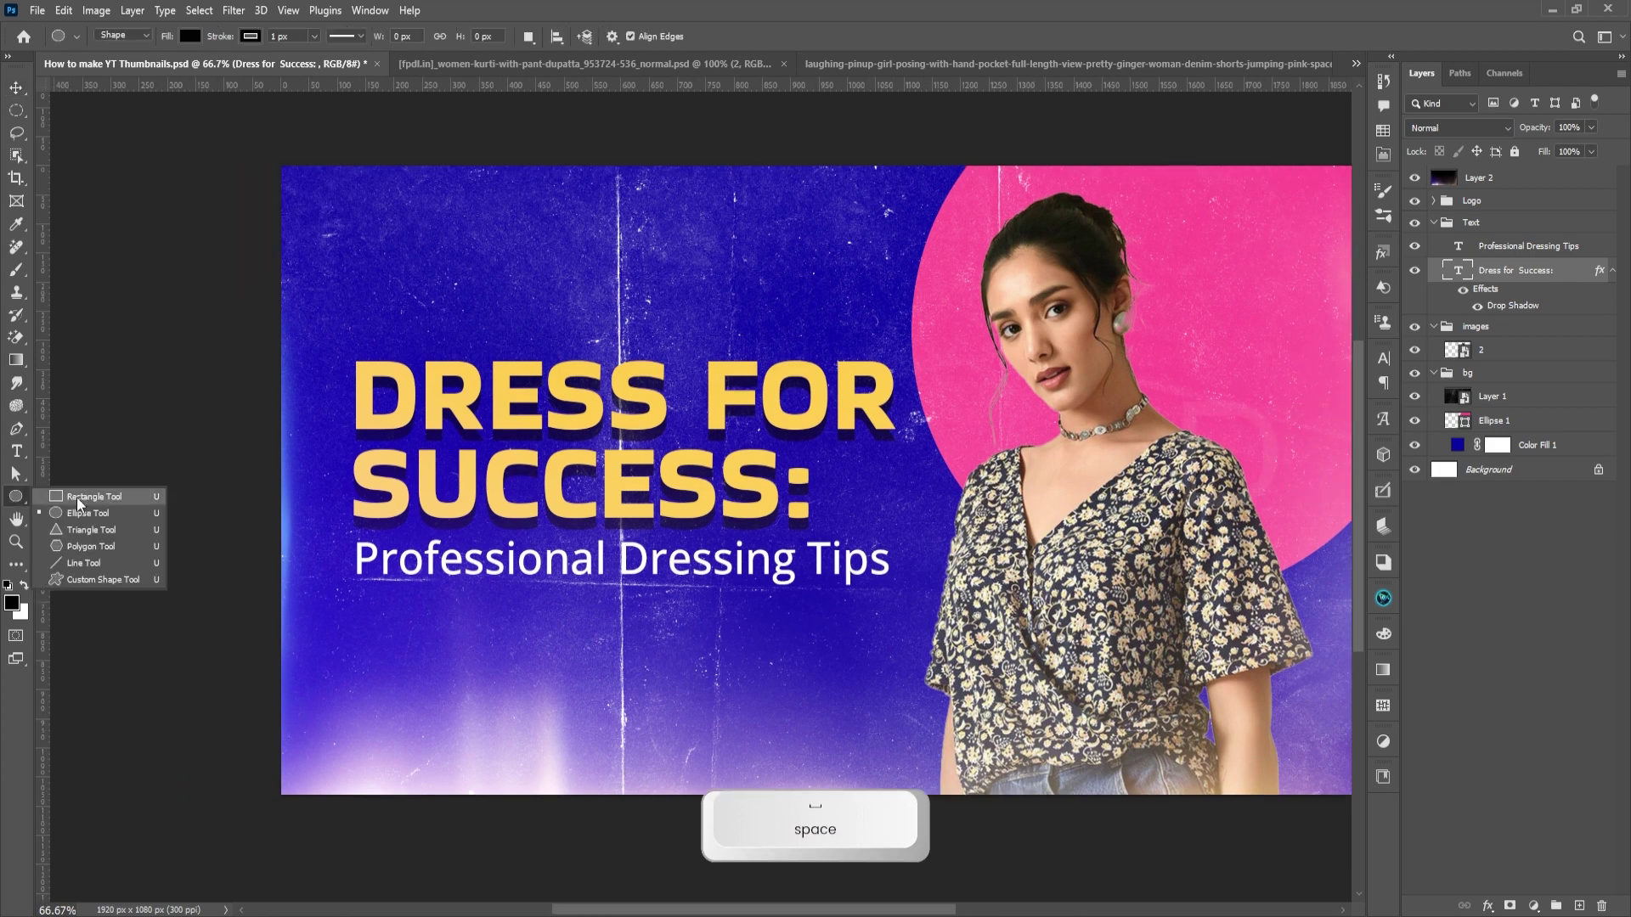
{"action": "left_click", "coordinate": [64, 502]}
{"action": "left_click_drag", "start_coordinate": [239, 325], "coordinate": [1328, 604]}
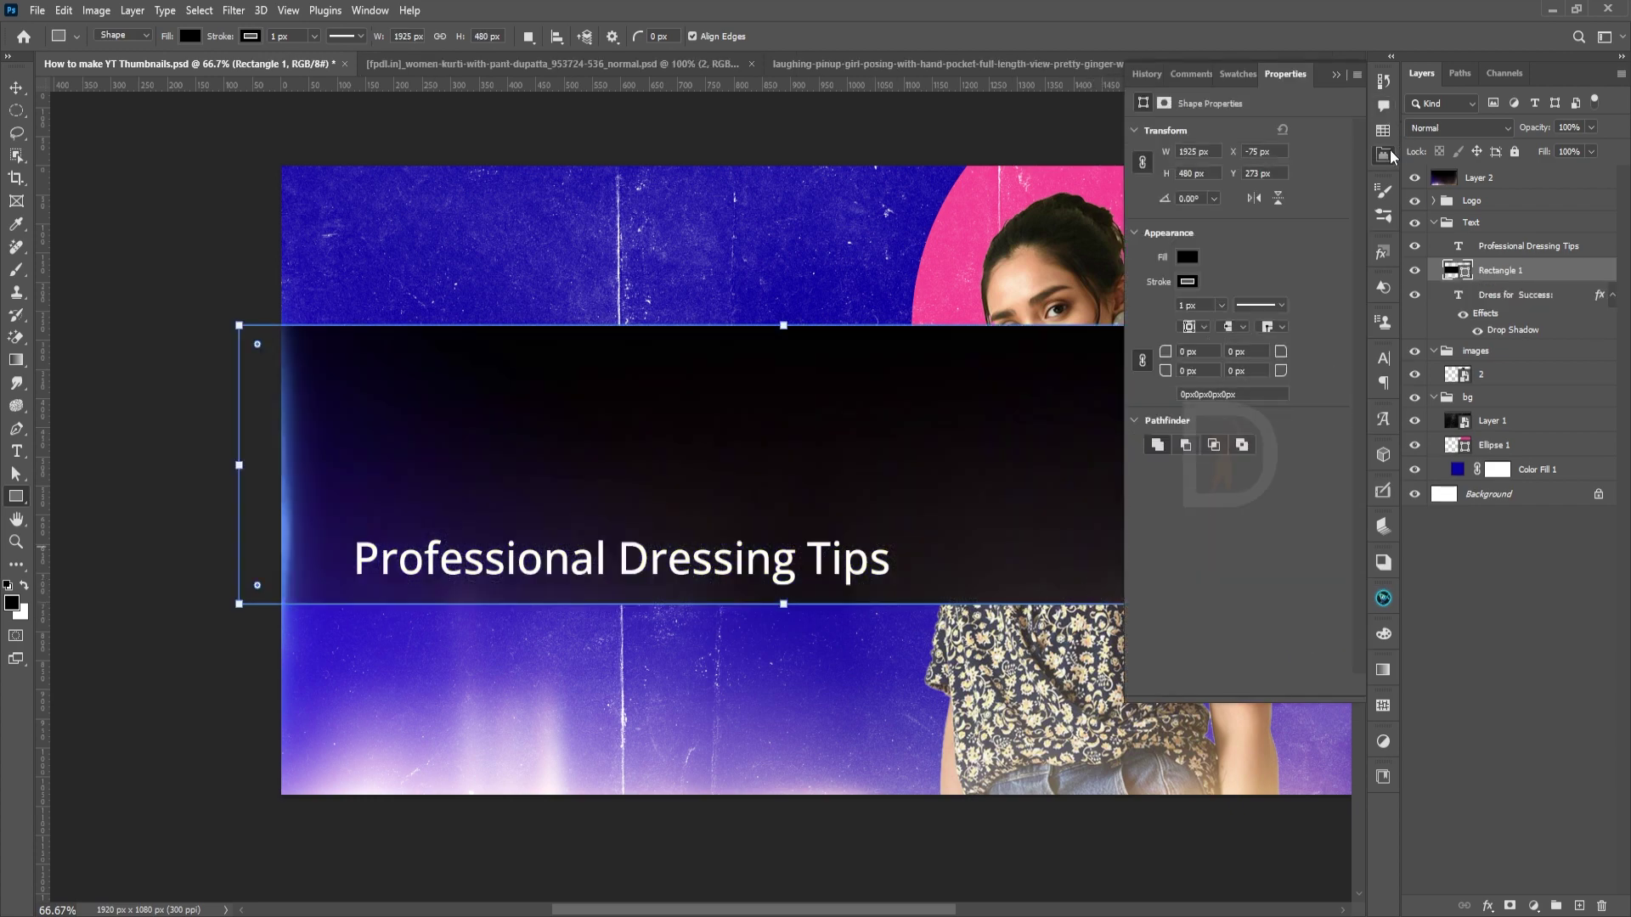
{"action": "left_click", "coordinate": [1382, 153]}
{"action": "left_click_drag", "start_coordinate": [1089, 521], "coordinate": [983, 521]}
{"action": "left_click_drag", "start_coordinate": [1223, 466], "coordinate": [1292, 473]}
Move the Rectangle 1 layer into the bg group above the paper texture, behind the woman and the text.
{"action": "left_click_drag", "start_coordinate": [1529, 276], "coordinate": [1496, 410]}
{"action": "key", "text": "v"}
{"action": "left_click", "coordinate": [1541, 671]}
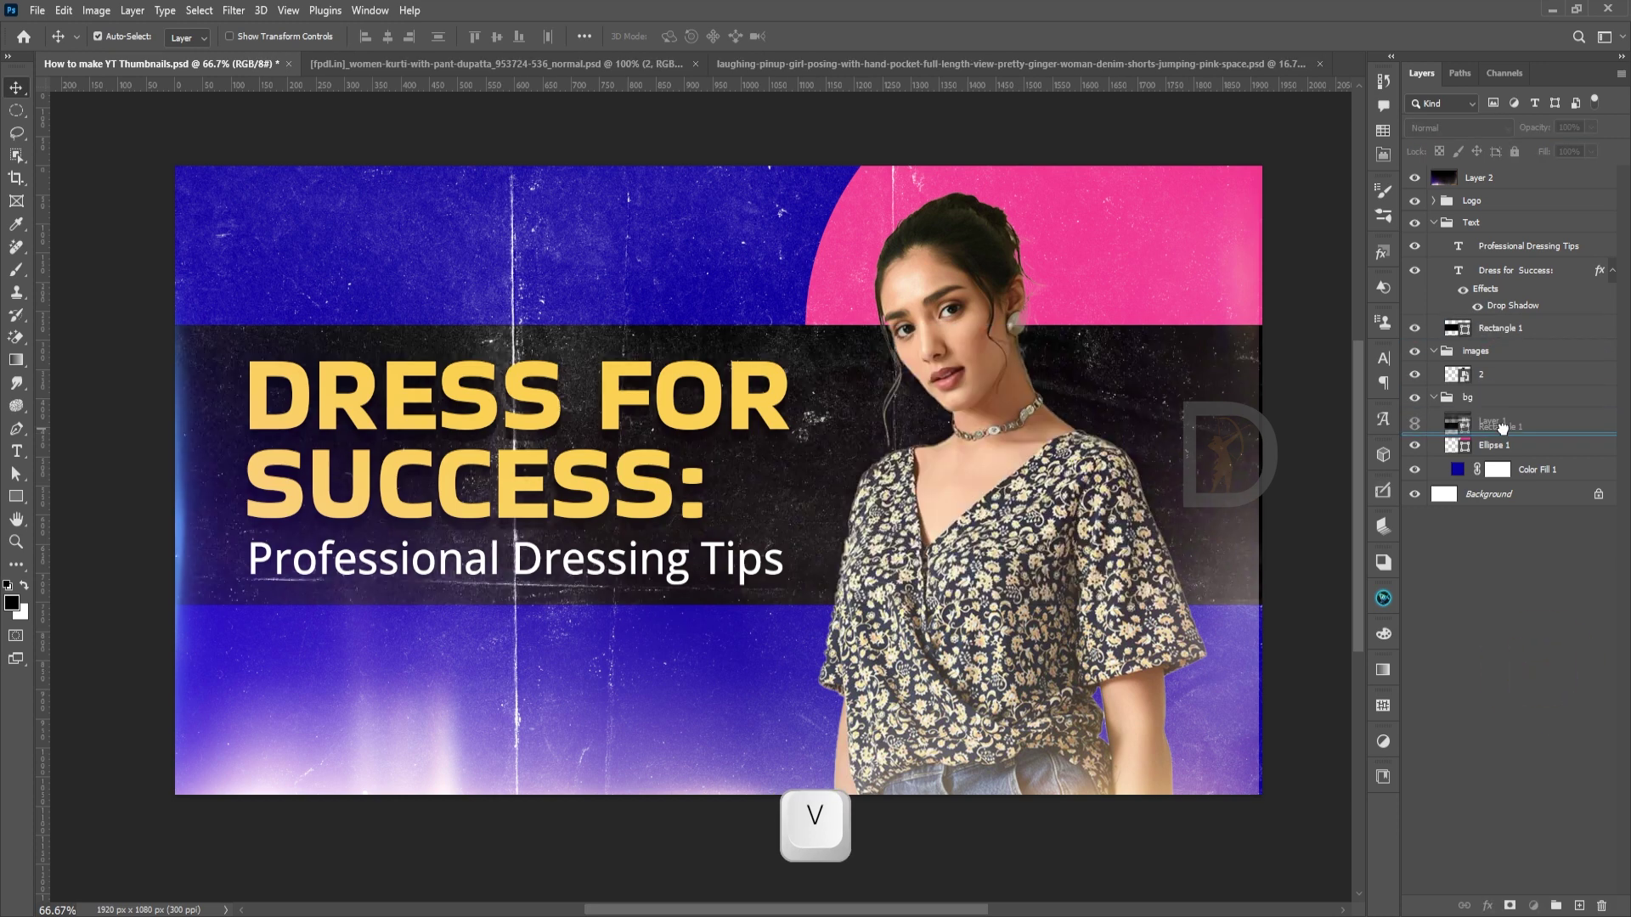
{"action": "key", "text": "space"}
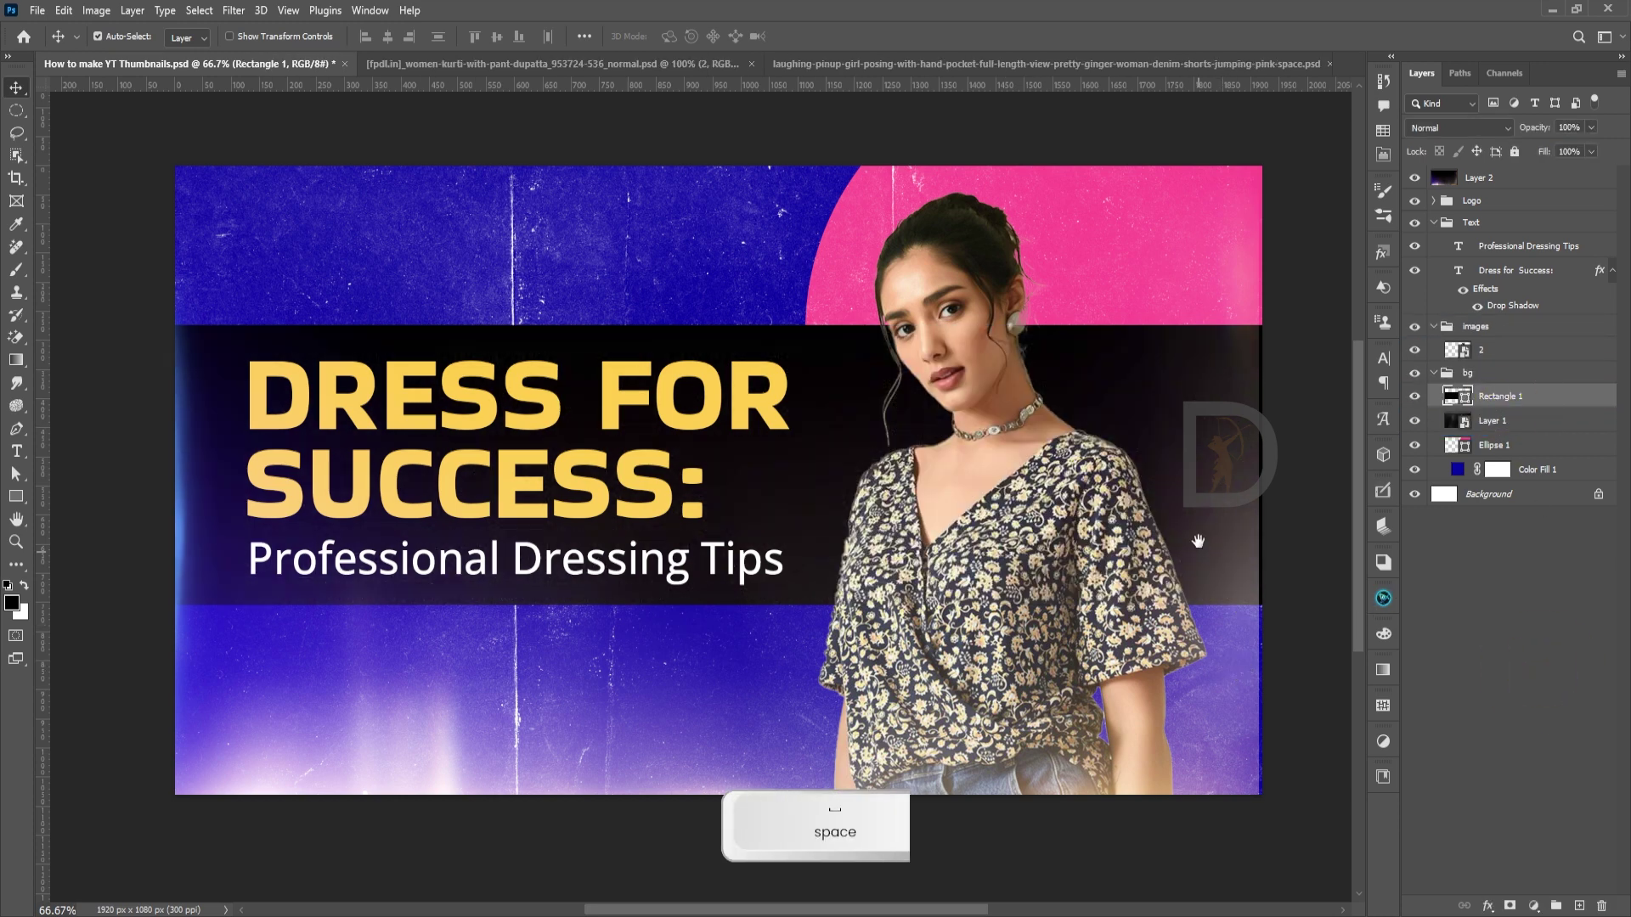
{"action": "left_click_drag", "start_coordinate": [1194, 544], "coordinate": [1191, 551]}
Transform the light leak layer so it fully covers the canvas's right edge.
{"action": "left_click", "coordinate": [1240, 674]}
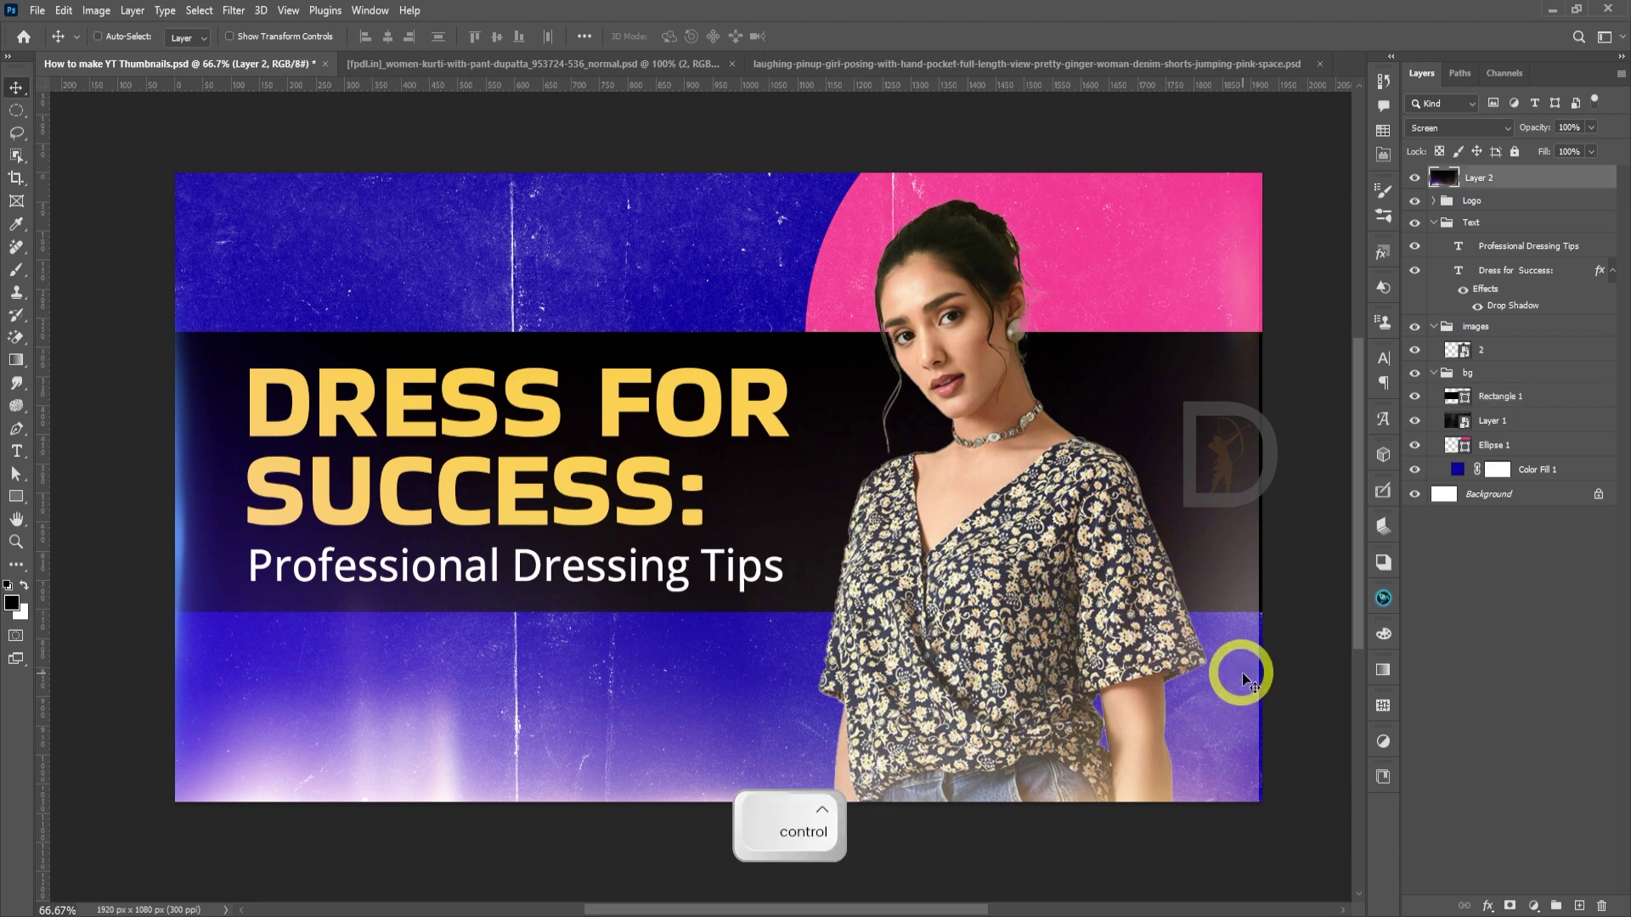
{"action": "key", "text": "ctrl+t"}
{"action": "double_click", "coordinate": [1223, 486]}
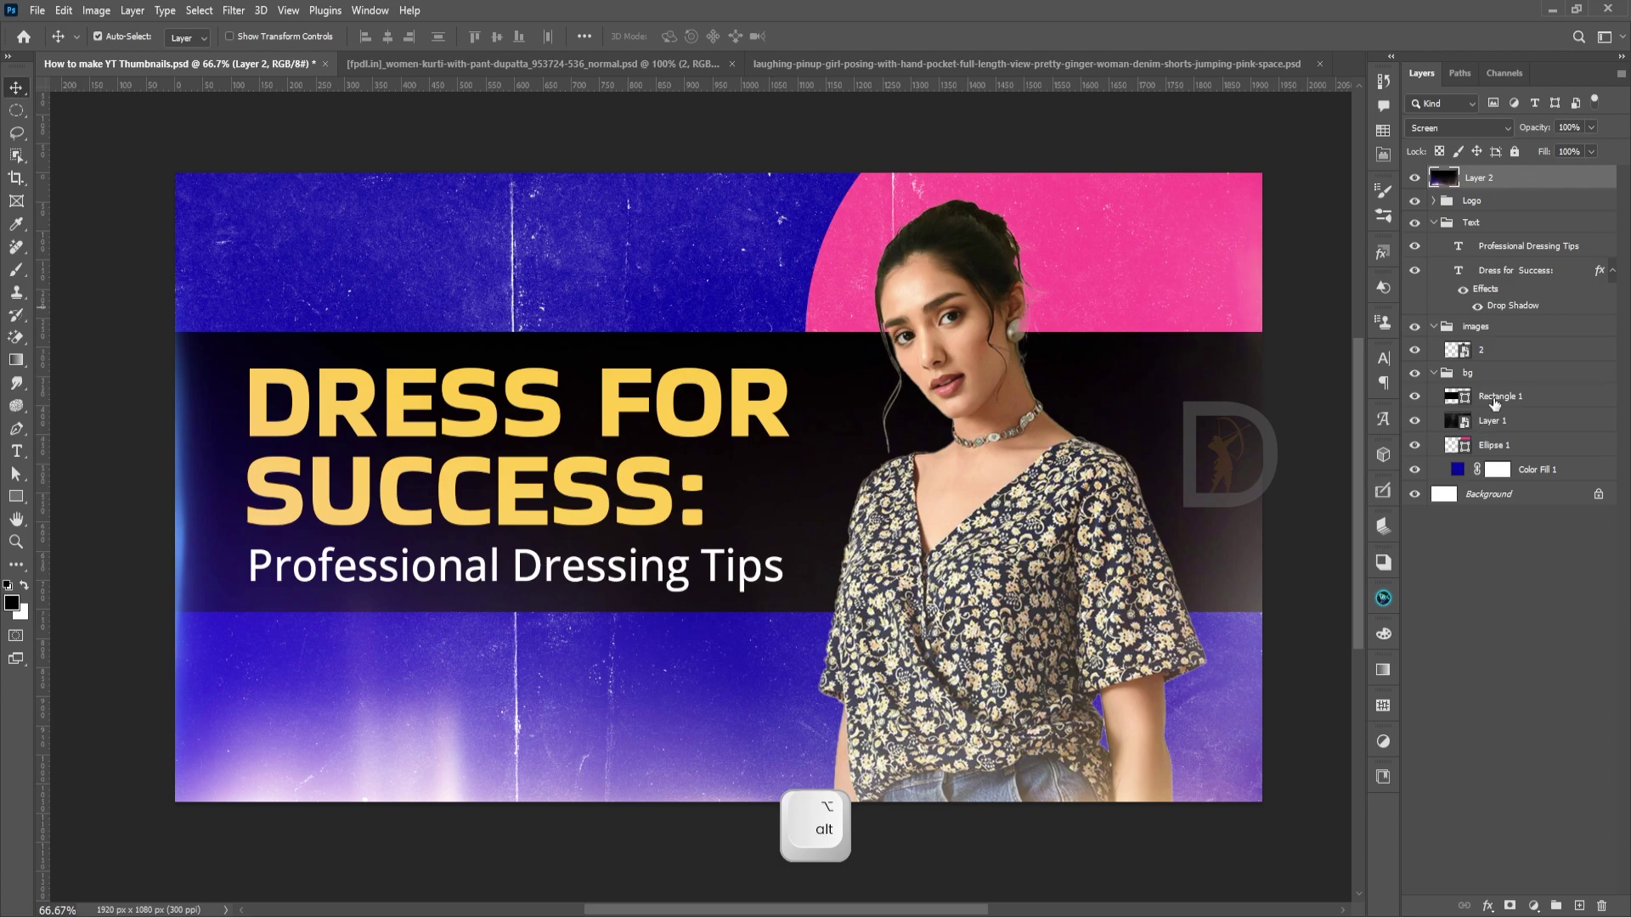
Copy the coral colour code from the Color Hunt palette and apply it as the fill of Rectangle 1 in Photoshop.
{"action": "key", "text": "alt+Tab"}
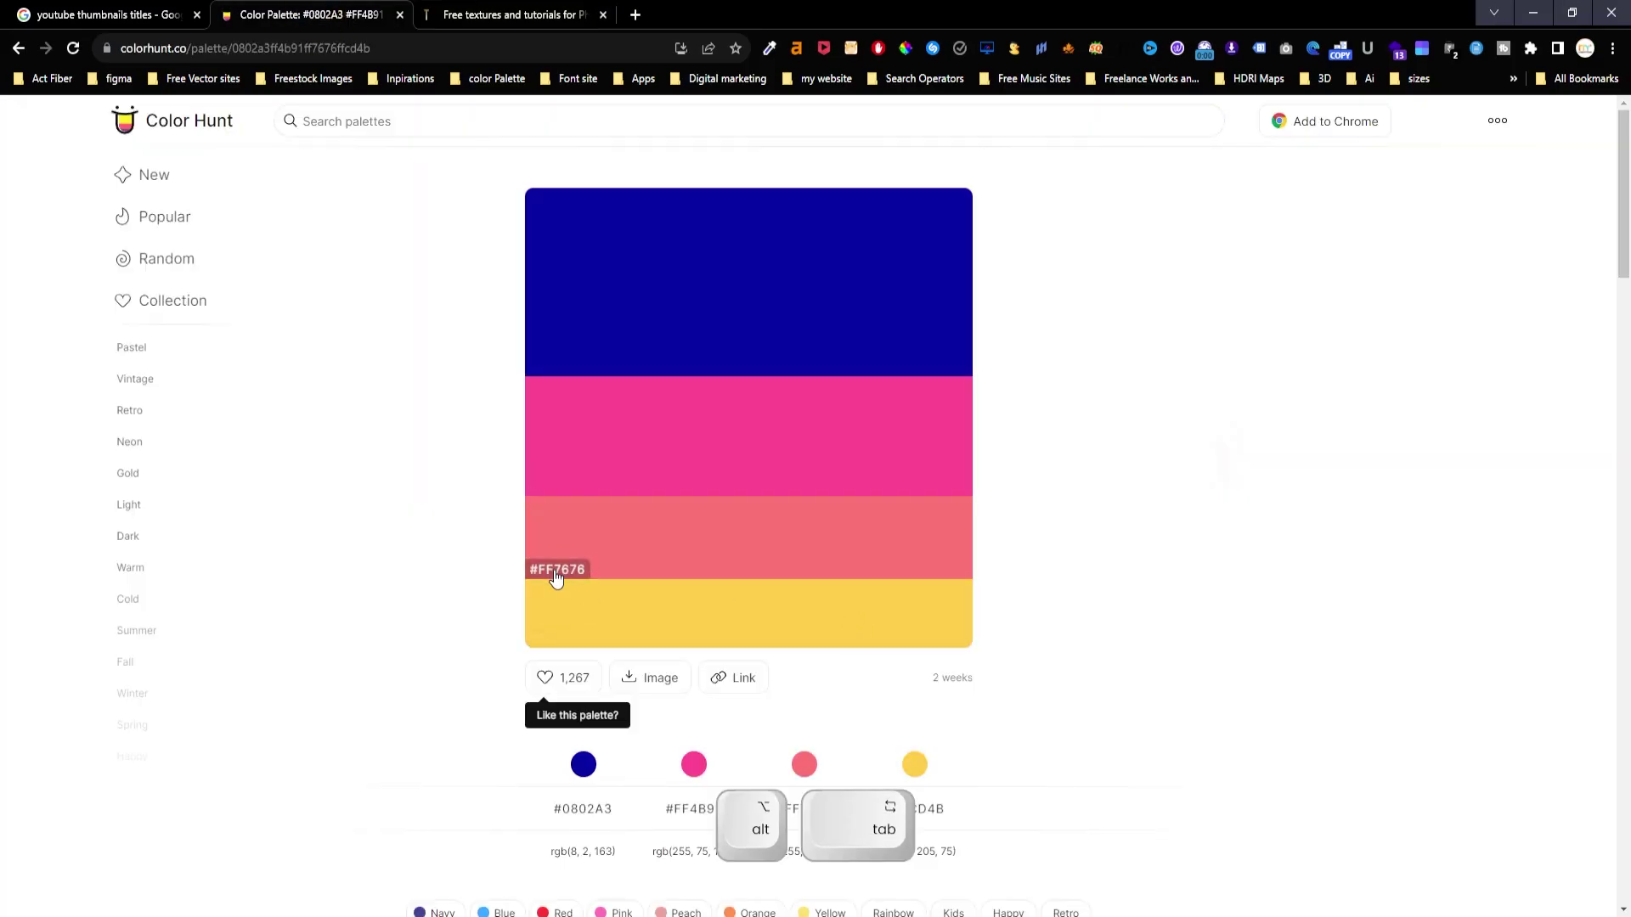
{"action": "key", "text": "alt+Tab"}
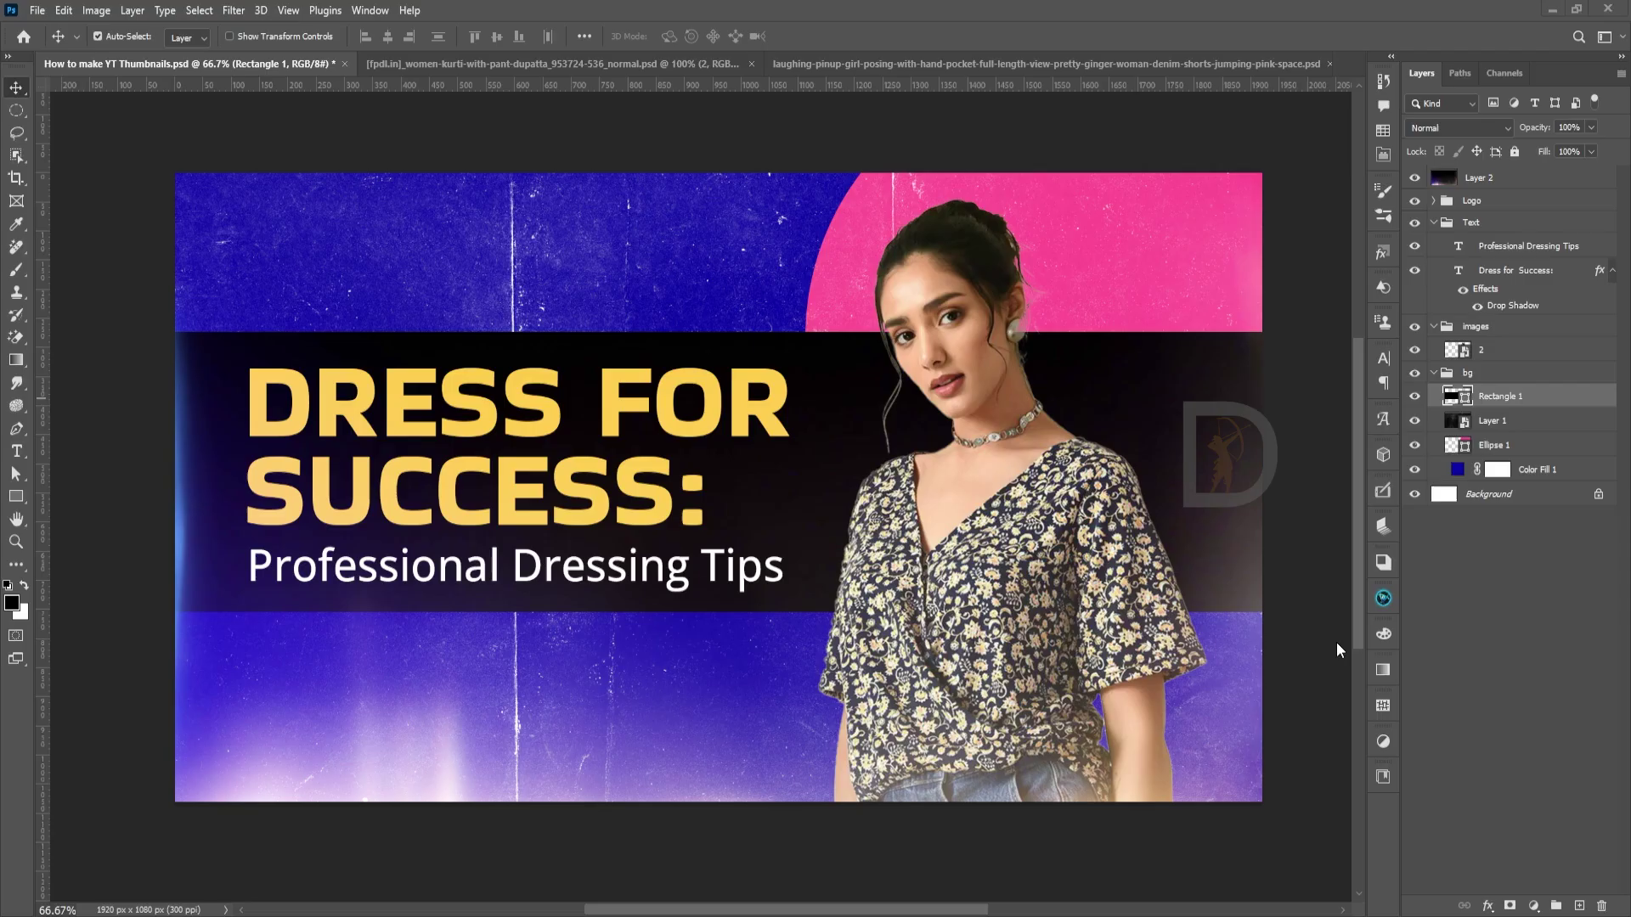
{"action": "double_click", "coordinate": [1458, 396]}
{"action": "key", "text": "ctrl+v"}
{"action": "left_click", "coordinate": [1565, 387]}
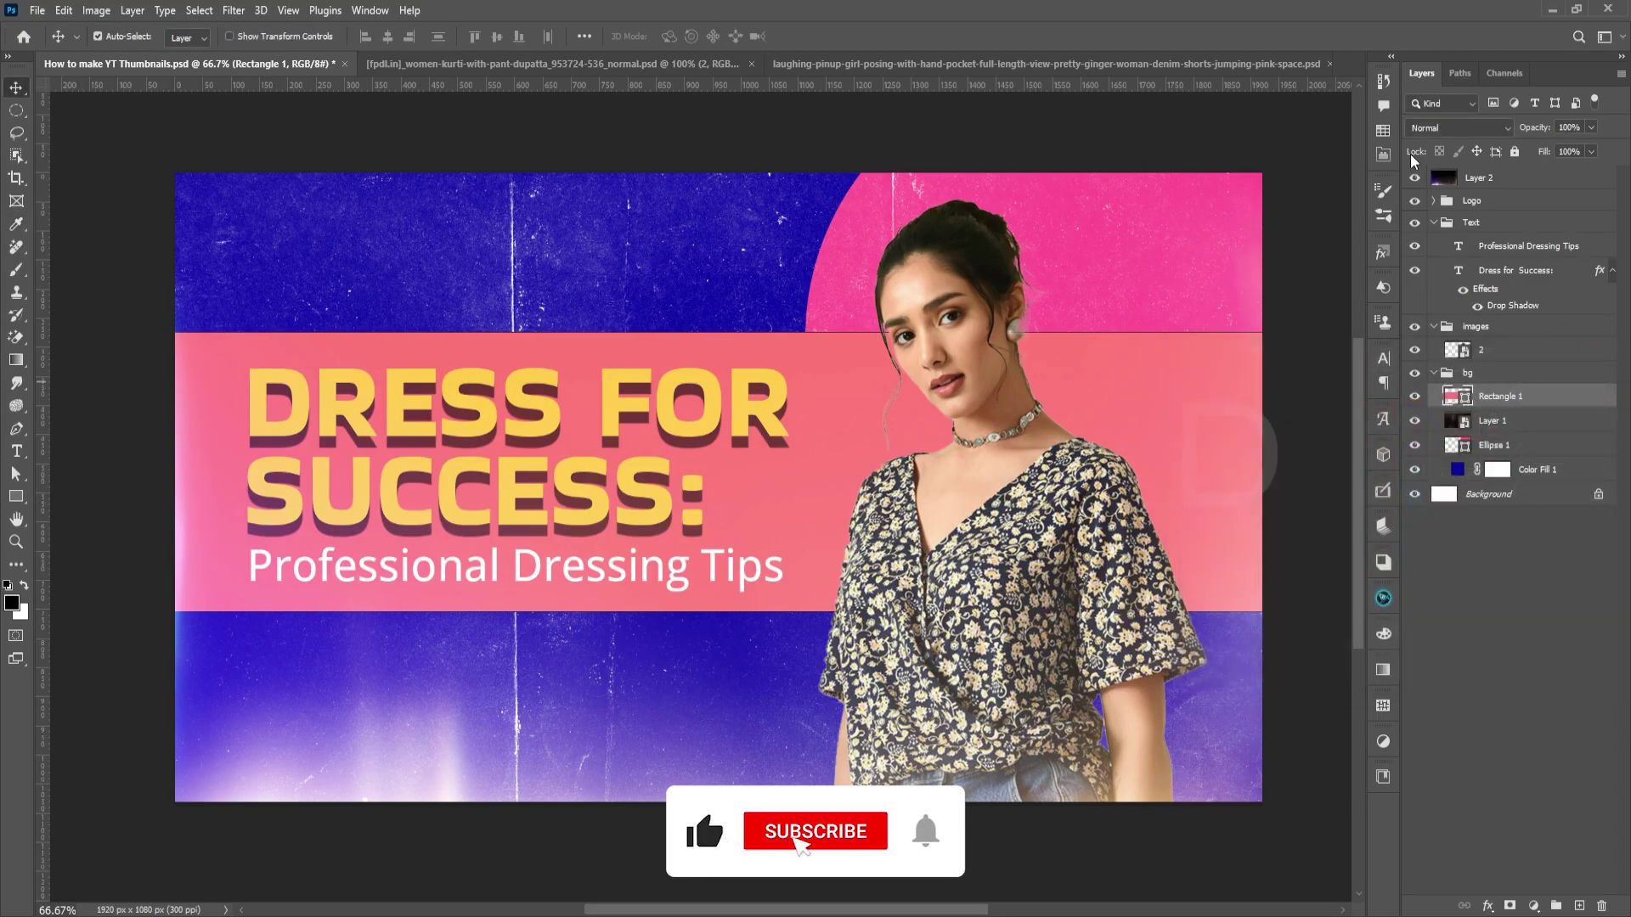
Remove the stroke from the coral rectangle behind the title.
{"action": "left_click", "coordinate": [1383, 153]}
{"action": "left_click", "coordinate": [1188, 282]}
{"action": "left_click", "coordinate": [1152, 315]}
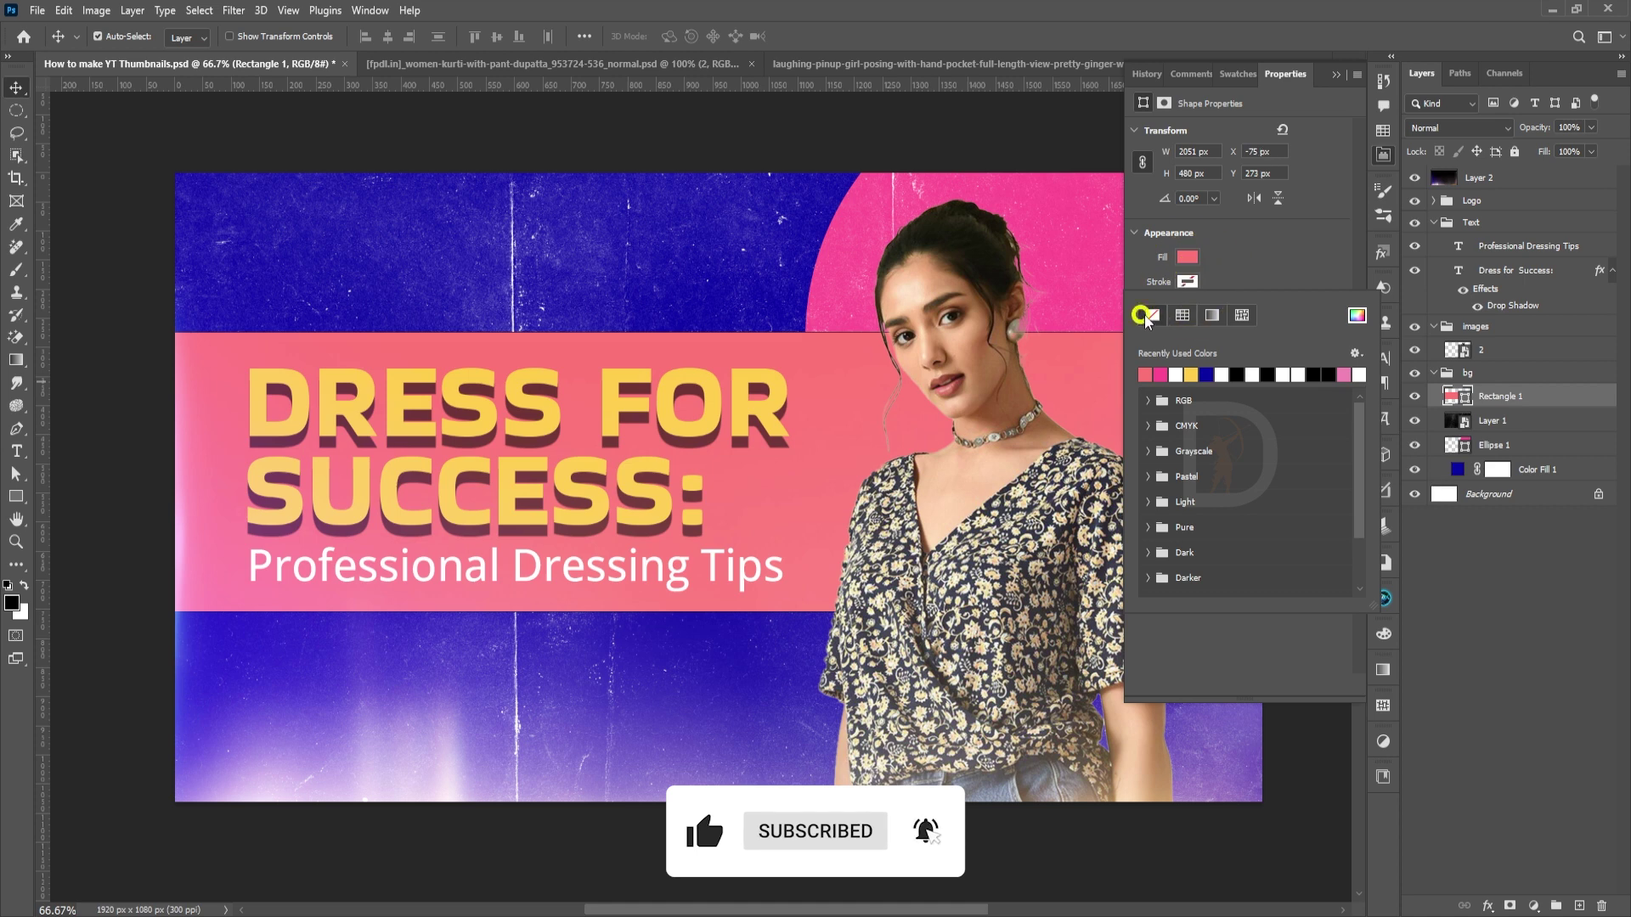
{"action": "left_click", "coordinate": [1462, 701]}
{"action": "left_click", "coordinate": [1381, 154]}
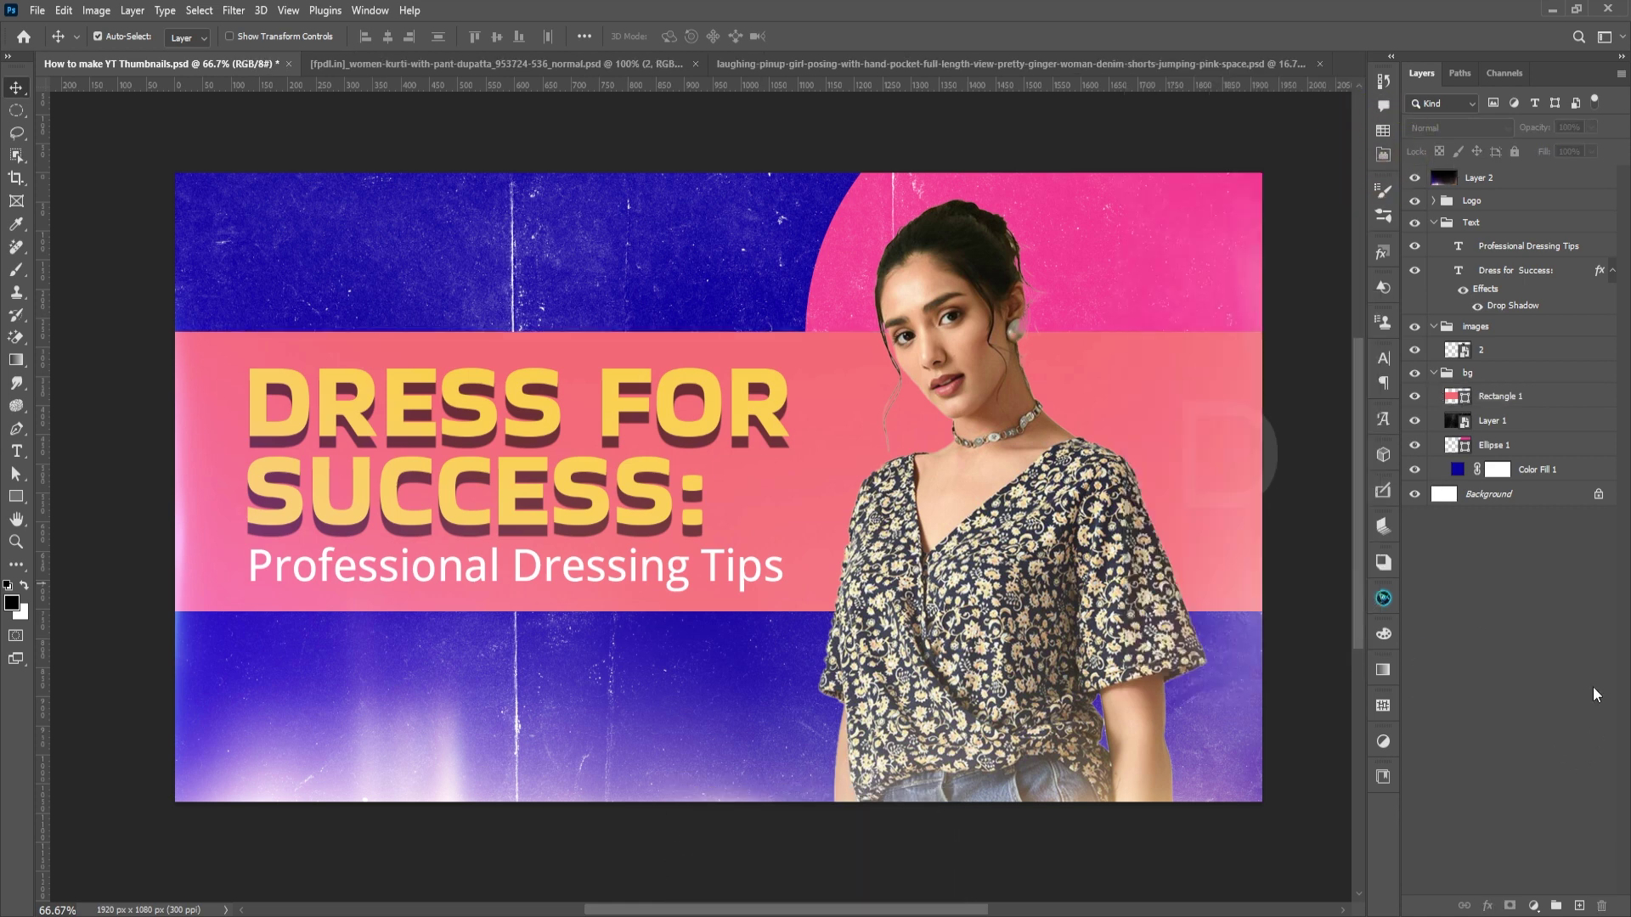
Narrow the coral rectangle to about 1215 px wide so it ends beside the title text, keeping its 480 px height.
{"action": "left_click", "coordinate": [1189, 440]}
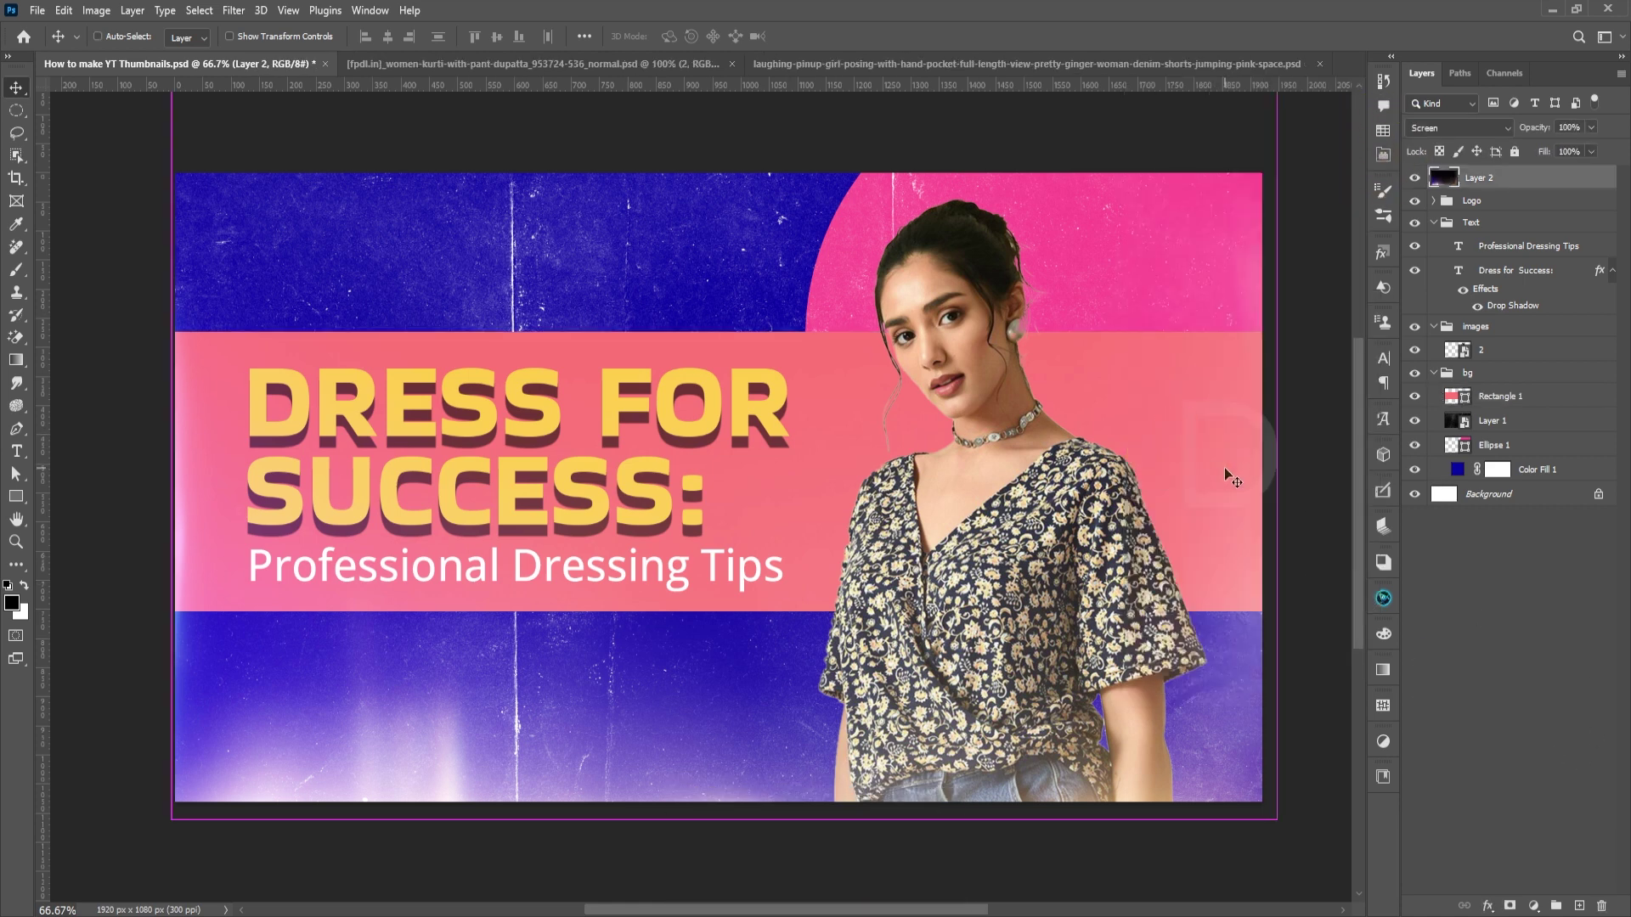
{"action": "key", "text": "ctrl+t"}
{"action": "left_click", "coordinate": [1497, 396]}
{"action": "key", "text": "ctrl+t"}
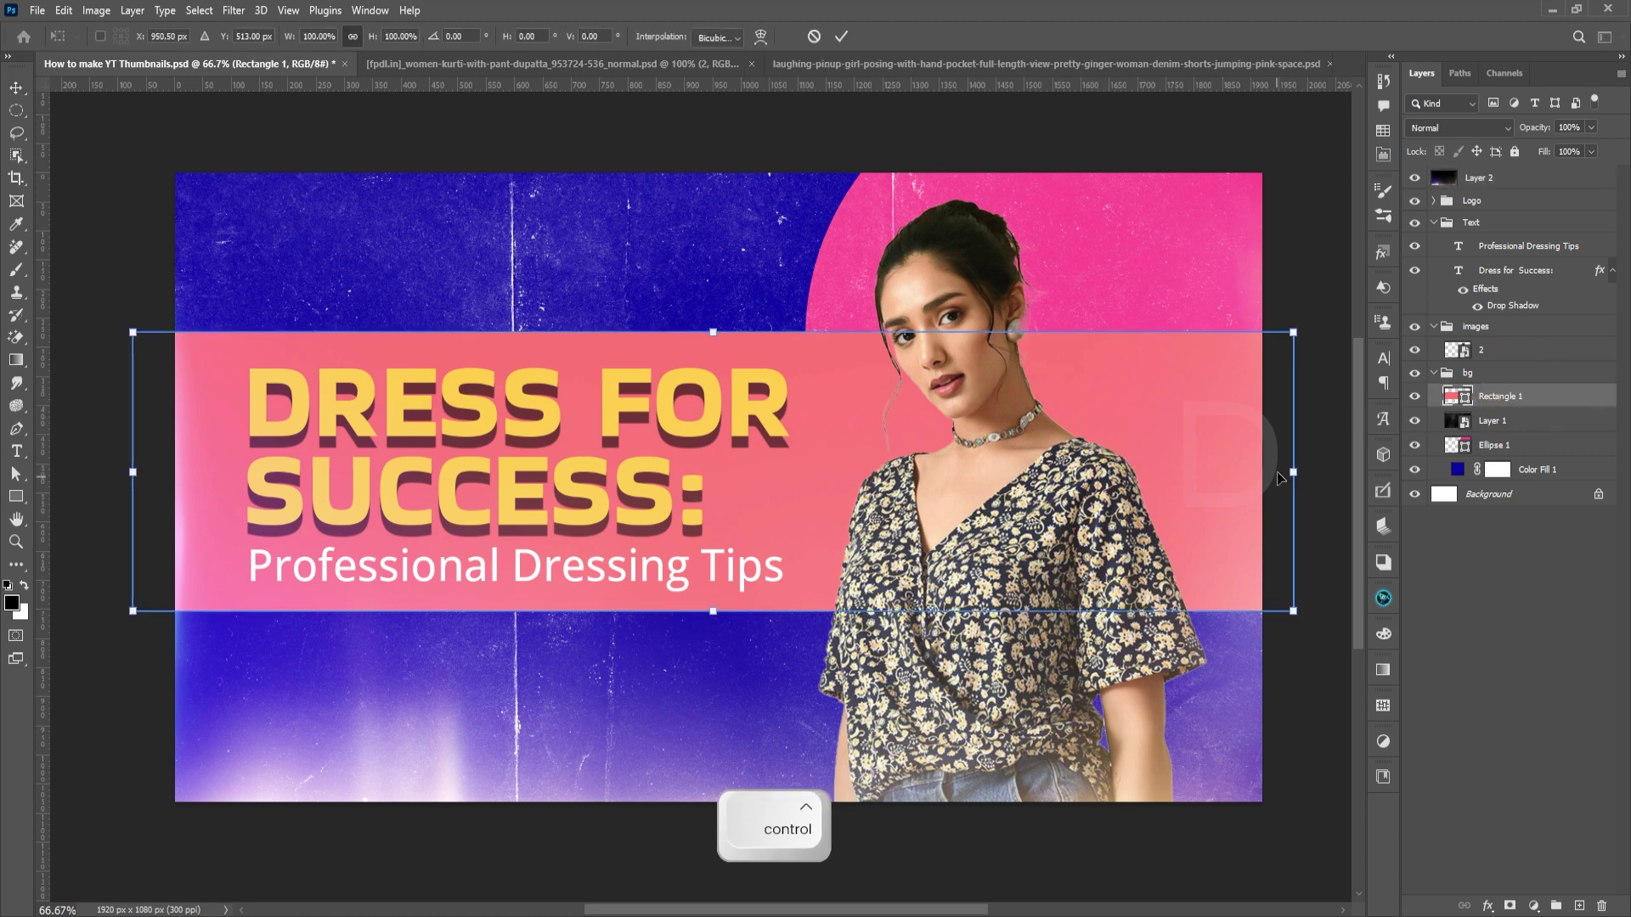
{"action": "left_click_drag", "start_coordinate": [1289, 471], "coordinate": [821, 485]}
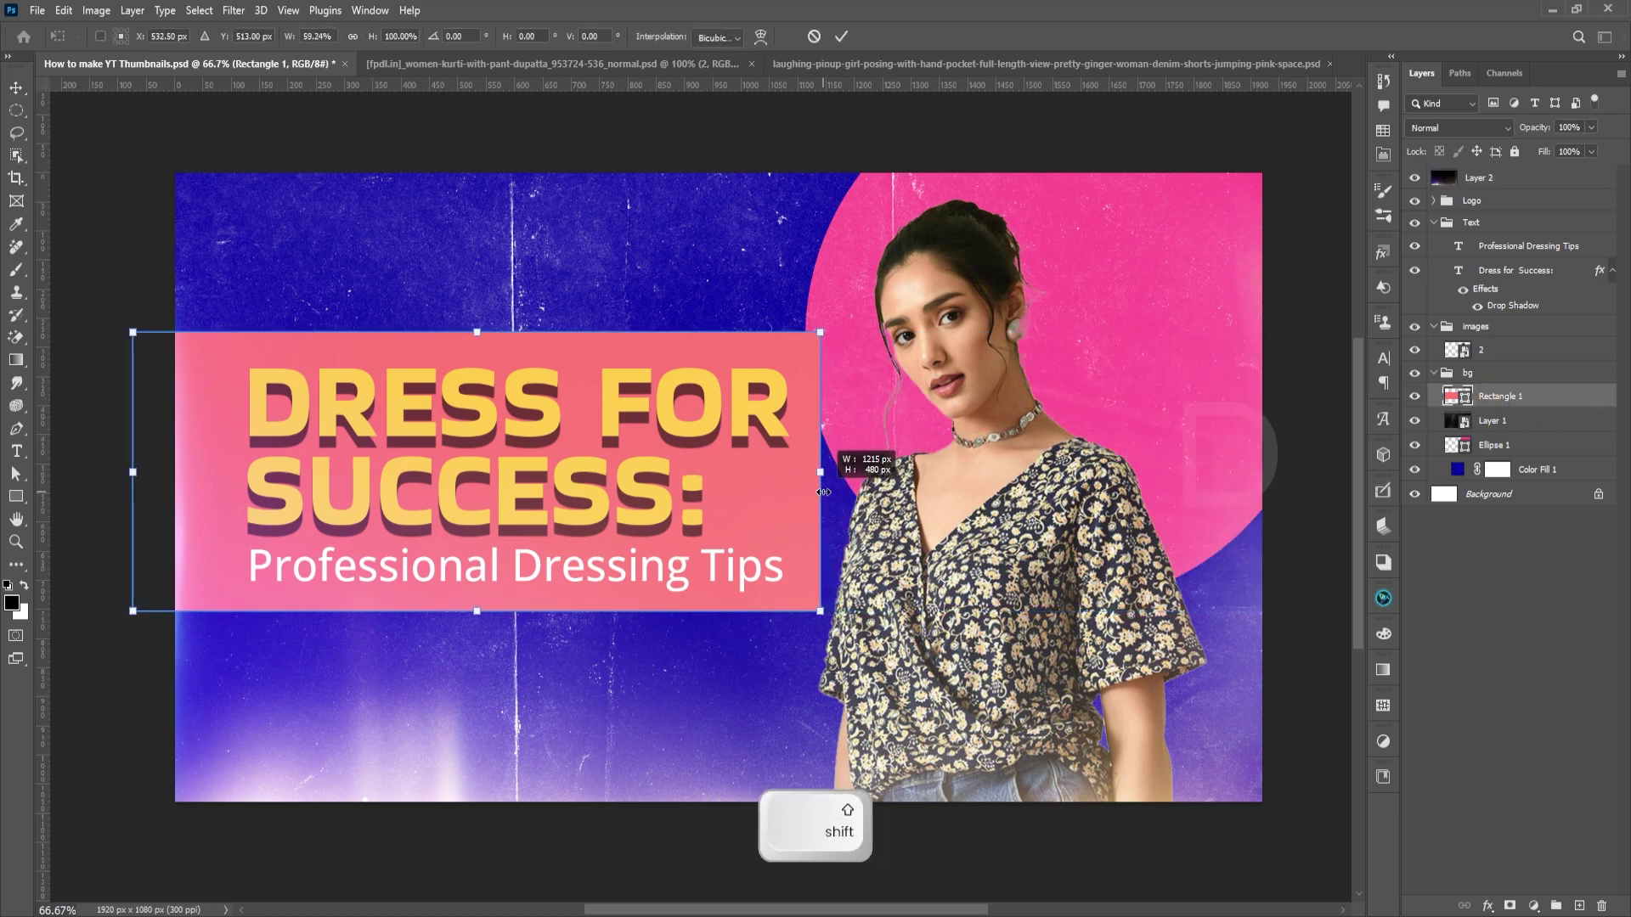
{"action": "double_click", "coordinate": [793, 470]}
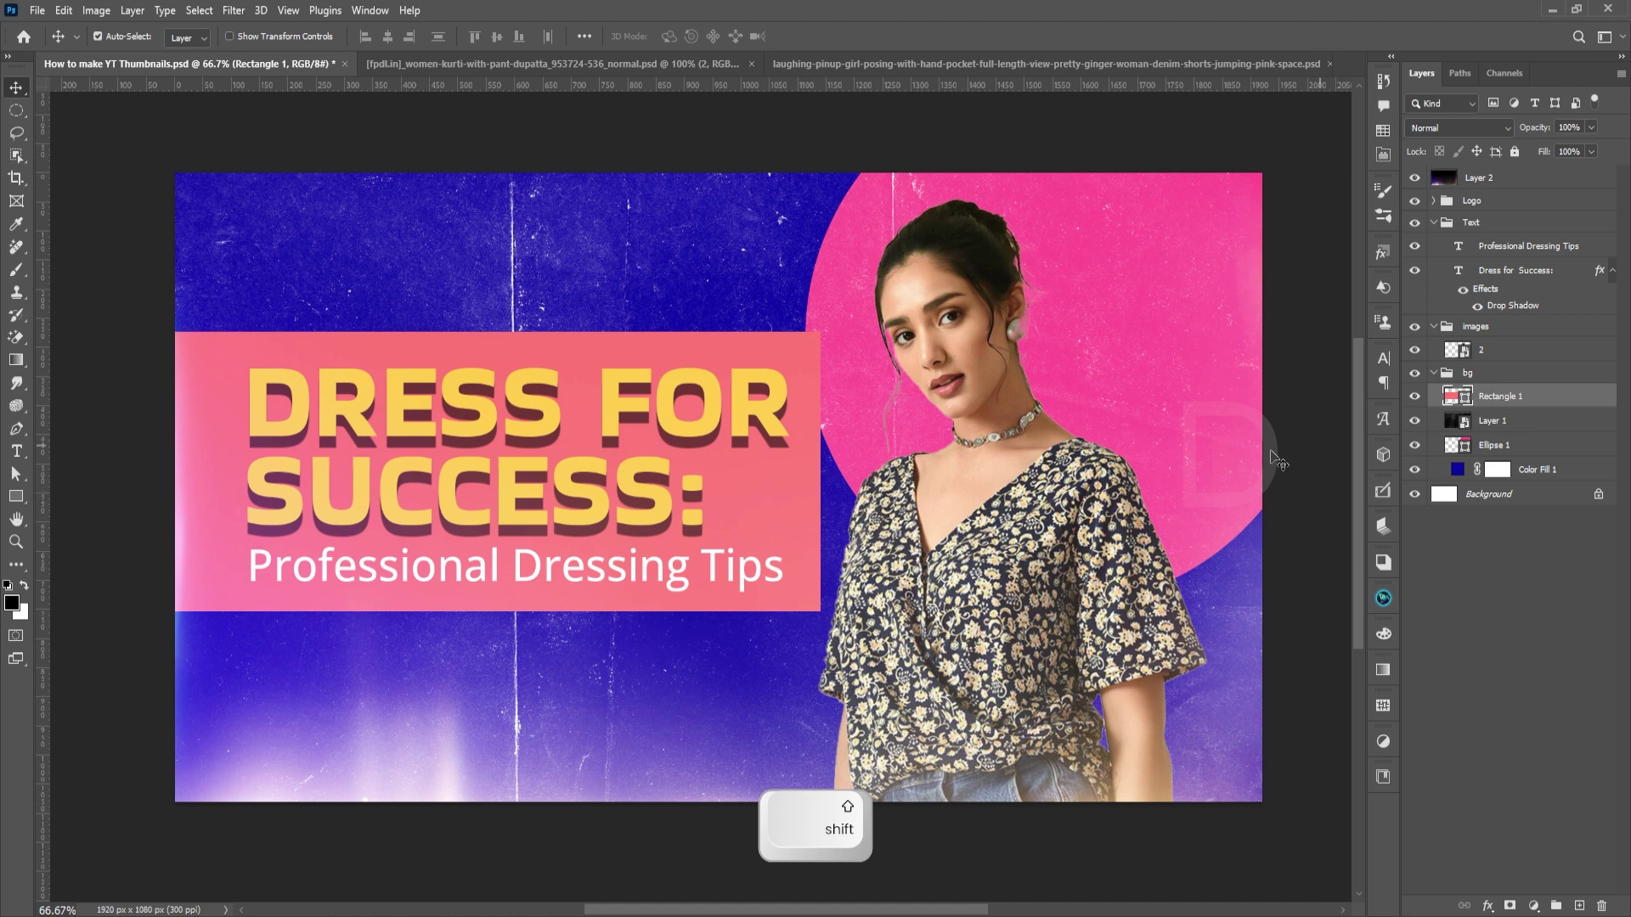
Move Rectangle 1 below the Ellipse 1 layer and stretch its right side past the canvas's right edge.
{"action": "mouse_move", "coordinate": [955, 611]}
{"action": "left_click_drag", "start_coordinate": [1489, 410], "coordinate": [1476, 445]}
{"action": "key", "text": "ctrl+t"}
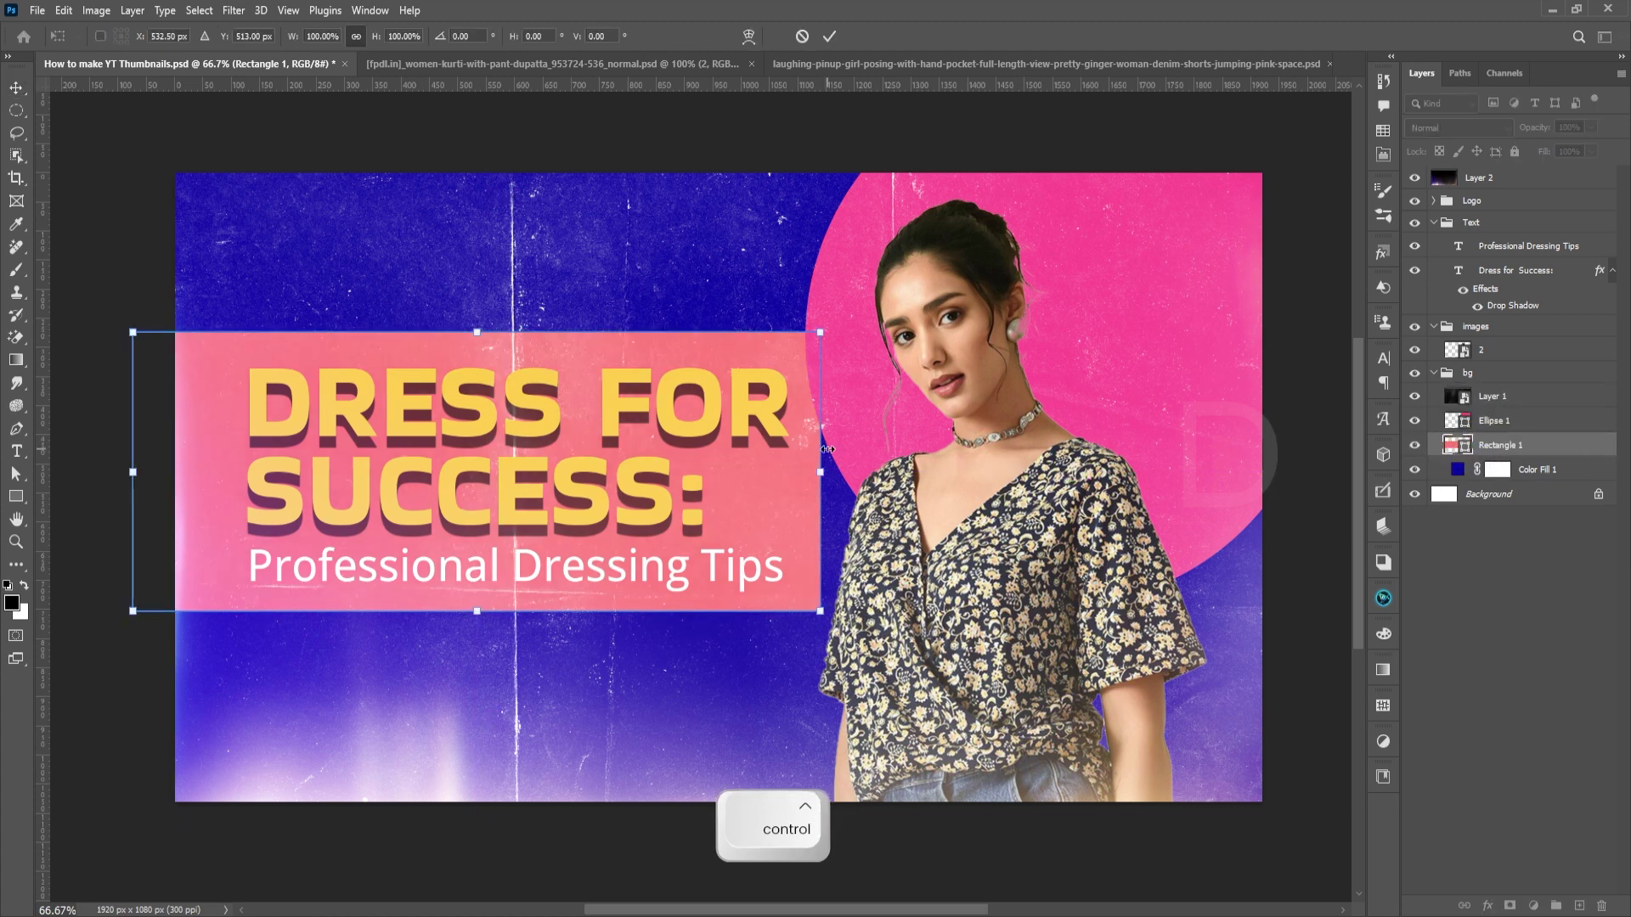
{"action": "left_click_drag", "start_coordinate": [827, 448], "coordinate": [1319, 472]}
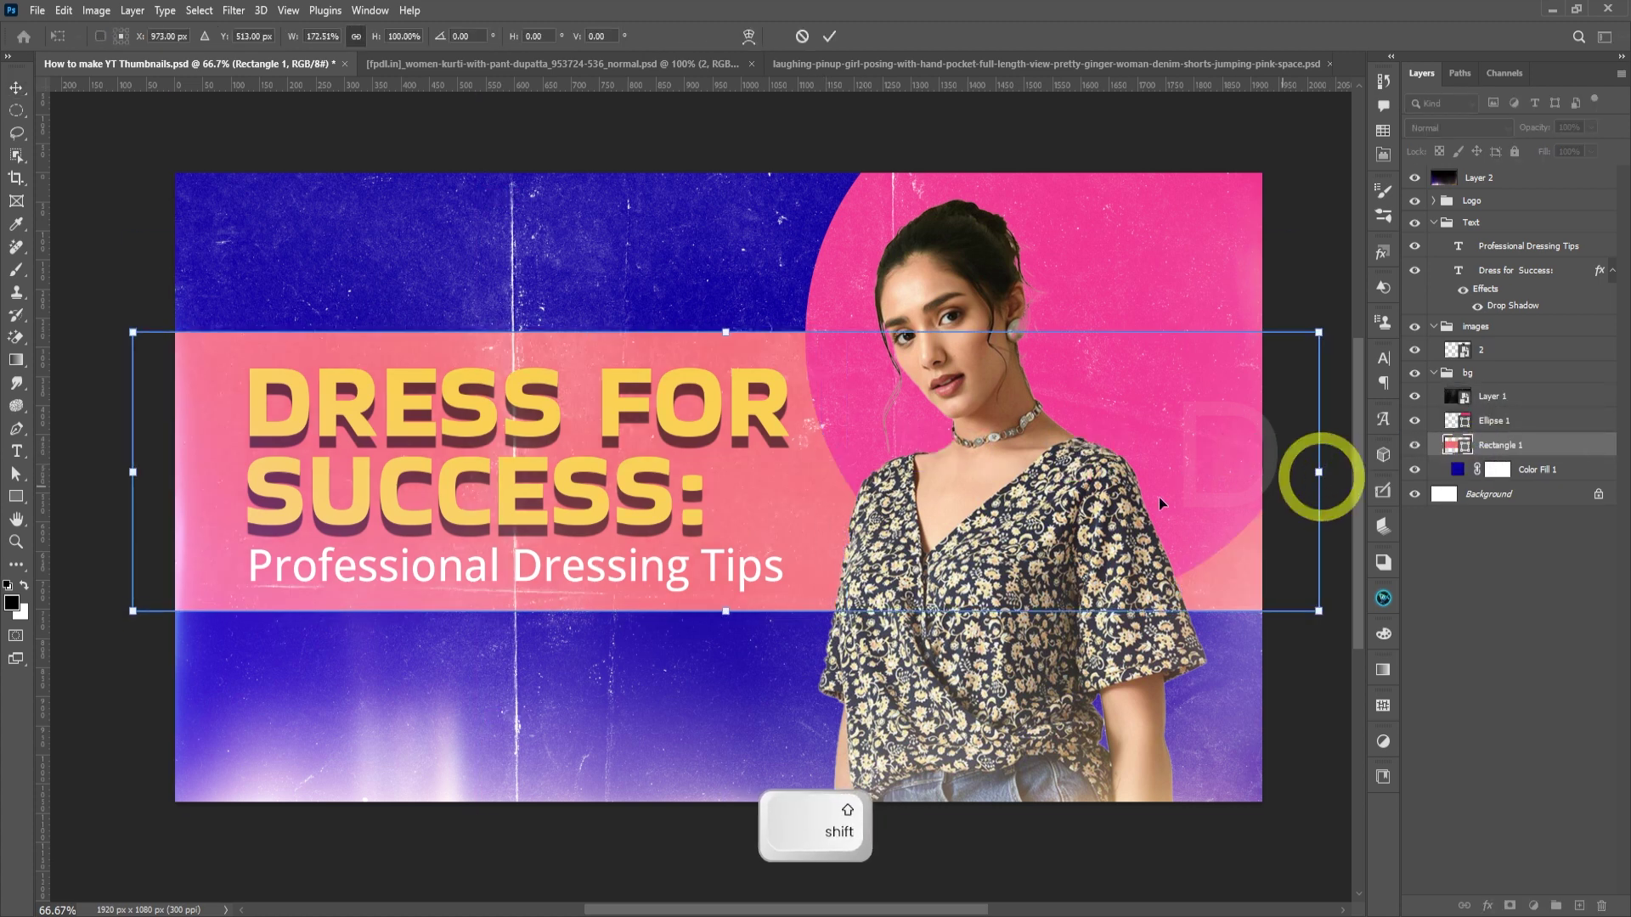
{"action": "key", "text": "v"}
{"action": "left_click", "coordinate": [1451, 637]}
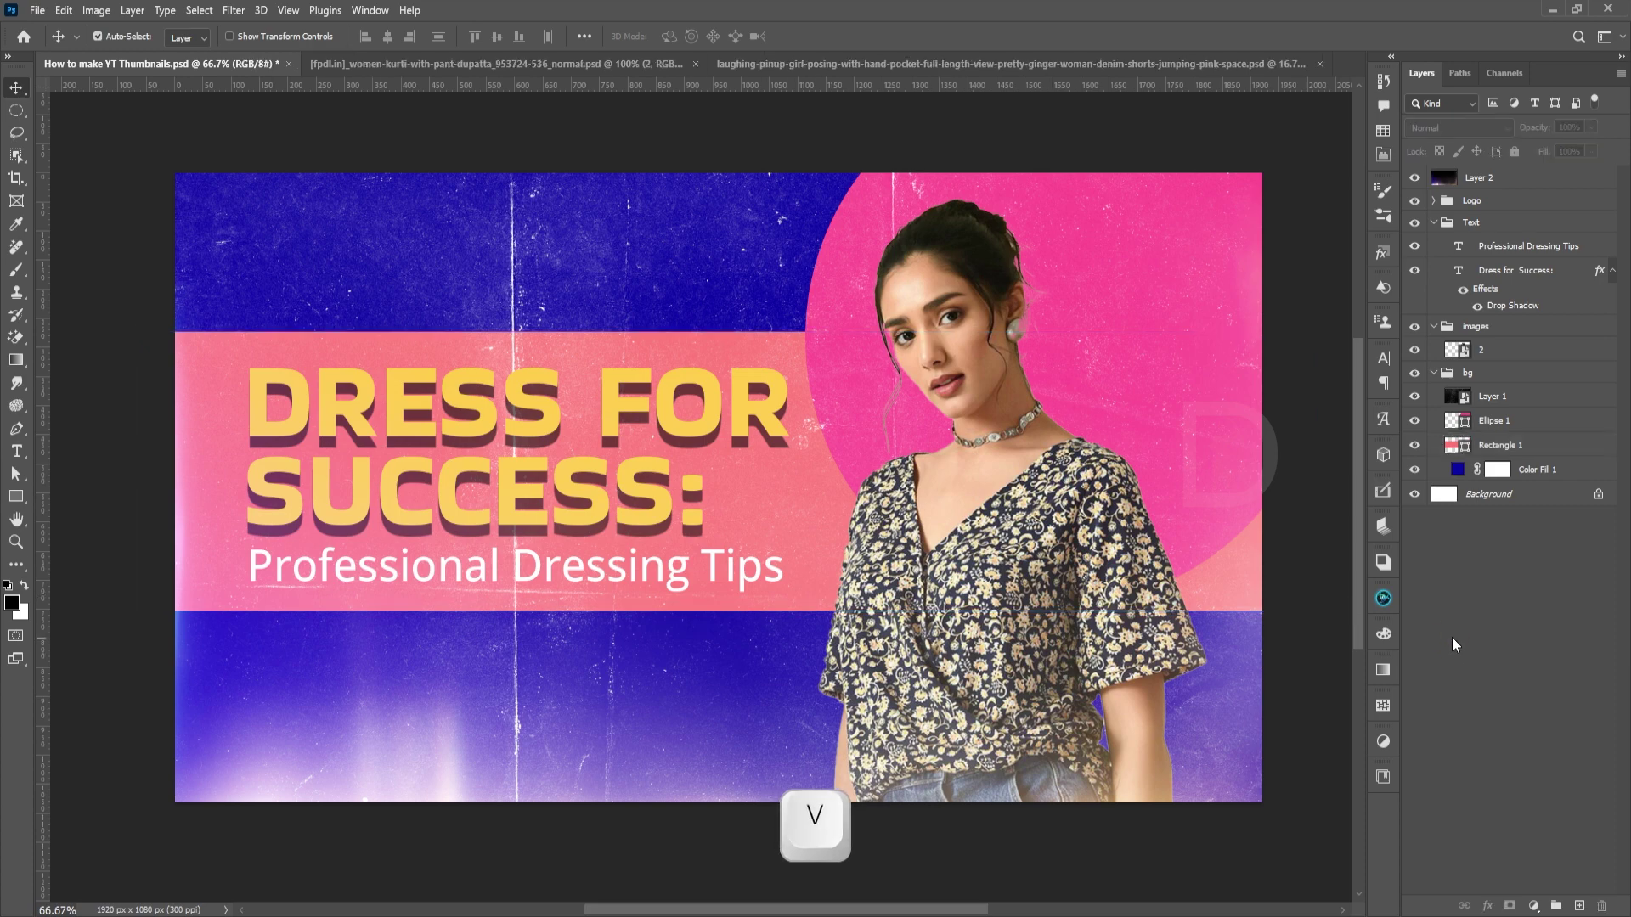
Enlarge the pink circle to about 1031 px across and shift it right and downward behind the woman.
{"action": "left_click", "coordinate": [963, 641], "text": "alt"}
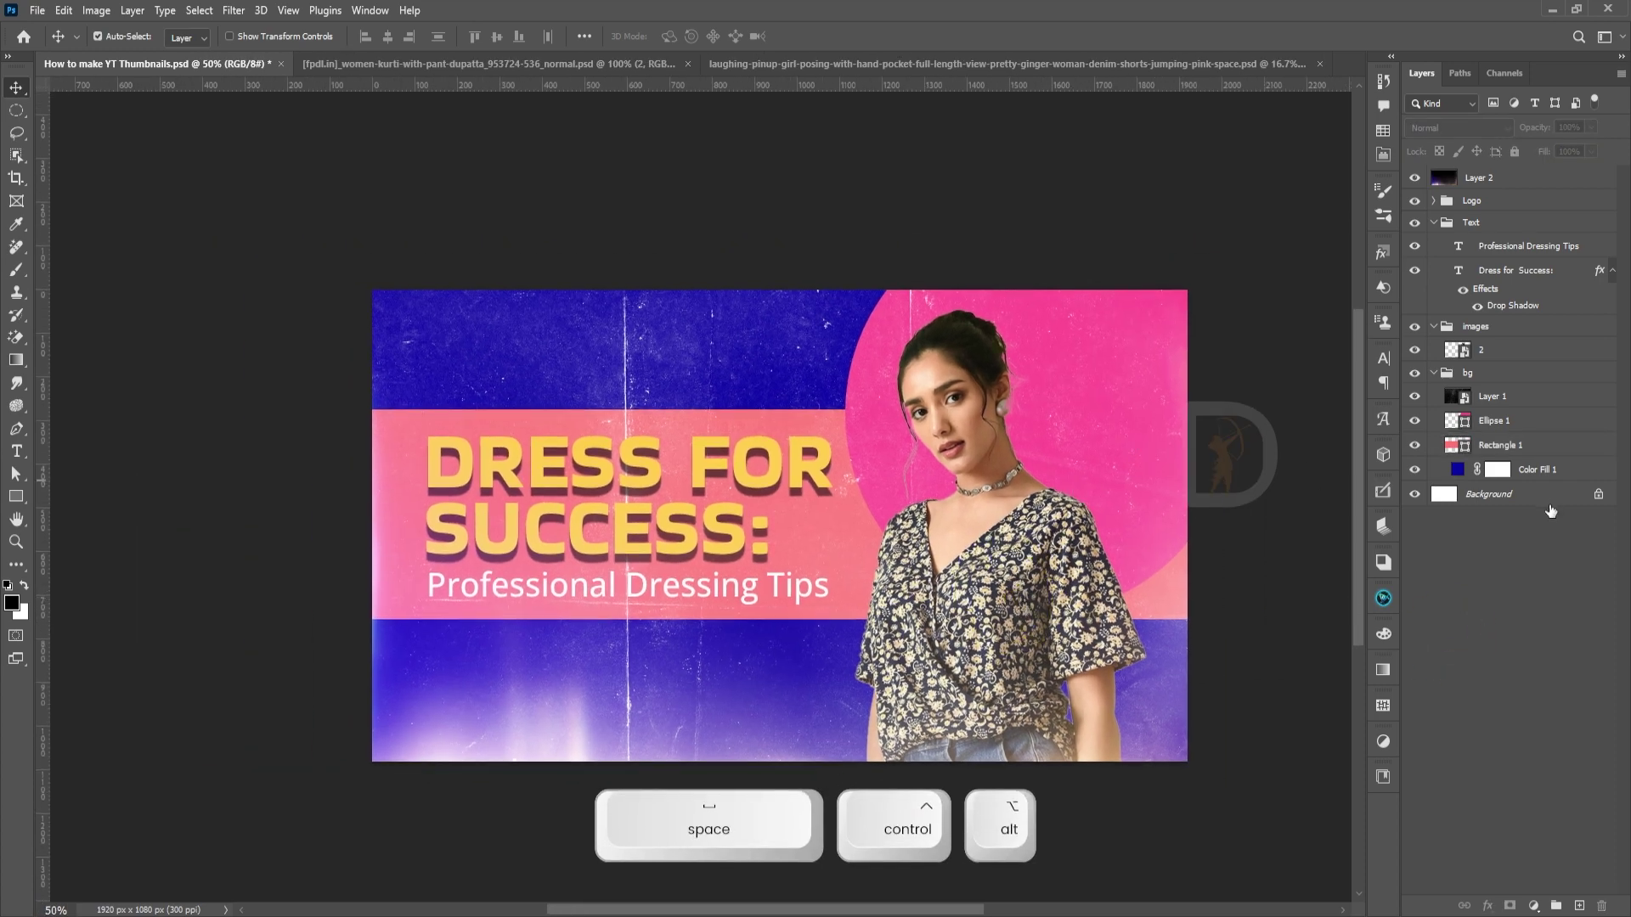
{"action": "left_click", "coordinate": [1511, 423]}
{"action": "key", "text": "ctrl+t"}
{"action": "left_click", "coordinate": [804, 355]}
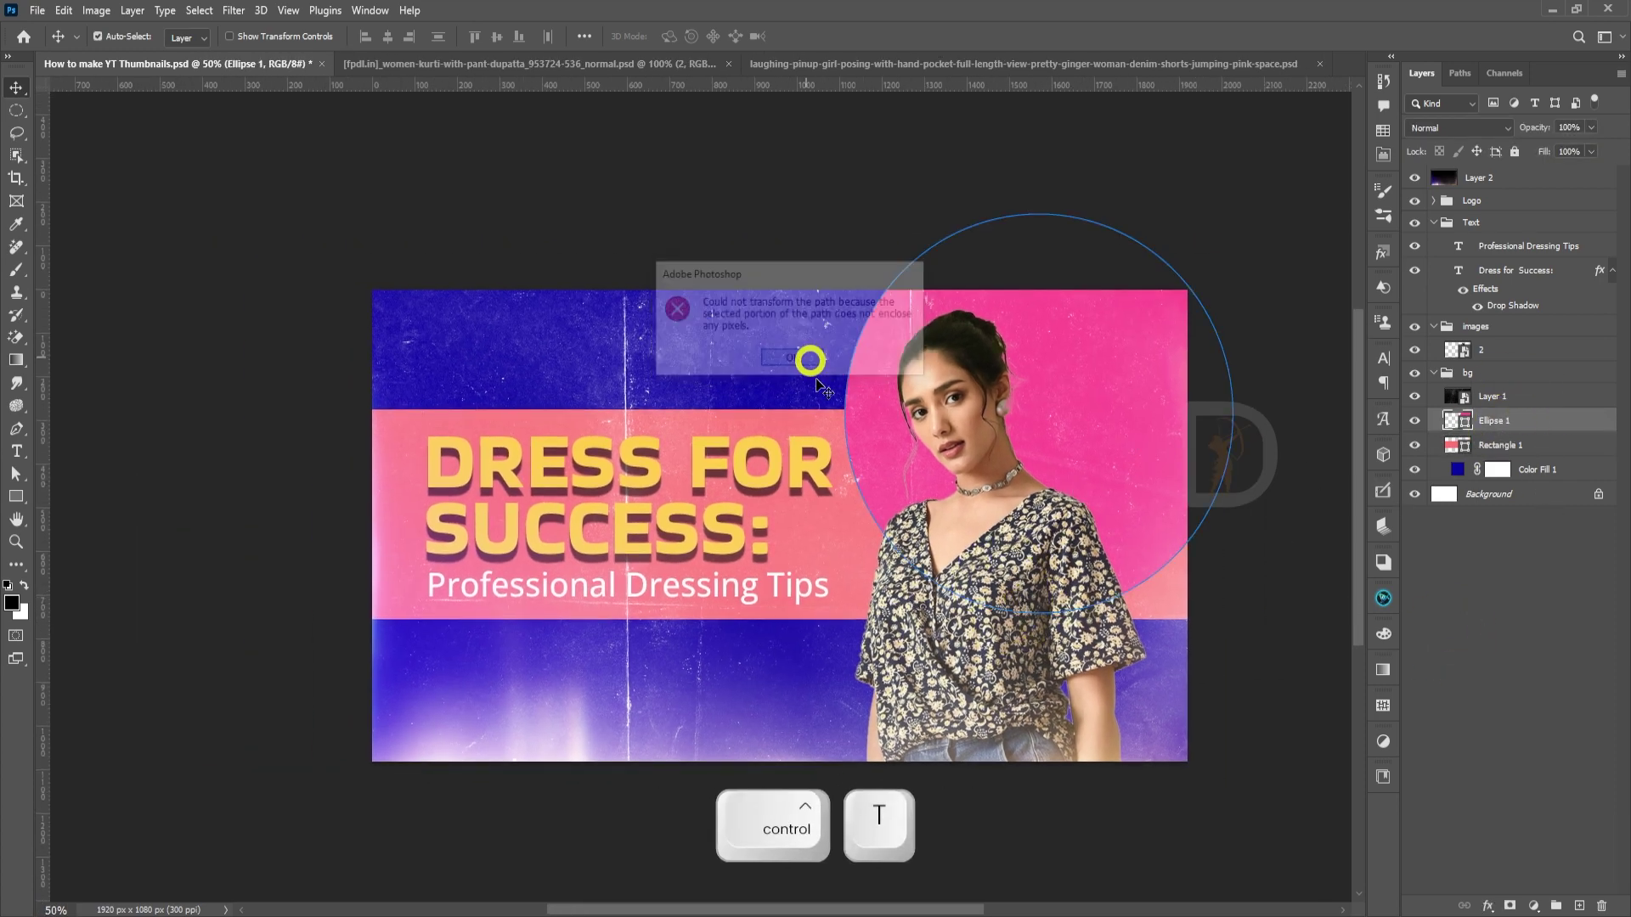
{"action": "key", "text": "ctrl+t"}
{"action": "left_click_drag", "start_coordinate": [841, 622], "coordinate": [793, 663]}
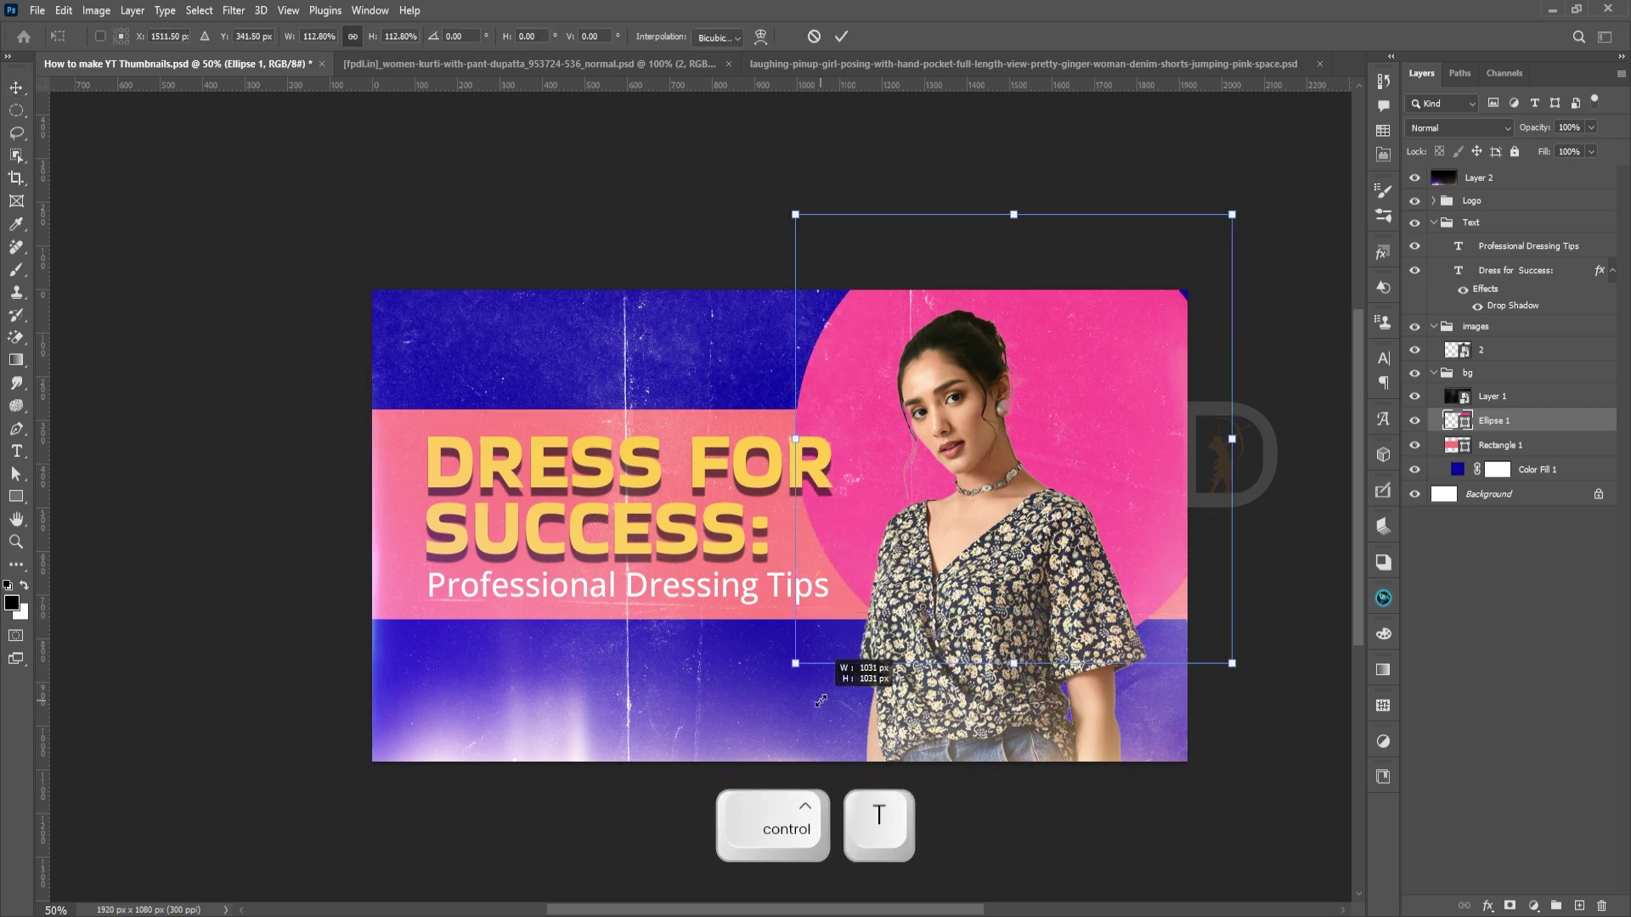
{"action": "left_click_drag", "start_coordinate": [989, 554], "coordinate": [1041, 586]}
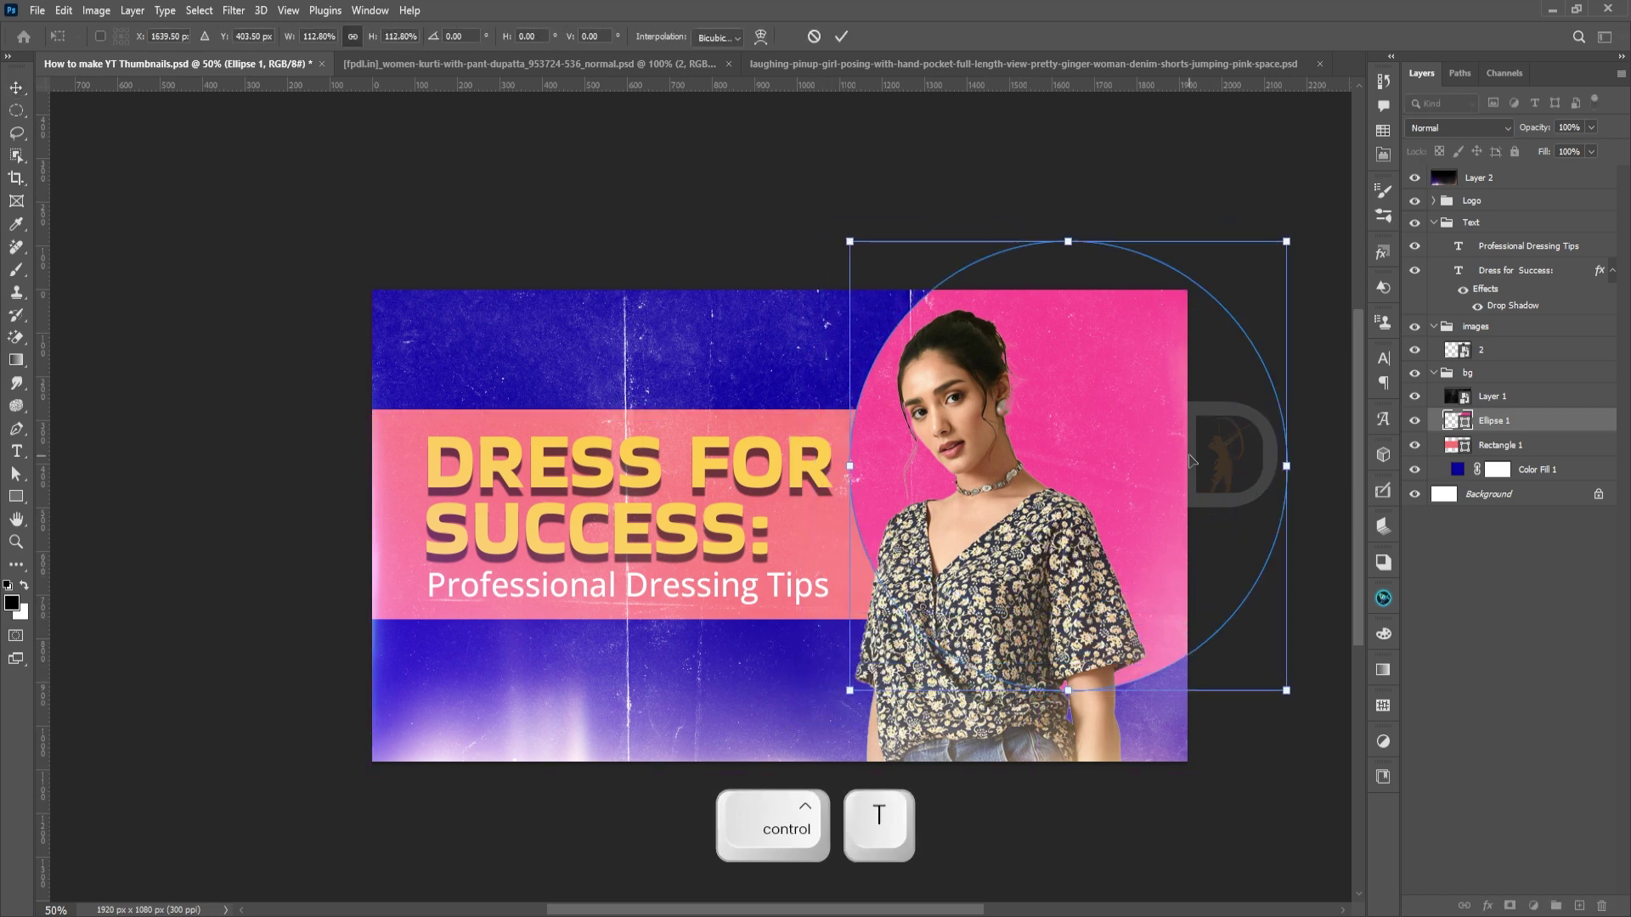
{"action": "double_click", "coordinate": [1187, 455]}
{"action": "left_click", "coordinate": [1453, 626]}
{"action": "left_click", "coordinate": [902, 619], "text": "ctrl"}
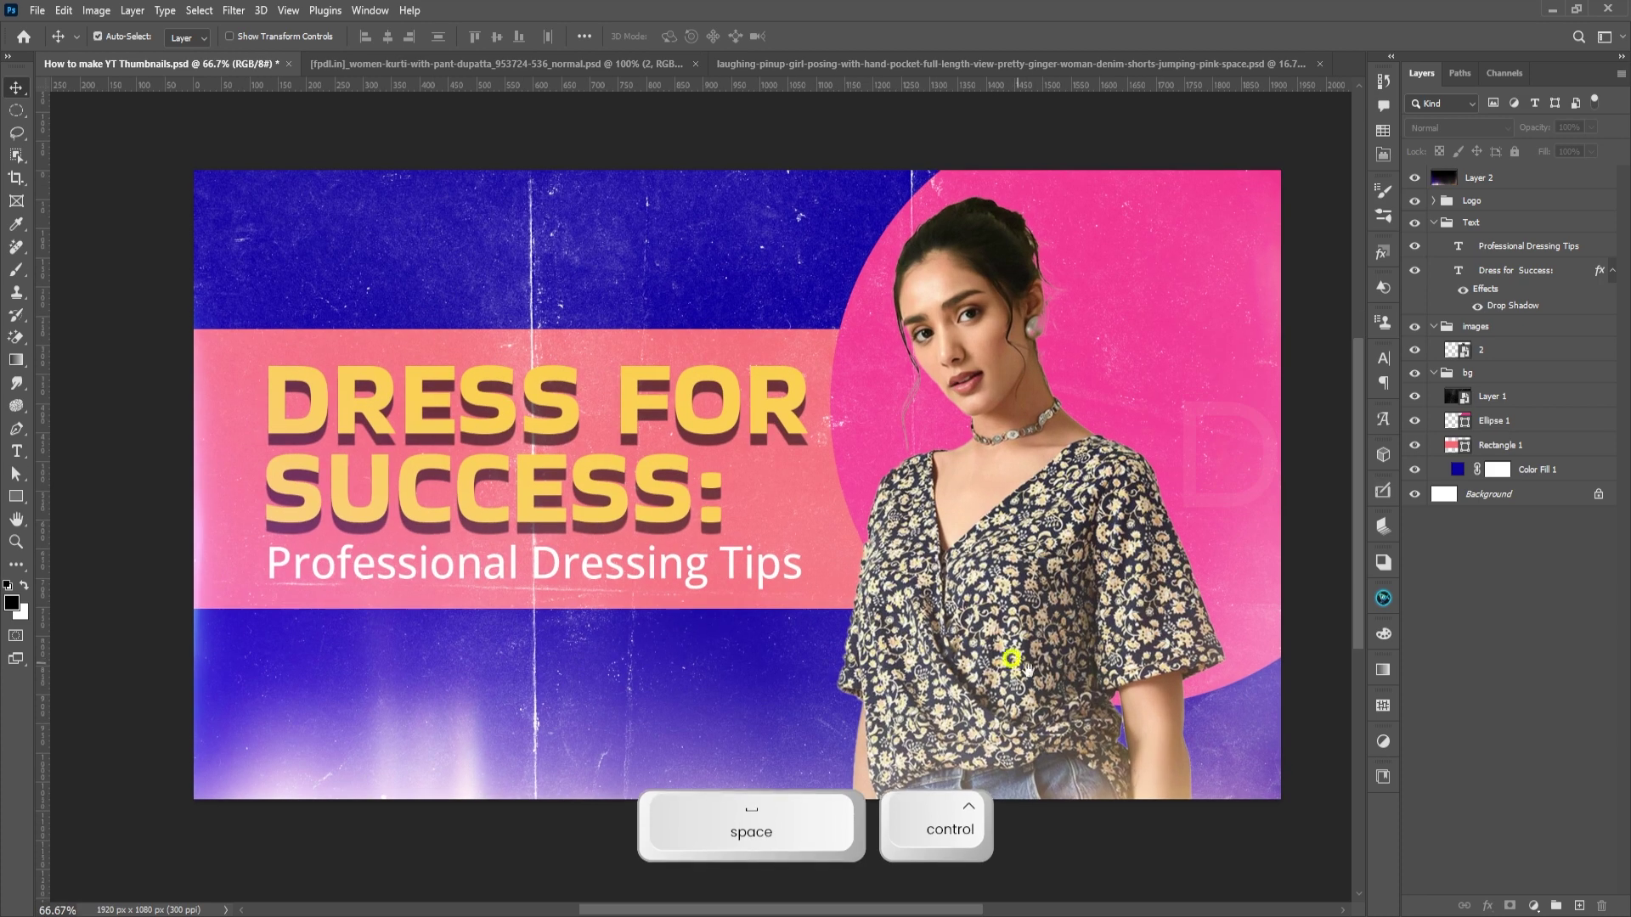
Set the light leak layer's opacity to 34% and move it to the top of the bg group, behind the woman.
{"action": "left_click", "coordinate": [1497, 182]}
{"action": "left_click_drag", "start_coordinate": [1513, 133], "coordinate": [1480, 137]}
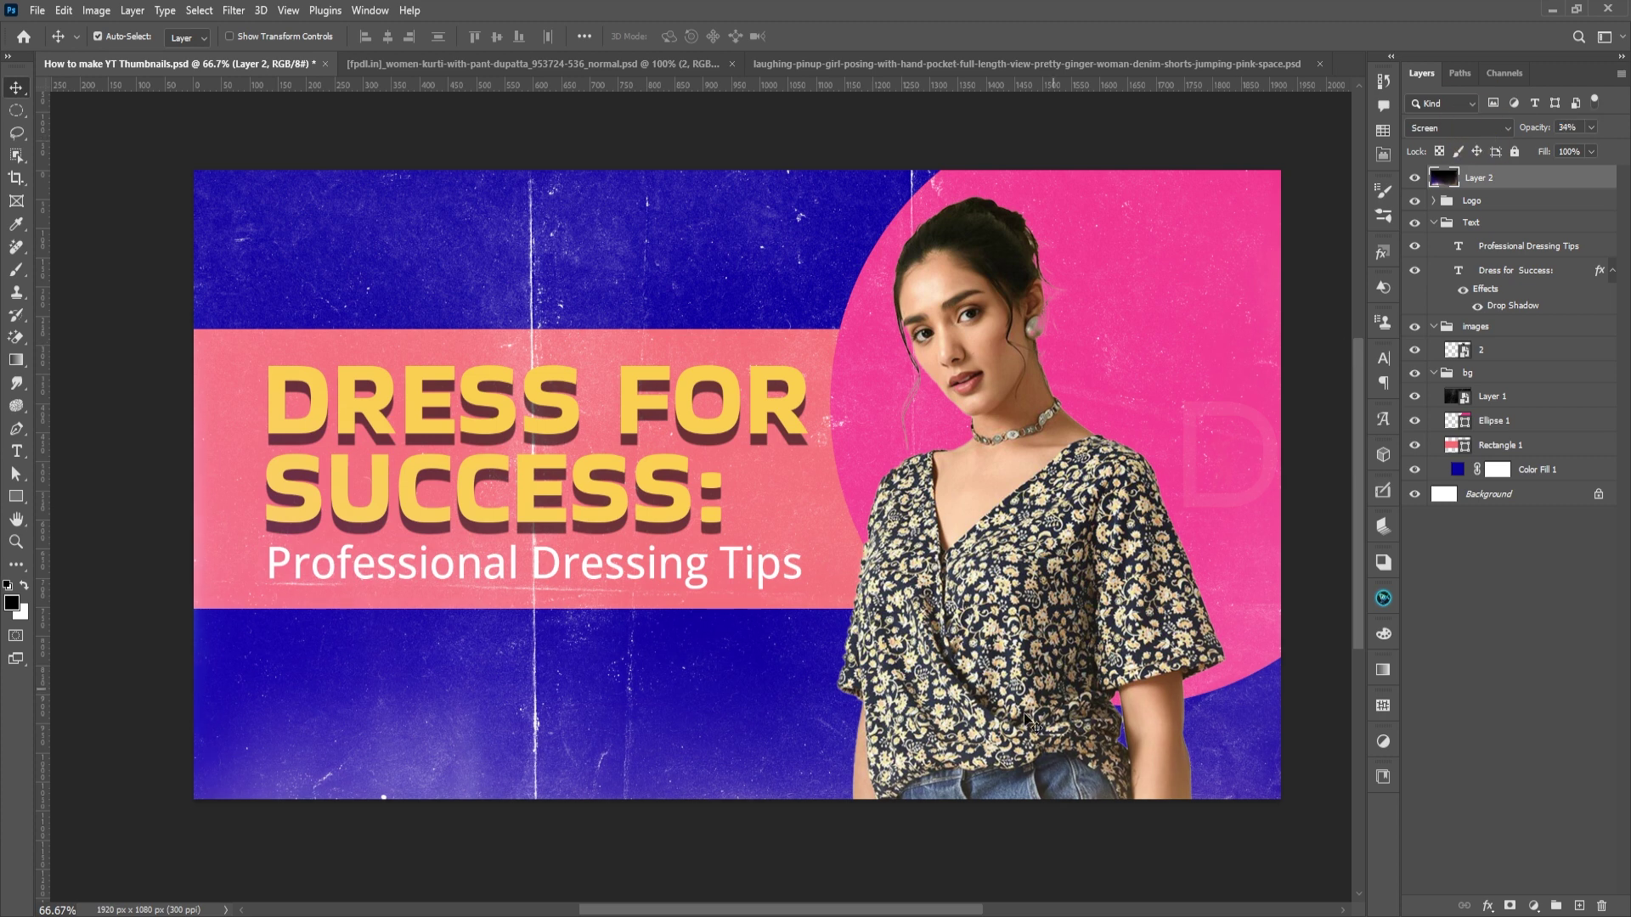
{"action": "left_click_drag", "start_coordinate": [1028, 722], "coordinate": [998, 603]}
{"action": "key", "text": "v"}
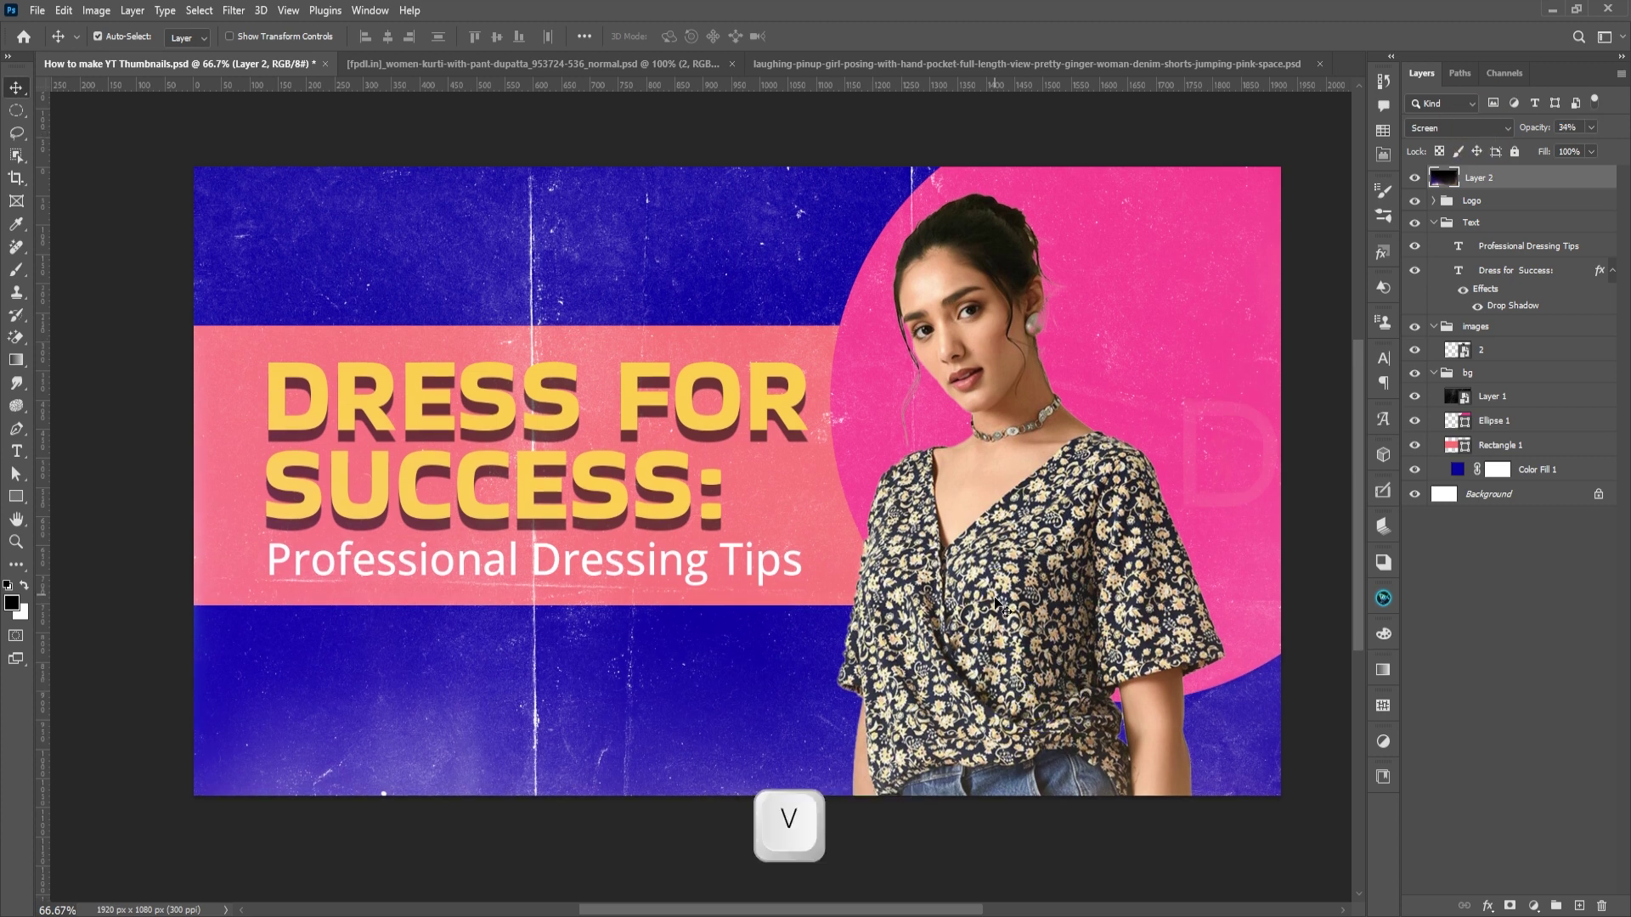
{"action": "left_click", "coordinate": [990, 520]}
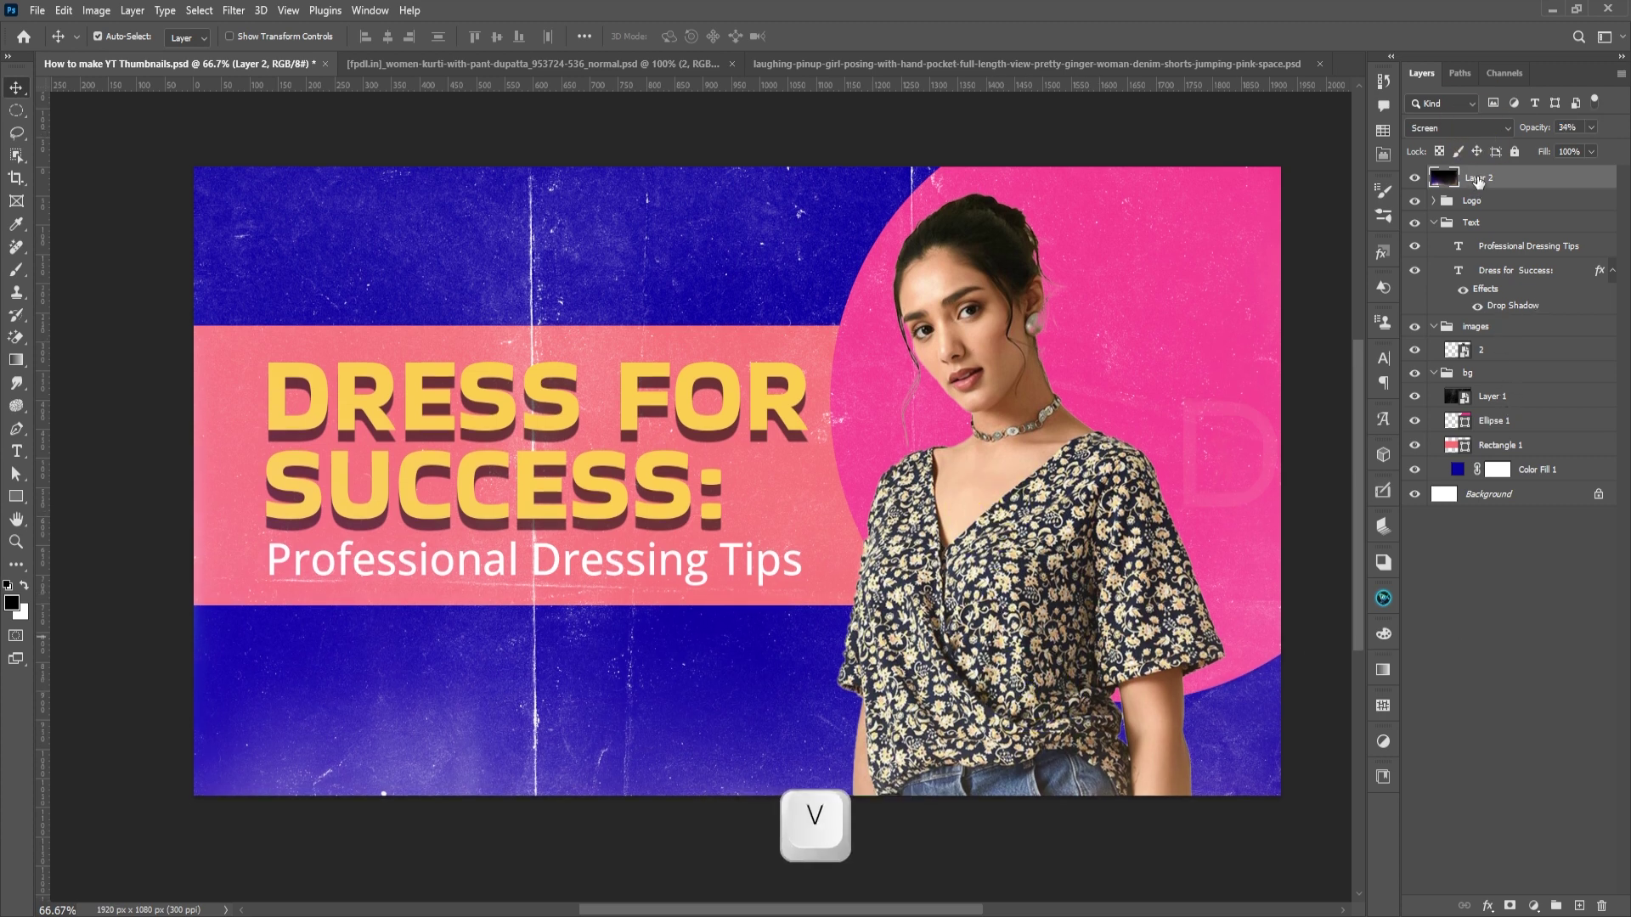
{"action": "left_click_drag", "start_coordinate": [1478, 181], "coordinate": [1470, 378]}
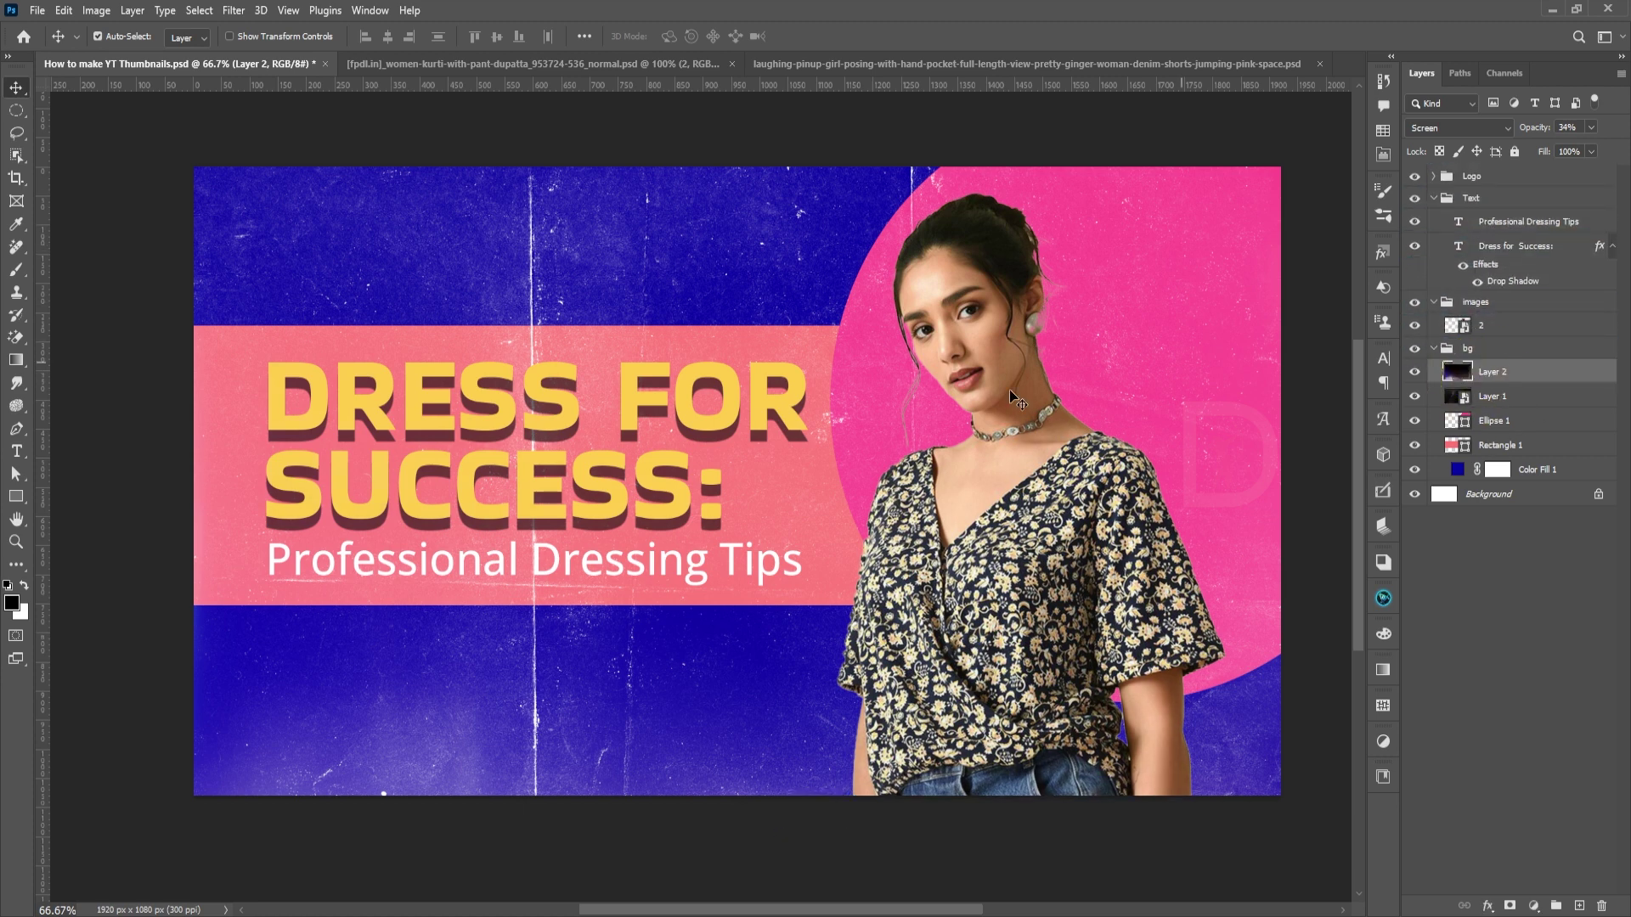
Fully desaturate the woman's image to black and white with a Hue/Saturation adjustment.
{"action": "left_click", "coordinate": [989, 410]}
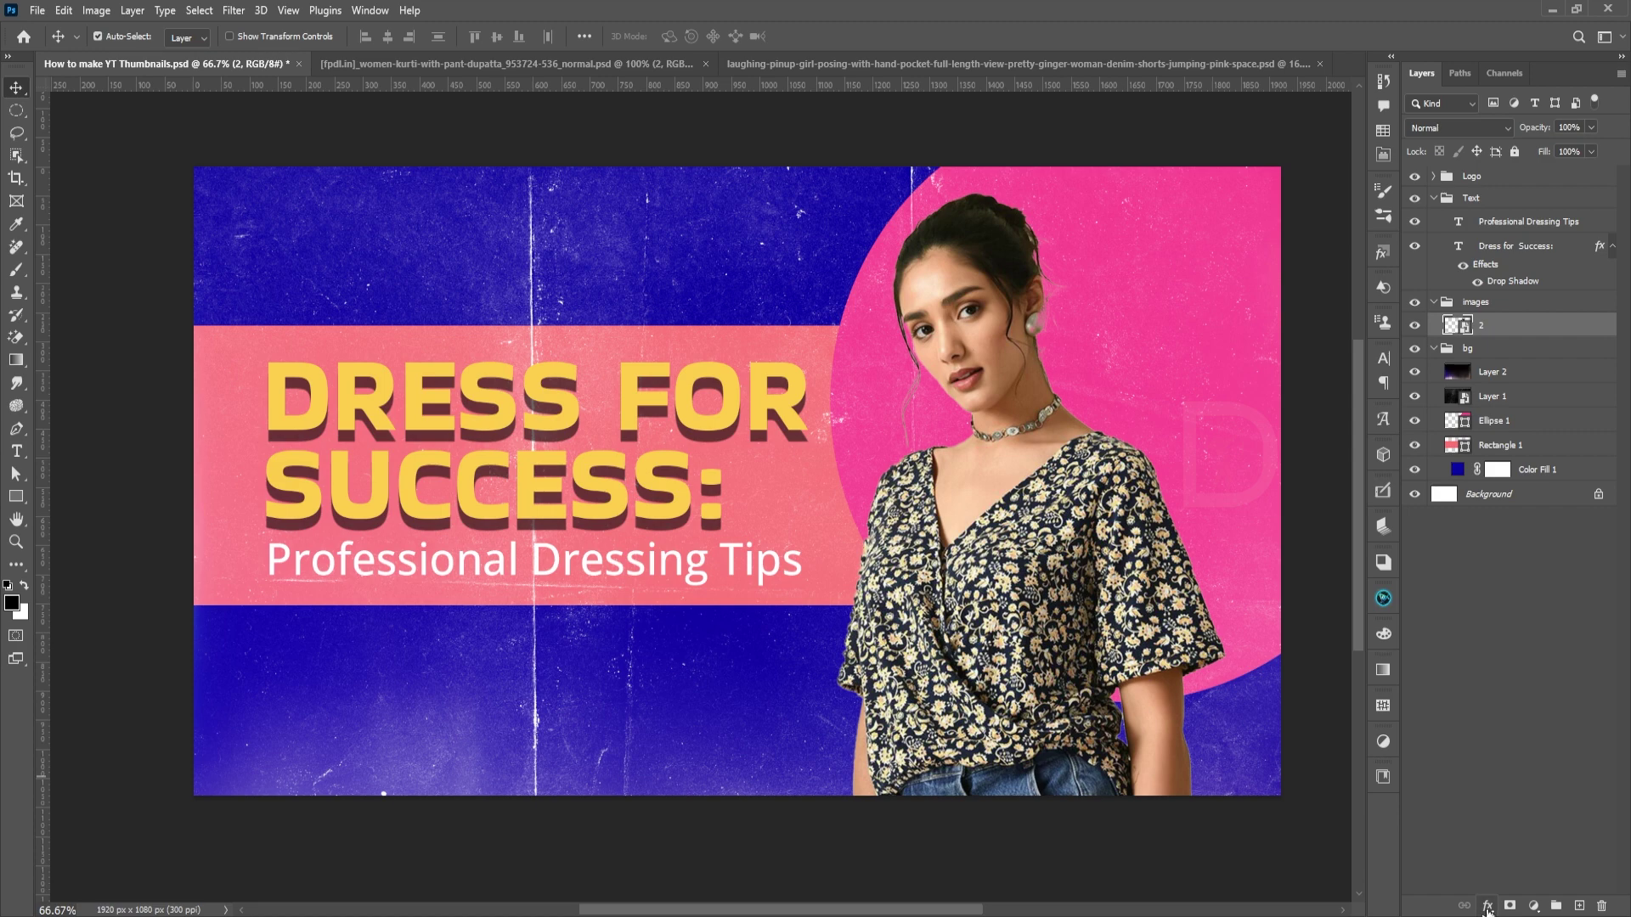
{"action": "key", "text": "ctrl+u"}
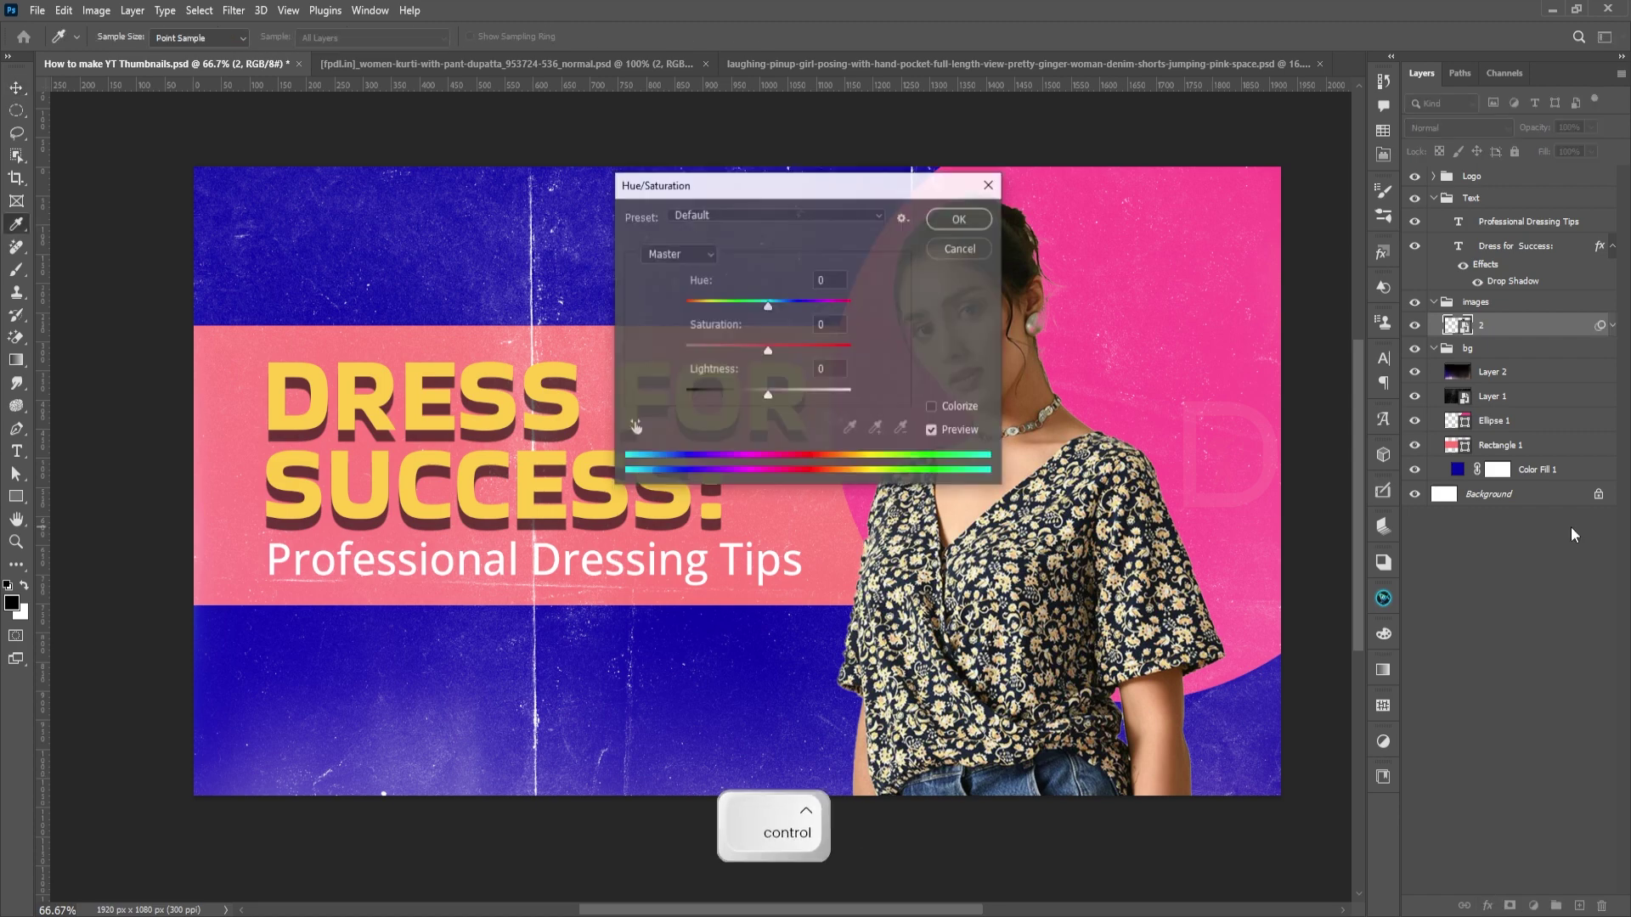
{"action": "left_click_drag", "start_coordinate": [804, 187], "coordinate": [1303, 380]}
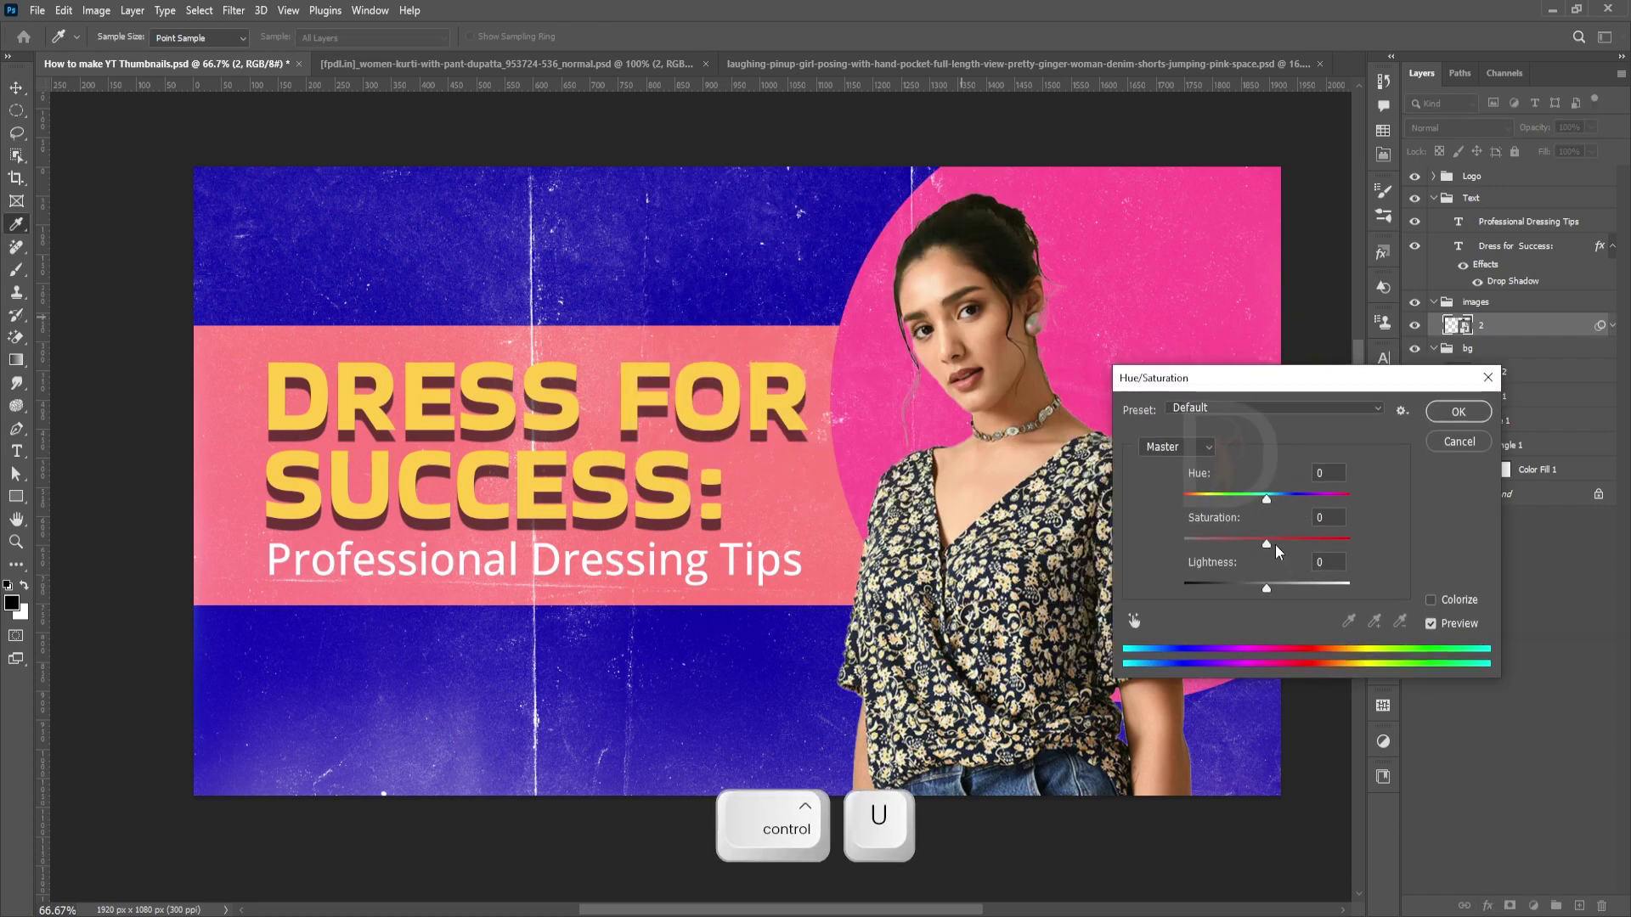
{"action": "left_click_drag", "start_coordinate": [1231, 547], "coordinate": [1184, 544]}
{"action": "left_click", "coordinate": [1458, 411]}
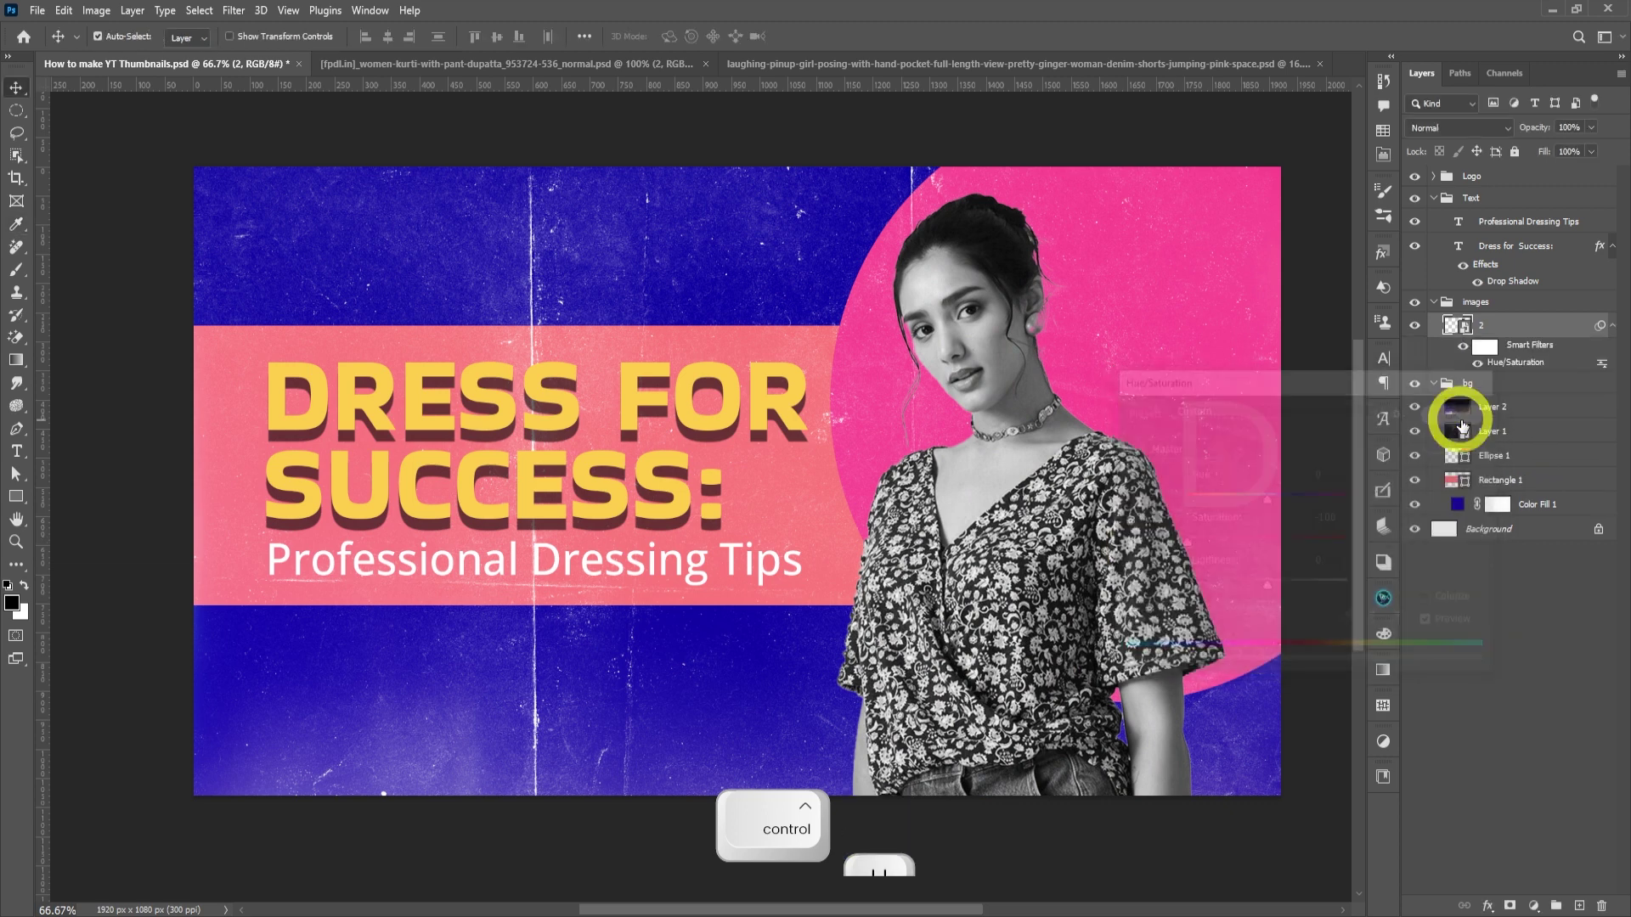
Duplicate the black-and-white woman layer and fill the copy with a white Color Overlay effect.
{"action": "key", "text": "ctrl+j"}
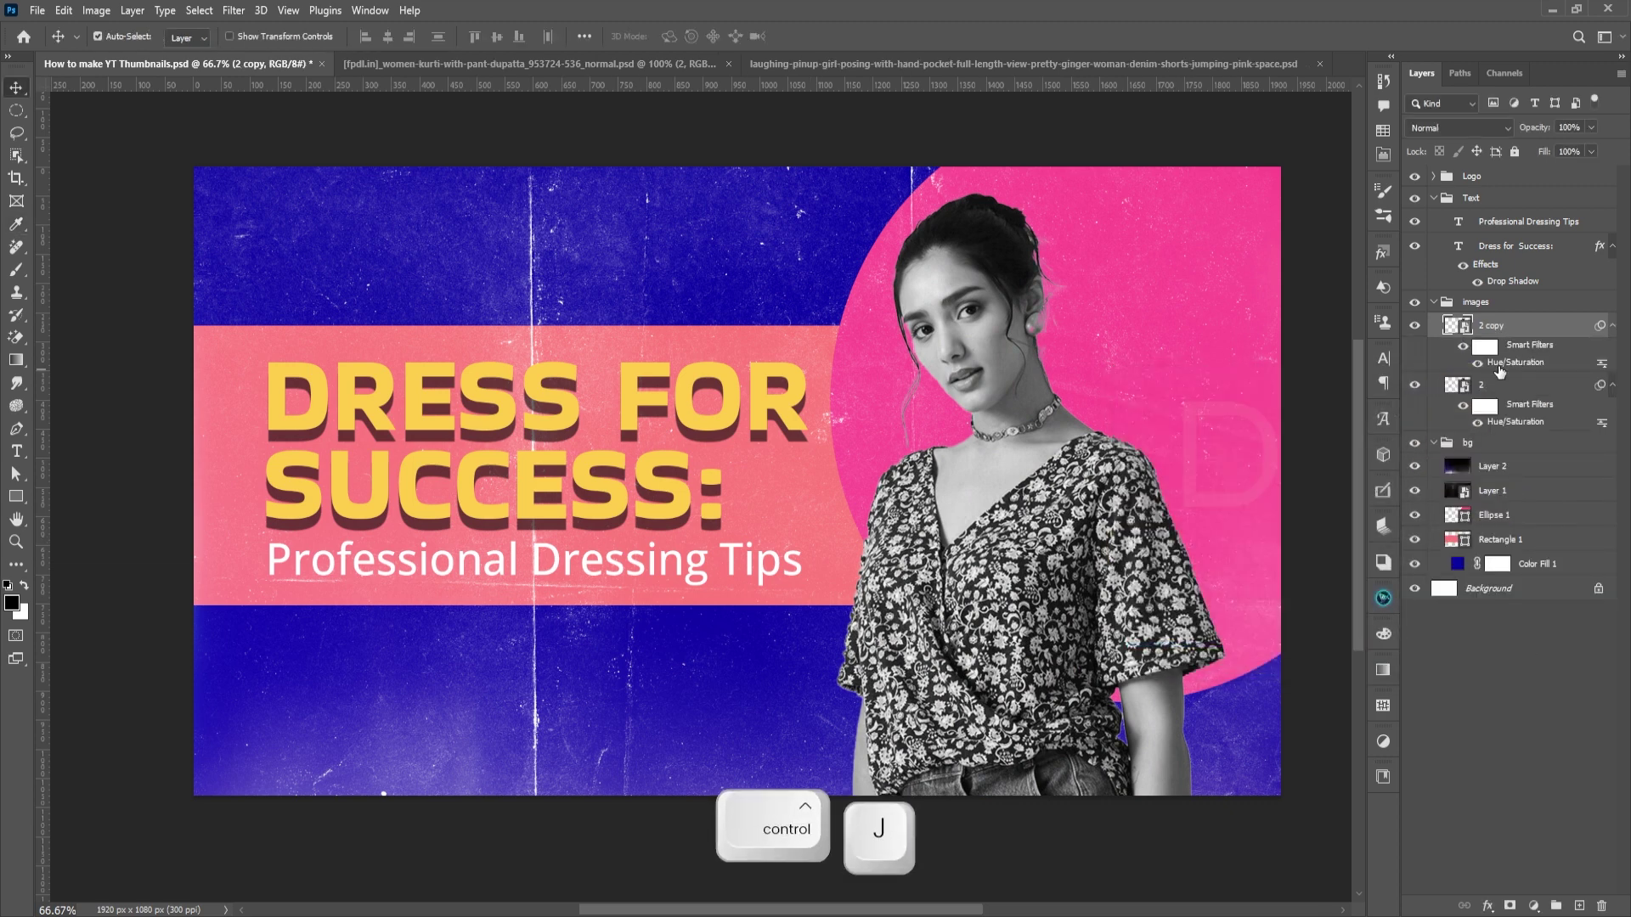
{"action": "left_click", "coordinate": [1487, 906]}
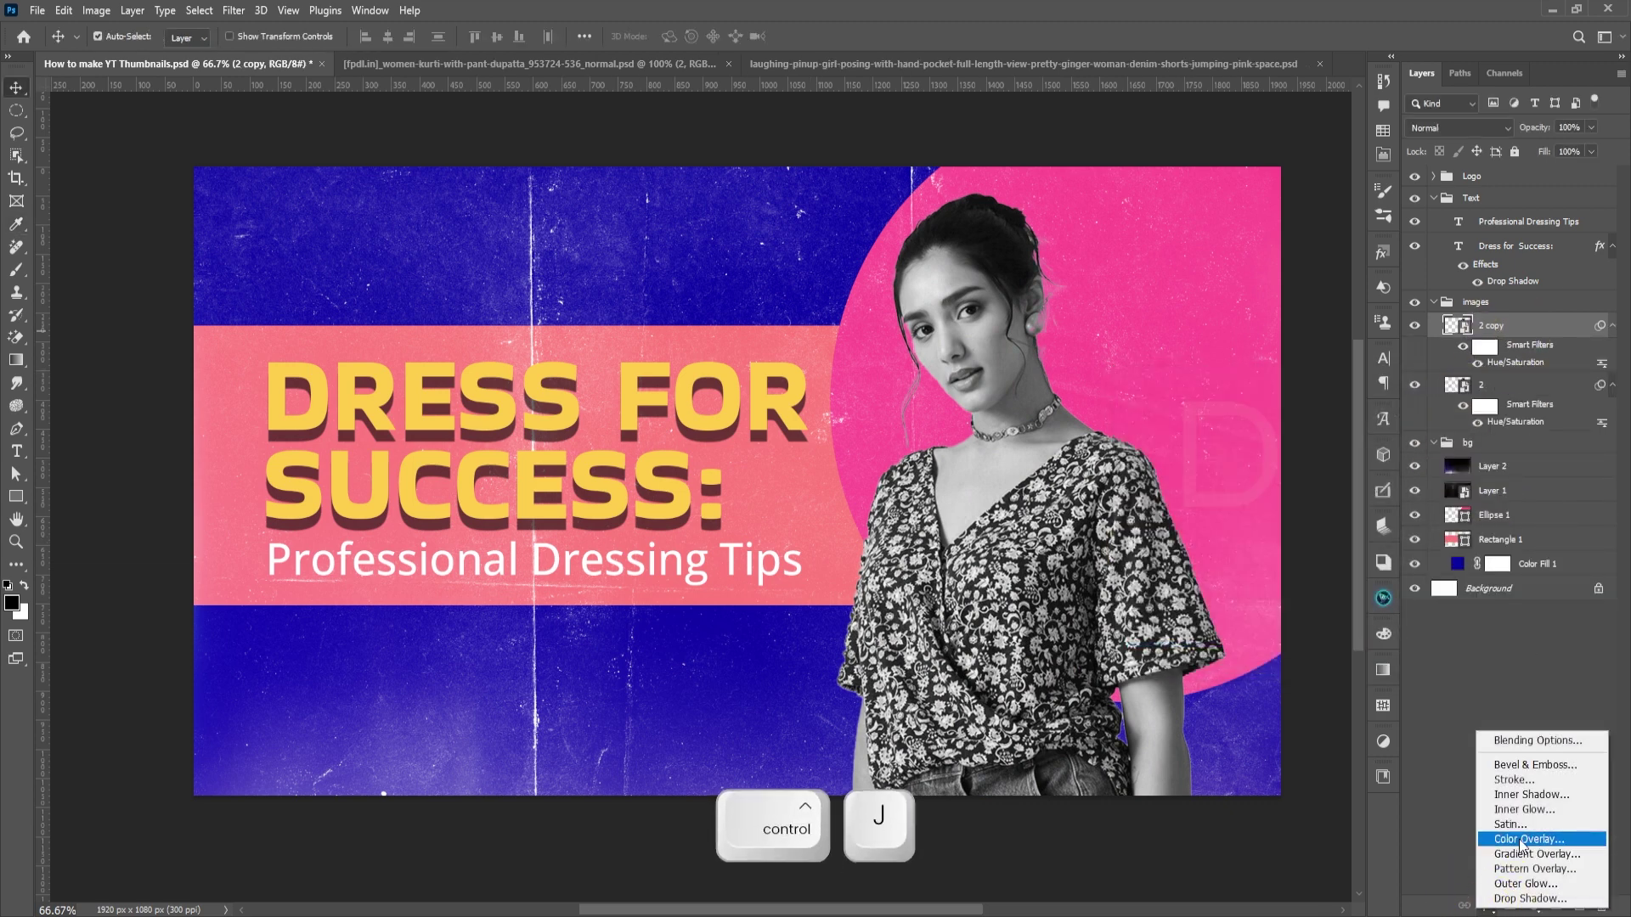
{"action": "left_click", "coordinate": [1519, 838]}
{"action": "left_click", "coordinate": [1538, 195]}
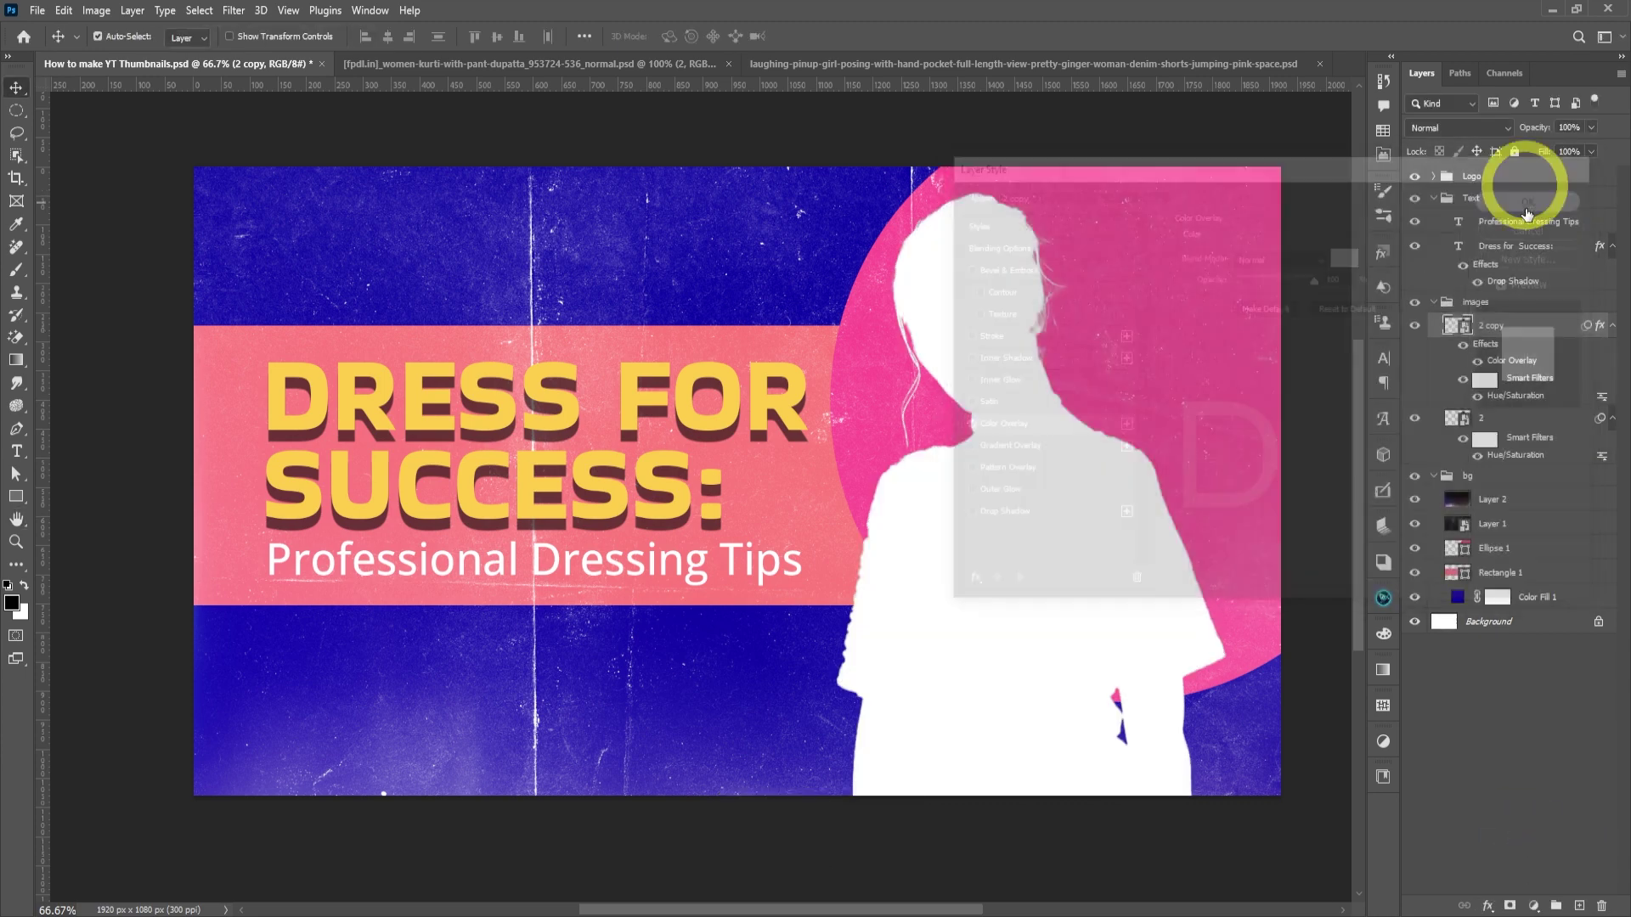
Place the white copy beneath the original woman layer and nudge it about 20 px right to form a white edge.
{"action": "left_click_drag", "start_coordinate": [1495, 325], "coordinate": [1528, 448]}
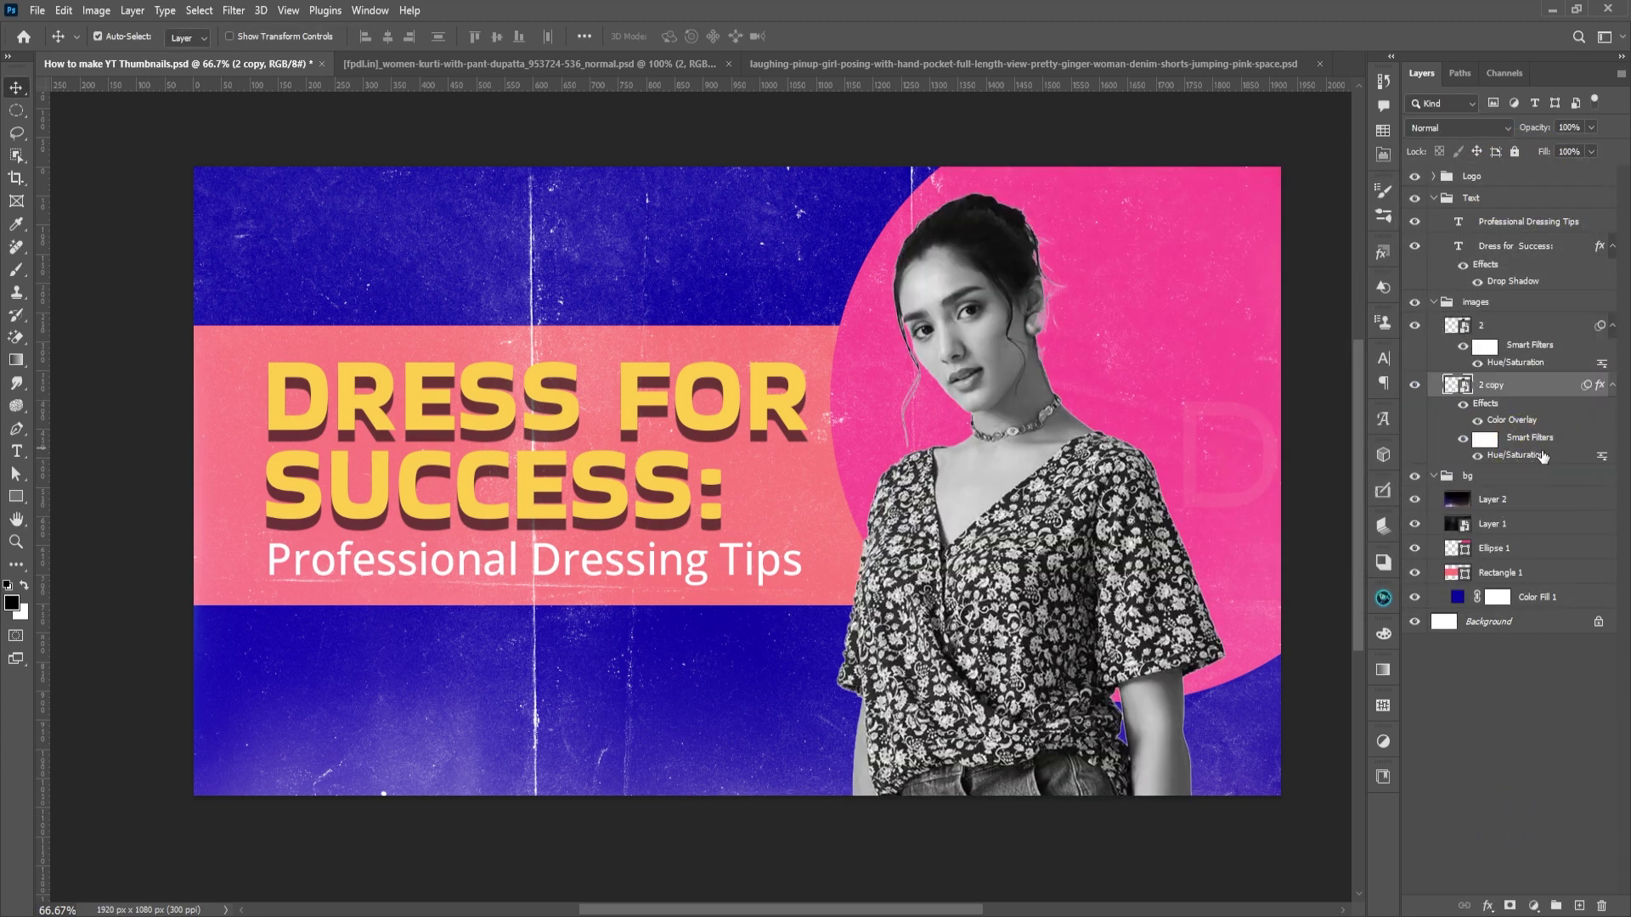
{"action": "key", "text": "shift+Right"}
{"action": "key", "text": "shift+Right"}
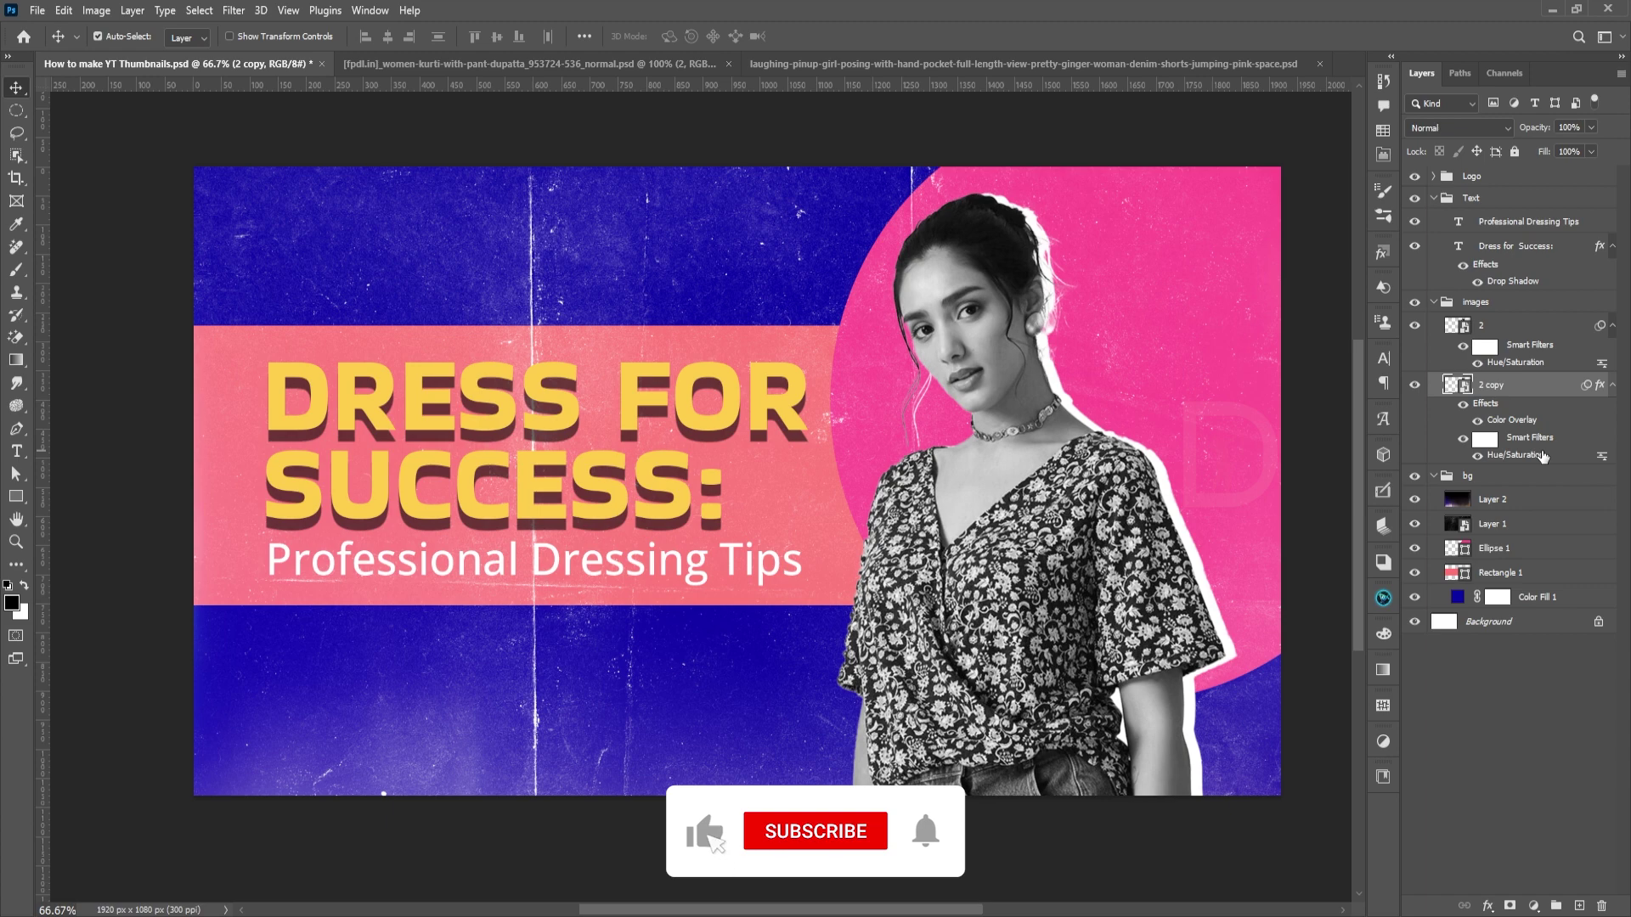
{"action": "scroll", "coordinate": [778, 446], "scroll_direction": "down", "scroll_amount": 1, "text": "alt"}
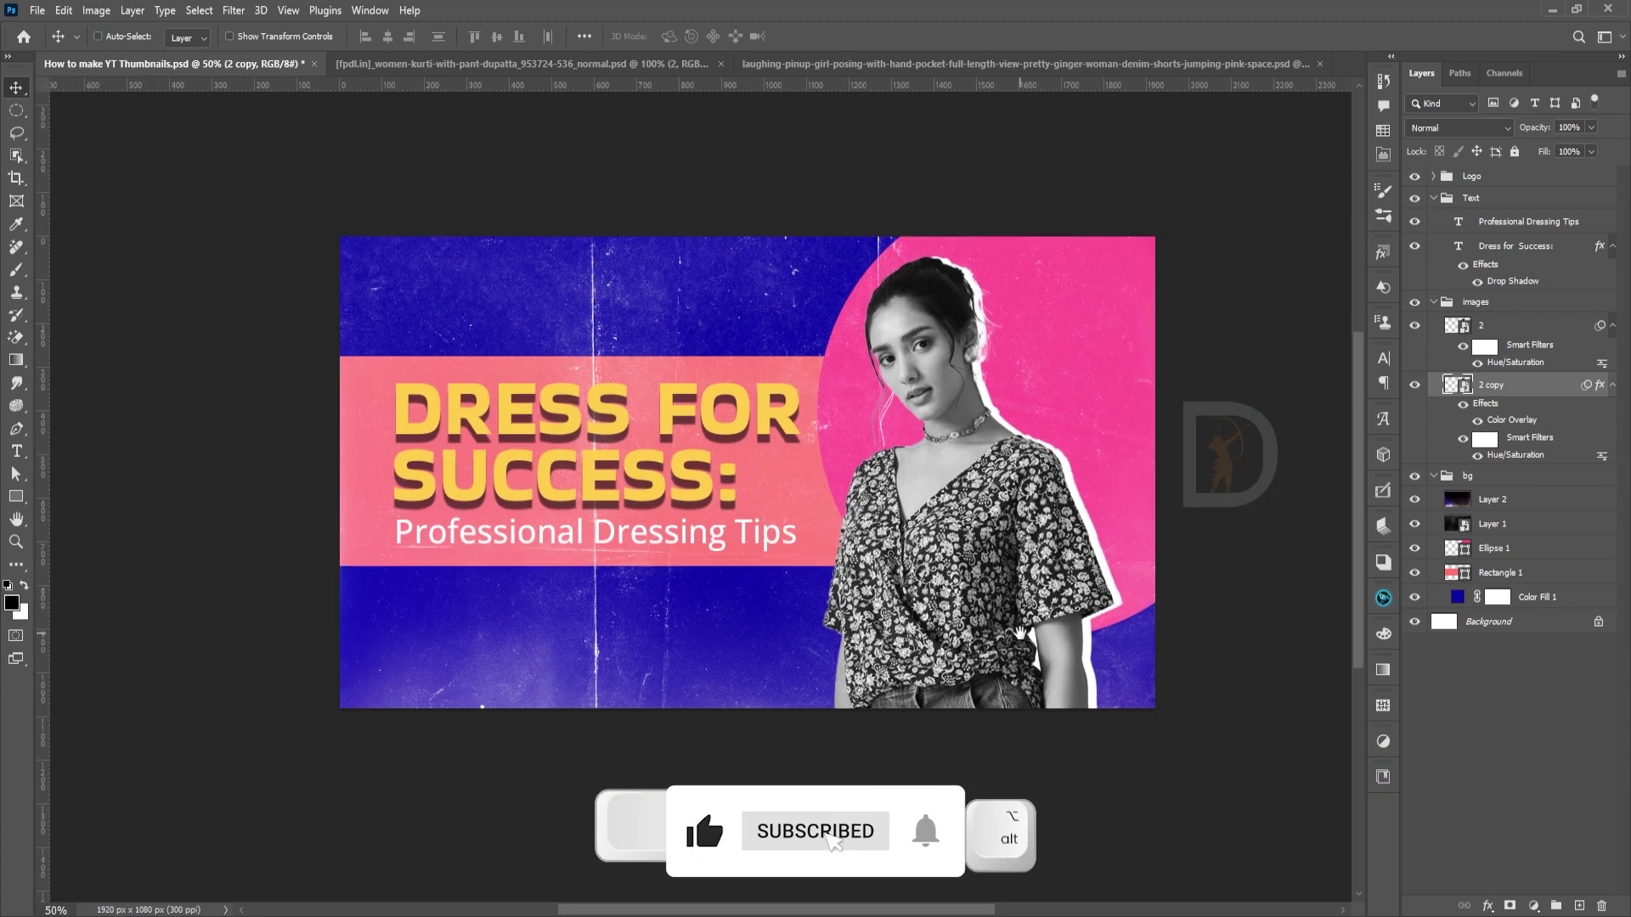
{"action": "key", "text": "ctrl+alt+space"}
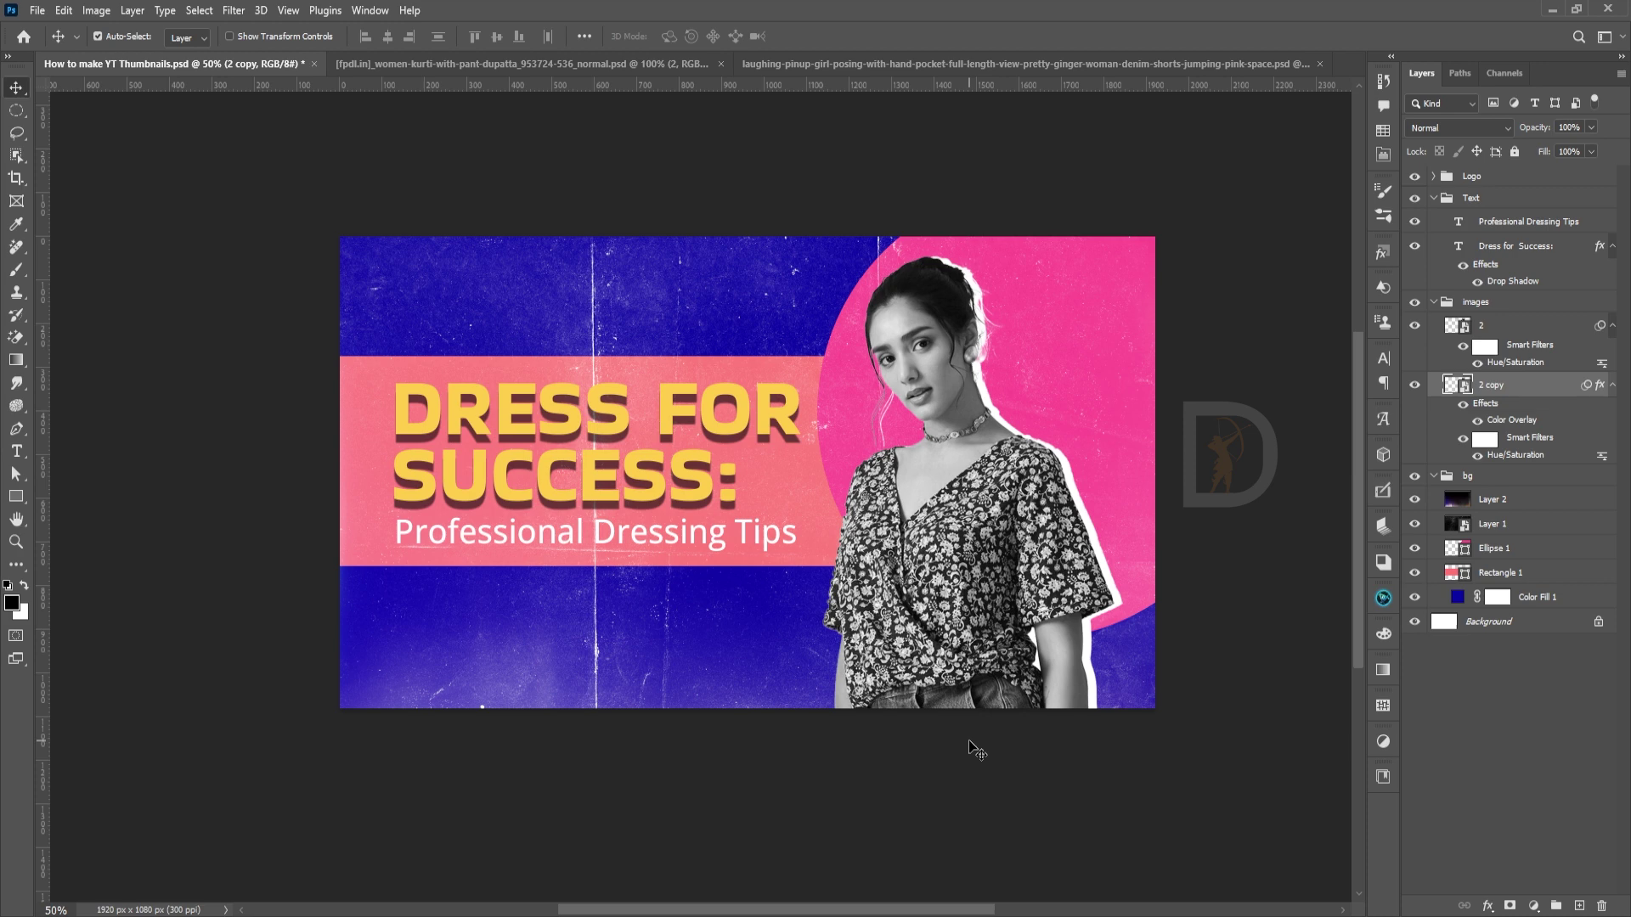
Group and hide all of the finished thumbnail's layers above the background, and bring up the laughing pinup girl document.
{"action": "key", "text": "ctrl+g"}
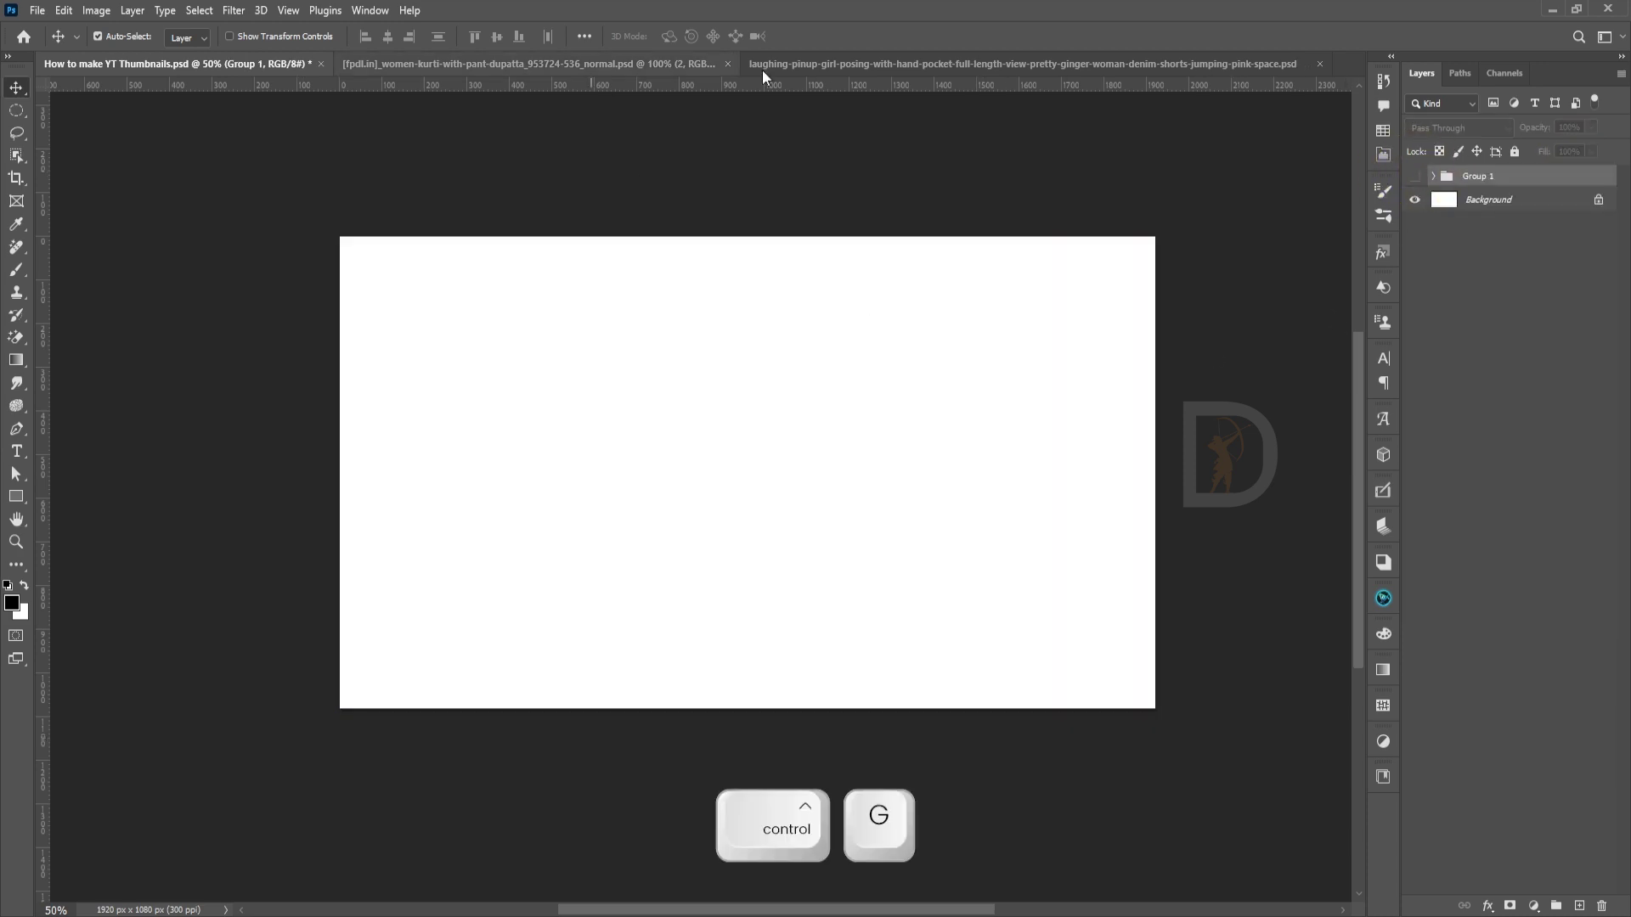
{"action": "left_click", "coordinate": [863, 63]}
{"action": "left_click_drag", "start_coordinate": [1098, 496], "coordinate": [1005, 450]}
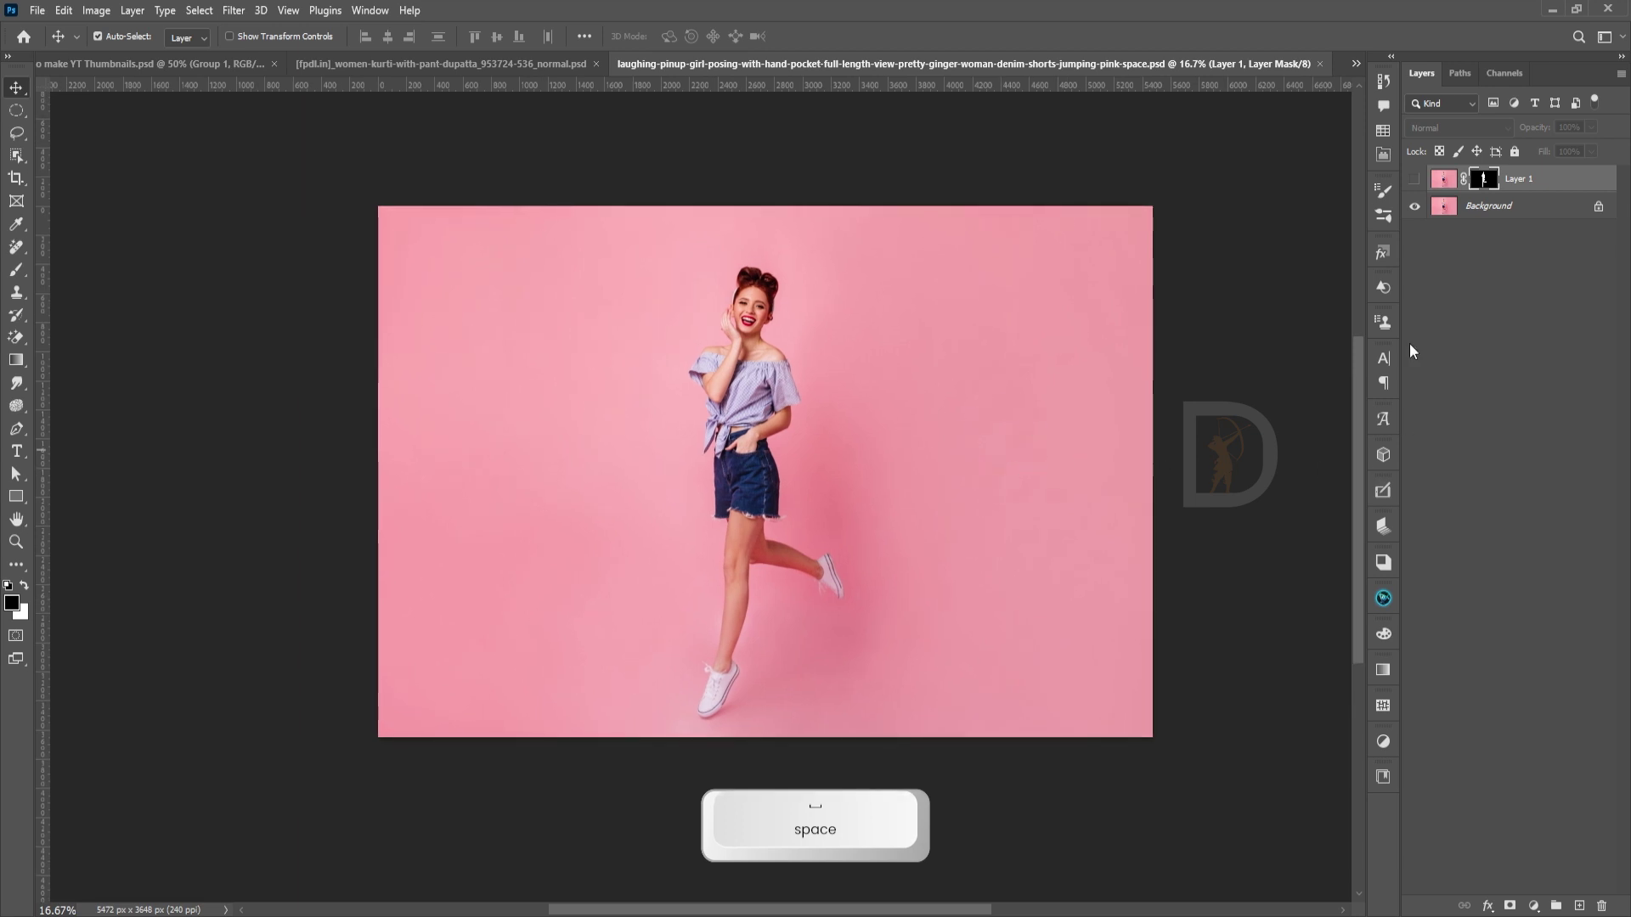
{"action": "left_click", "coordinate": [773, 470], "text": "ctrl"}
{"action": "left_click_drag", "start_coordinate": [898, 462], "coordinate": [867, 479]}
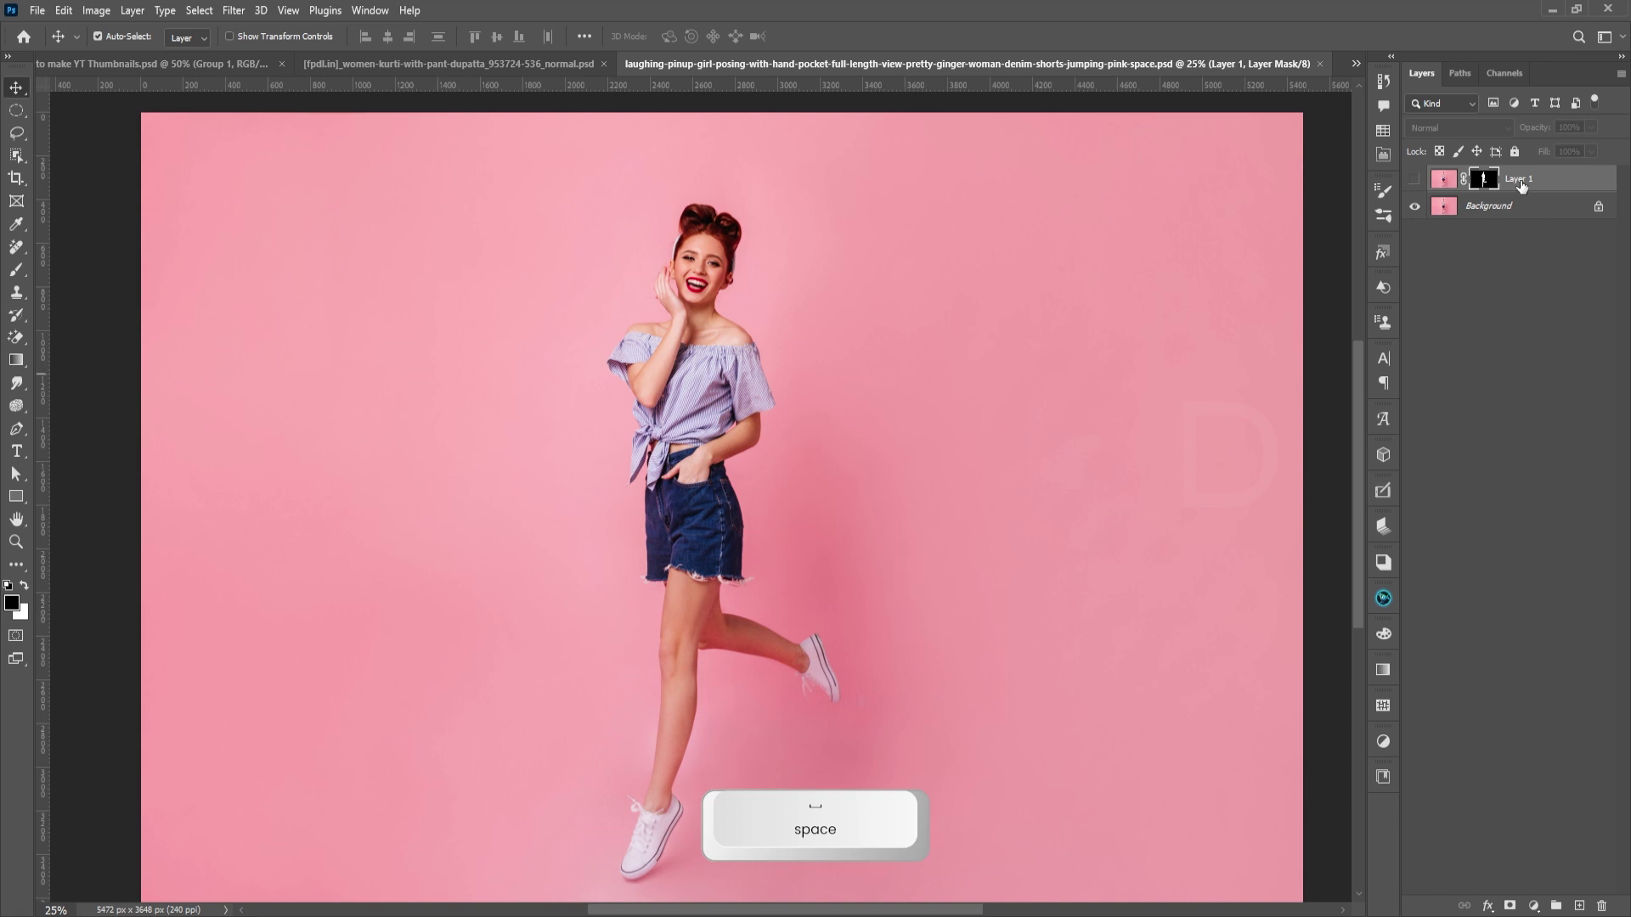
Bring the masked girl layer into the How to make YT Thumbnails.psd document and convert it to a smart object.
{"action": "left_click_drag", "start_coordinate": [1521, 185], "coordinate": [909, 461]}
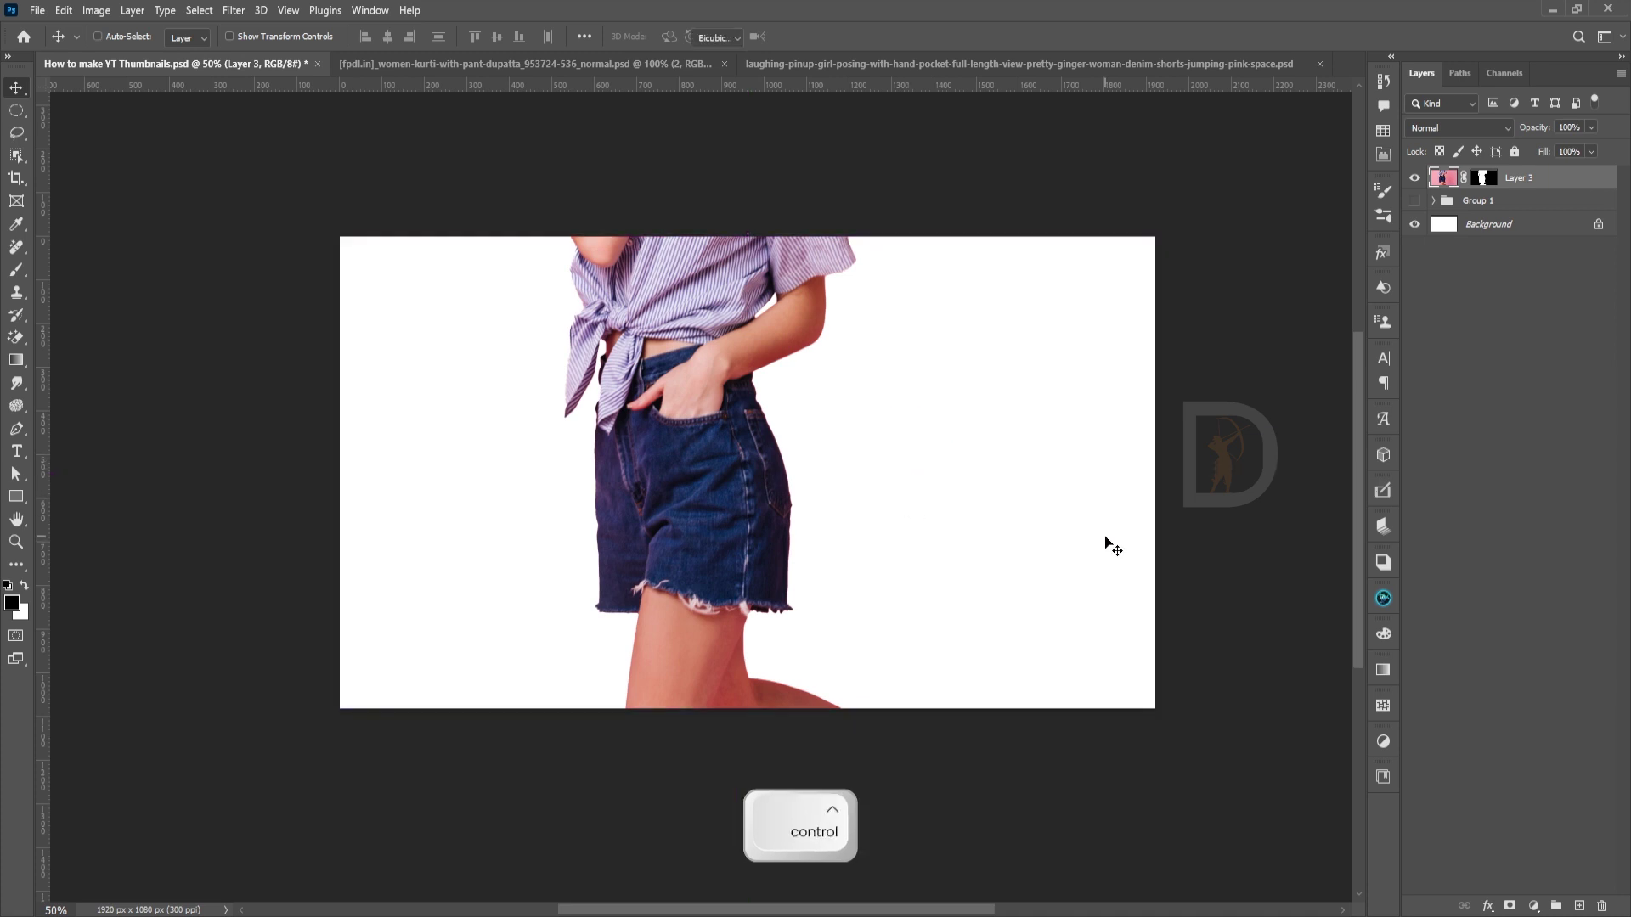
{"action": "key", "text": "ctrl+t"}
{"action": "left_click", "coordinate": [1540, 170]}
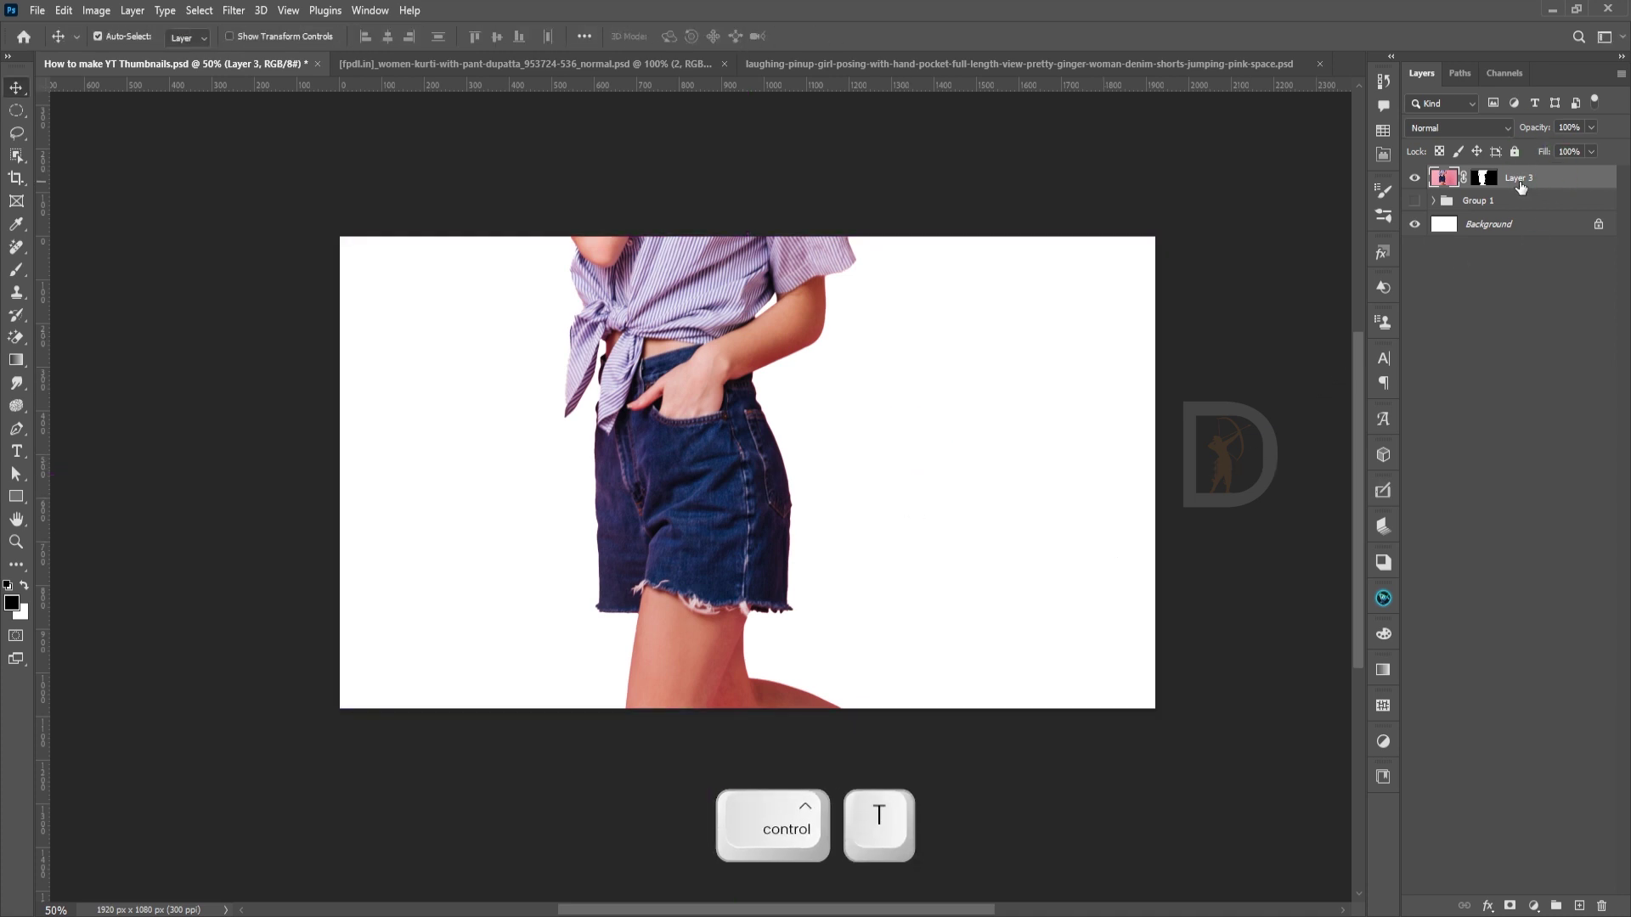
{"action": "right_click", "coordinate": [1521, 187]}
{"action": "left_click", "coordinate": [1506, 431]}
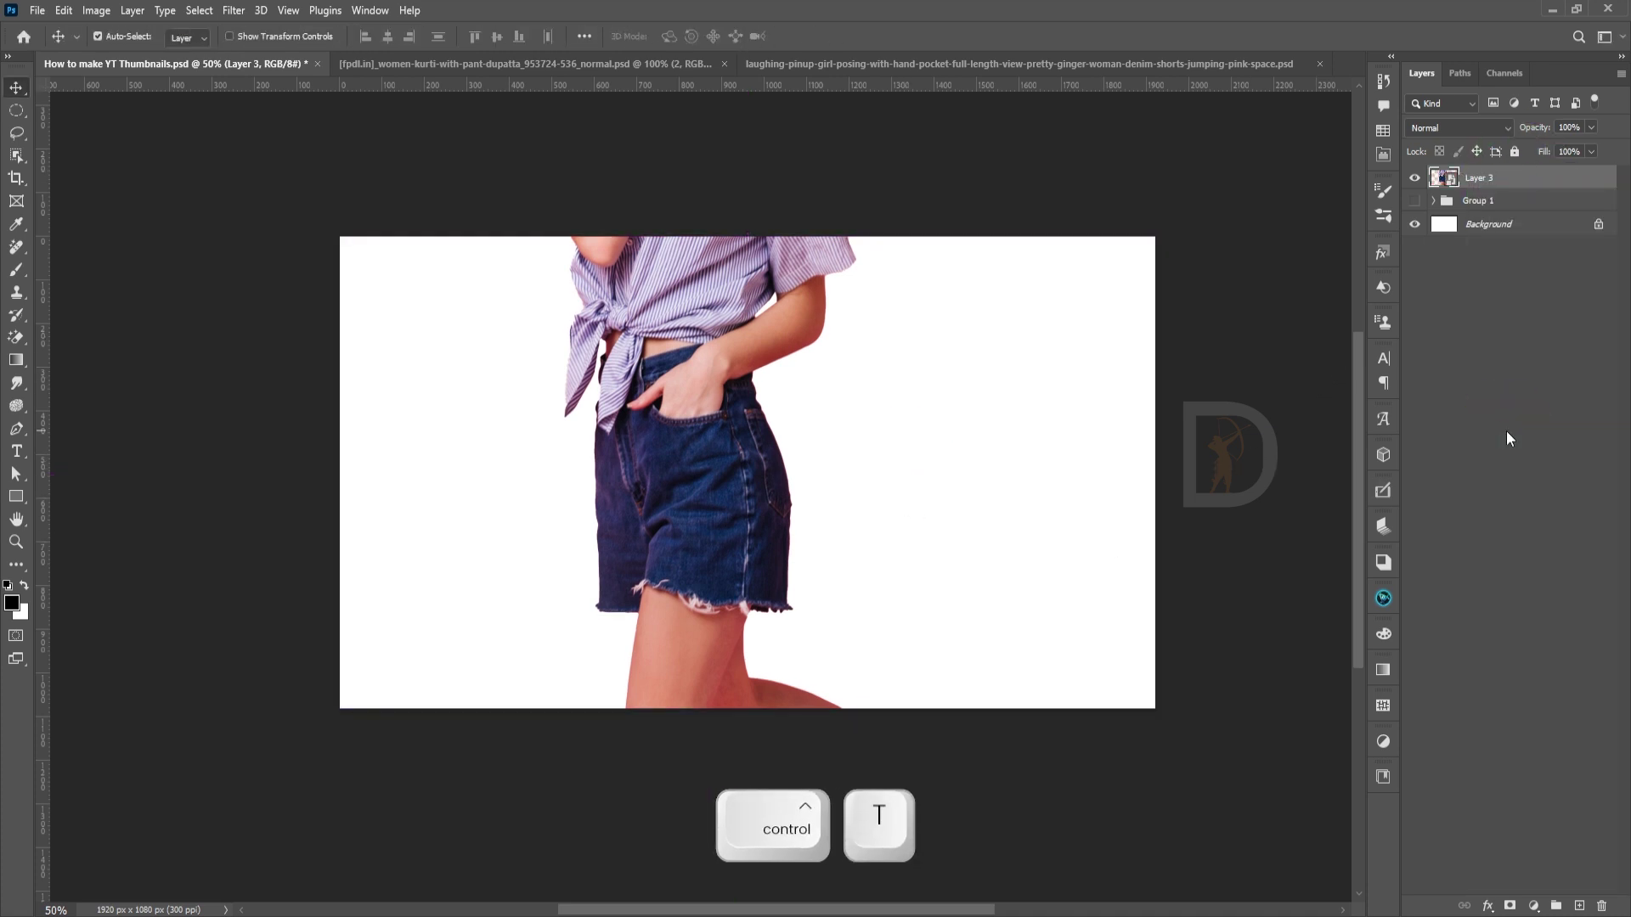
Scale the girl down proportionally to fit the canvas height and place her right of the canvas centre.
{"action": "key", "text": "ctrl+t"}
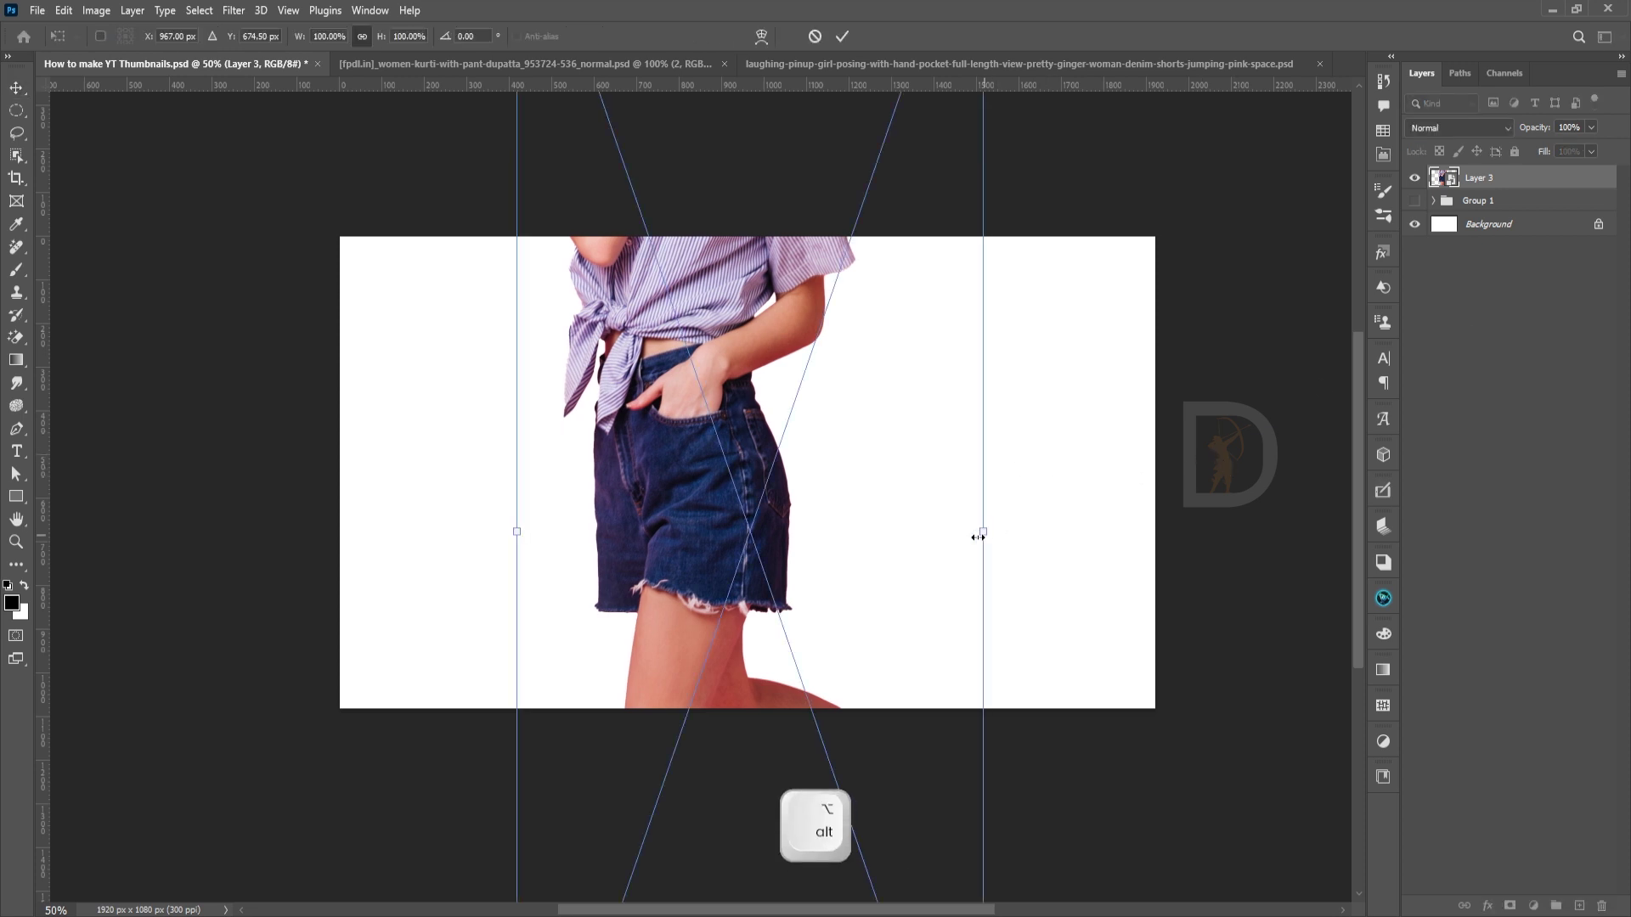
{"action": "left_click_drag", "start_coordinate": [979, 536], "coordinate": [1042, 422]}
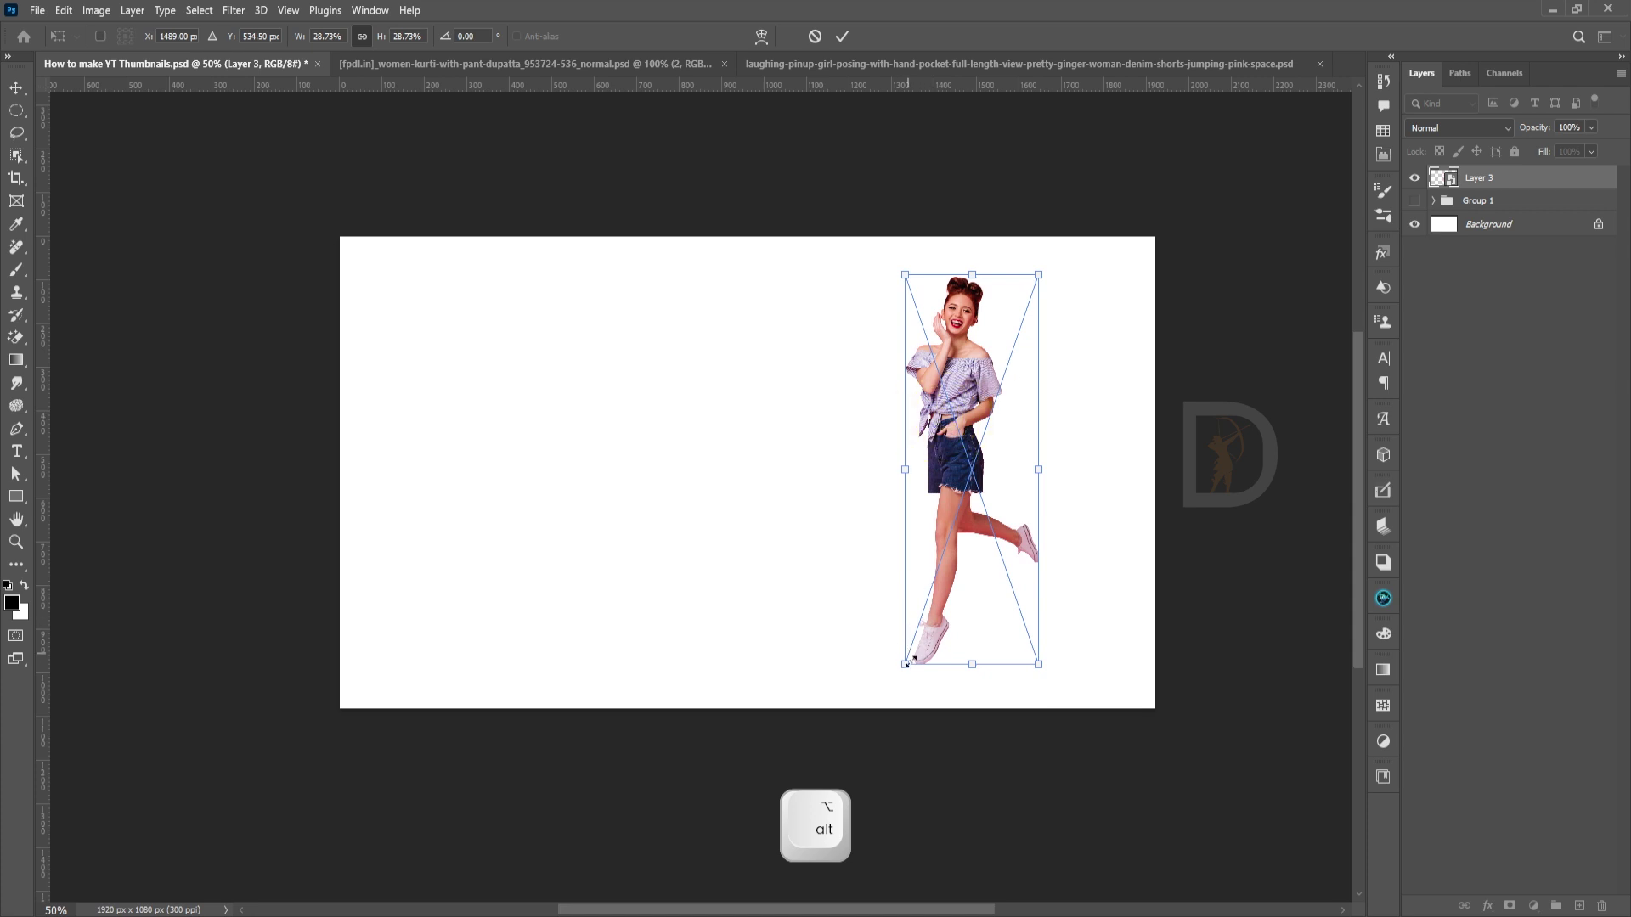
{"action": "left_click_drag", "start_coordinate": [907, 664], "coordinate": [833, 674]}
{"action": "left_click_drag", "start_coordinate": [973, 507], "coordinate": [923, 477]}
{"action": "key", "text": "Return"}
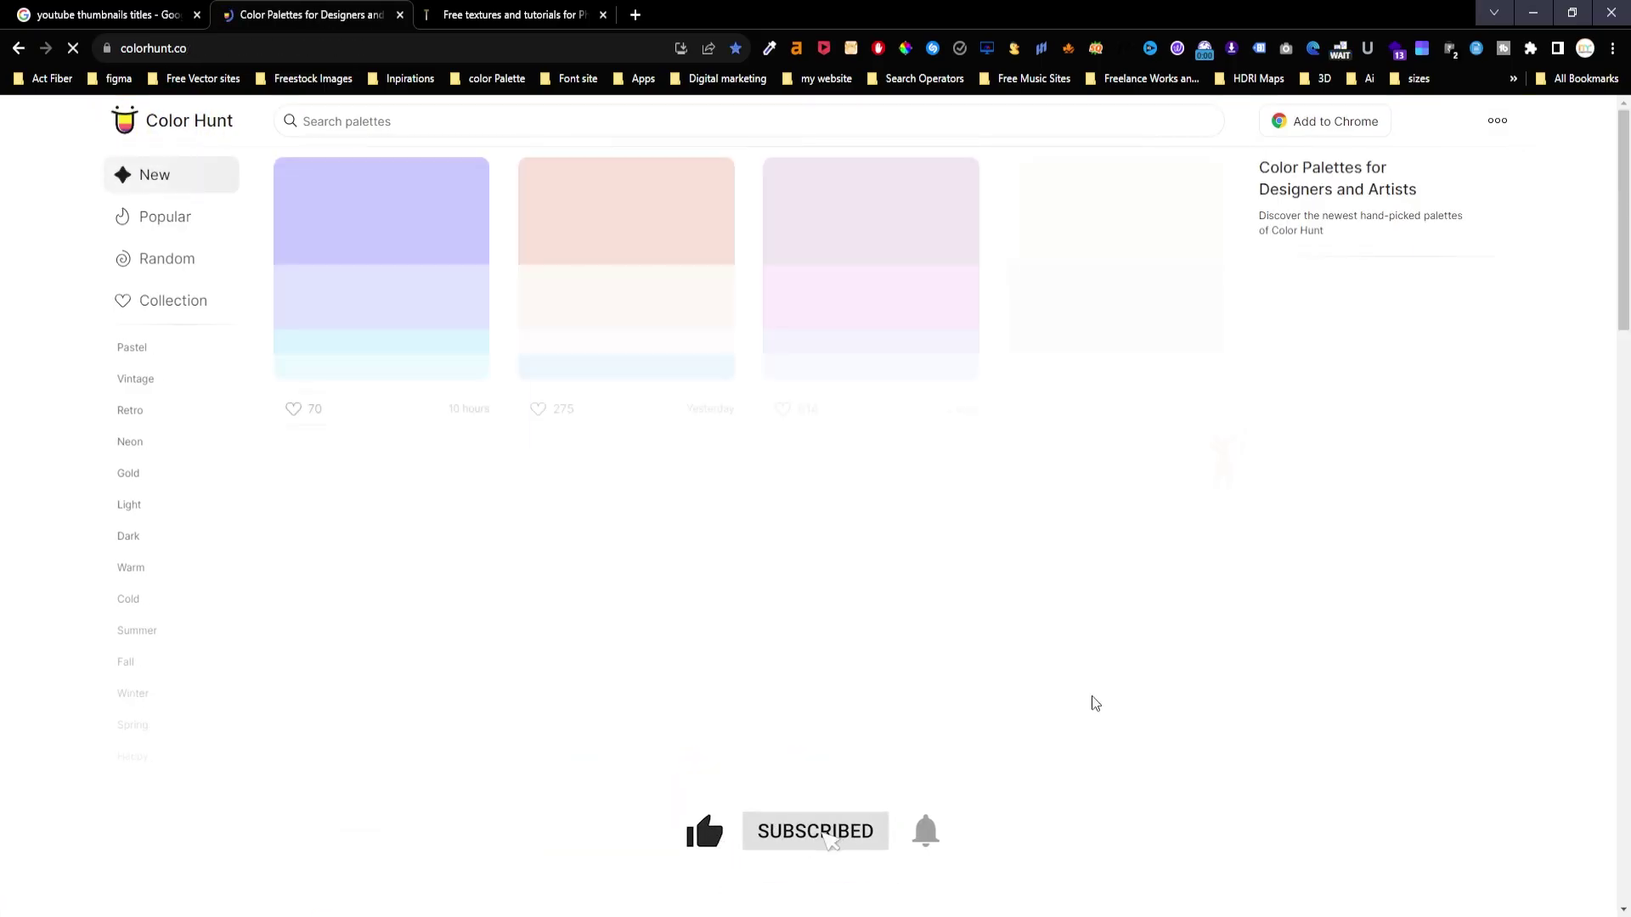
{"action": "left_click", "coordinate": [855, 186]}
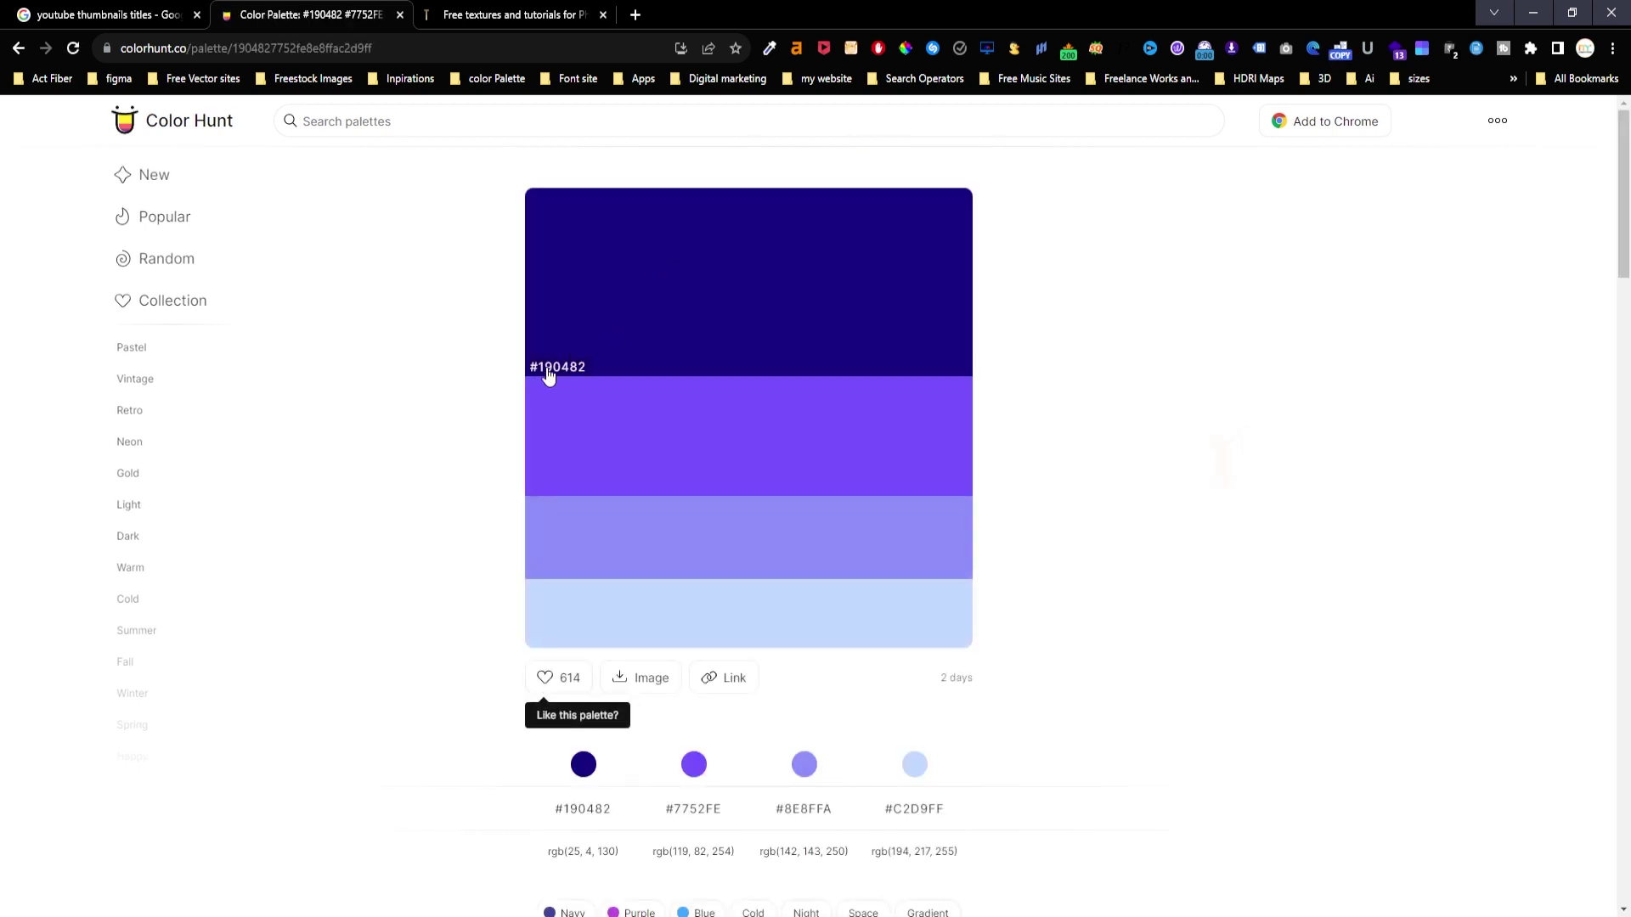
{"action": "key", "text": "alt"}
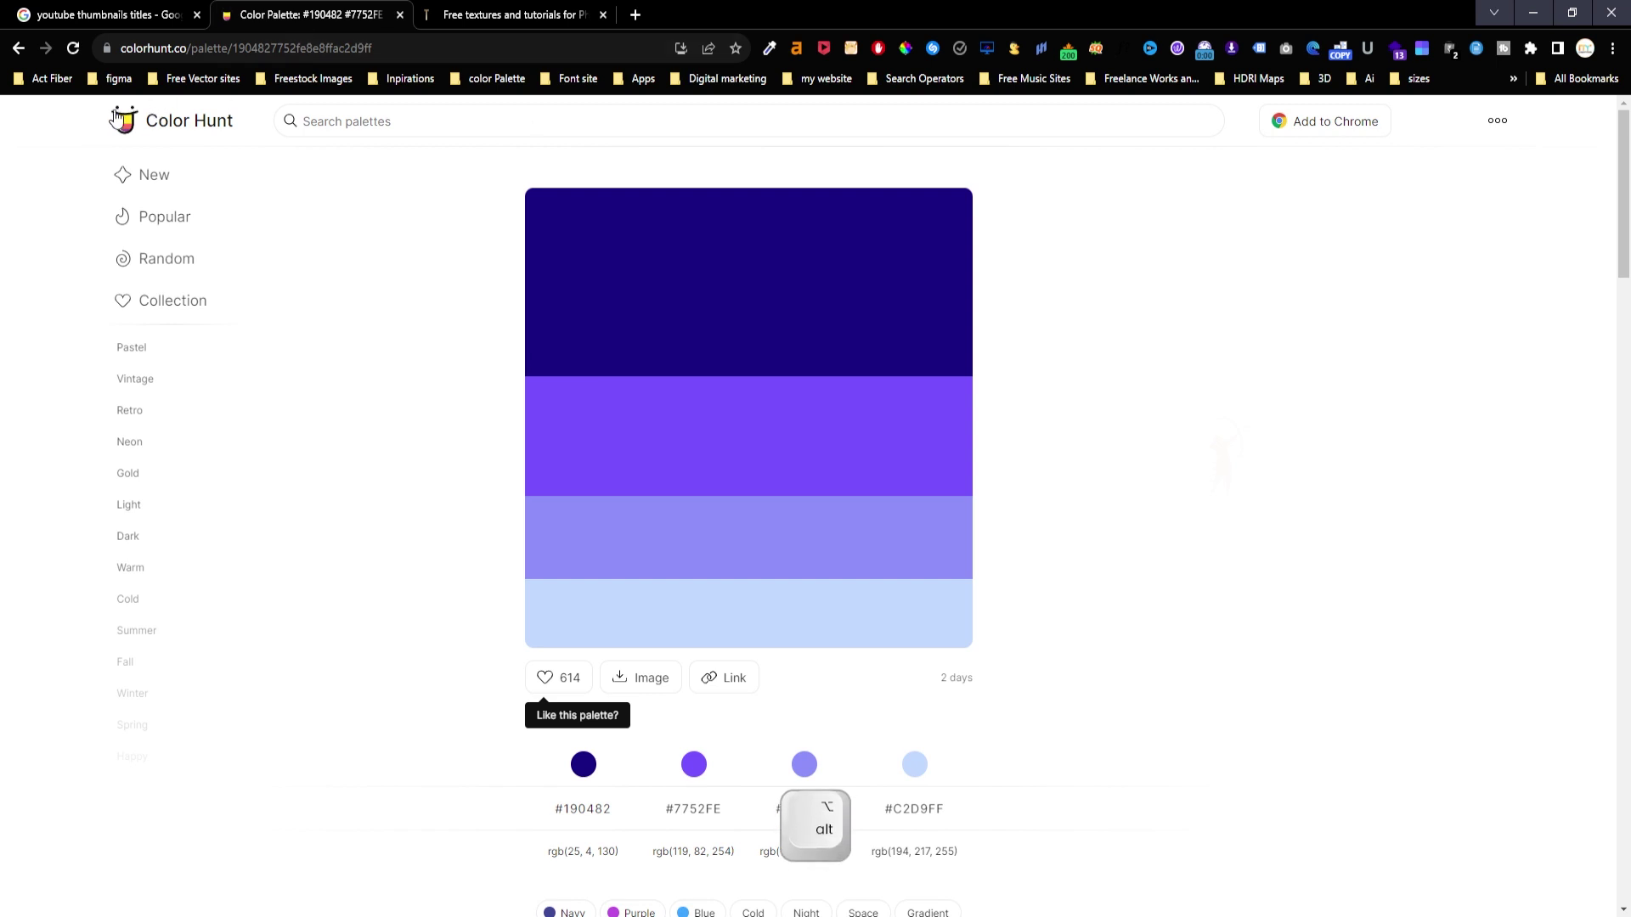
{"action": "left_click", "coordinate": [19, 49]}
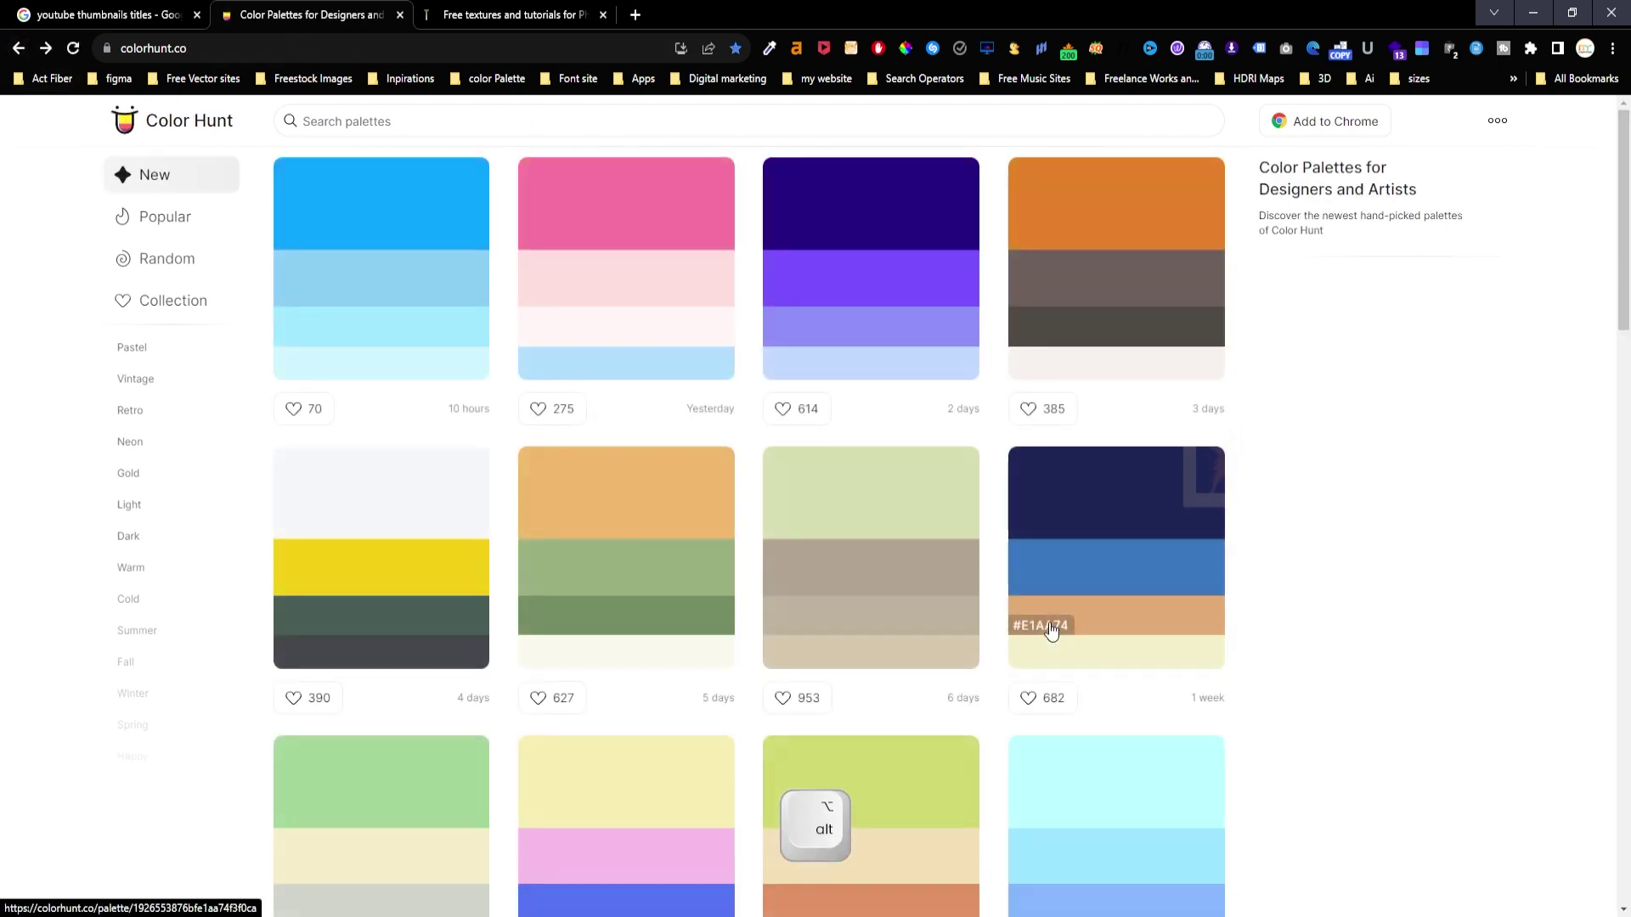
Browse Color Hunt's newest palettes, open the pink and light-blue one, and copy its pink colour code.
{"action": "scroll", "coordinate": [1051, 630], "scroll_direction": "down", "scroll_amount": 9}
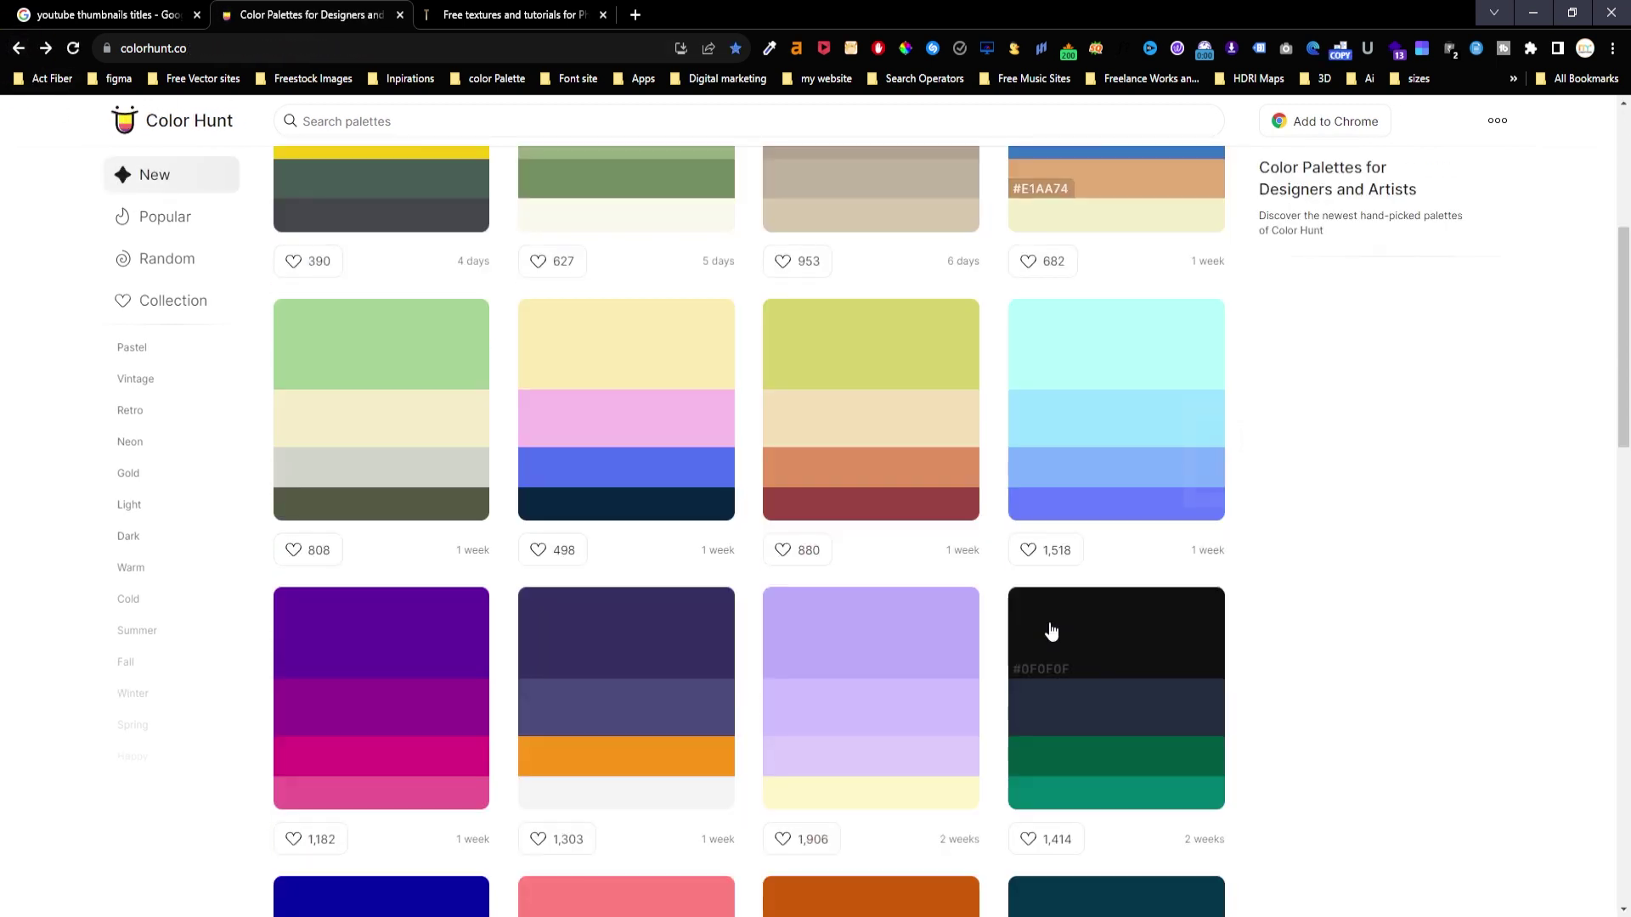
{"action": "scroll", "coordinate": [1051, 629], "scroll_direction": "down", "scroll_amount": 5}
{"action": "scroll", "coordinate": [1051, 629], "scroll_direction": "up", "scroll_amount": 13}
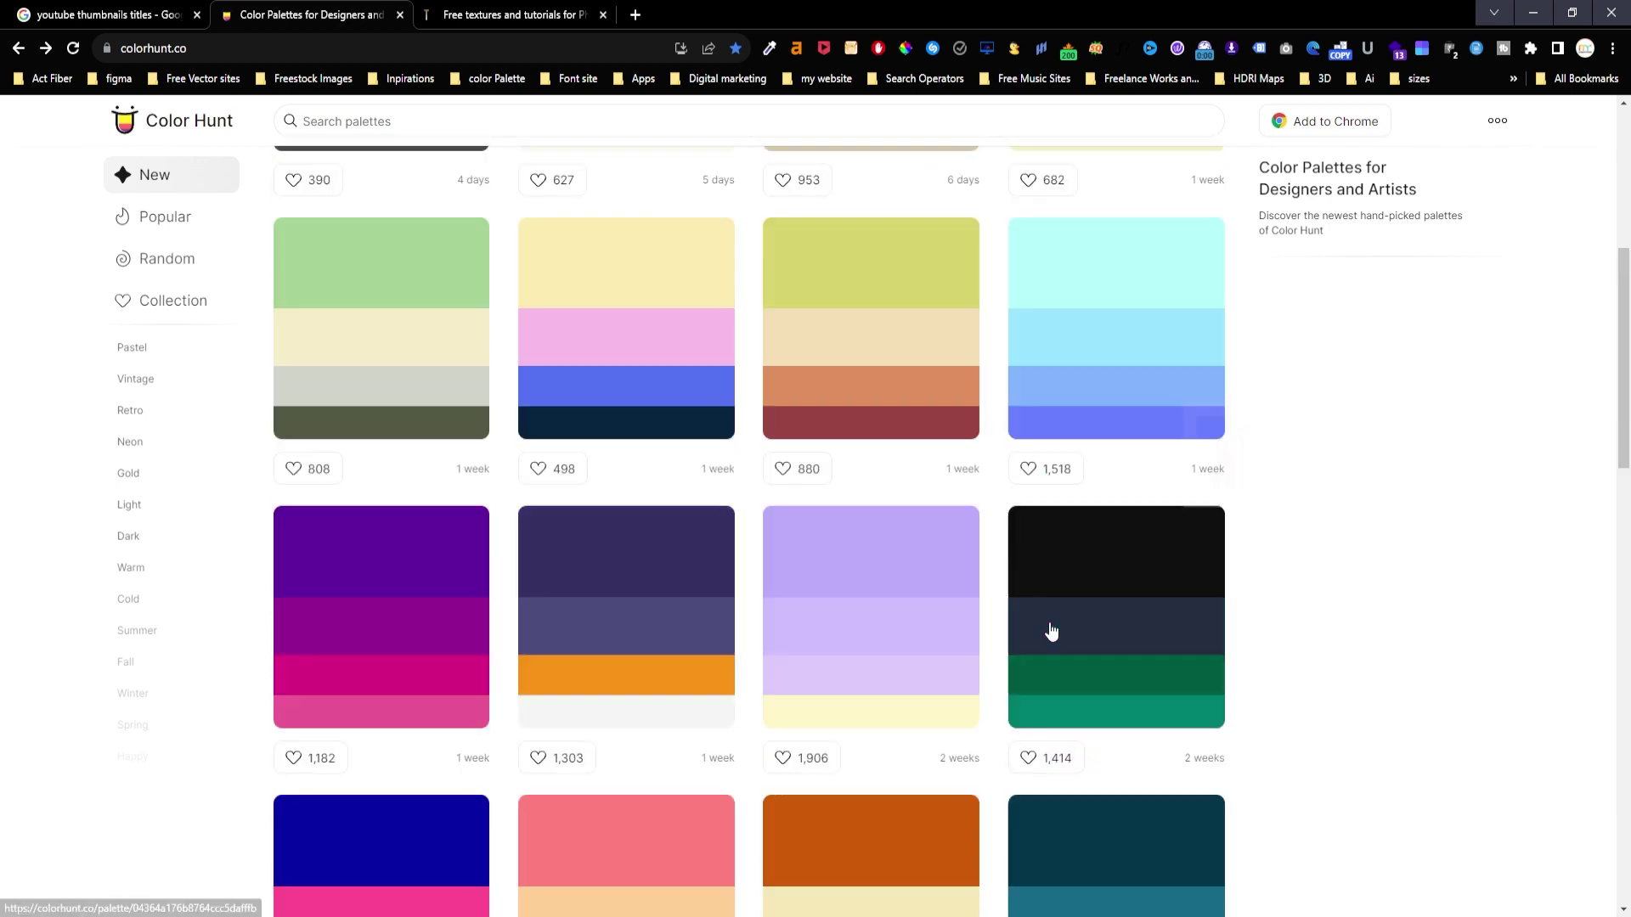
{"action": "left_click", "coordinate": [644, 209]}
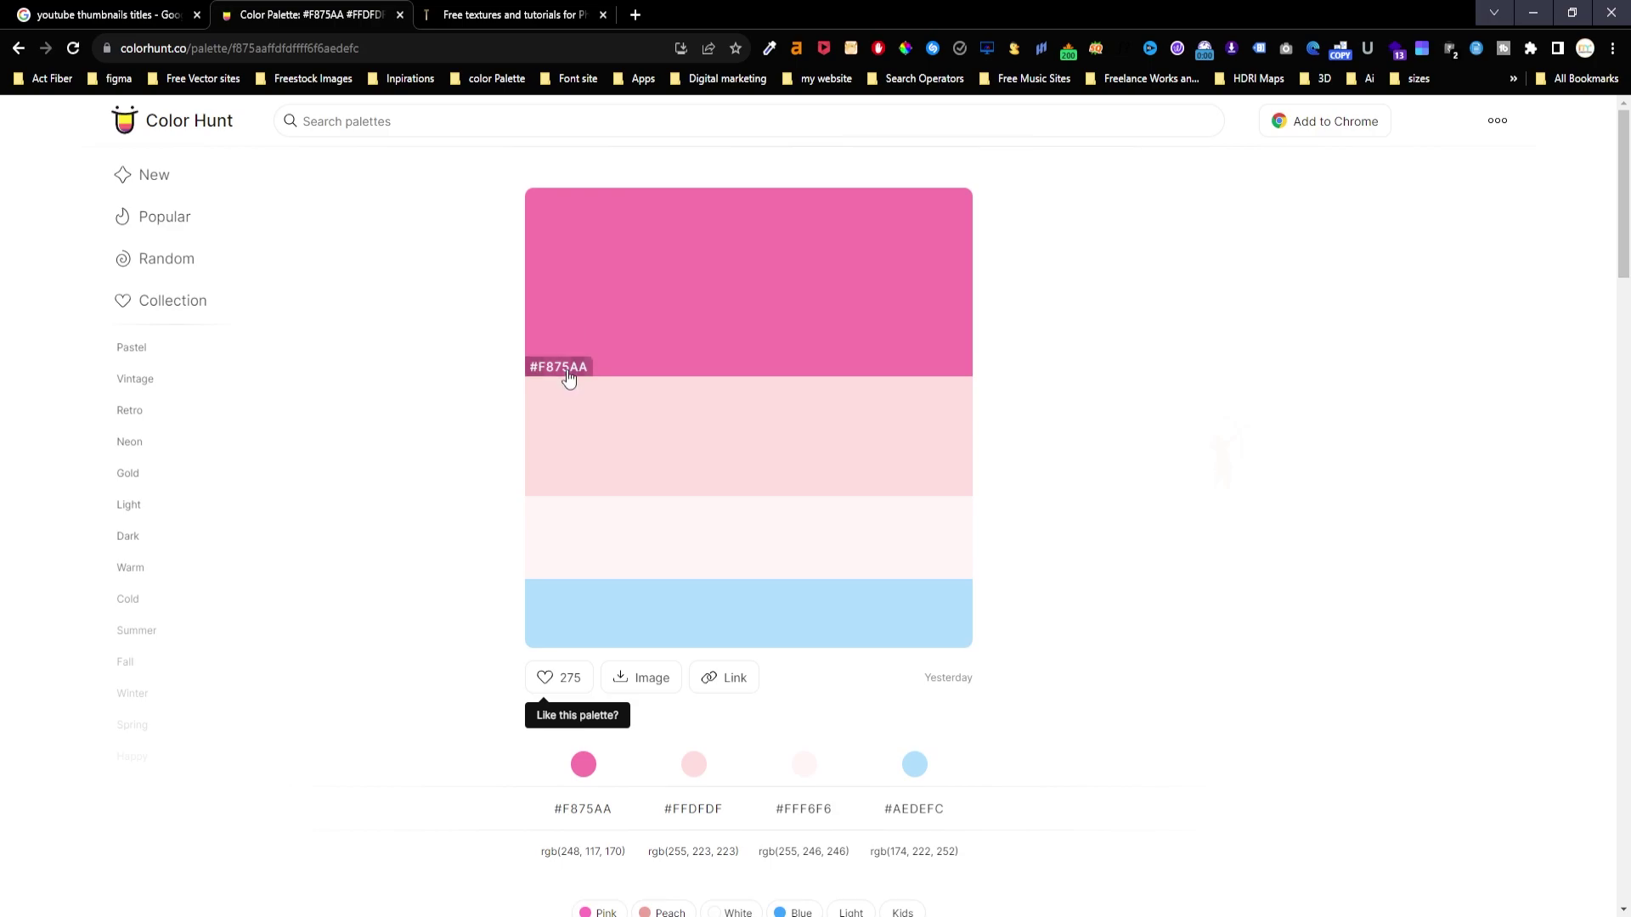
Back in Photoshop, add a Solid Color fill layer of F875AA beneath the girl and shift her slightly left.
{"action": "key", "text": "alt+Tab"}
{"action": "left_click", "coordinate": [1533, 906]}
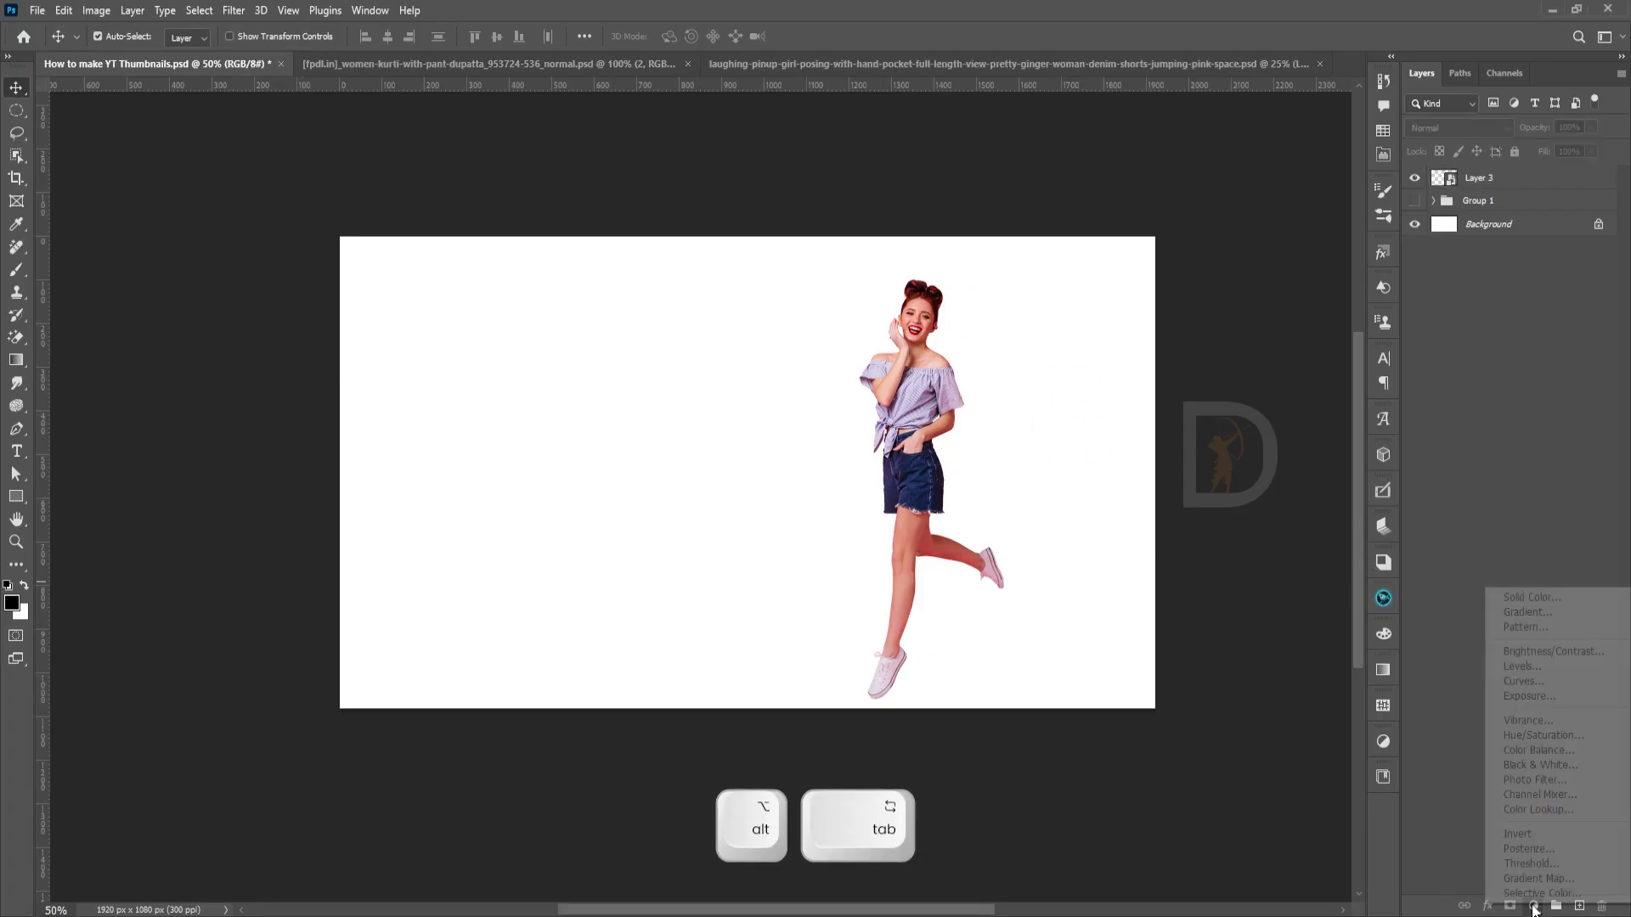
{"action": "left_click", "coordinate": [1536, 598]}
{"action": "type", "text": "F875AA"}
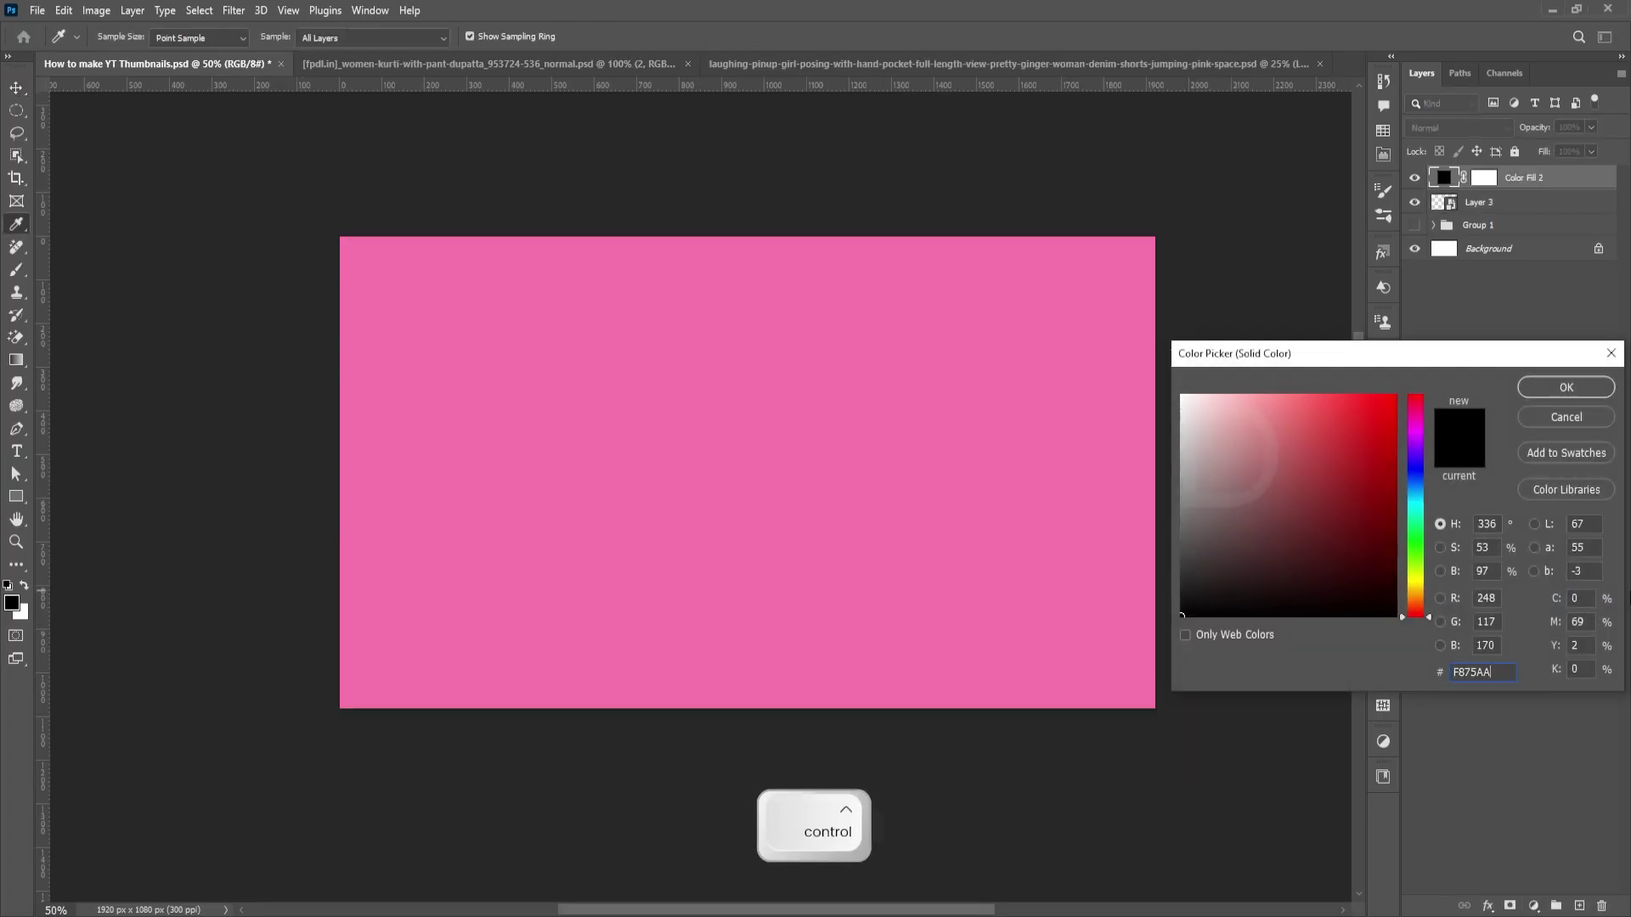
{"action": "left_click", "coordinate": [1566, 387]}
{"action": "left_click_drag", "start_coordinate": [1520, 178], "coordinate": [1520, 214]}
{"action": "left_click_drag", "start_coordinate": [958, 476], "coordinate": [875, 455]}
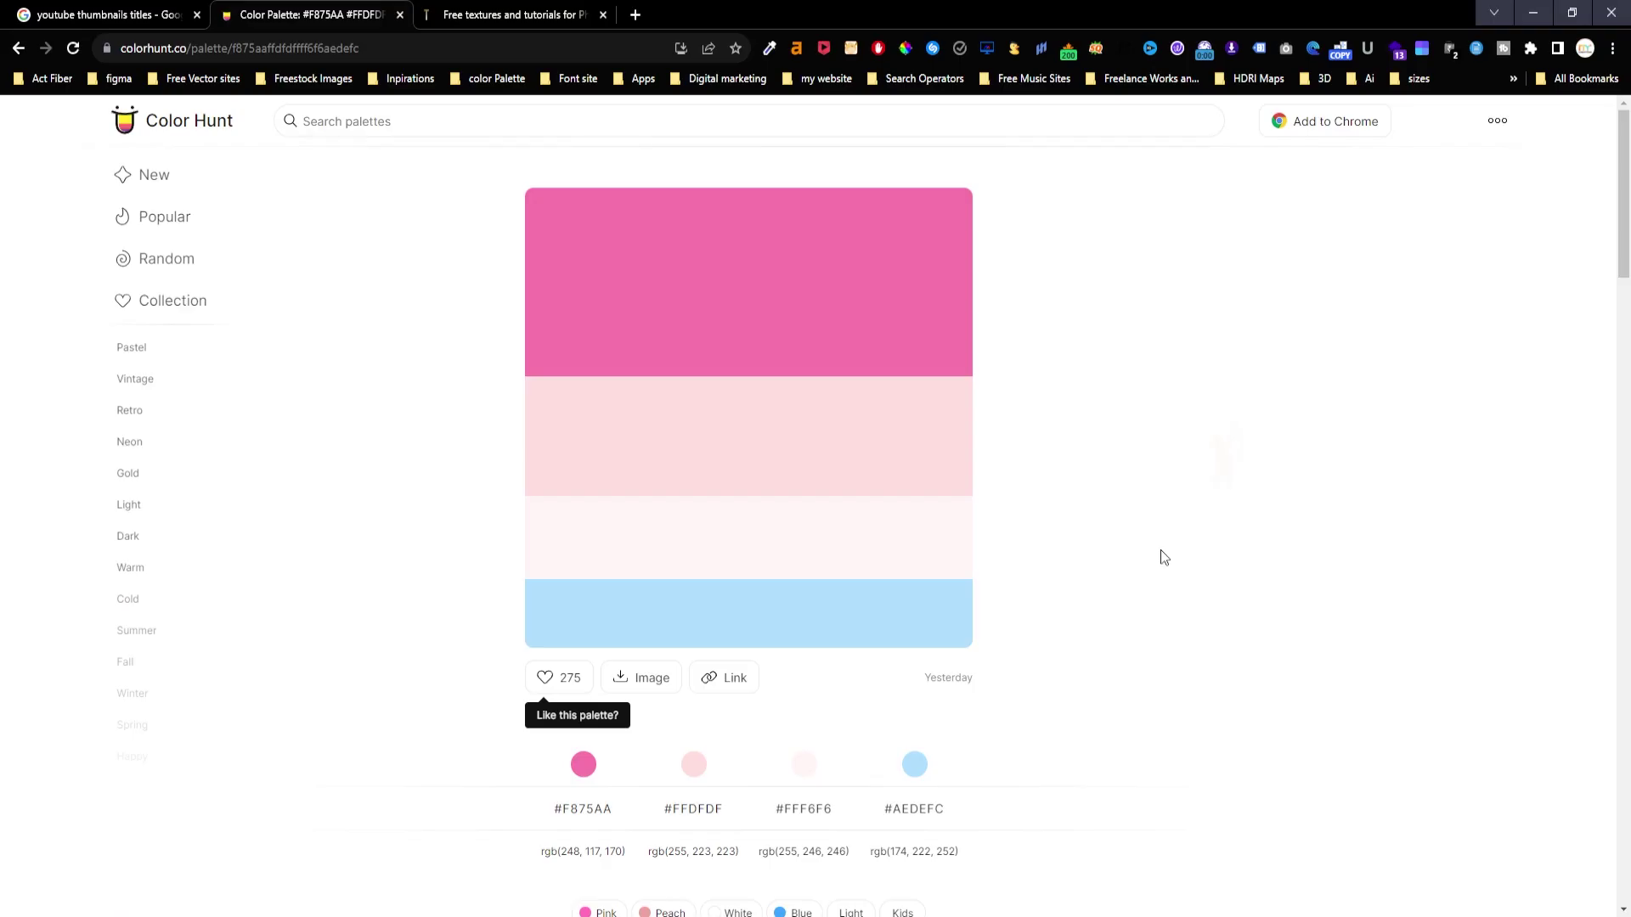
Switch to text.txt in Notepad and copy the line "youtube లో థంబ్నెయిల్ ఎలా క్రియేట్ చెయ్యాలి?".
{"action": "key", "text": "alt+Tab"}
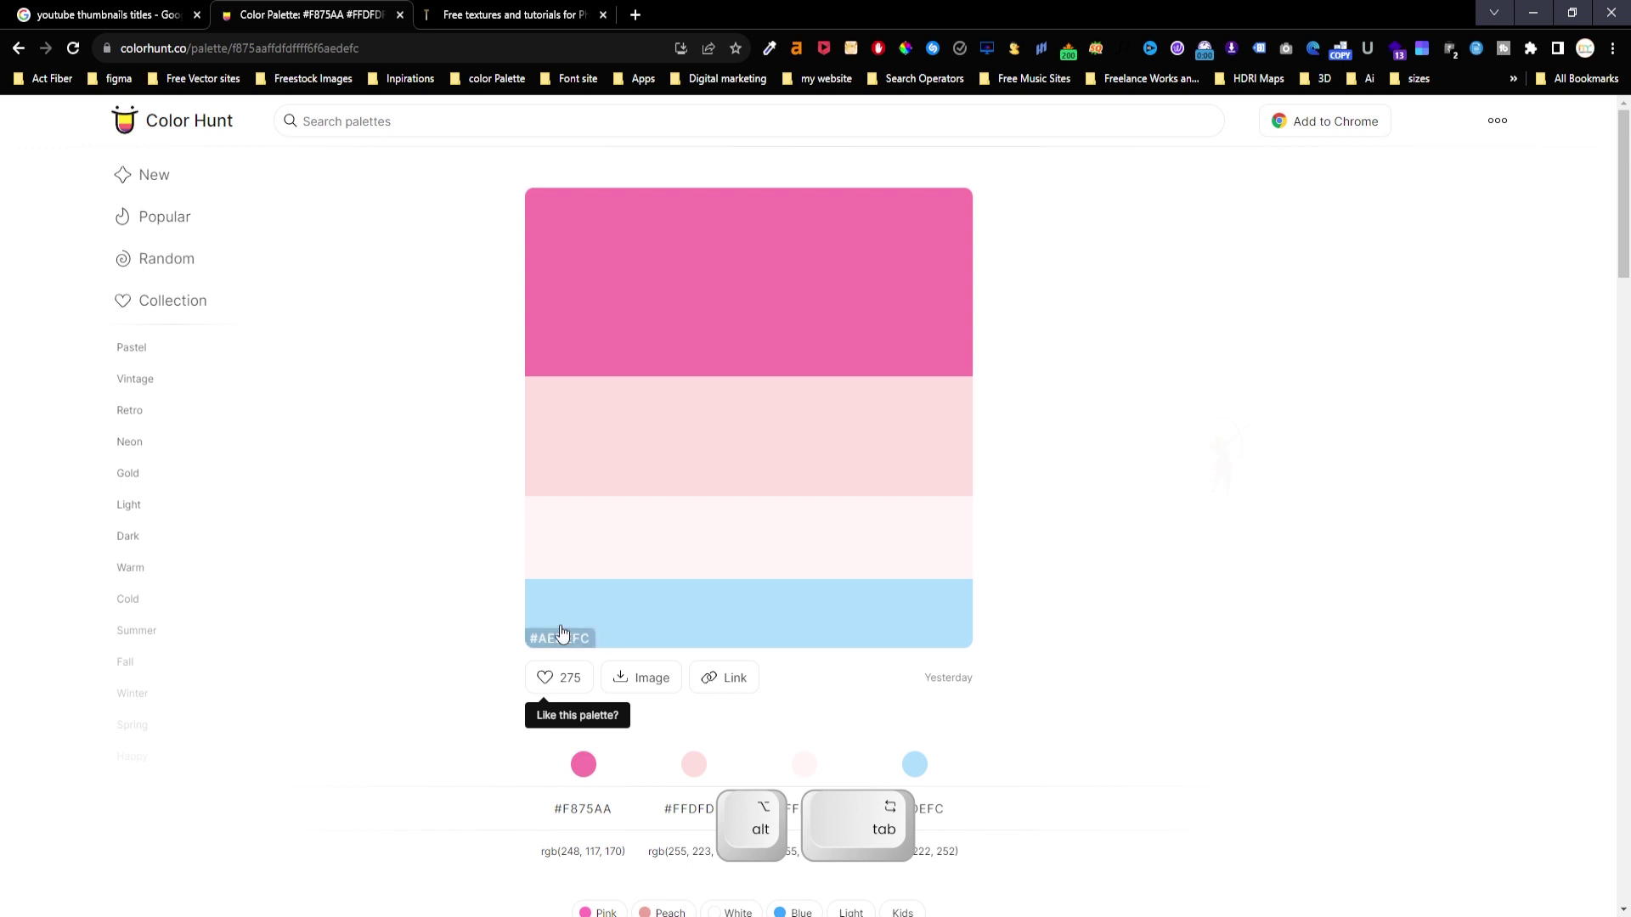
{"action": "key", "text": "alt+Tab"}
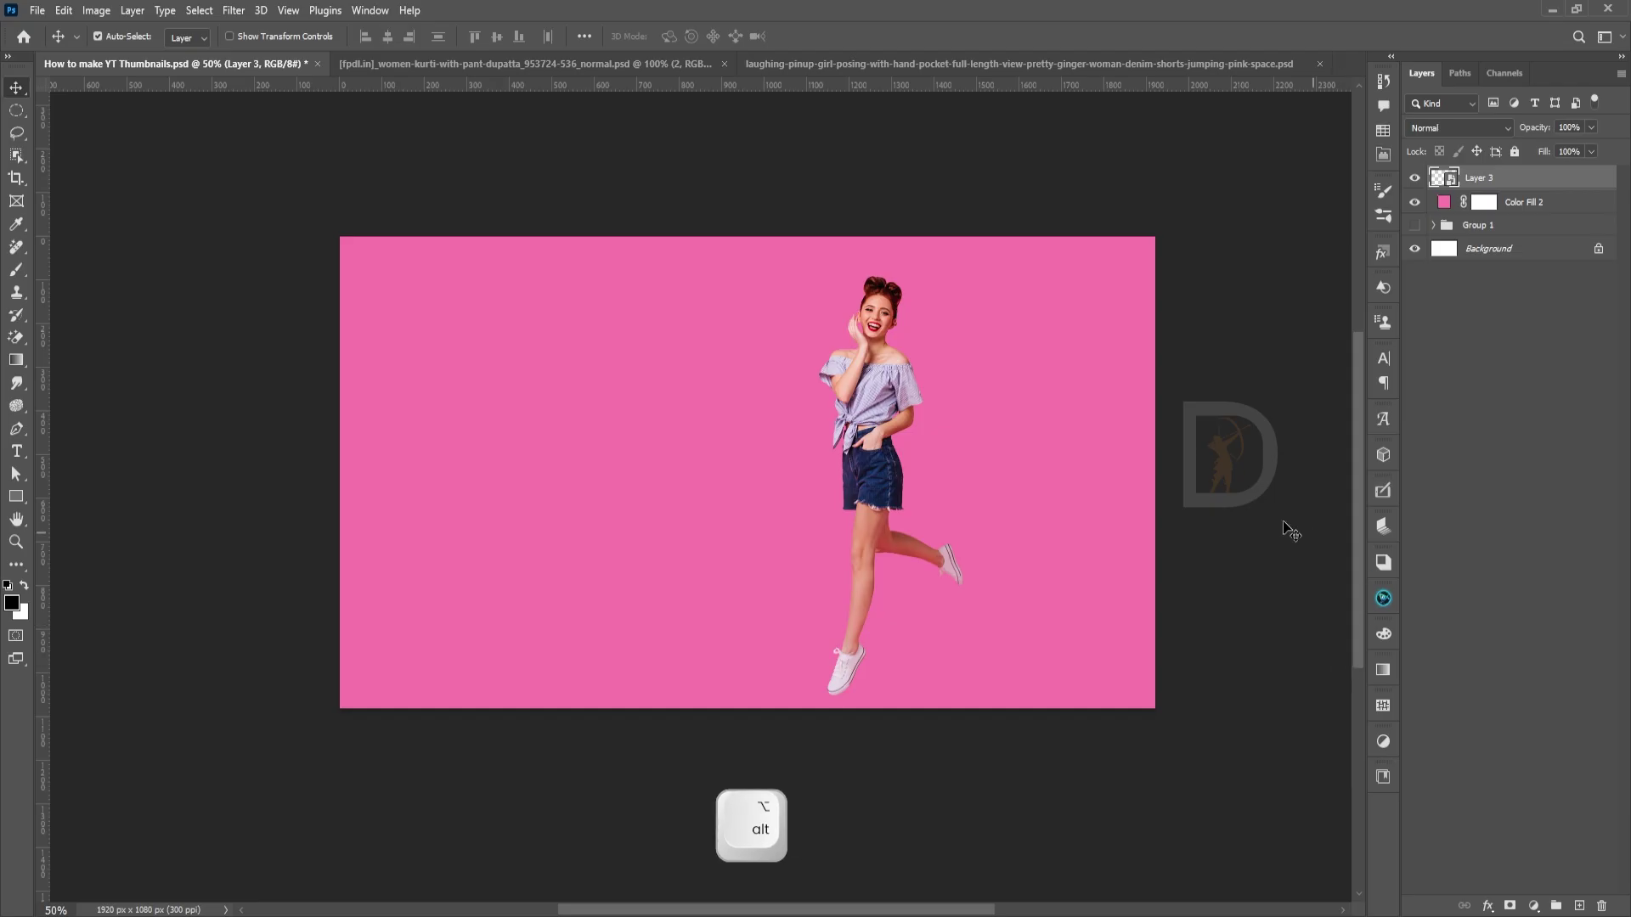
{"action": "key", "text": "alt+Tab"}
{"action": "key", "text": "alt+Tab"}
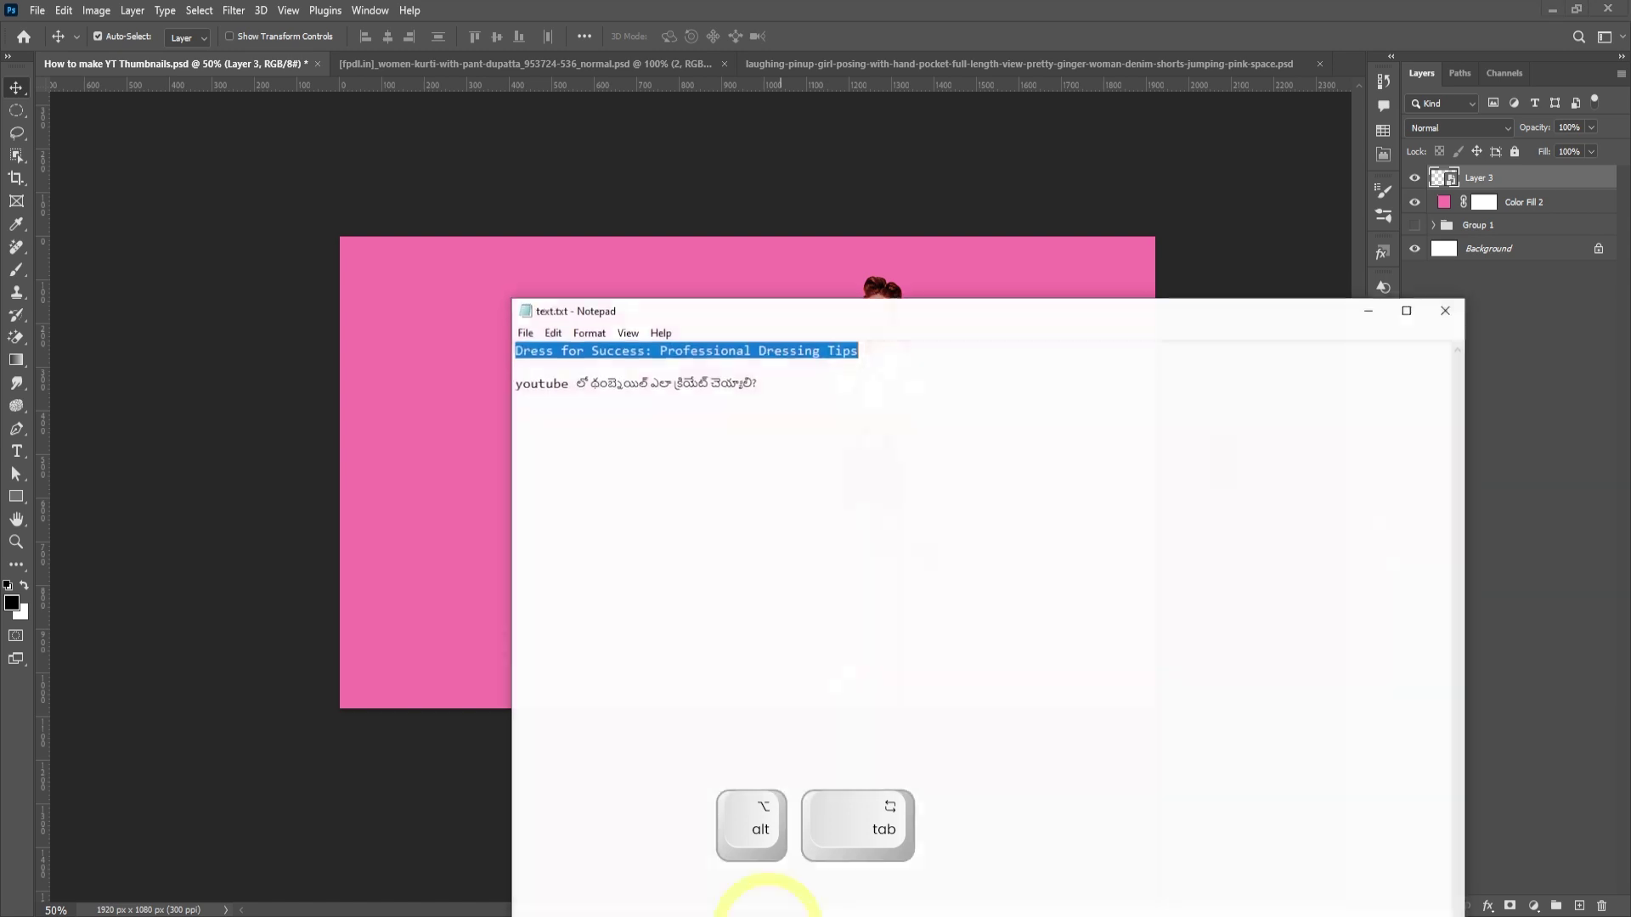
{"action": "left_click_drag", "start_coordinate": [767, 385], "coordinate": [512, 382]}
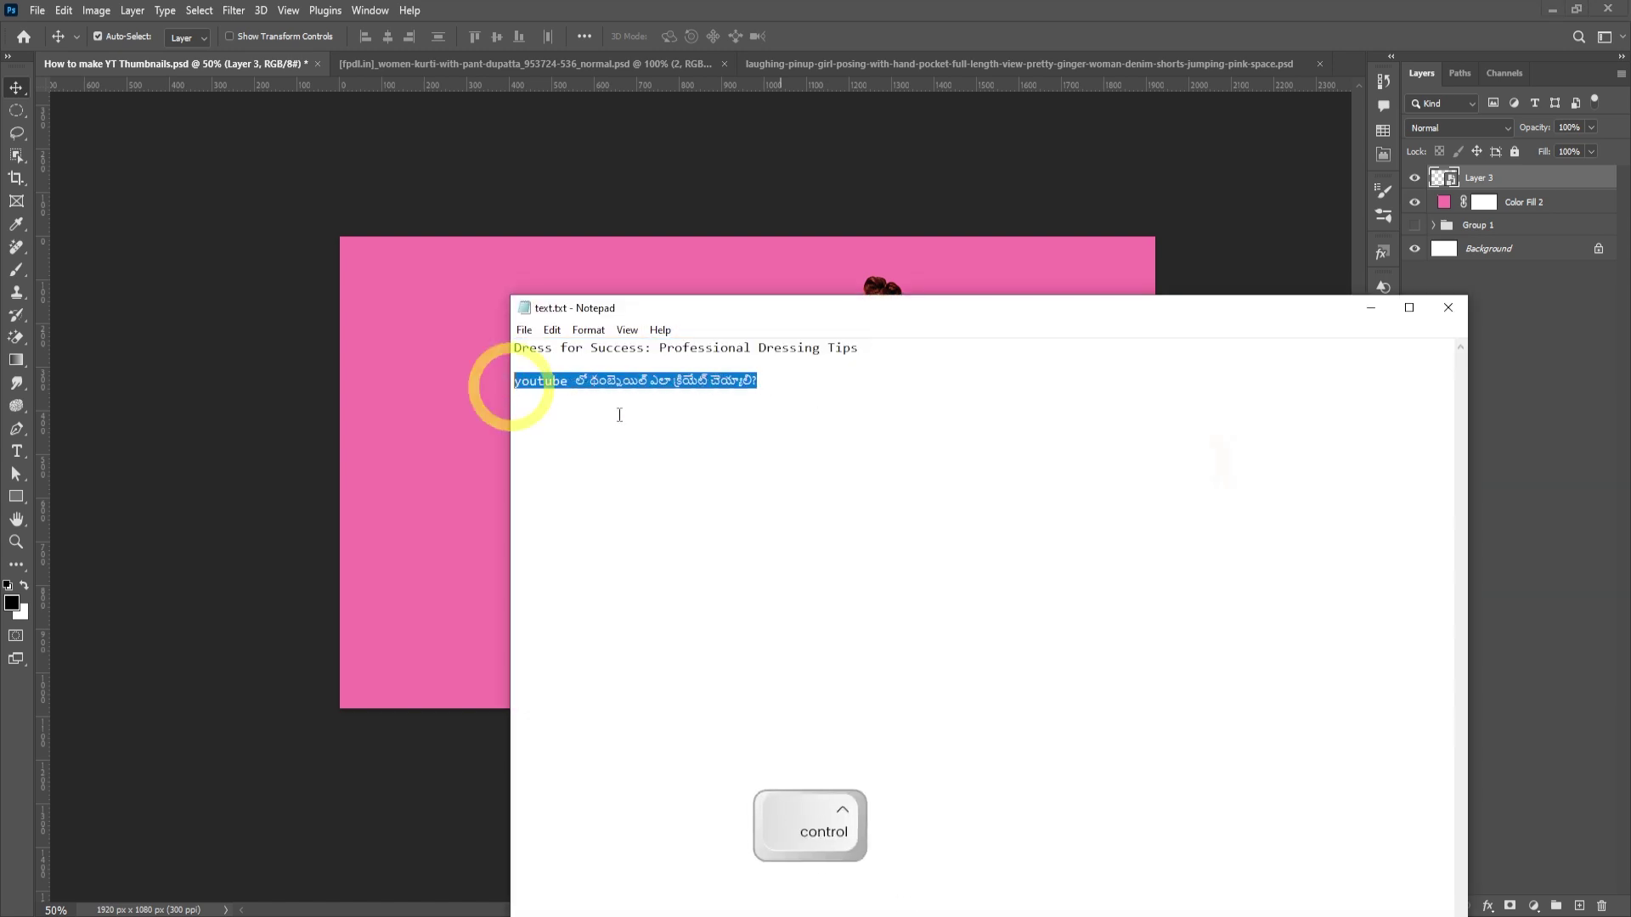
{"action": "key", "text": "ctrl+c"}
{"action": "left_click", "coordinate": [1374, 308]}
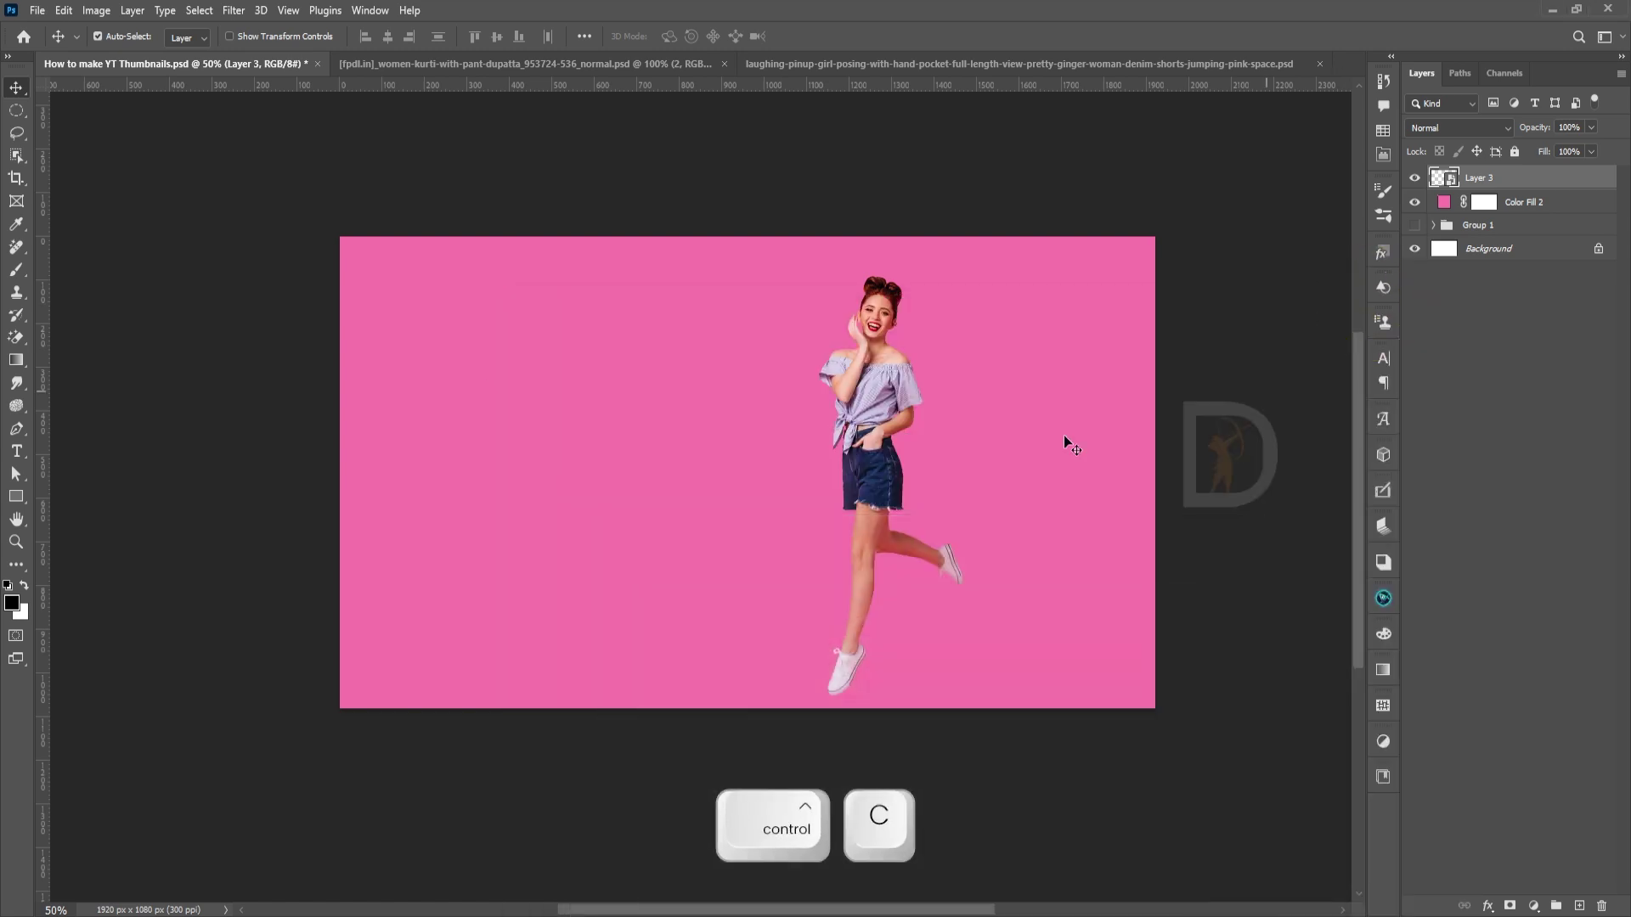
Paste the copied Telugu title line as a new text layer above the pink fill, starting left of the girl.
{"action": "left_click", "coordinate": [577, 428]}
{"action": "key", "text": "t"}
{"action": "left_click", "coordinate": [515, 431]}
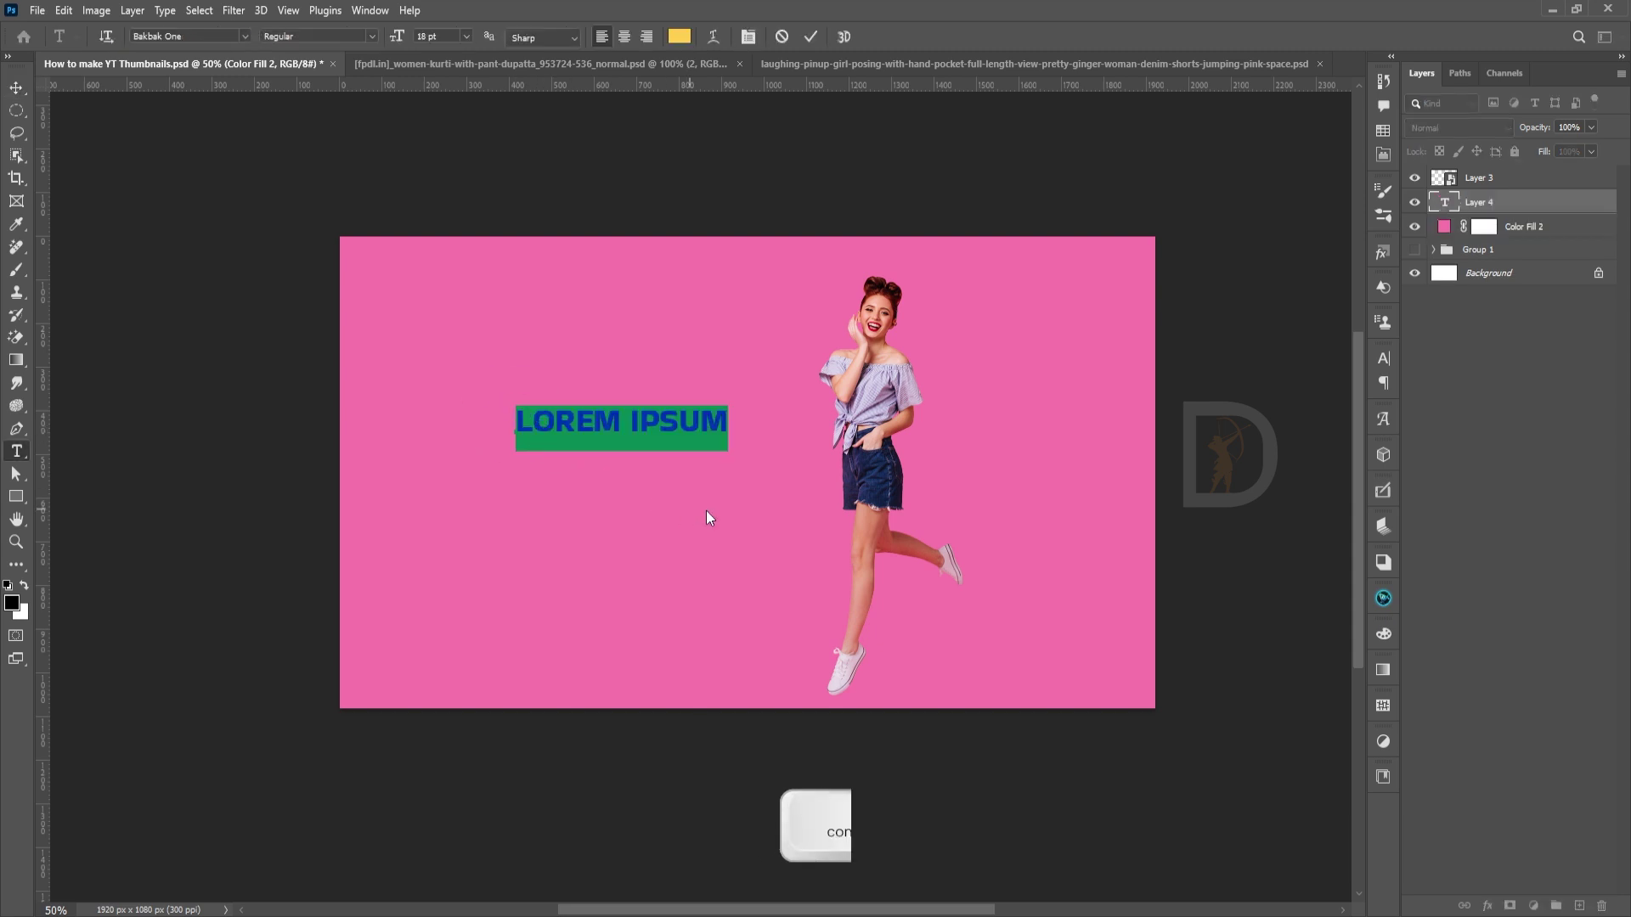
{"action": "key", "text": "ctrl+v"}
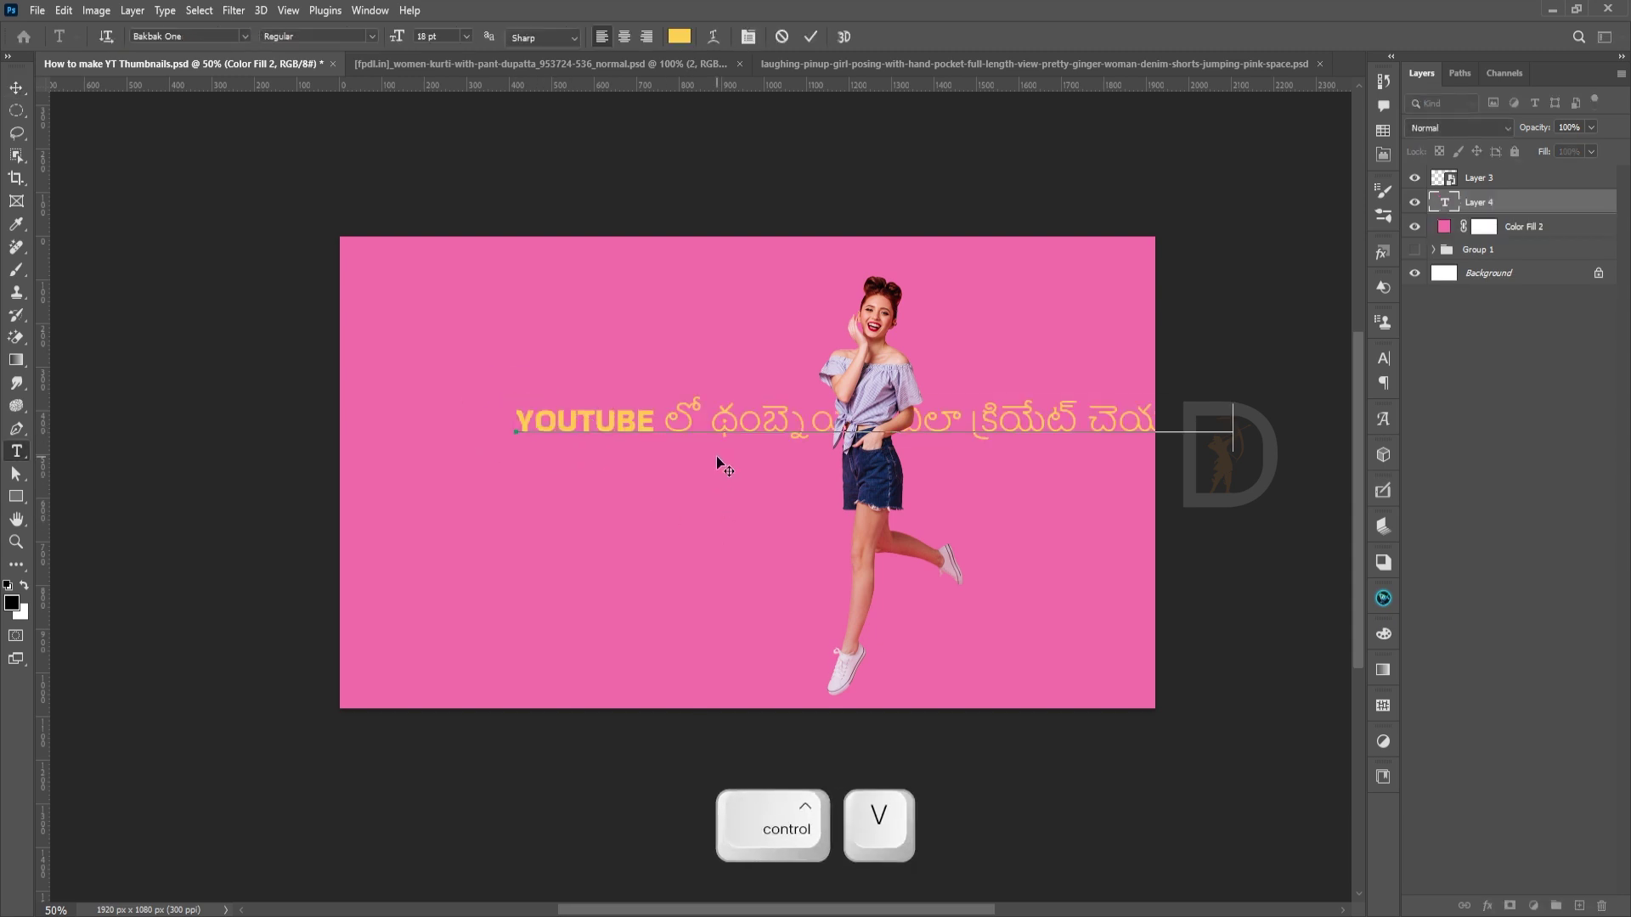
Break the title after "YOUTUBE లో" and cut the remaining Telugu phrase out of the text layer.
{"action": "key", "text": "Return"}
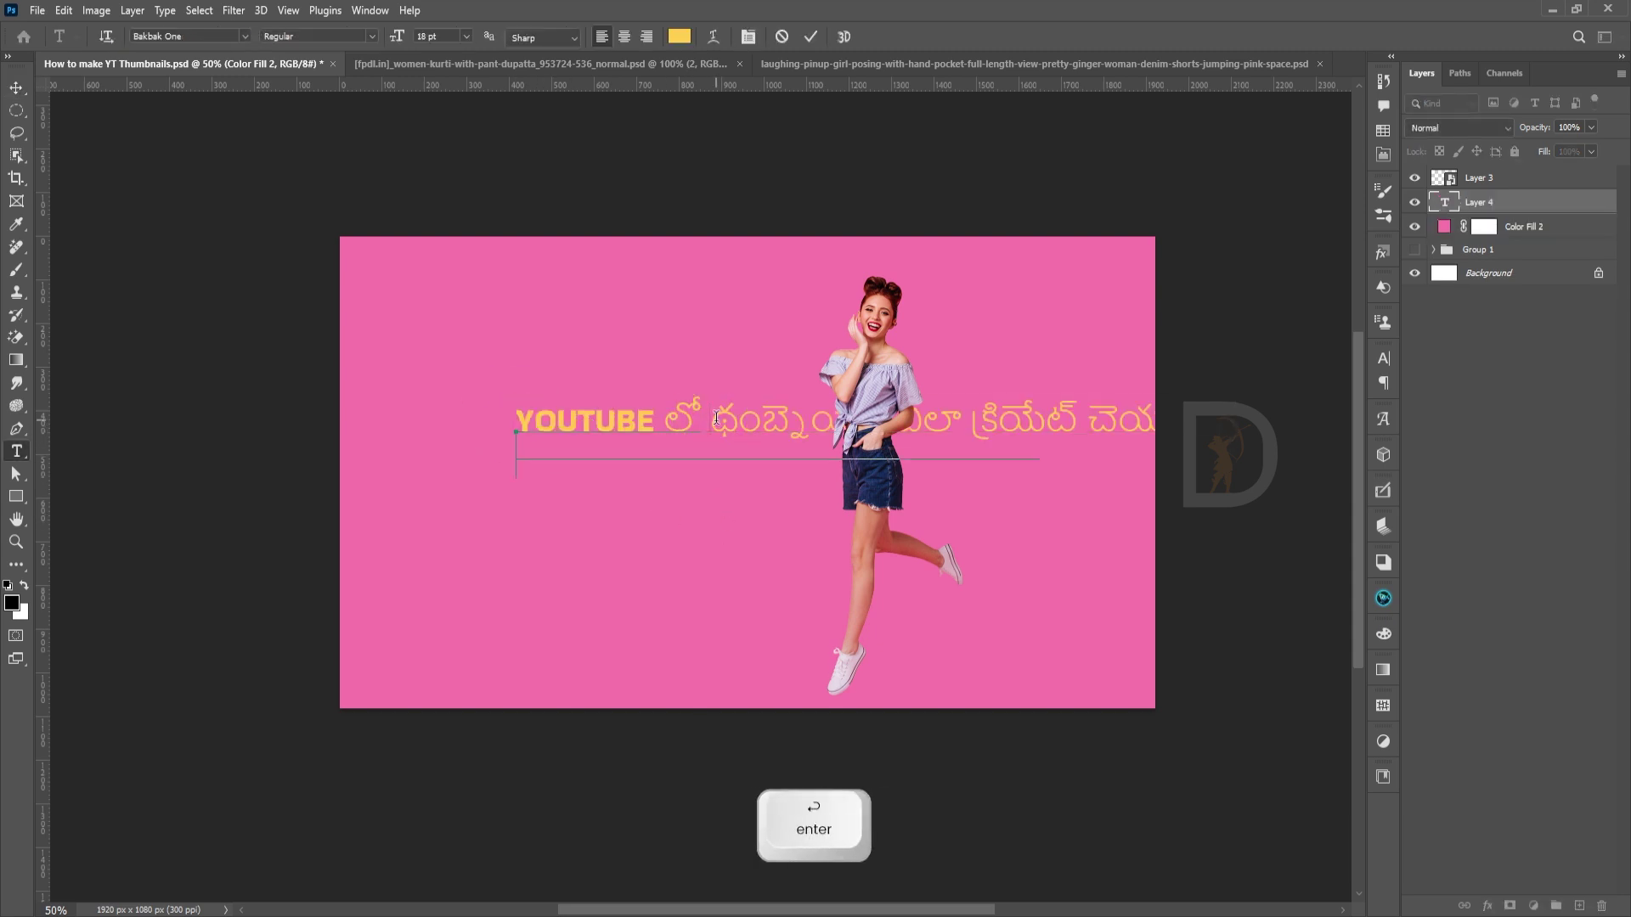
{"action": "key", "text": "Return"}
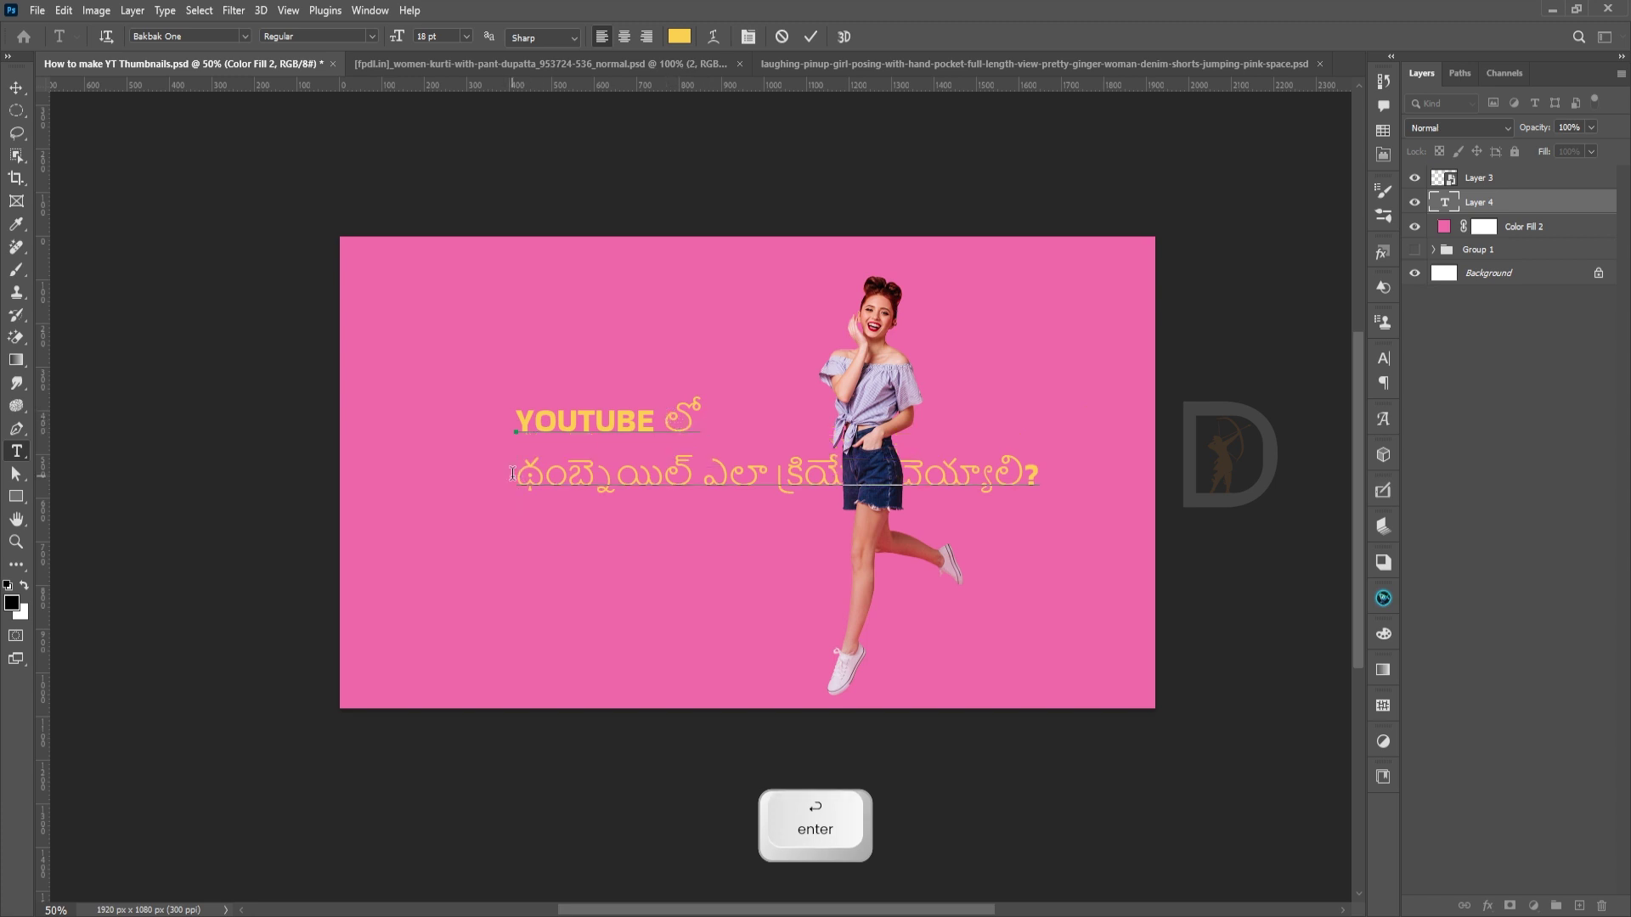
{"action": "left_click", "coordinate": [1105, 471], "text": "shift"}
{"action": "key", "text": "BackSpace"}
{"action": "key", "text": "BackSpace"}
{"action": "key", "text": "BackSpace"}
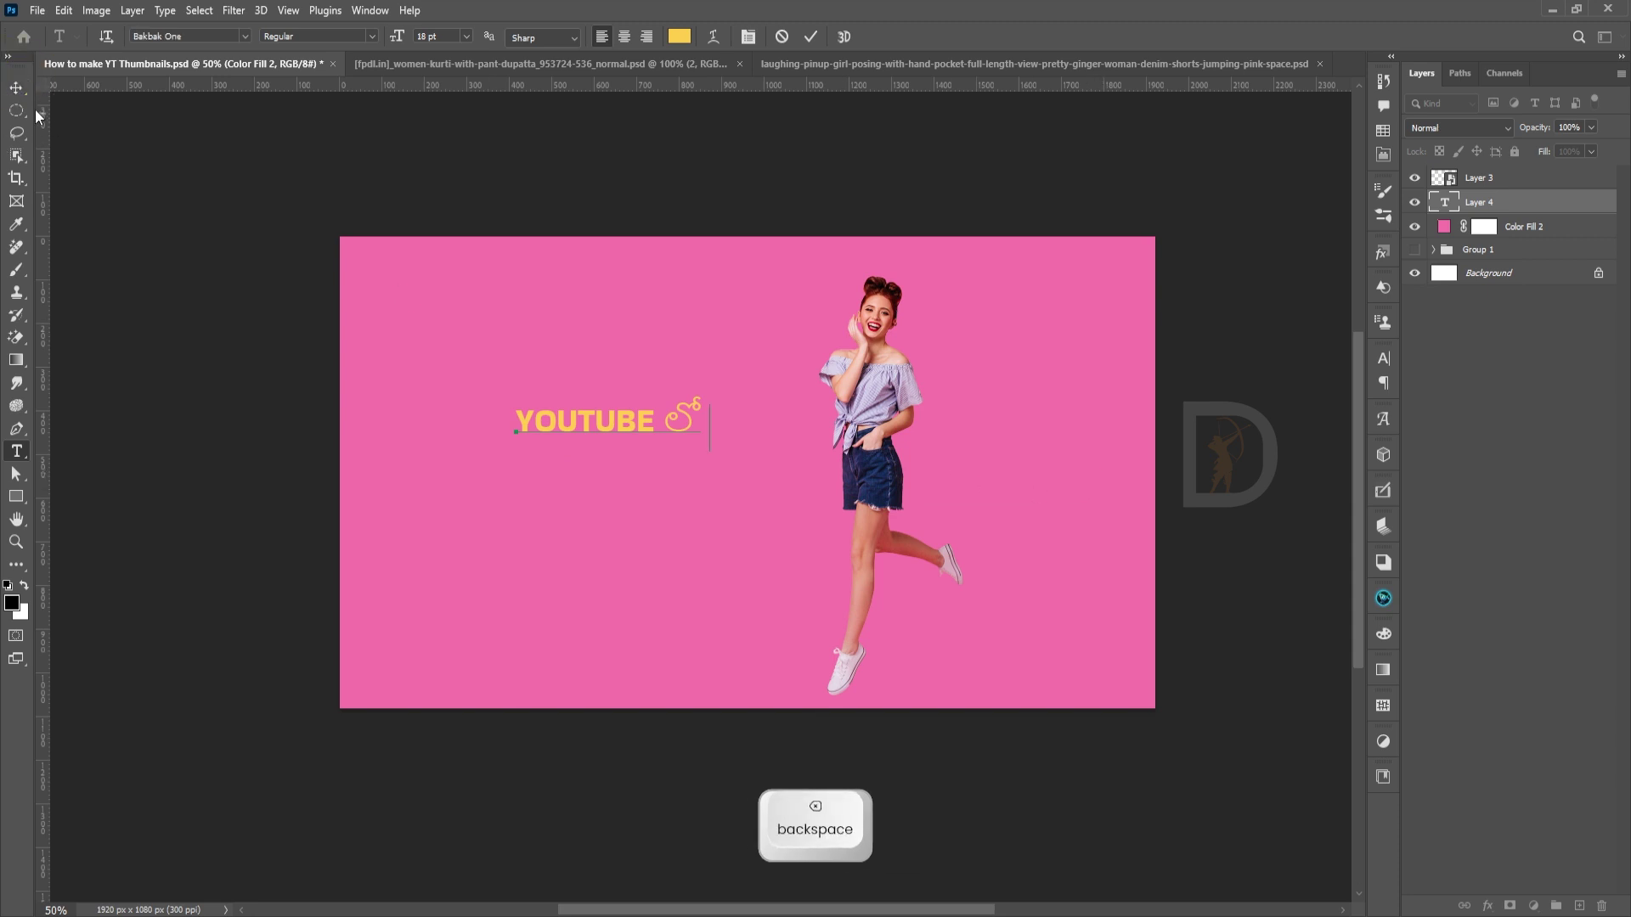
Duplicate the "YOUTUBE లో" text below itself and replace the copy's wording with "థంబ్నెయిల్ ఎలా క్రియేట్ చెయ్యాలి?".
{"action": "left_click", "coordinate": [16, 87]}
{"action": "left_click_drag", "start_coordinate": [617, 423], "coordinate": [585, 450]}
{"action": "key", "text": "t"}
{"action": "left_click", "coordinate": [644, 459]}
{"action": "key", "text": "ctrl+a"}
{"action": "key", "text": "ctrl+v"}
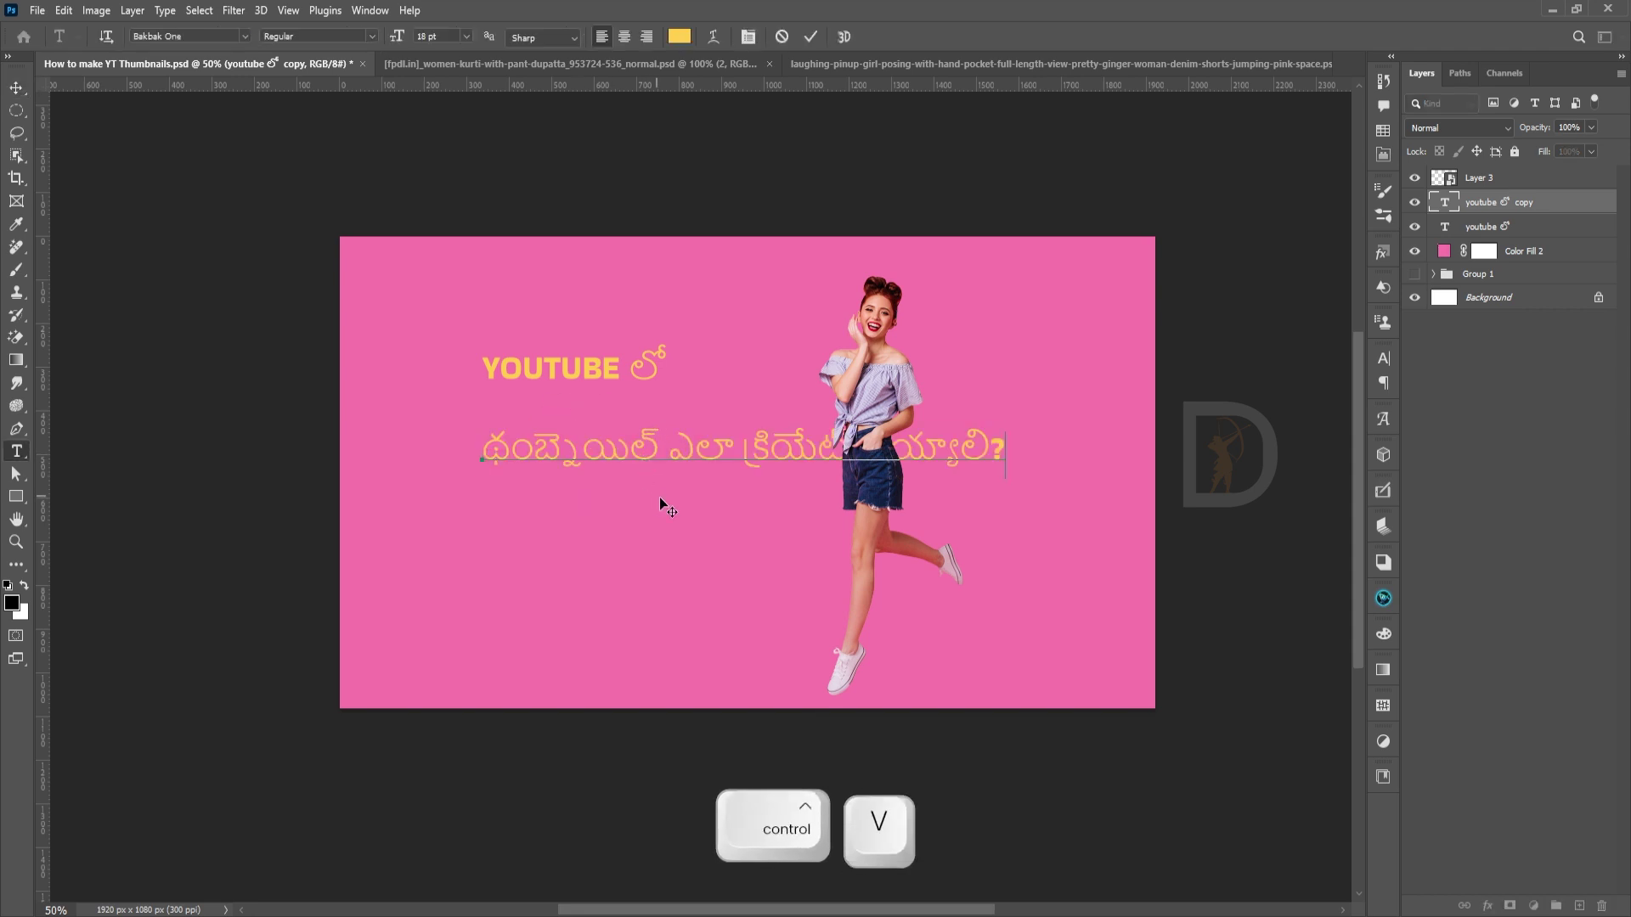
{"action": "key", "text": "ctrl+a"}
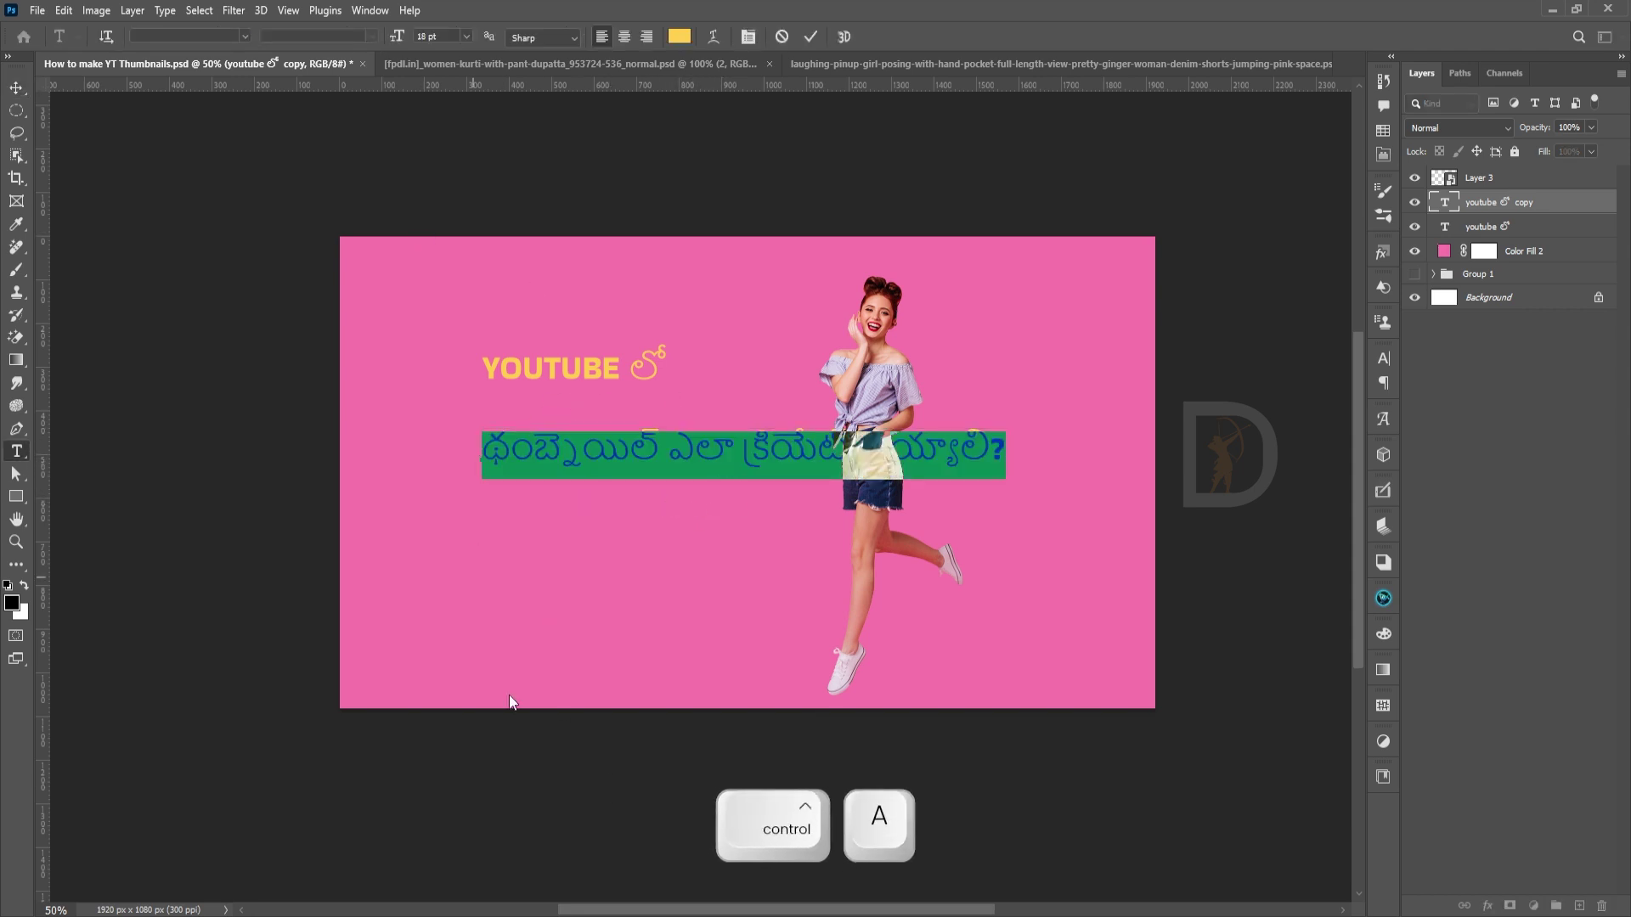
{"action": "left_click", "coordinate": [17, 88]}
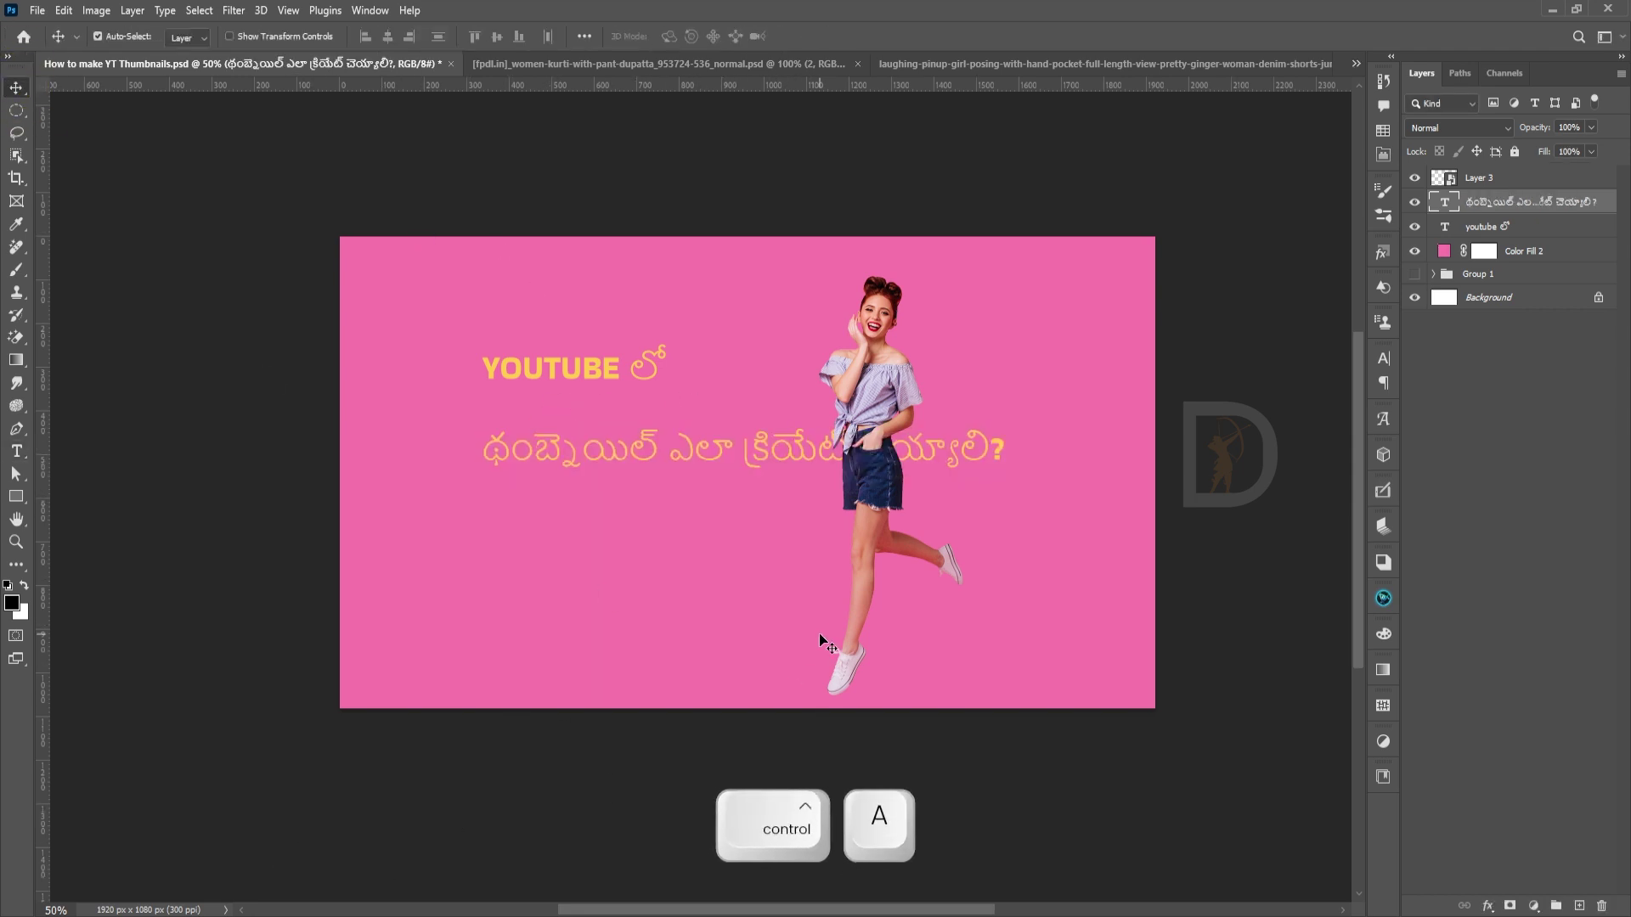
Split the lower Telugu text into two lines with a break after "థంబ్నెయిల్".
{"action": "double_click", "coordinate": [726, 450]}
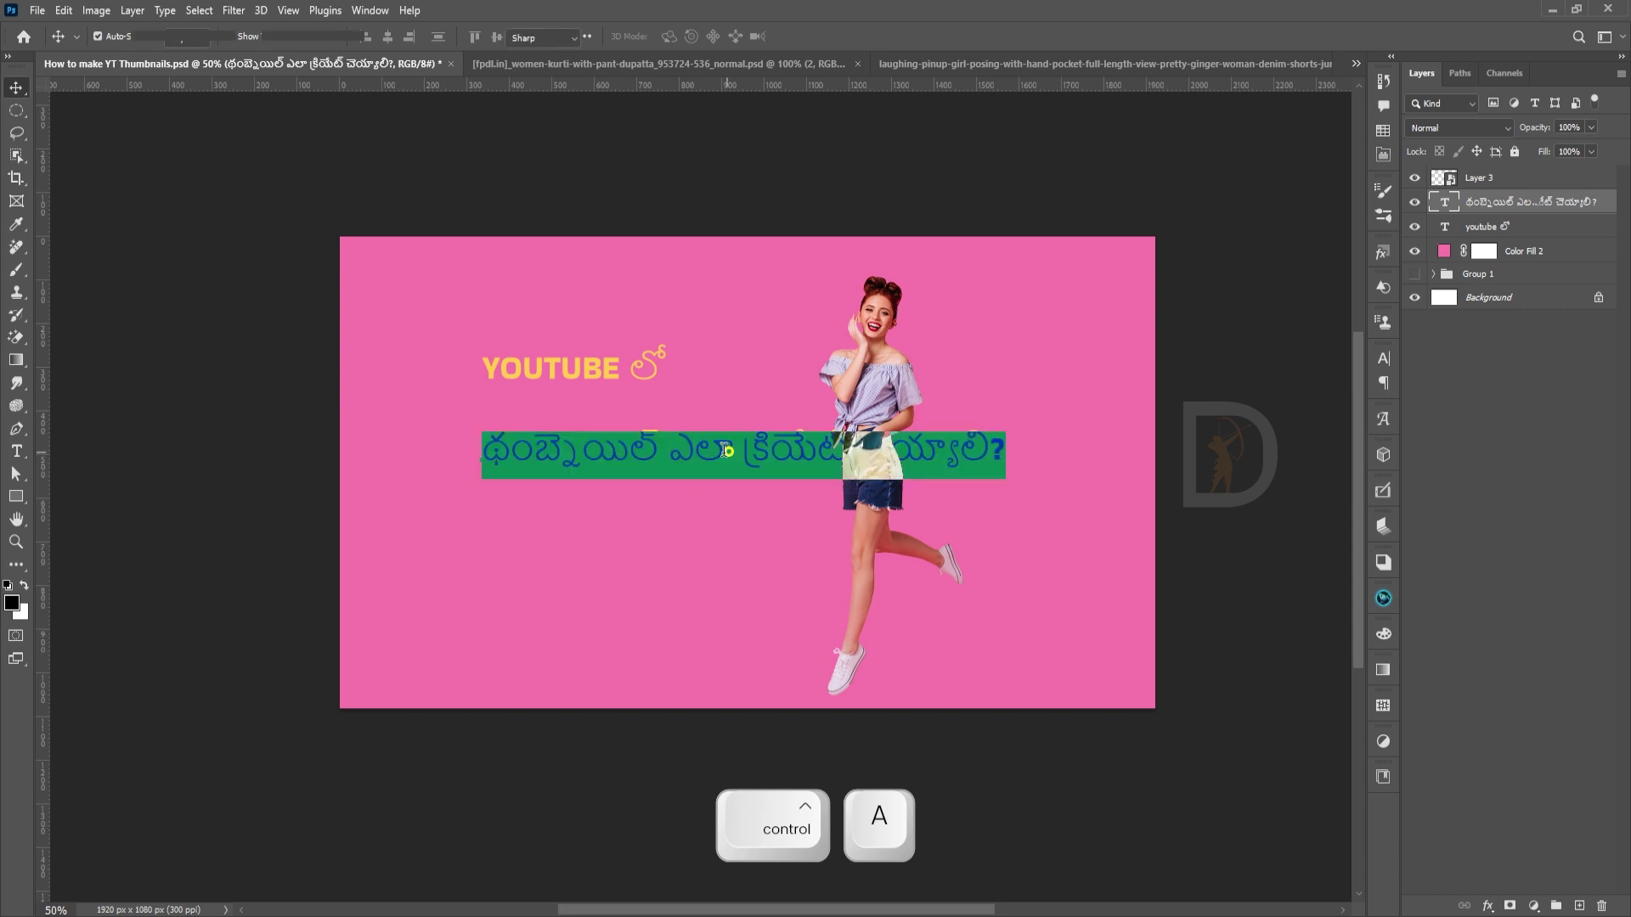
{"action": "left_click", "coordinate": [678, 443]}
{"action": "key", "text": "Return"}
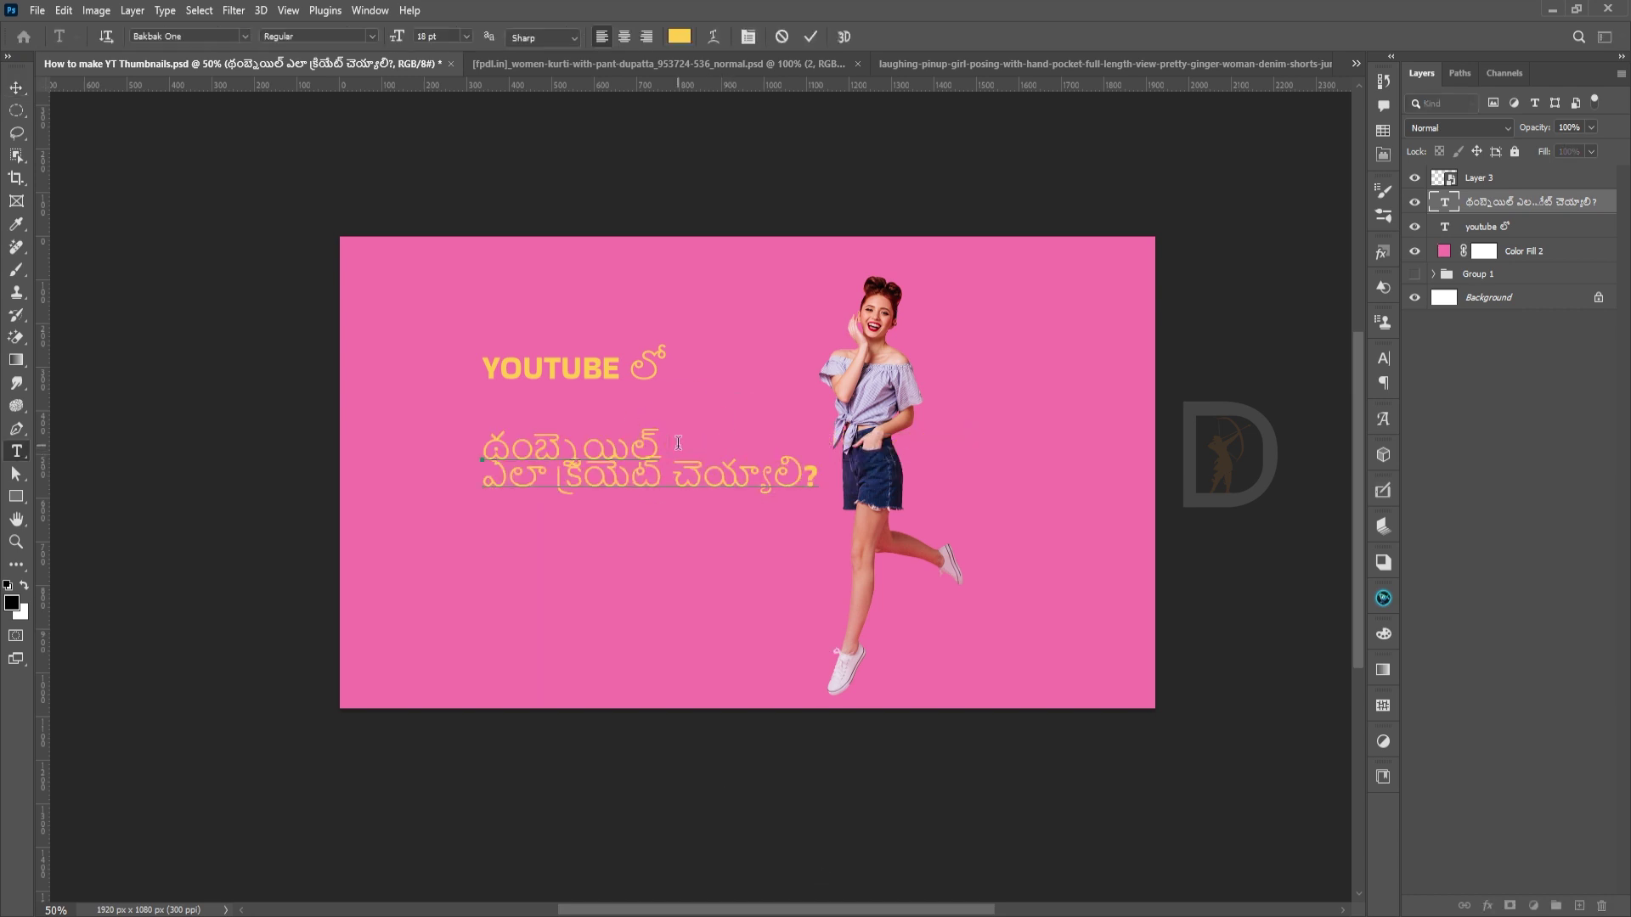
{"action": "left_click", "coordinate": [15, 86]}
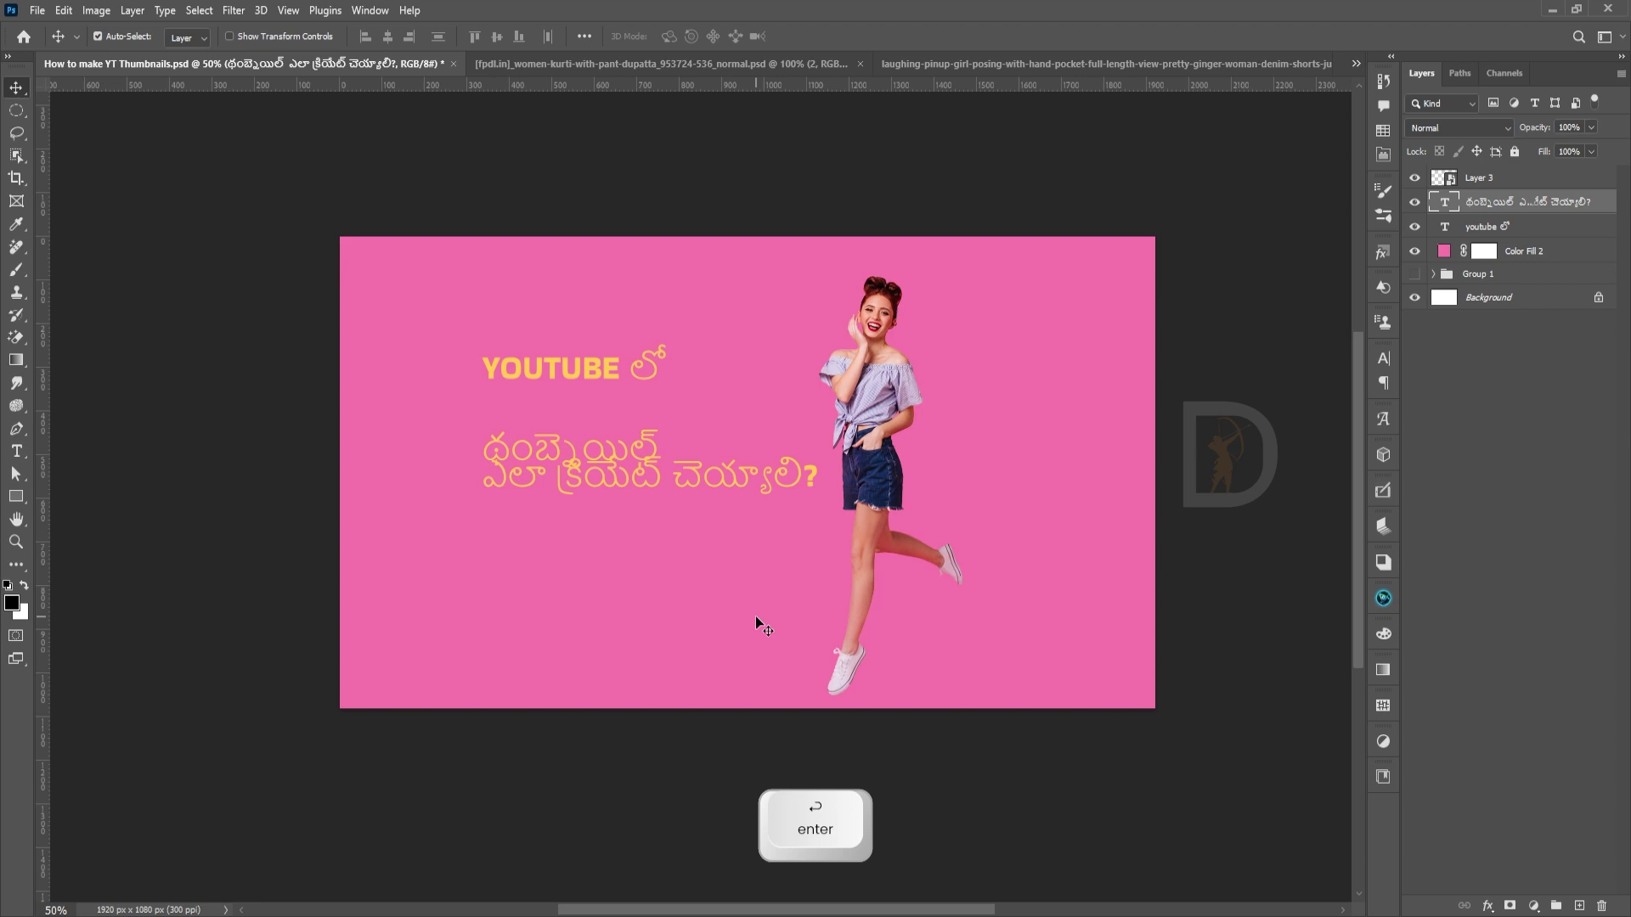
Switch to the browser and search Google for "telugu unicode fonts" in a new tab.
{"action": "left_click", "coordinate": [331, 913]}
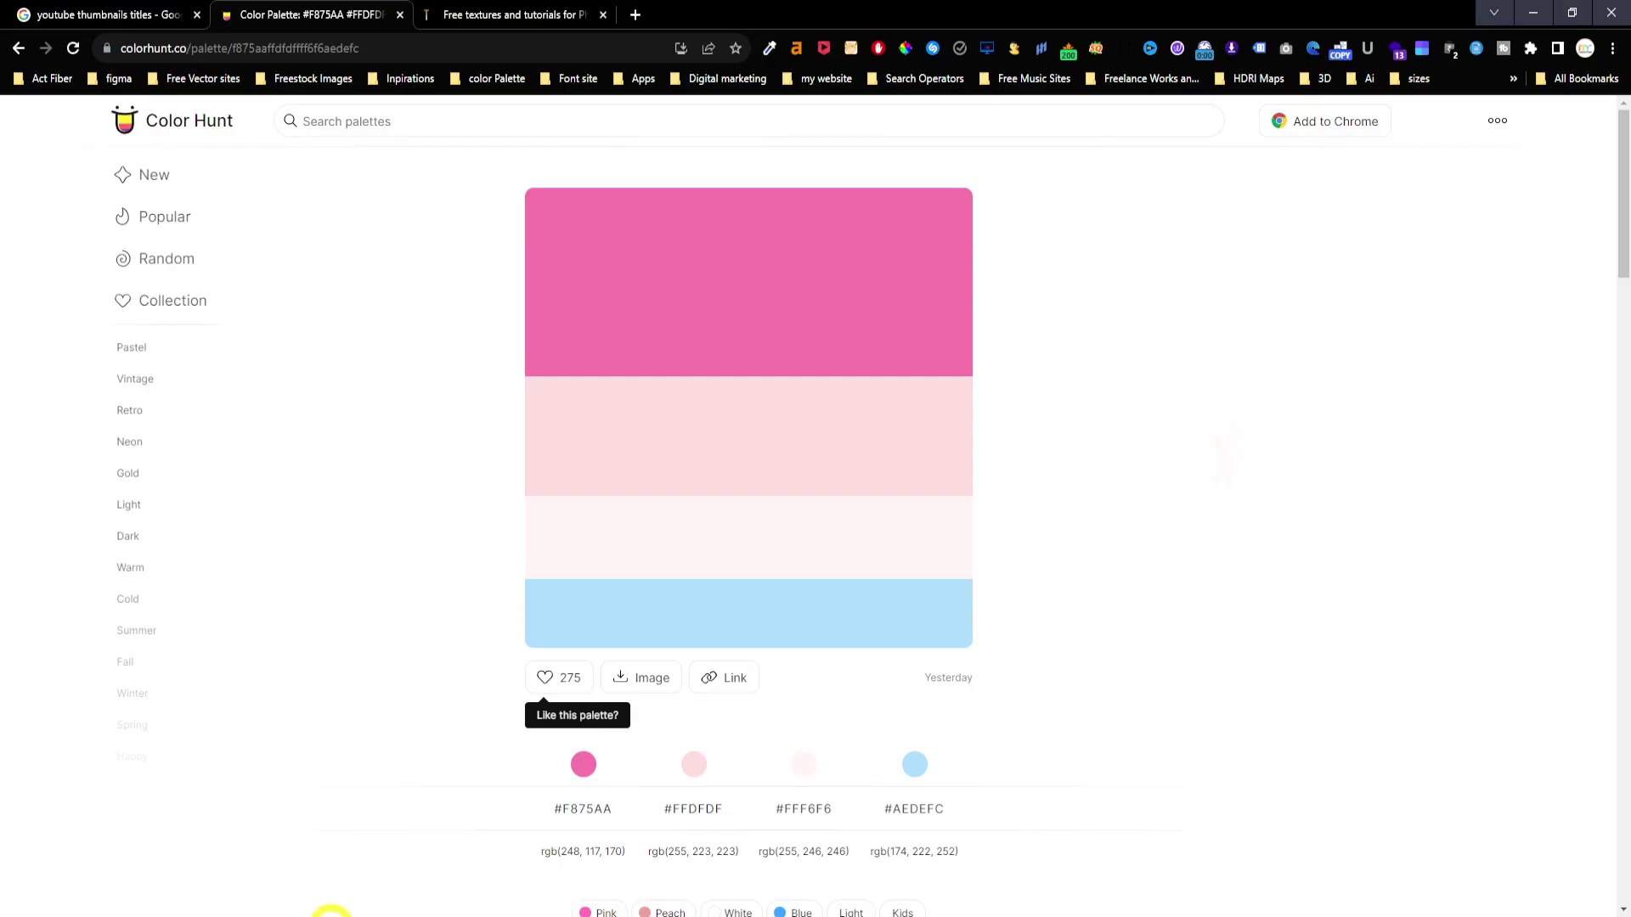
{"action": "left_click", "coordinate": [635, 15]}
{"action": "type", "text": "telugu "}
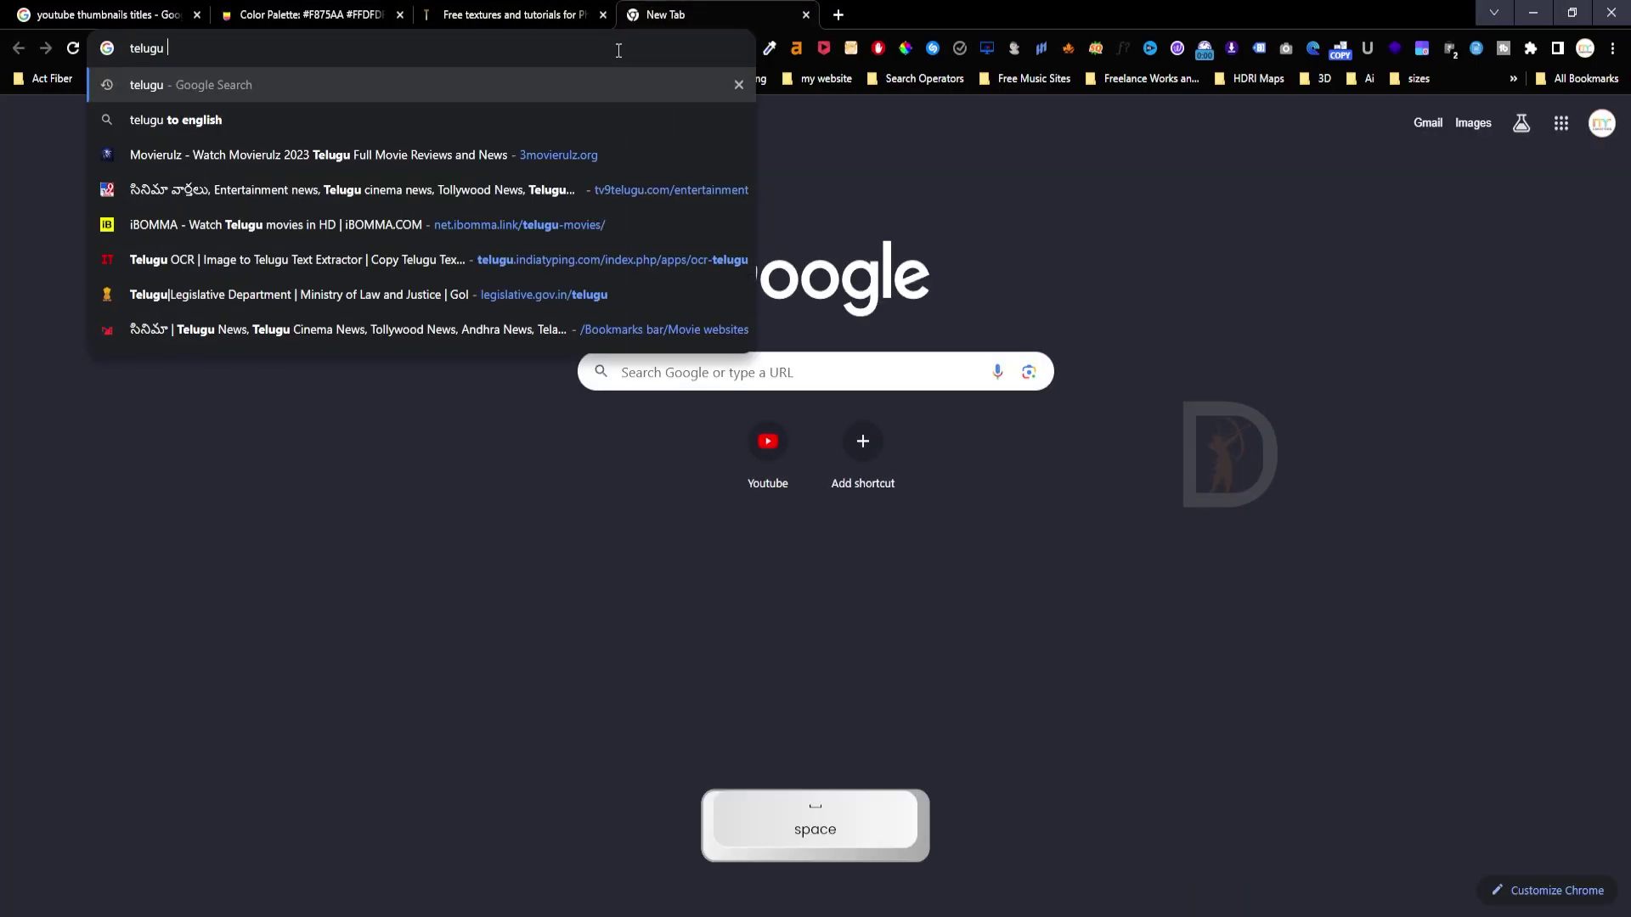
{"action": "type", "text": "unicode"}
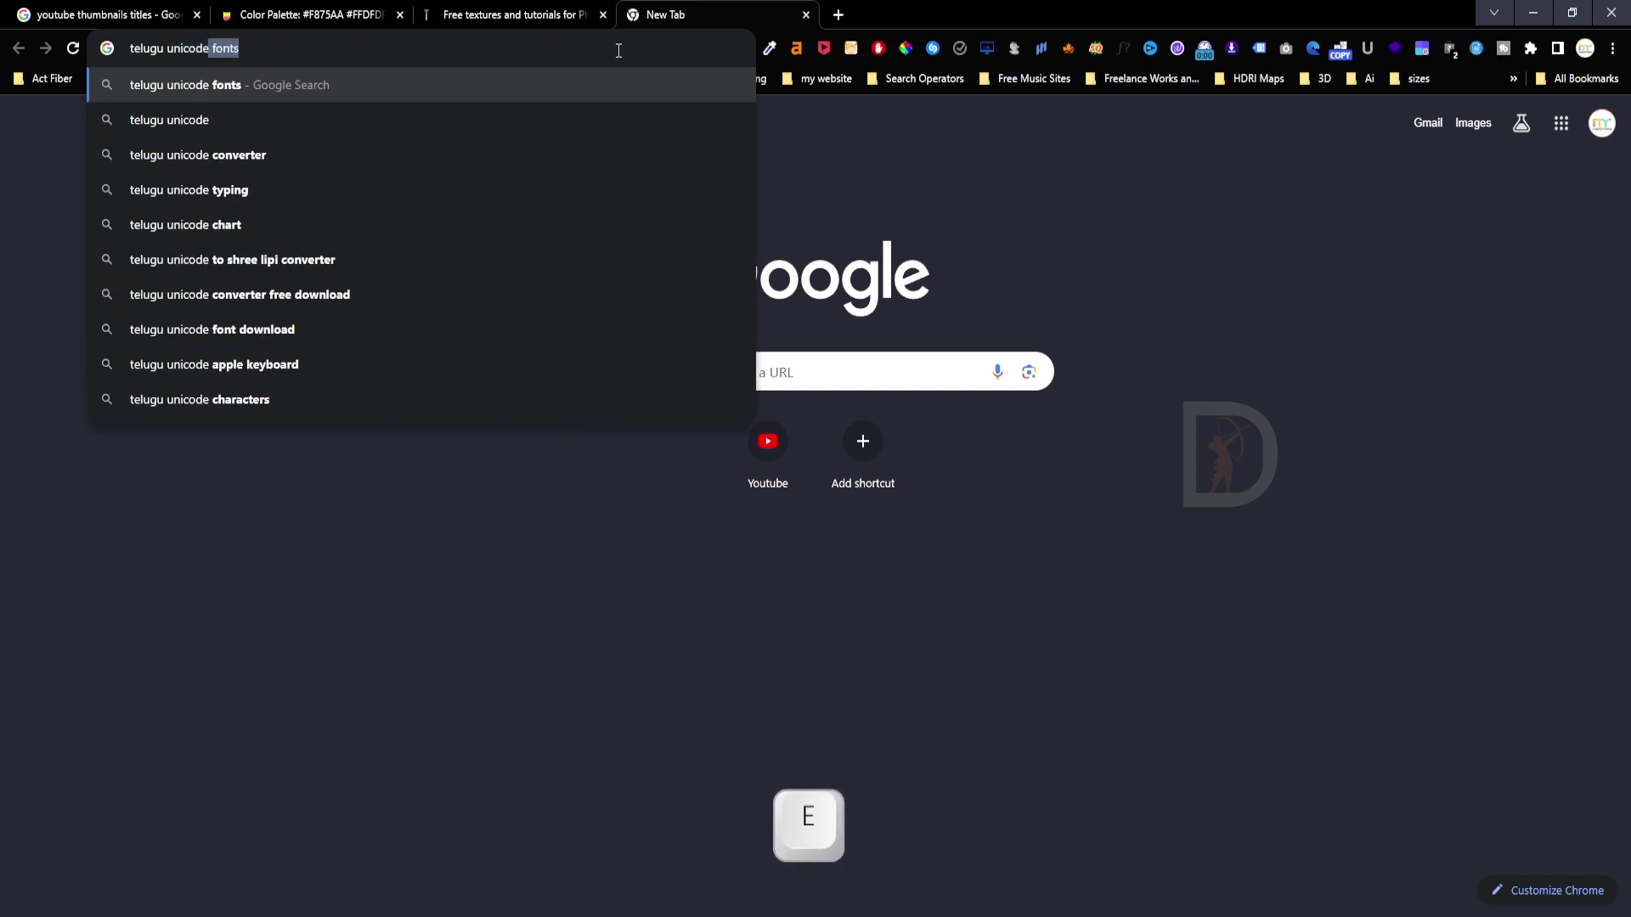
{"action": "key", "text": "Return"}
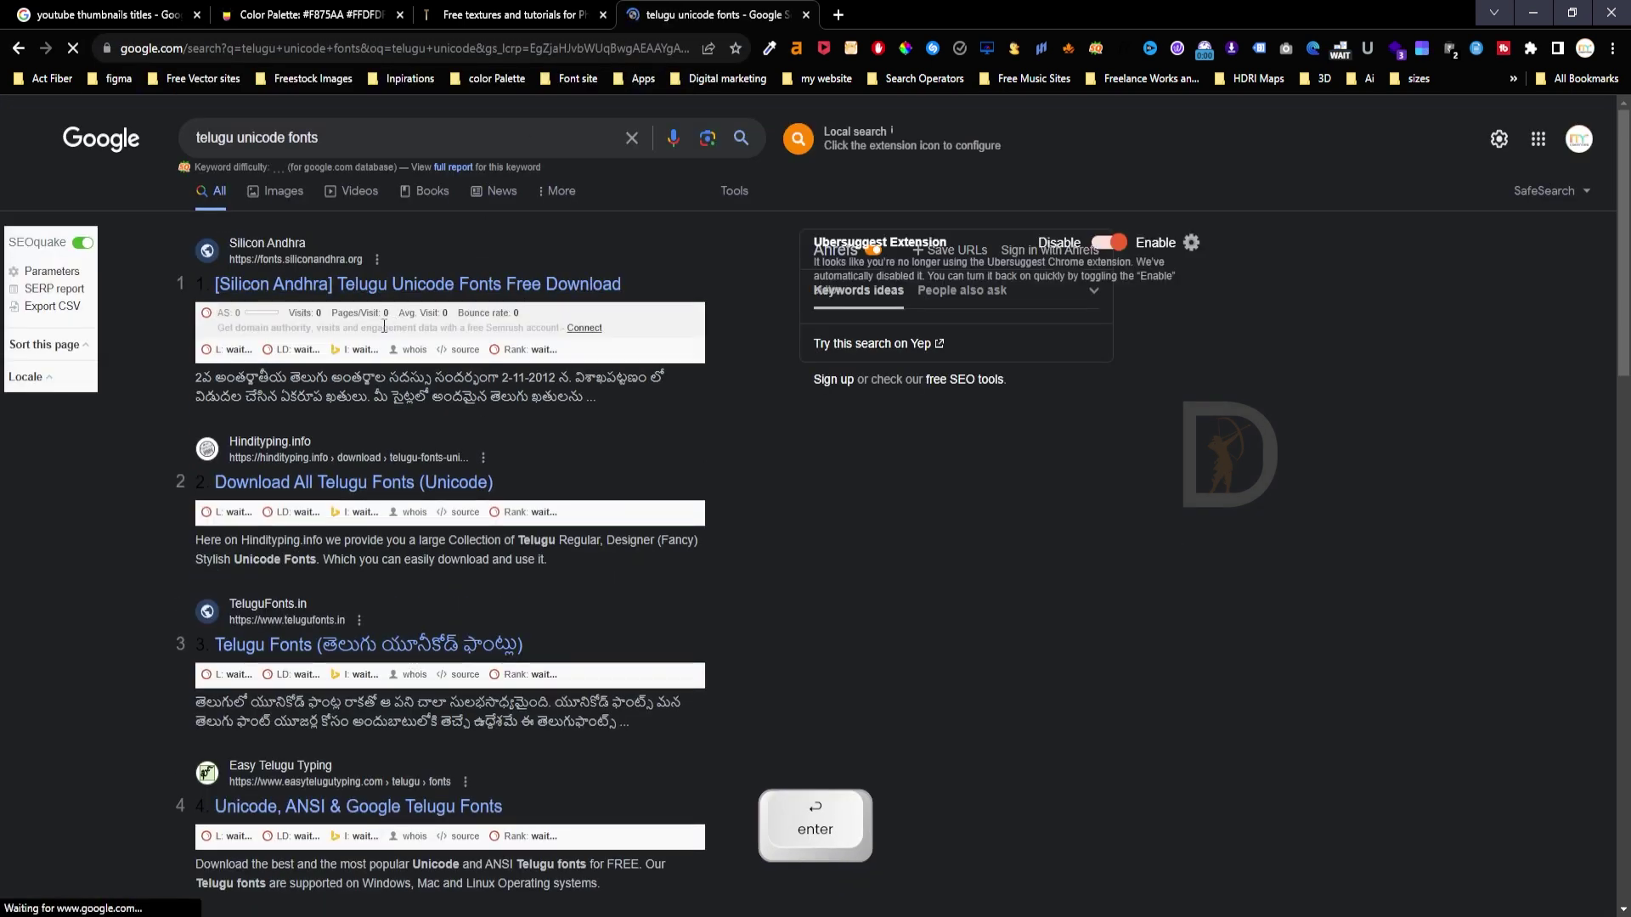
Open the Silicon Andhra Telugu Unicode fonts page and look through its downloadable fonts.
{"action": "left_click", "coordinate": [406, 285]}
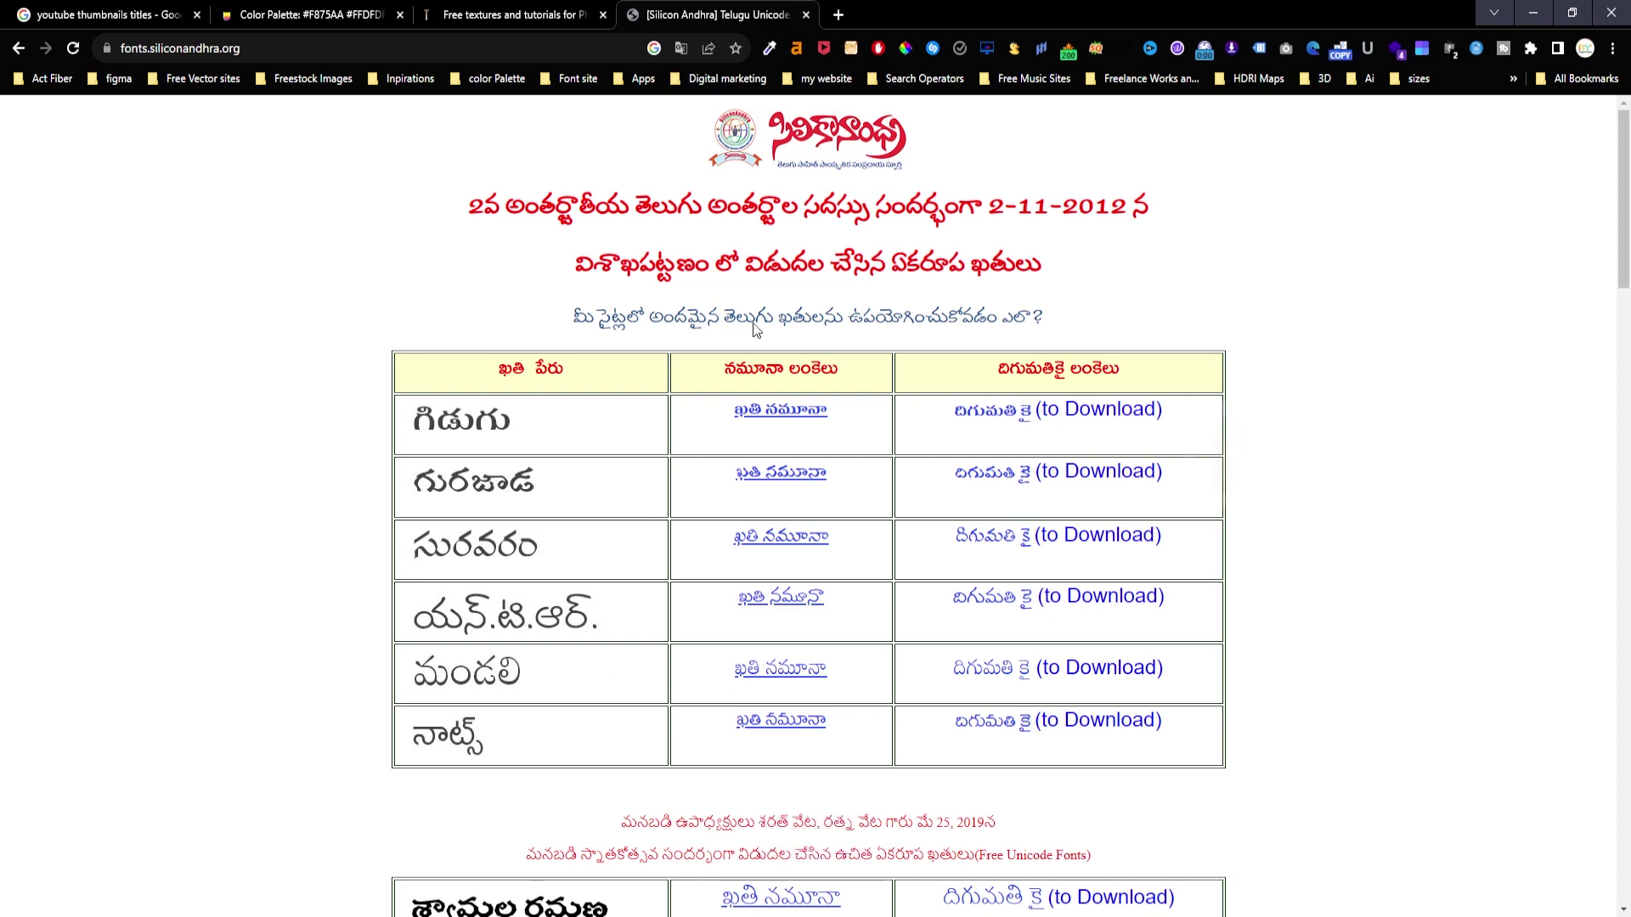
{"action": "scroll", "coordinate": [755, 330], "scroll_direction": "down", "scroll_amount": 6}
{"action": "scroll", "coordinate": [960, 663], "scroll_direction": "down", "scroll_amount": 5}
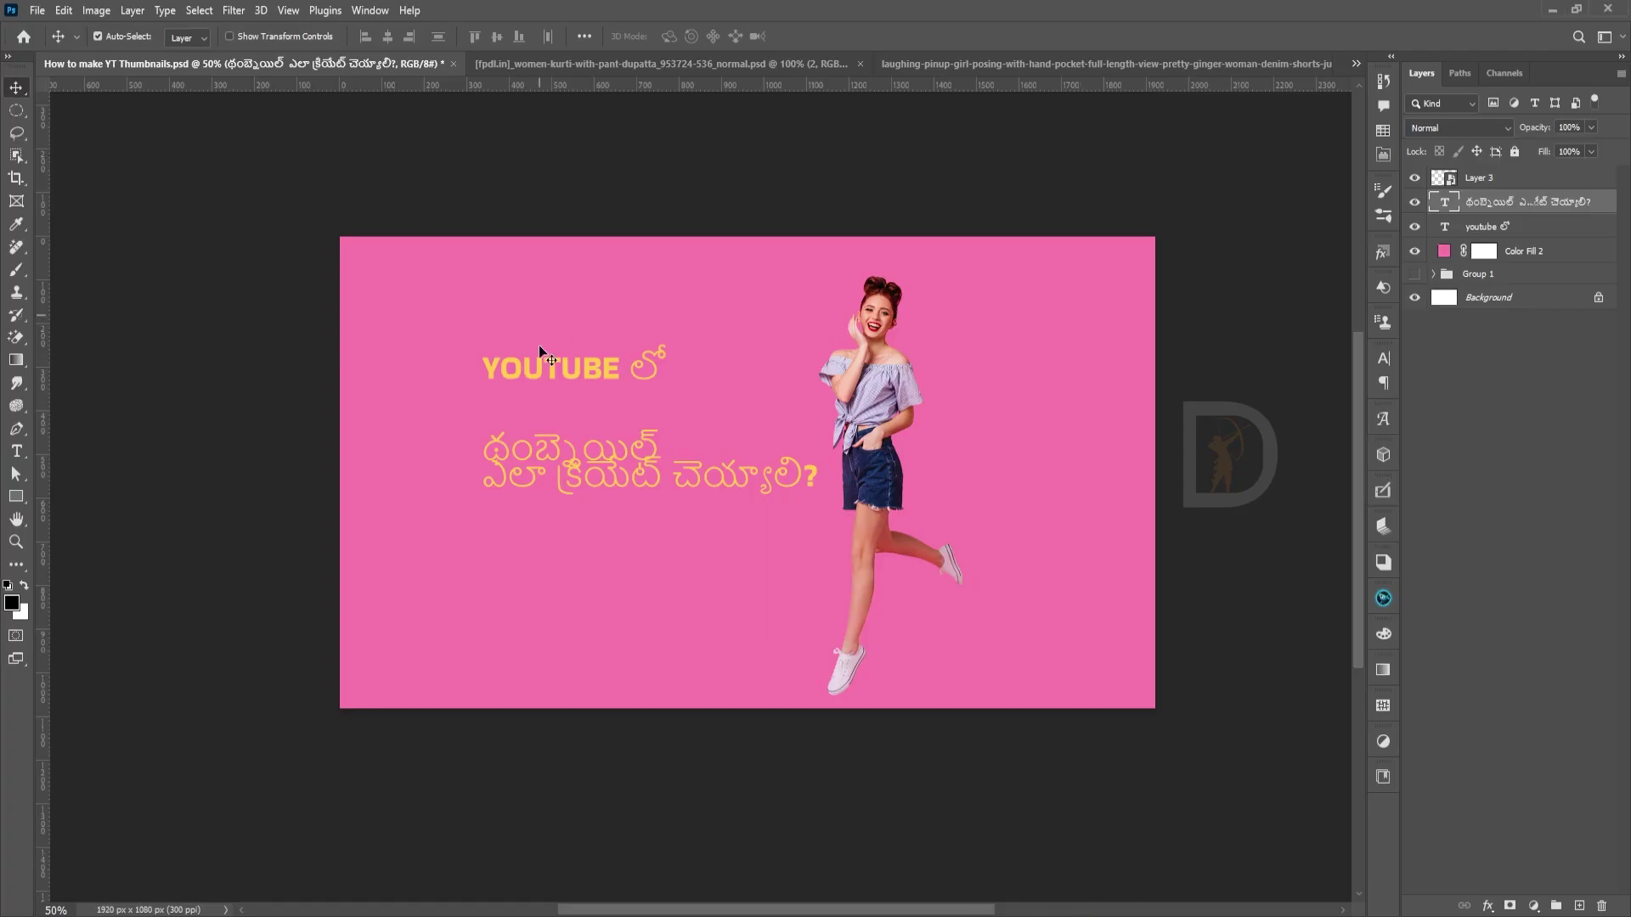
Back in Photoshop, shift the lower Telugu text slightly down and left and set its font to Ramabhadra.
{"action": "left_click_drag", "start_coordinate": [587, 457], "coordinate": [559, 476]}
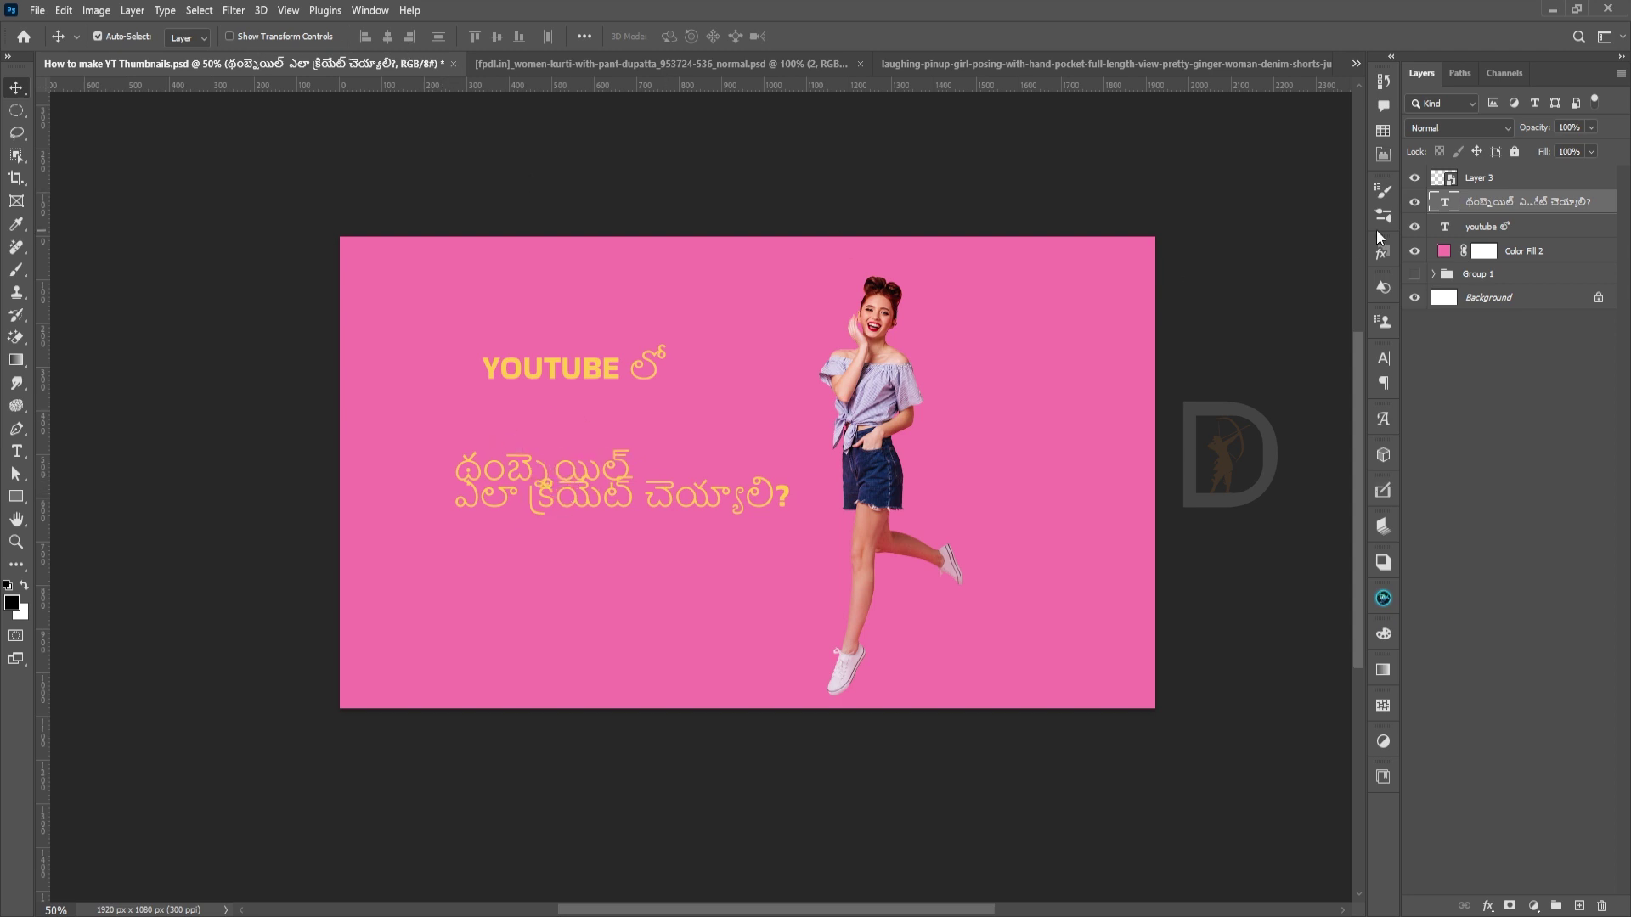
{"action": "key", "text": "t"}
{"action": "left_click", "coordinate": [244, 36]}
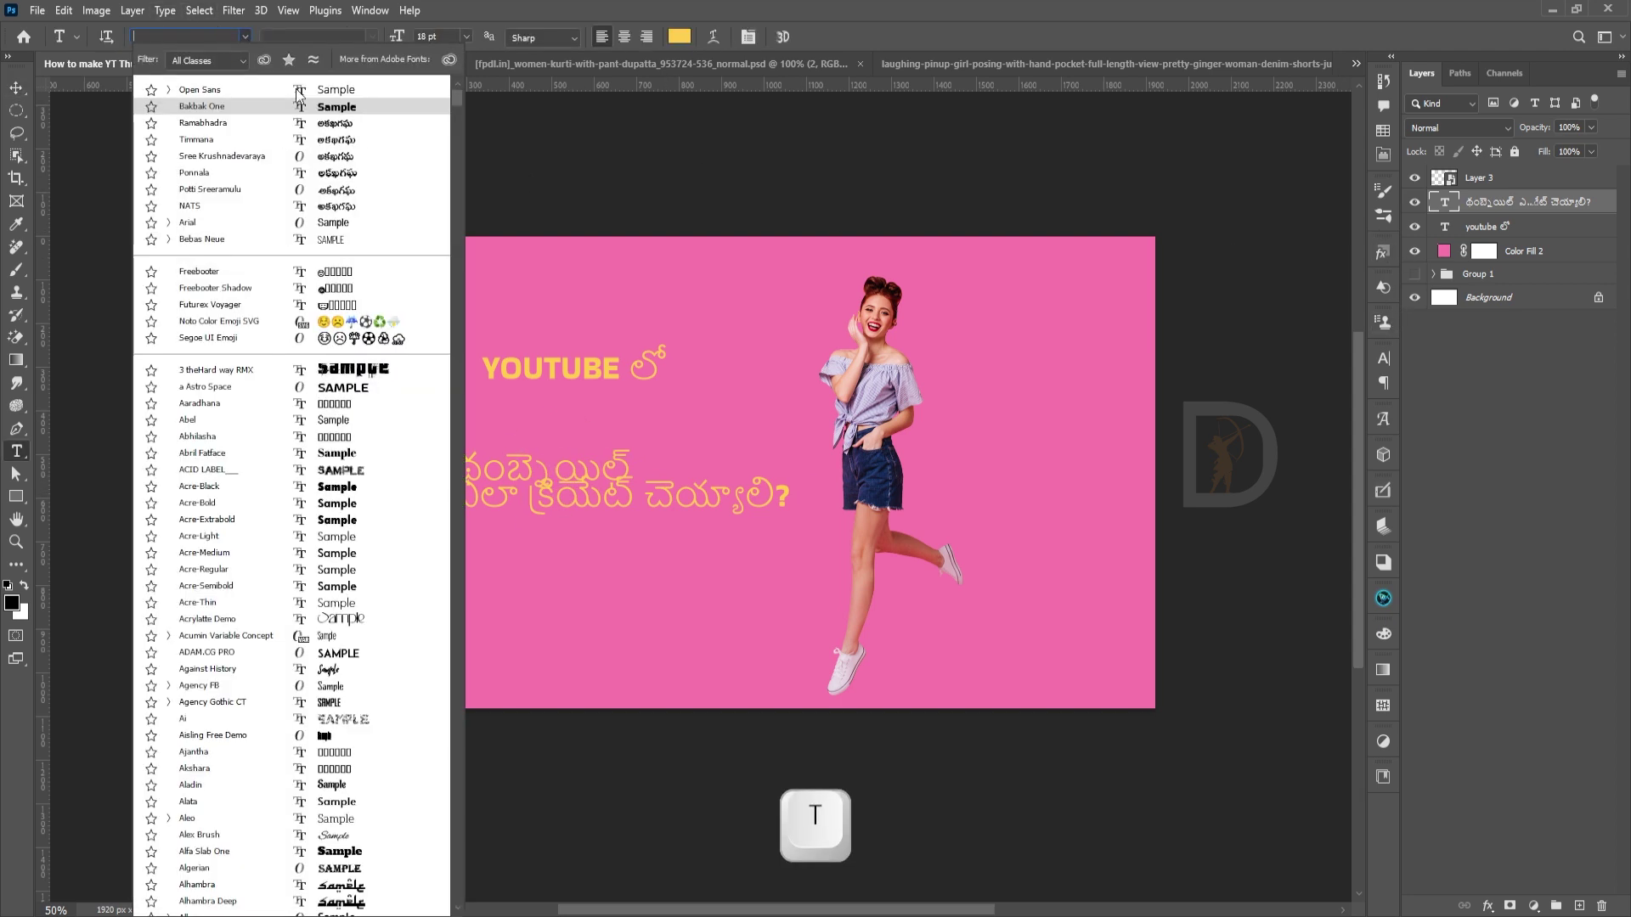
{"action": "left_click", "coordinate": [379, 128]}
Enlarge the lower Telugu text to about 211% and move it up beneath "YOUTUBE లో".
{"action": "key", "text": "ctrl+t"}
{"action": "left_click_drag", "start_coordinate": [702, 526], "coordinate": [950, 688]}
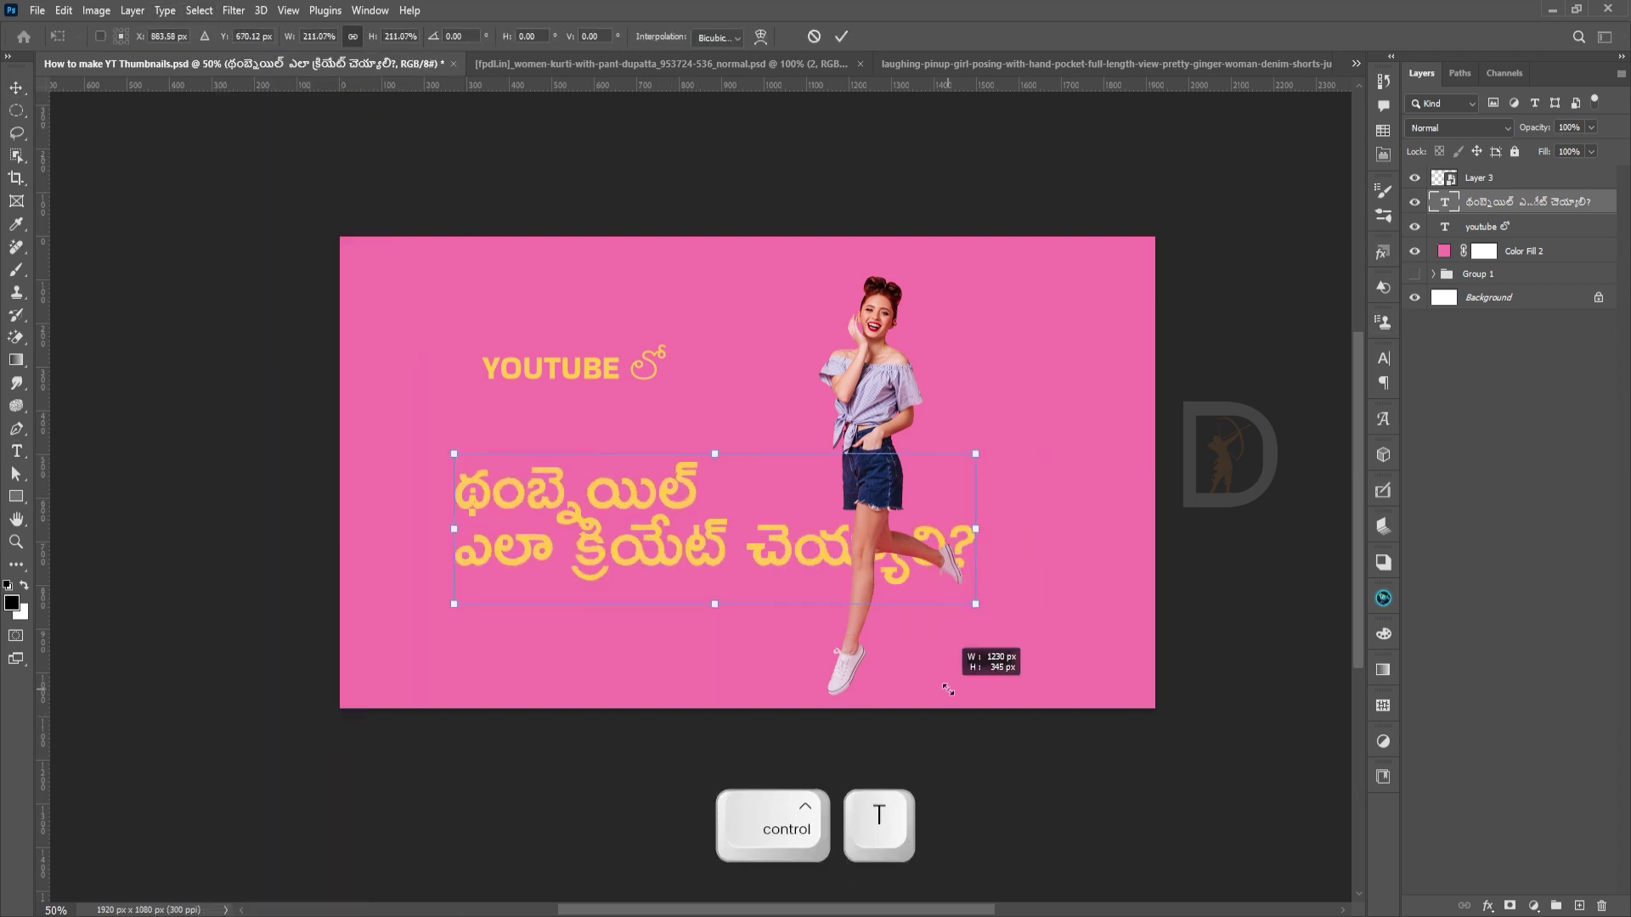
{"action": "left_click_drag", "start_coordinate": [772, 575], "coordinate": [769, 501]}
{"action": "key", "text": "Return"}
Break the Telugu text before "చెయ్యాలి?" and increase the line spacing of all its lines.
{"action": "left_click", "coordinate": [764, 492]}
{"action": "key", "text": "Return"}
{"action": "key", "text": "ctrl+a"}
{"action": "left_click", "coordinate": [1383, 358]}
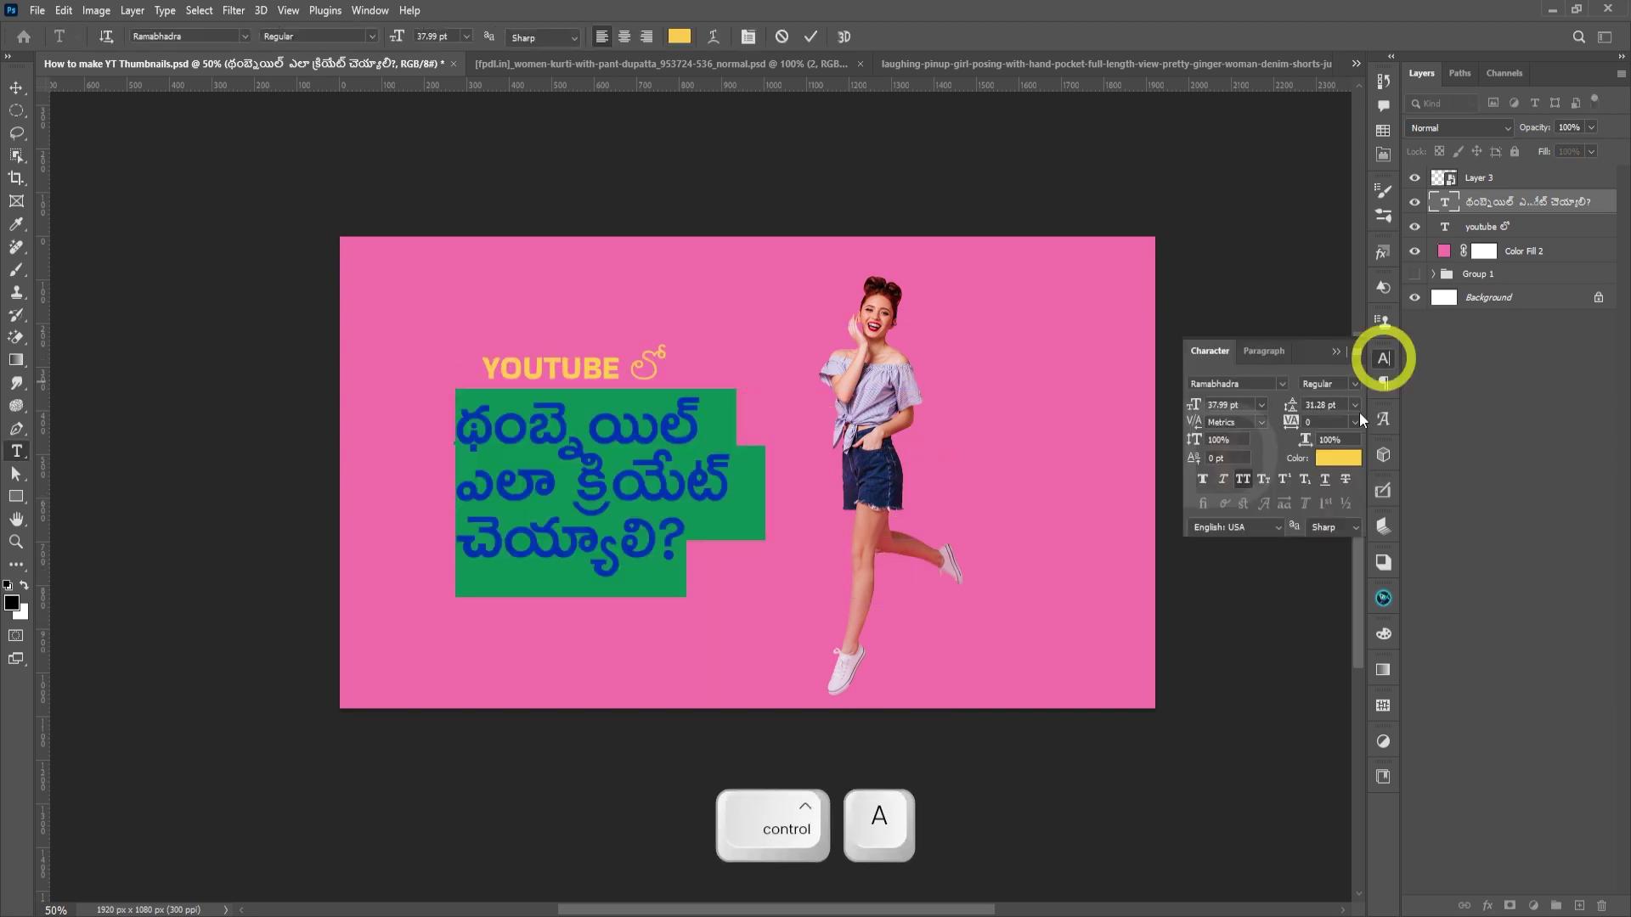
{"action": "left_click_drag", "start_coordinate": [1291, 405], "coordinate": [1319, 405]}
{"action": "key", "text": "ctrl+Return"}
Enlarge "YOUTUBE లో" to about the width of the Telugu lines and align it just above them.
{"action": "left_click_drag", "start_coordinate": [622, 423], "coordinate": [618, 415]}
{"action": "left_click_drag", "start_coordinate": [601, 366], "coordinate": [783, 282]}
{"action": "key", "text": "ctrl+t"}
{"action": "key", "text": "Return"}
{"action": "left_click_drag", "start_coordinate": [634, 335], "coordinate": [634, 349]}
{"action": "left_click", "coordinate": [1386, 358]}
Copy the near-white shade from the Color Hunt palette in the browser and apply it to both title text layers.
{"action": "left_click", "coordinate": [357, 907]}
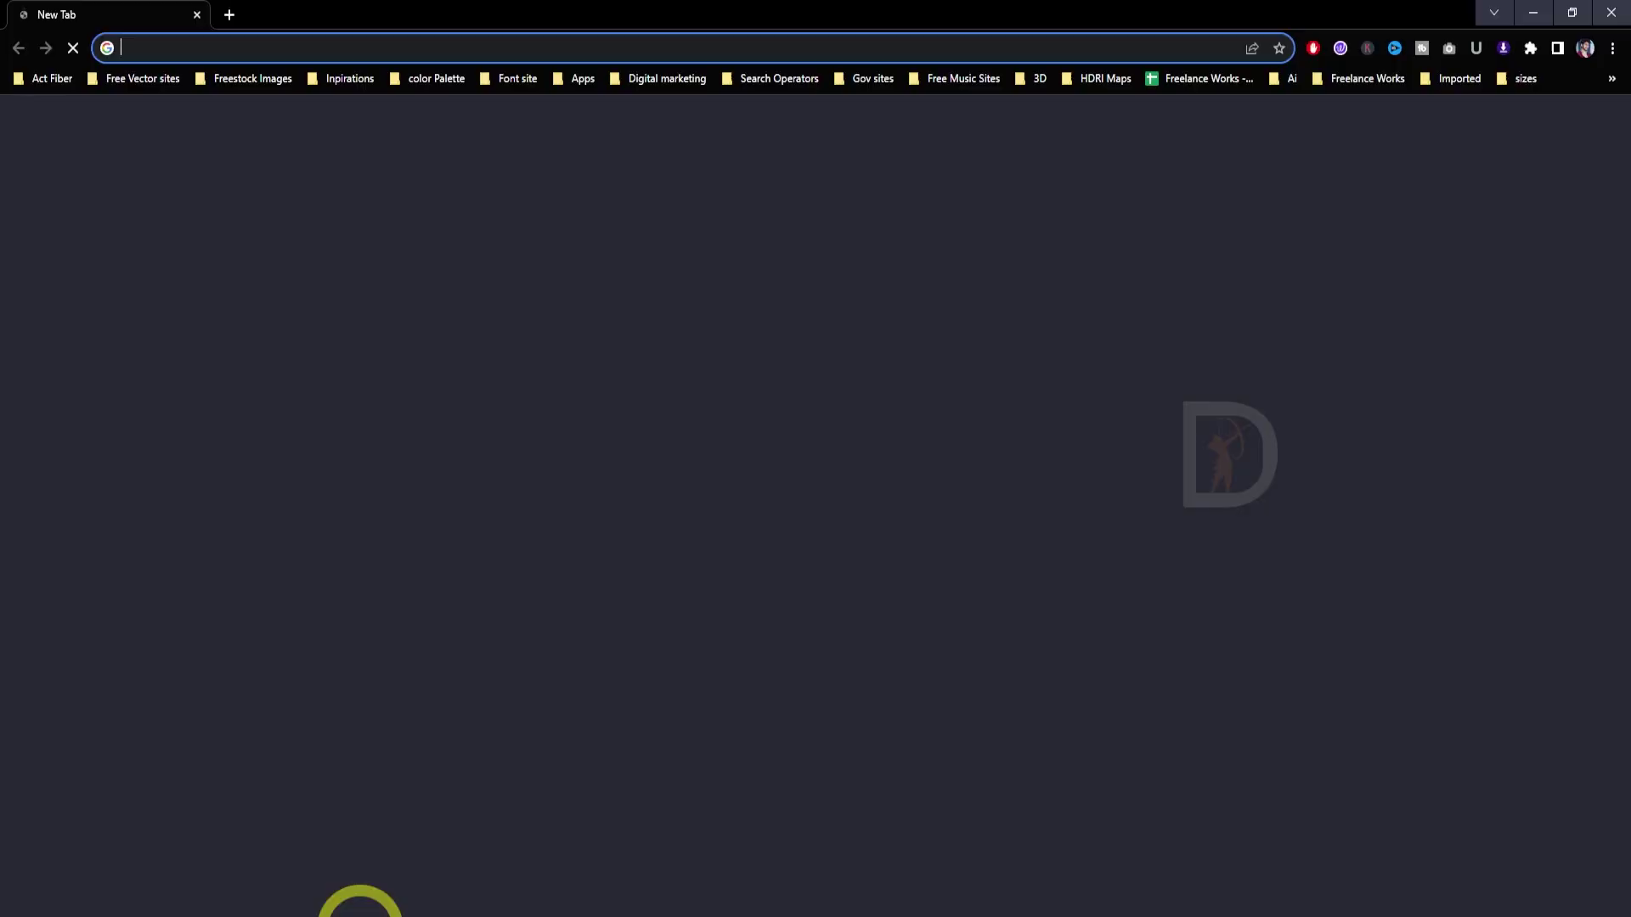
{"action": "left_click", "coordinate": [289, 15]}
{"action": "key", "text": "alt+Tab"}
{"action": "key", "text": "alt+Tab"}
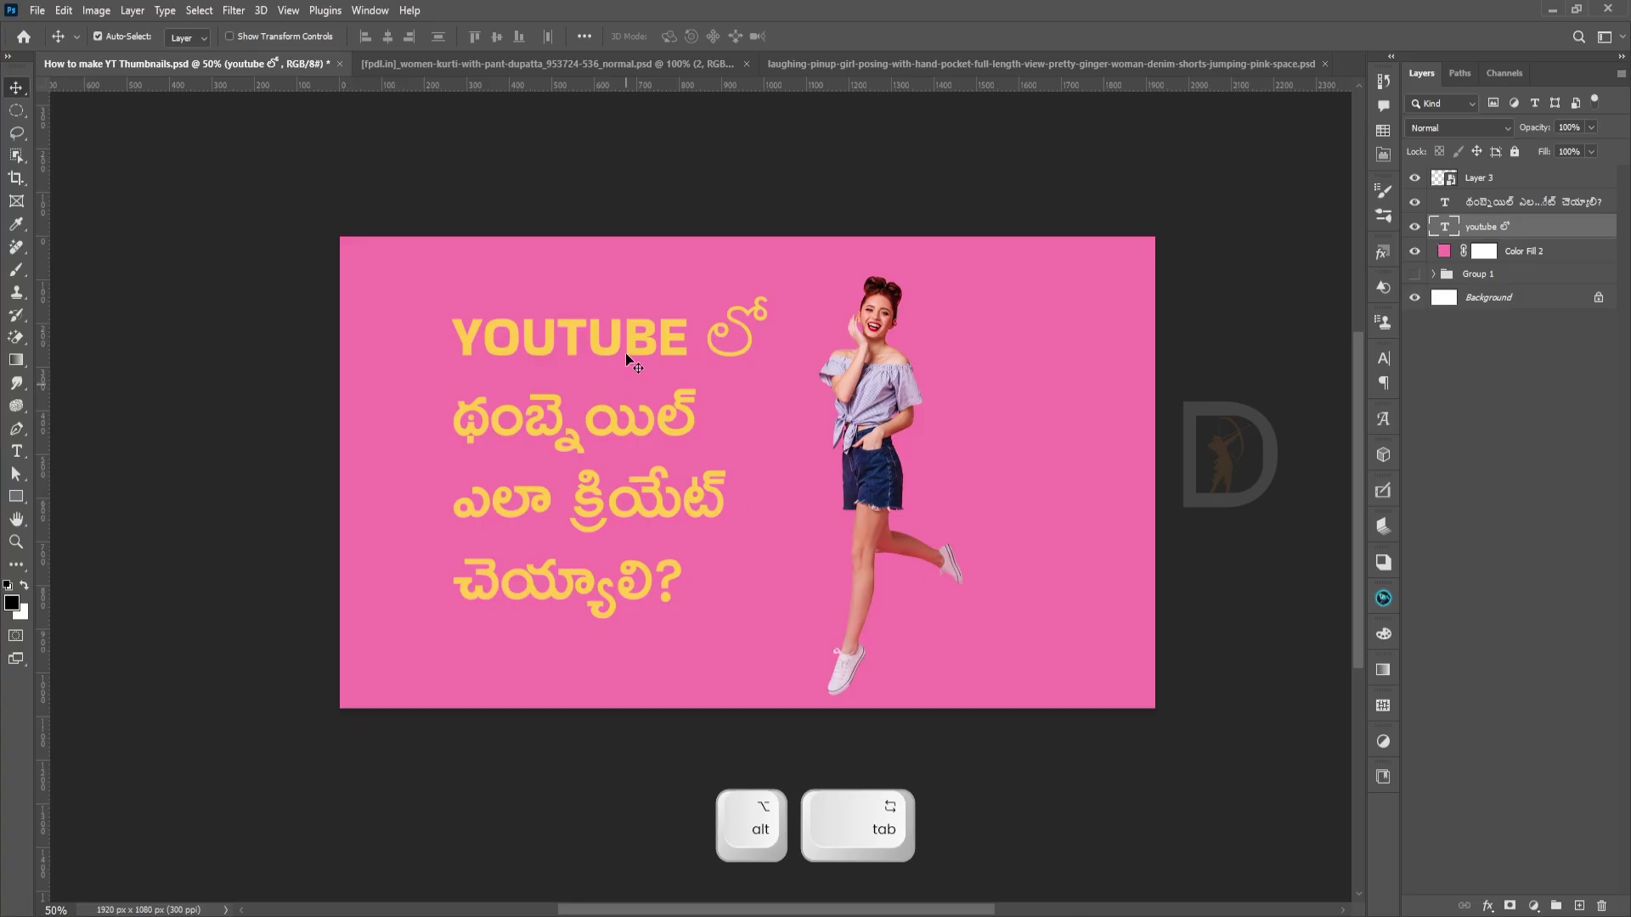
{"action": "left_click", "coordinate": [1383, 358]}
{"action": "left_click", "coordinate": [1338, 458]}
{"action": "key", "text": "ctrl+v"}
{"action": "key", "text": "Return"}
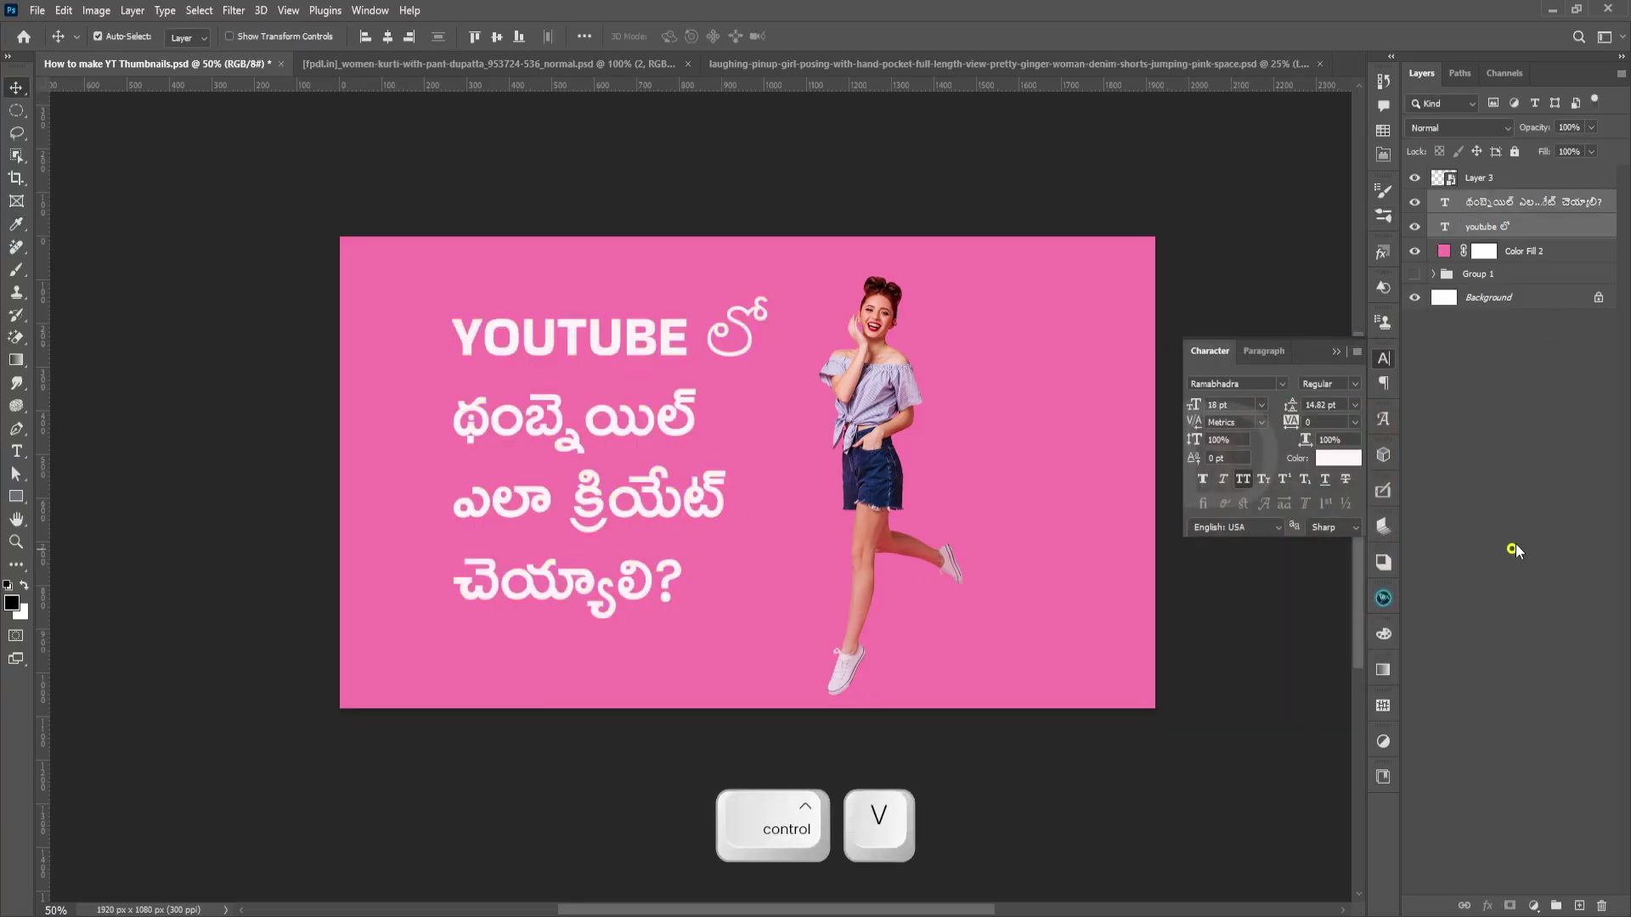
{"action": "left_click", "coordinate": [1515, 543]}
{"action": "left_click", "coordinate": [1383, 358]}
Try the palette's light blue AEDEFC as the background fill colour.
{"action": "key", "text": "alt+Tab"}
{"action": "key", "text": "alt+Tab"}
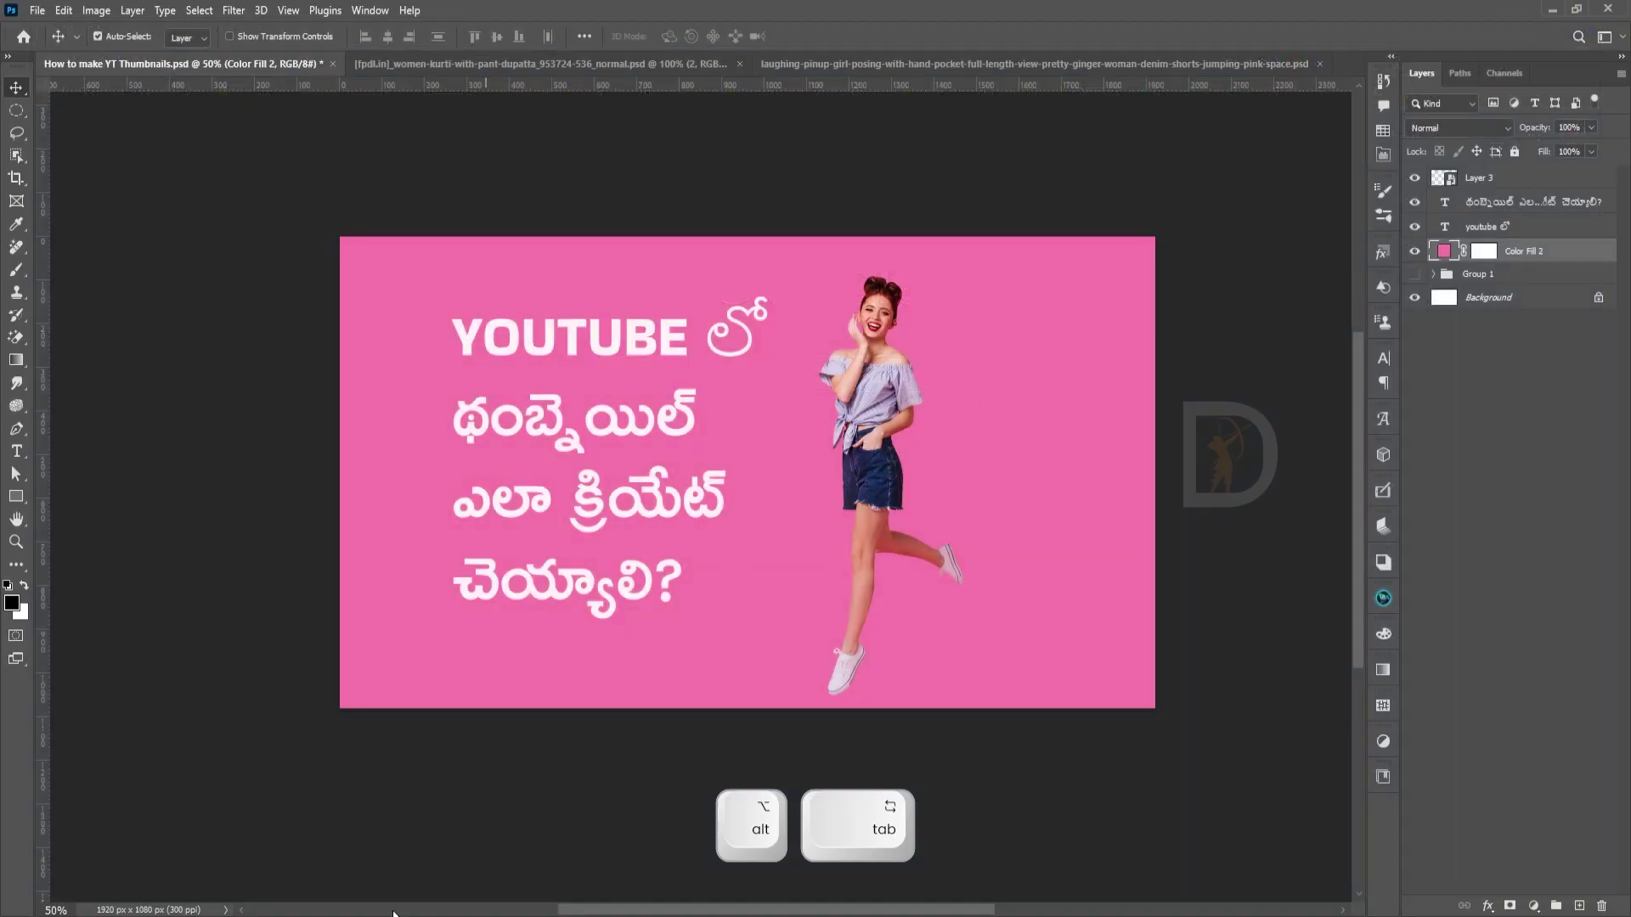
{"action": "key", "text": "alt+Tab"}
{"action": "left_click", "coordinate": [598, 644]}
{"action": "key", "text": "alt+Tab"}
{"action": "double_click", "coordinate": [1444, 251]}
{"action": "type", "text": "AEDEFC"}
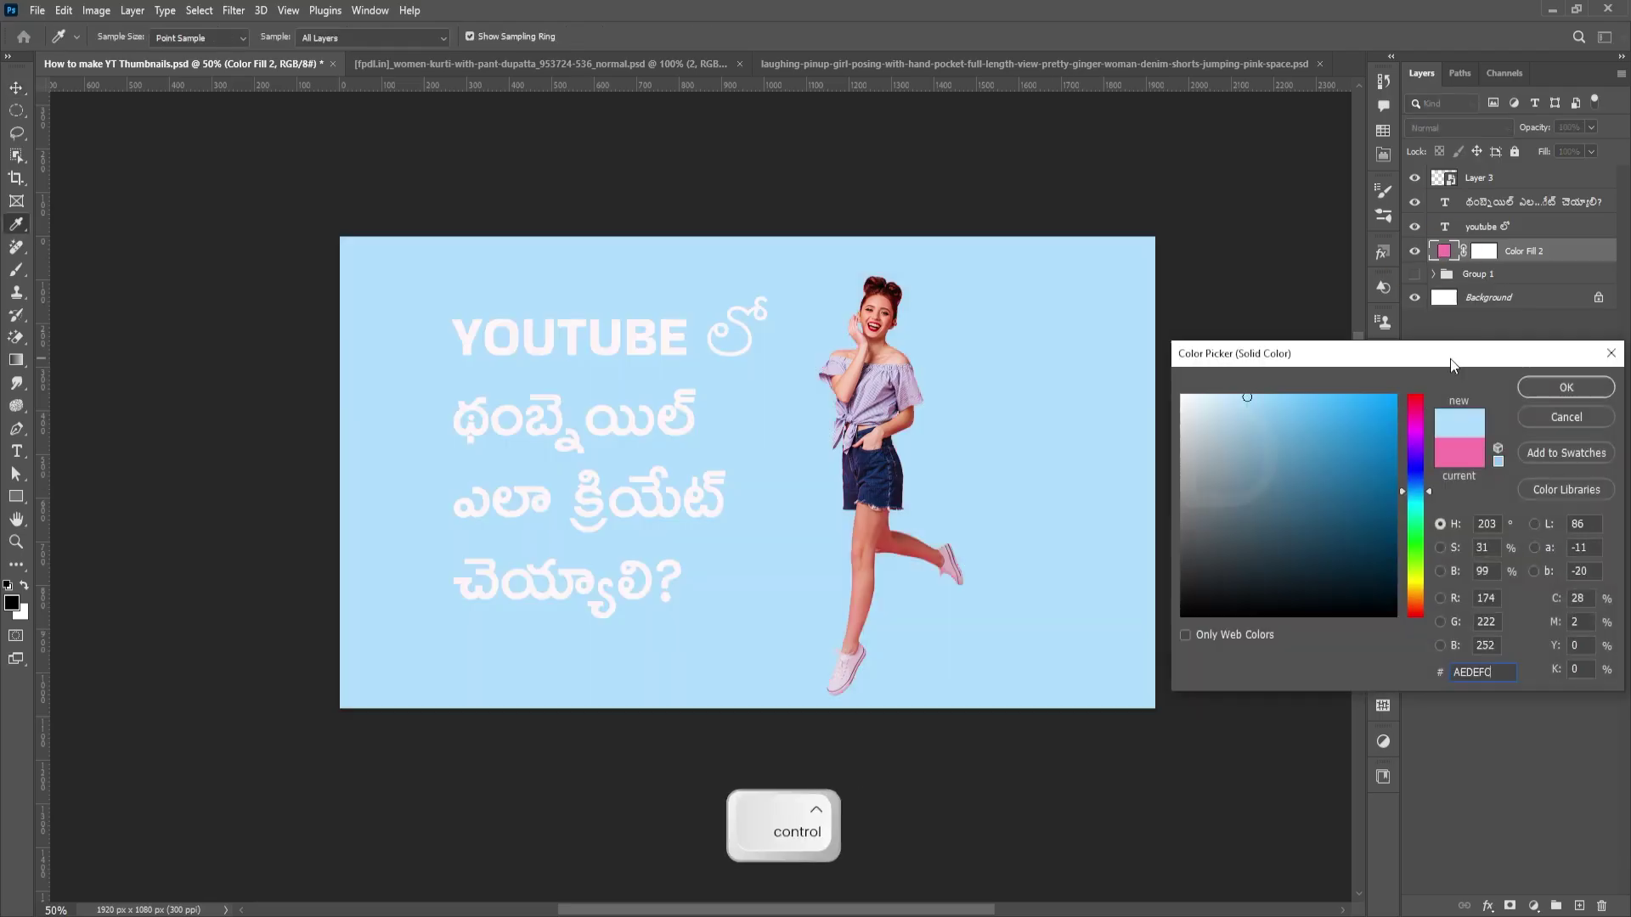
{"action": "left_click", "coordinate": [1566, 418]}
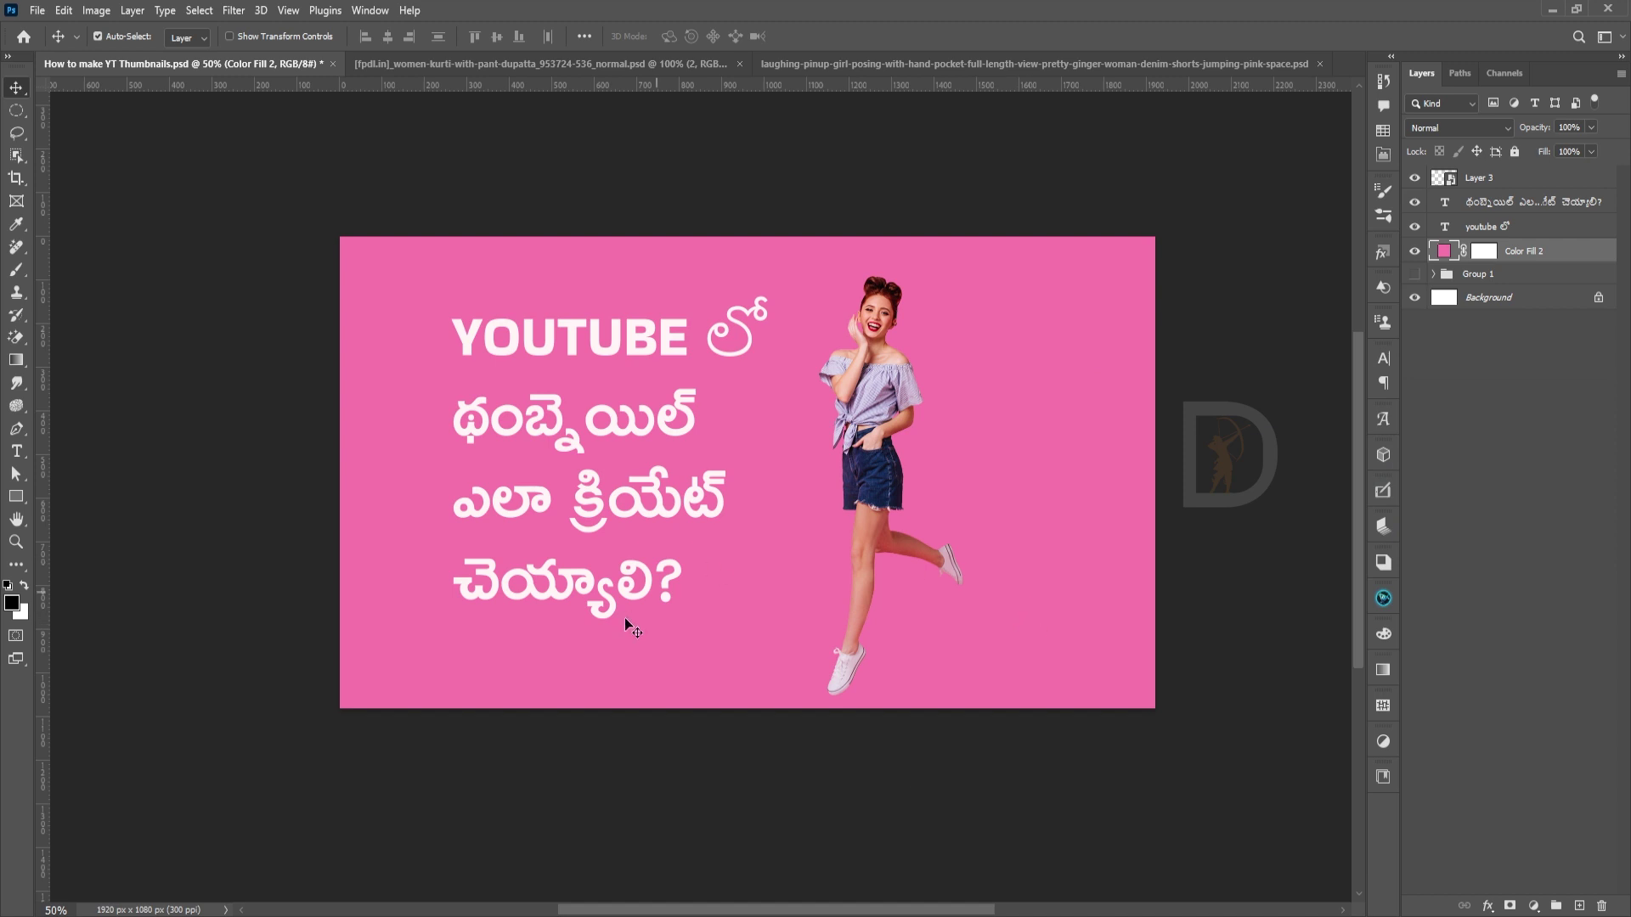
Move the Telugu text slightly down and enlarge "YOUTUBE లో" to span nearly the full canvas width behind the girl.
{"action": "double_click", "coordinate": [647, 507]}
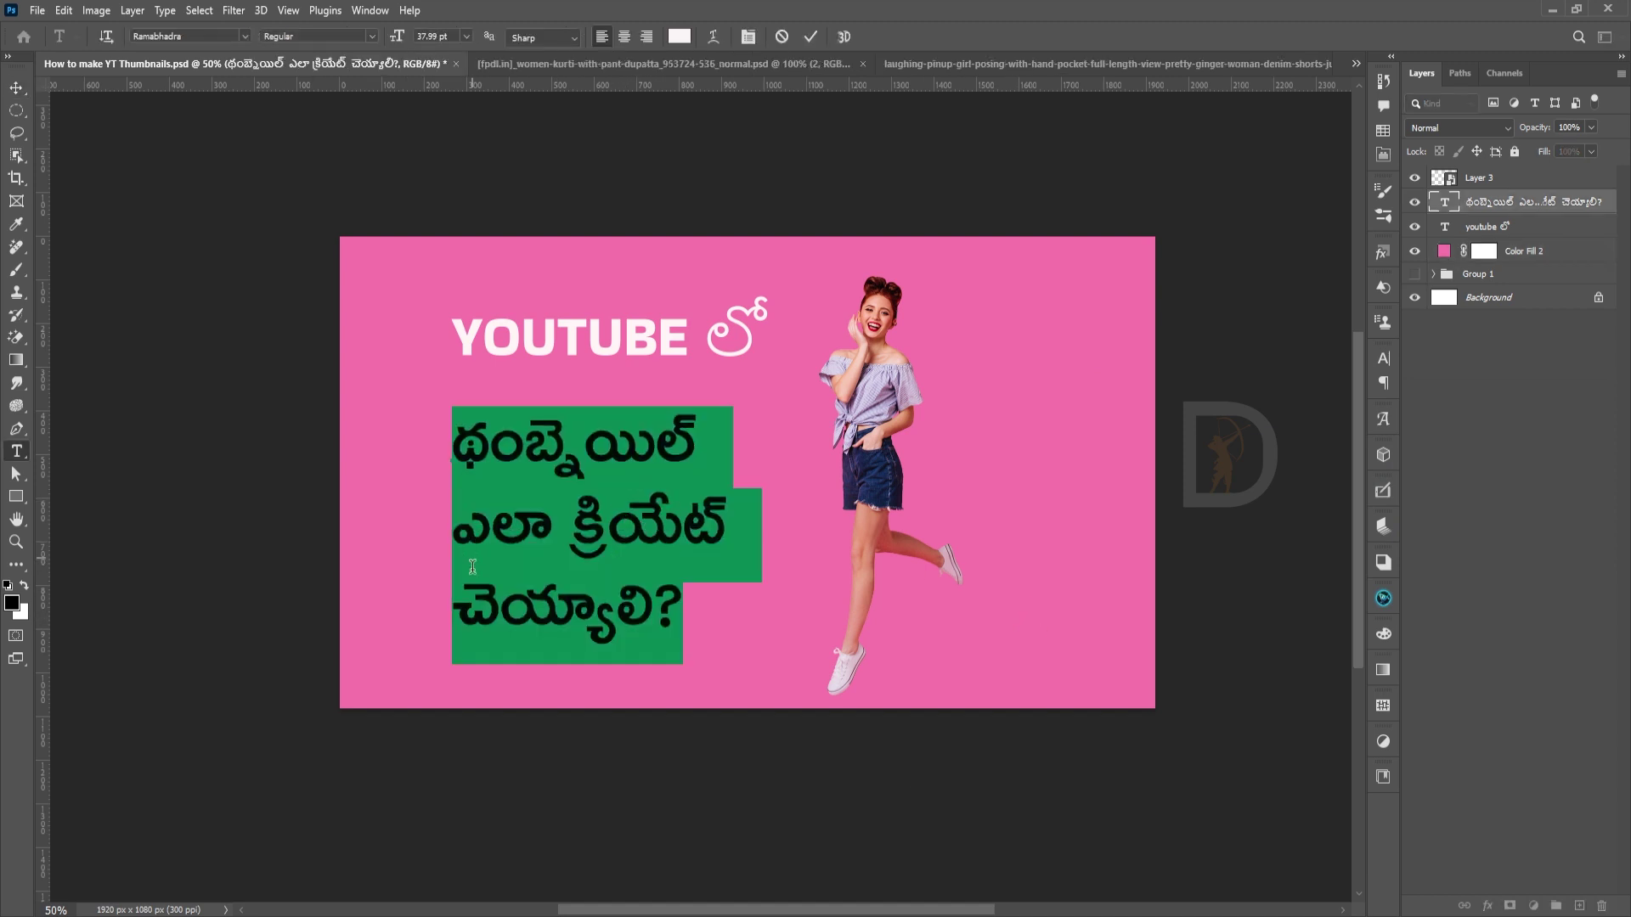
{"action": "left_click", "coordinate": [16, 88]}
{"action": "left_click_drag", "start_coordinate": [639, 319], "coordinate": [625, 348]}
{"action": "key", "text": "ctrl+t"}
{"action": "left_click_drag", "start_coordinate": [774, 325], "coordinate": [1135, 335]}
{"action": "double_click", "coordinate": [1006, 382]}
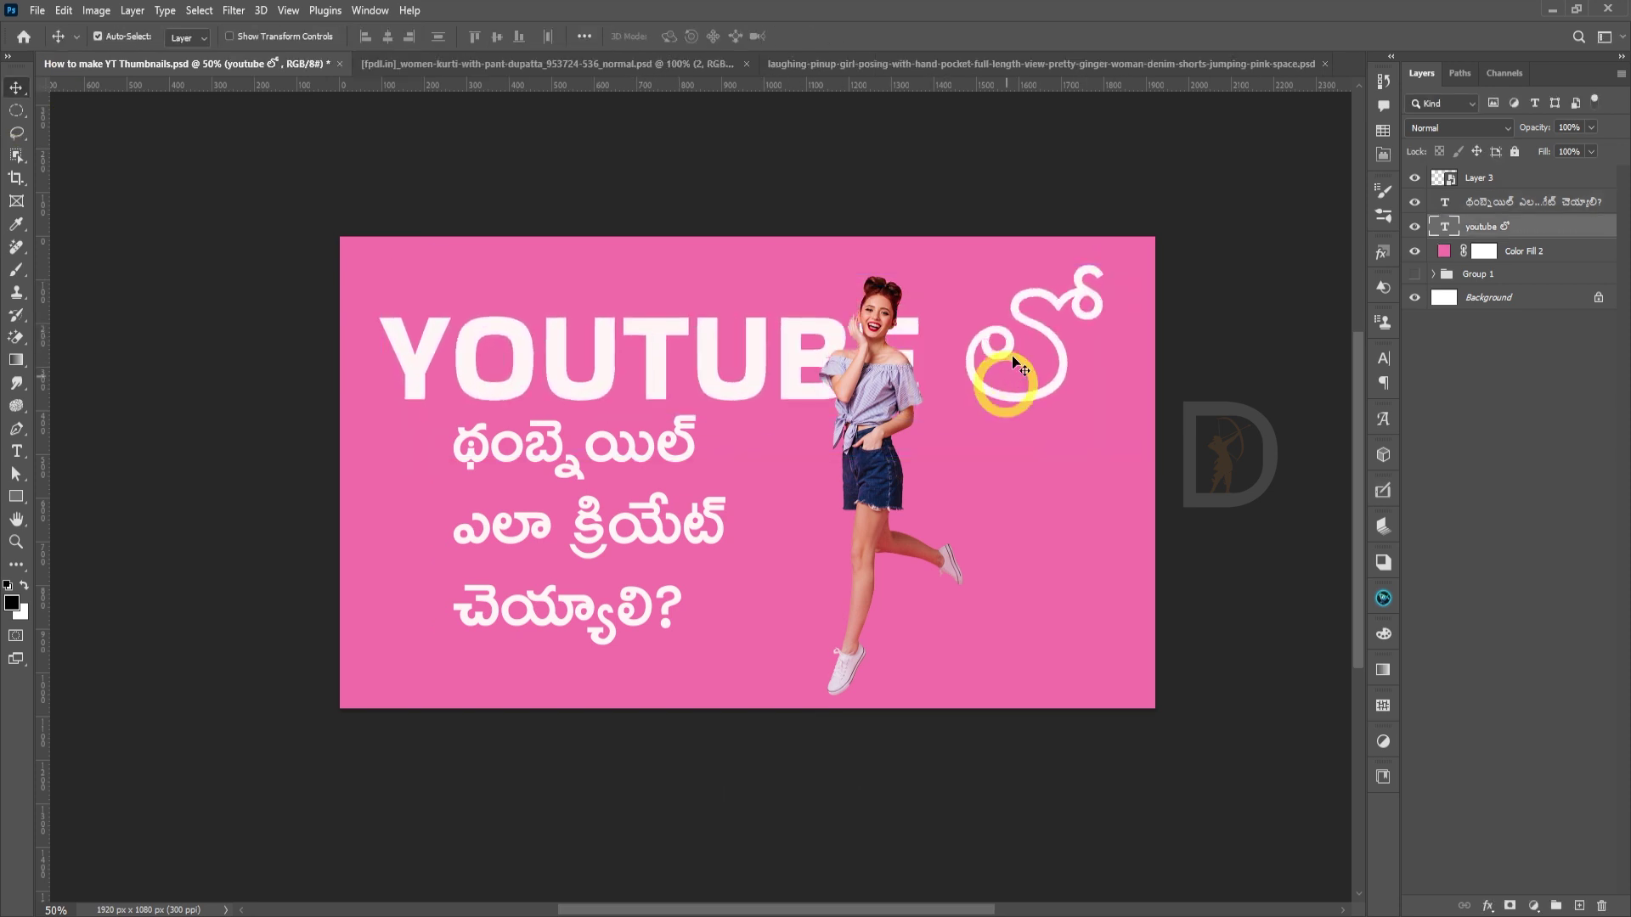
Remove the line break after "థంబ్నెయిల్" so "ఎలా క్రియేట్" joins the first Telugu line.
{"action": "double_click", "coordinate": [619, 531]}
{"action": "left_click", "coordinate": [453, 527]}
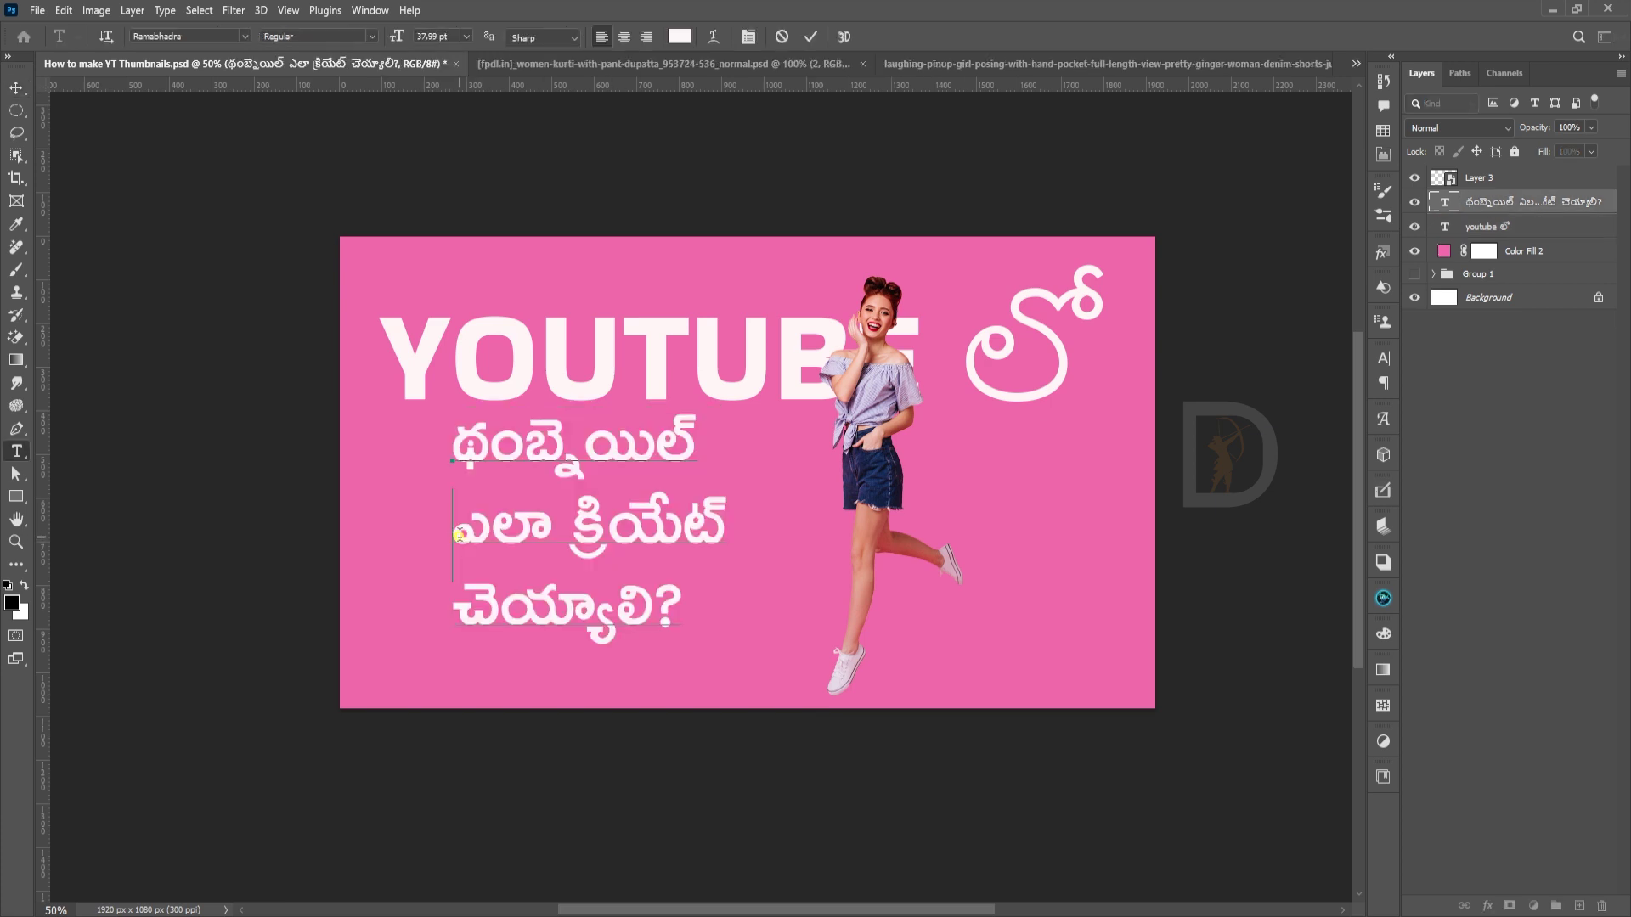
{"action": "key", "text": "BackSpace"}
{"action": "left_click", "coordinate": [16, 88]}
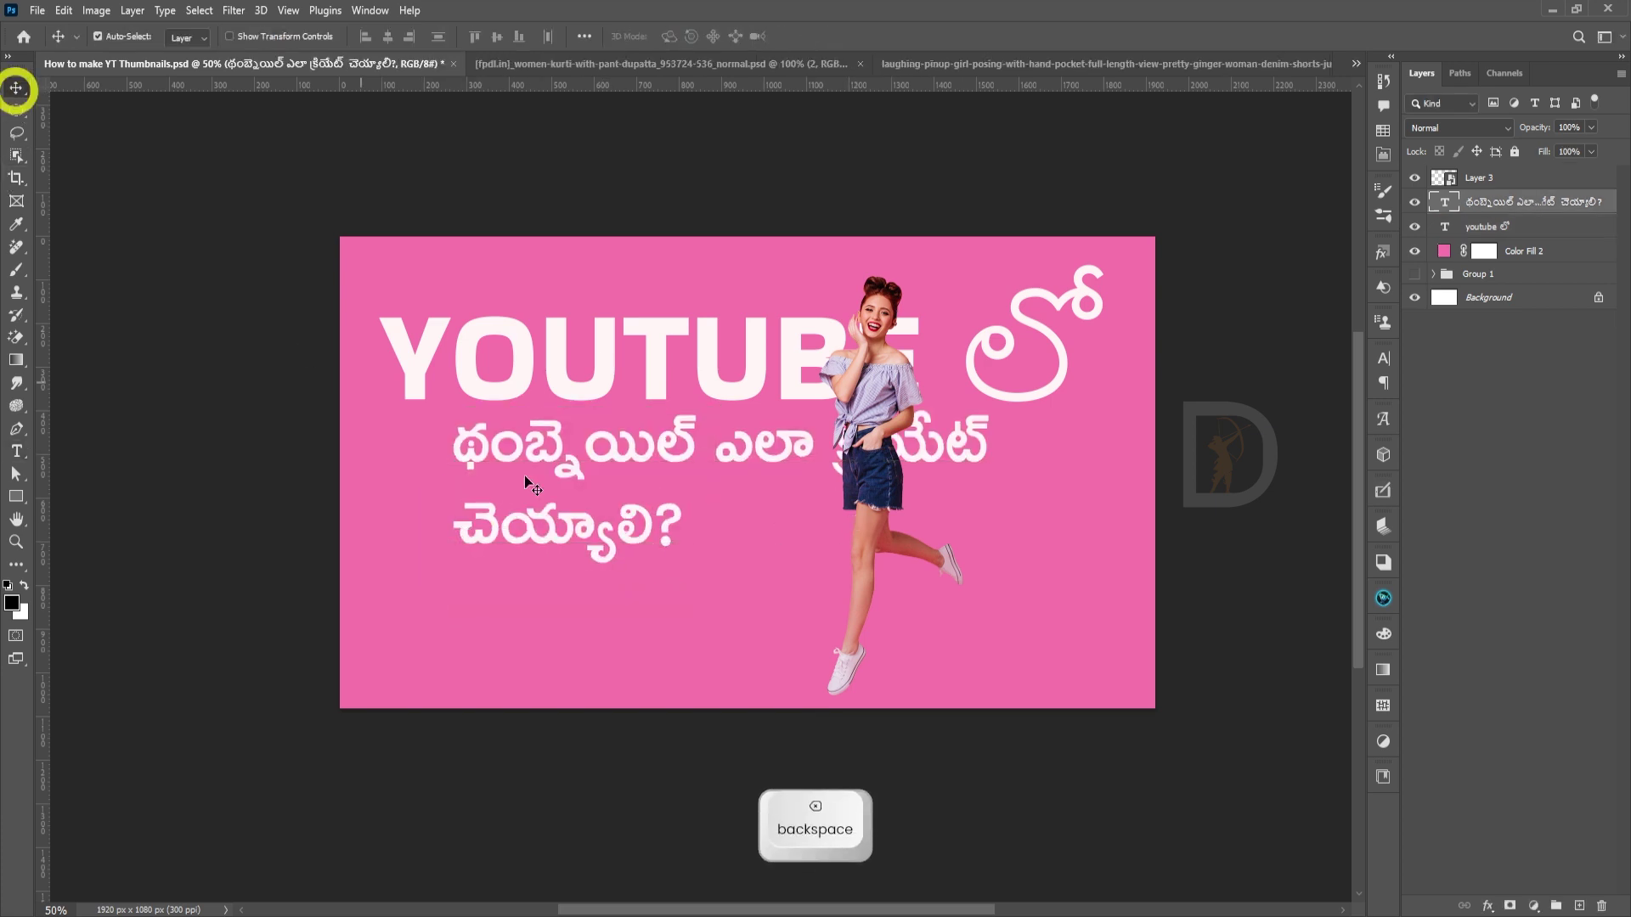
Scale the Telugu text to about 80%, place it under "YOUTUBE" beside the girl, and save the document.
{"action": "left_click_drag", "start_coordinate": [637, 451], "coordinate": [575, 480]}
{"action": "key", "text": "ctrl+t"}
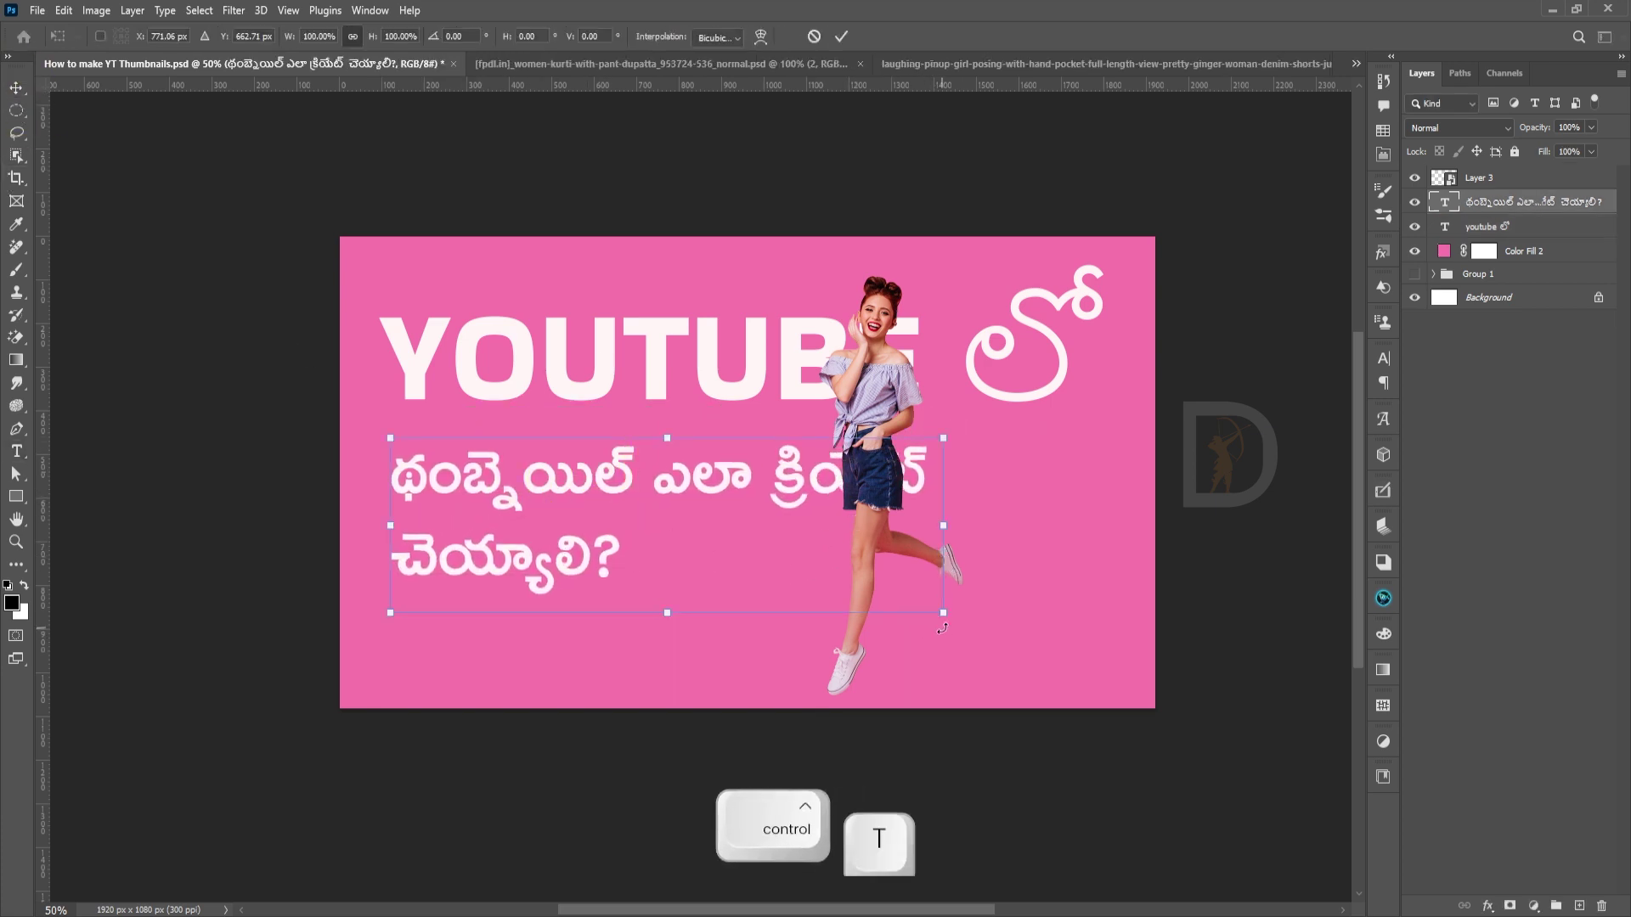
{"action": "left_click_drag", "start_coordinate": [935, 612], "coordinate": [831, 573]}
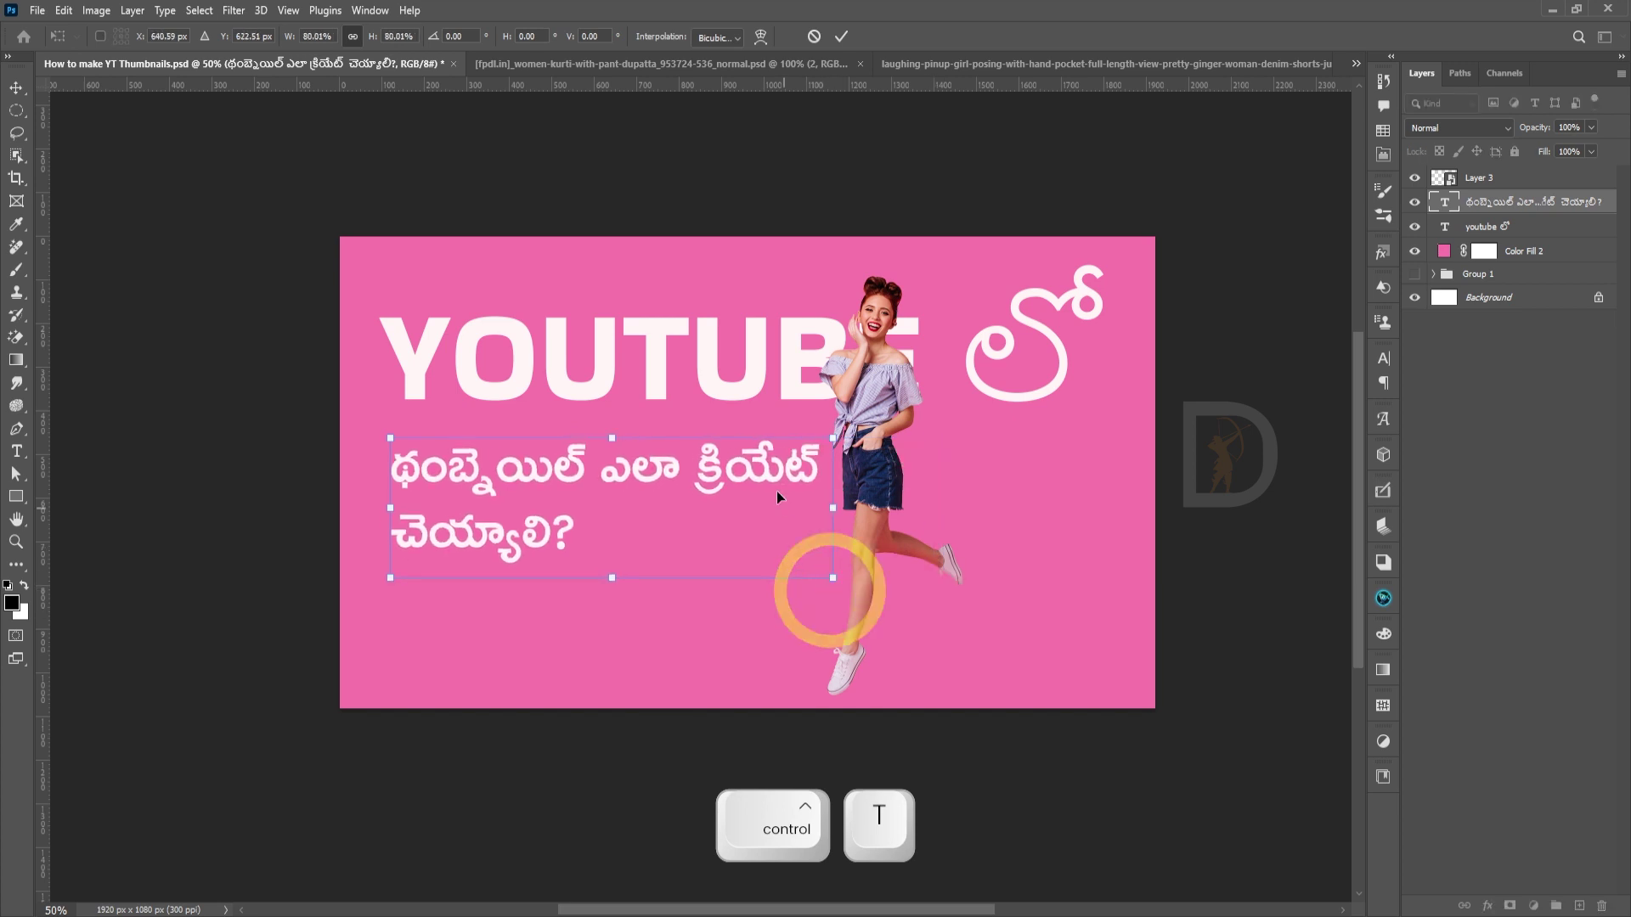
{"action": "left_click_drag", "start_coordinate": [761, 465], "coordinate": [760, 459]}
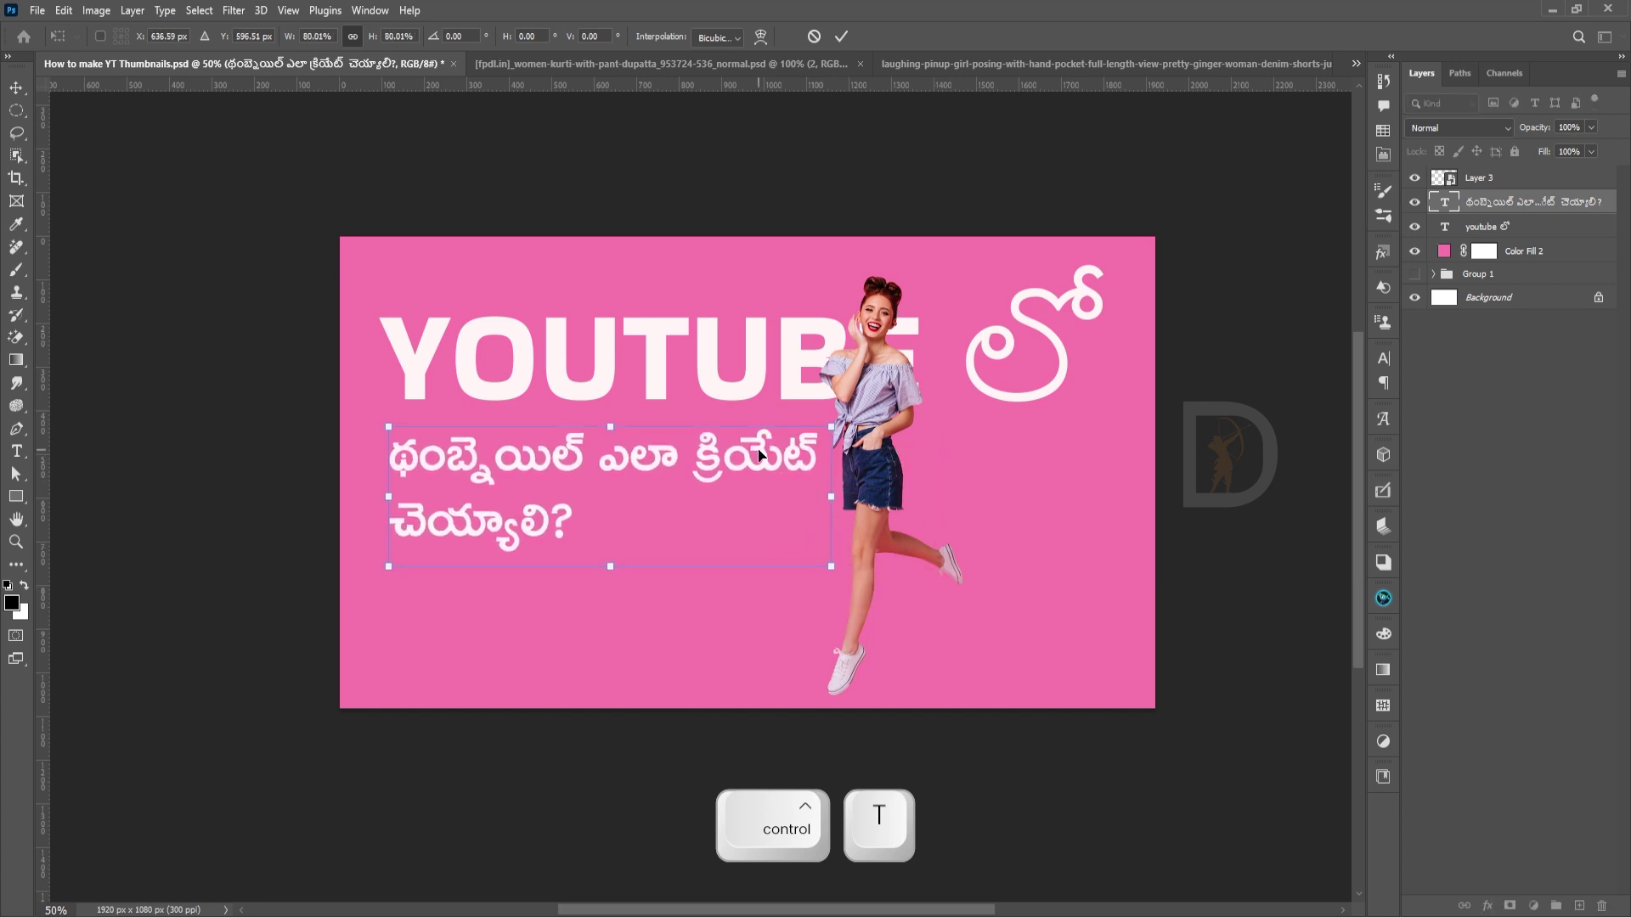
{"action": "key", "text": "Return"}
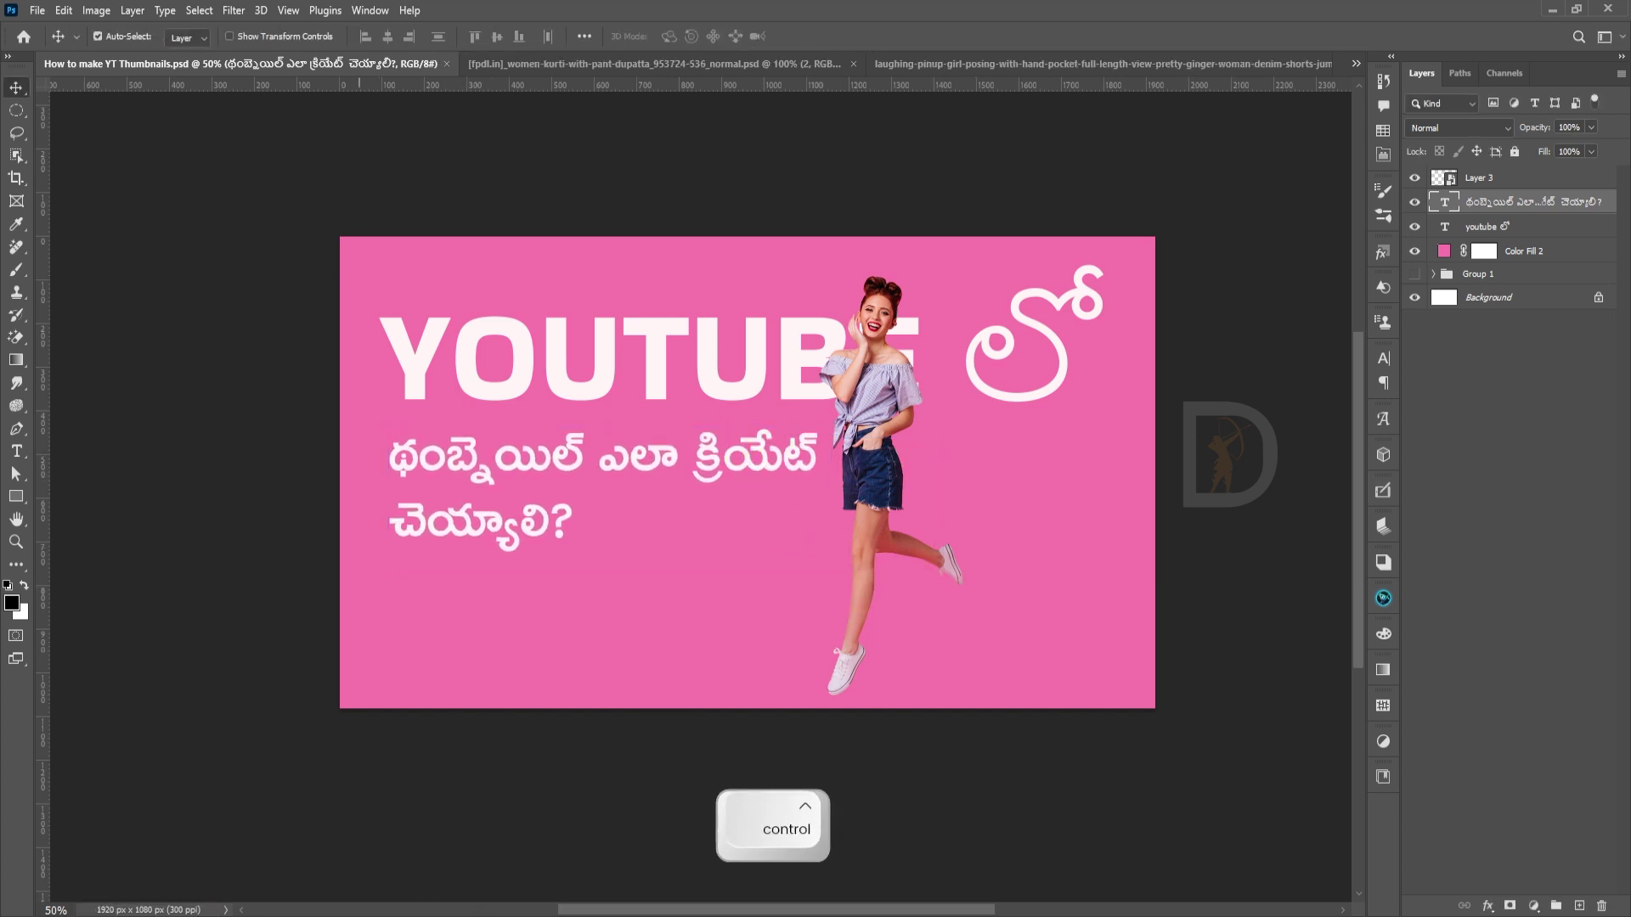
{"action": "key", "text": "ctrl+s"}
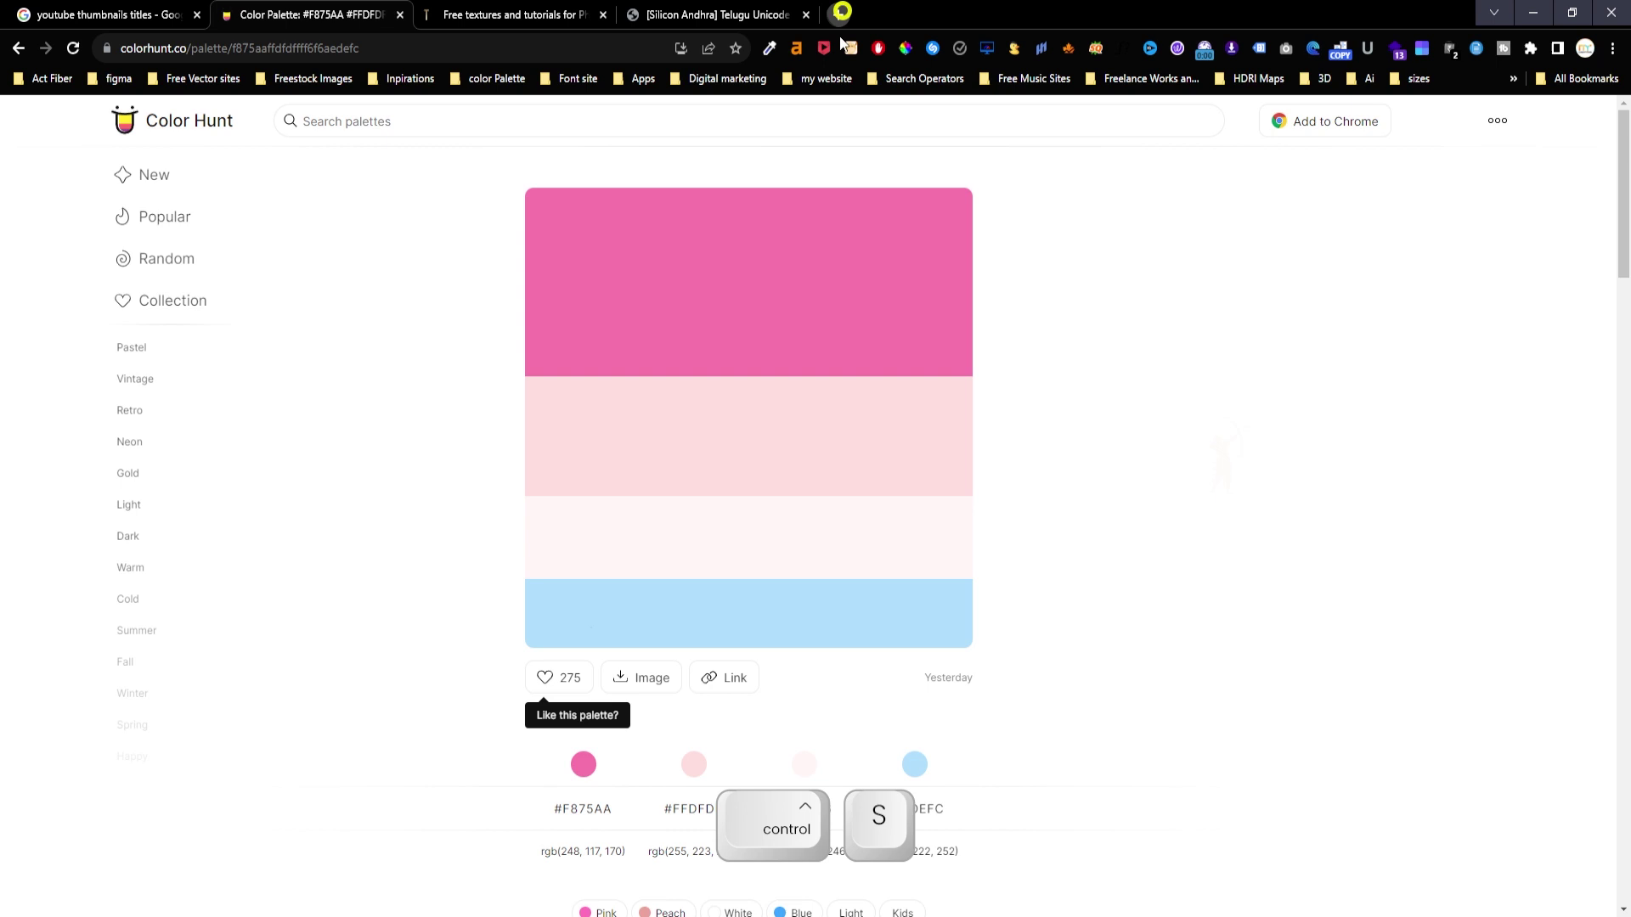
Search Google for "youtube logo png" in a new browser tab.
{"action": "left_click", "coordinate": [841, 13]}
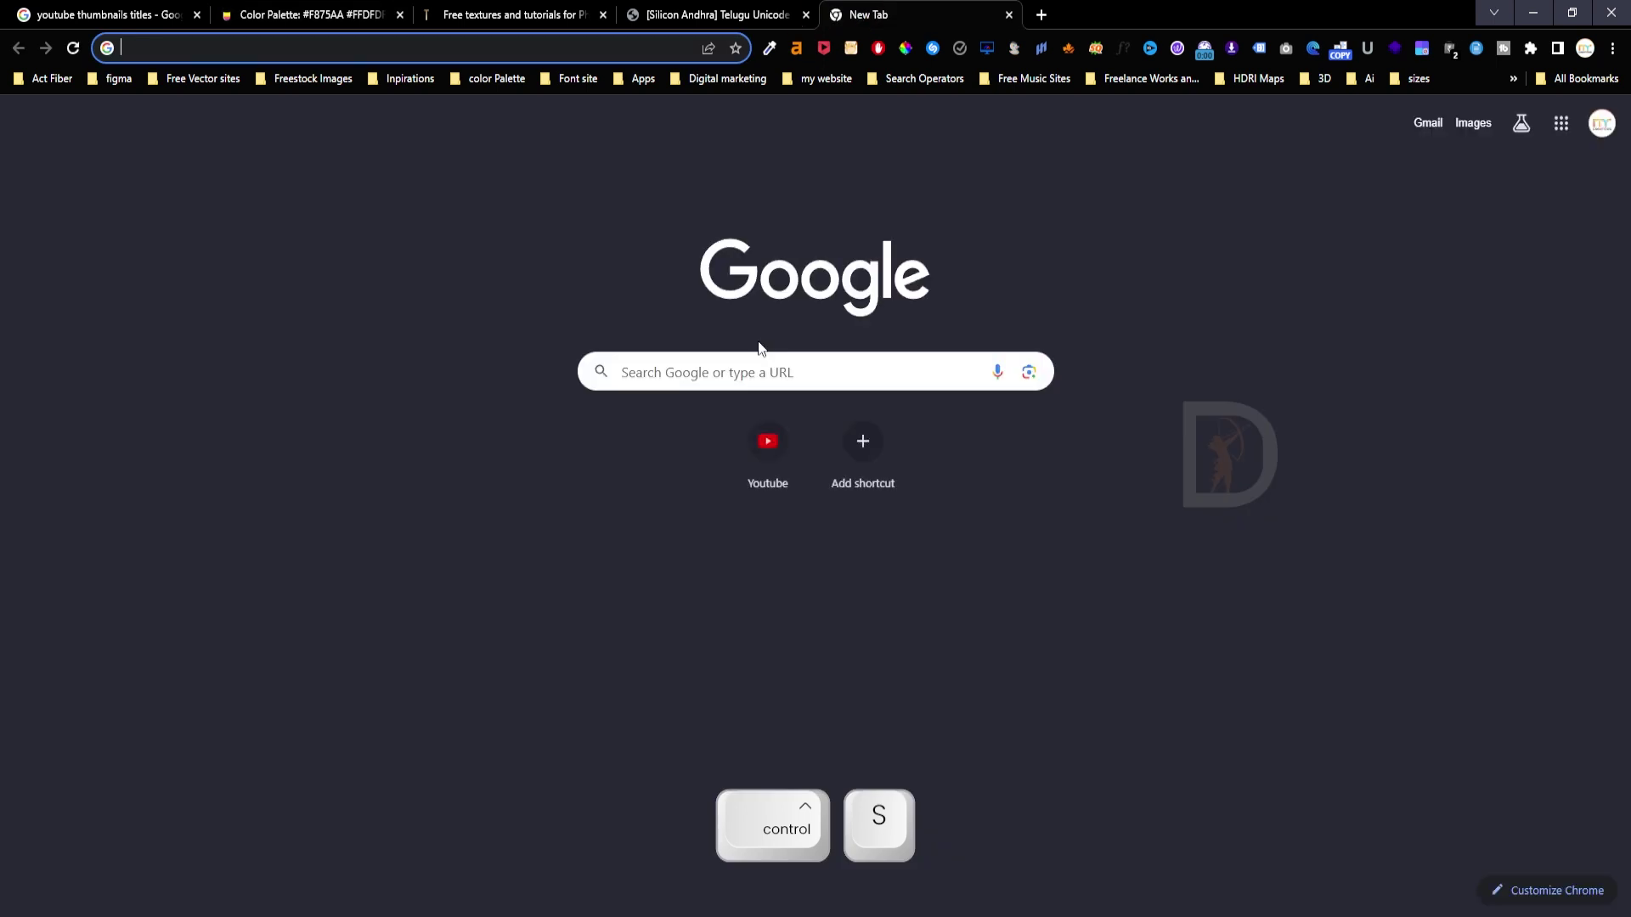
{"action": "left_click", "coordinate": [757, 369]}
{"action": "type", "text": "yotu"}
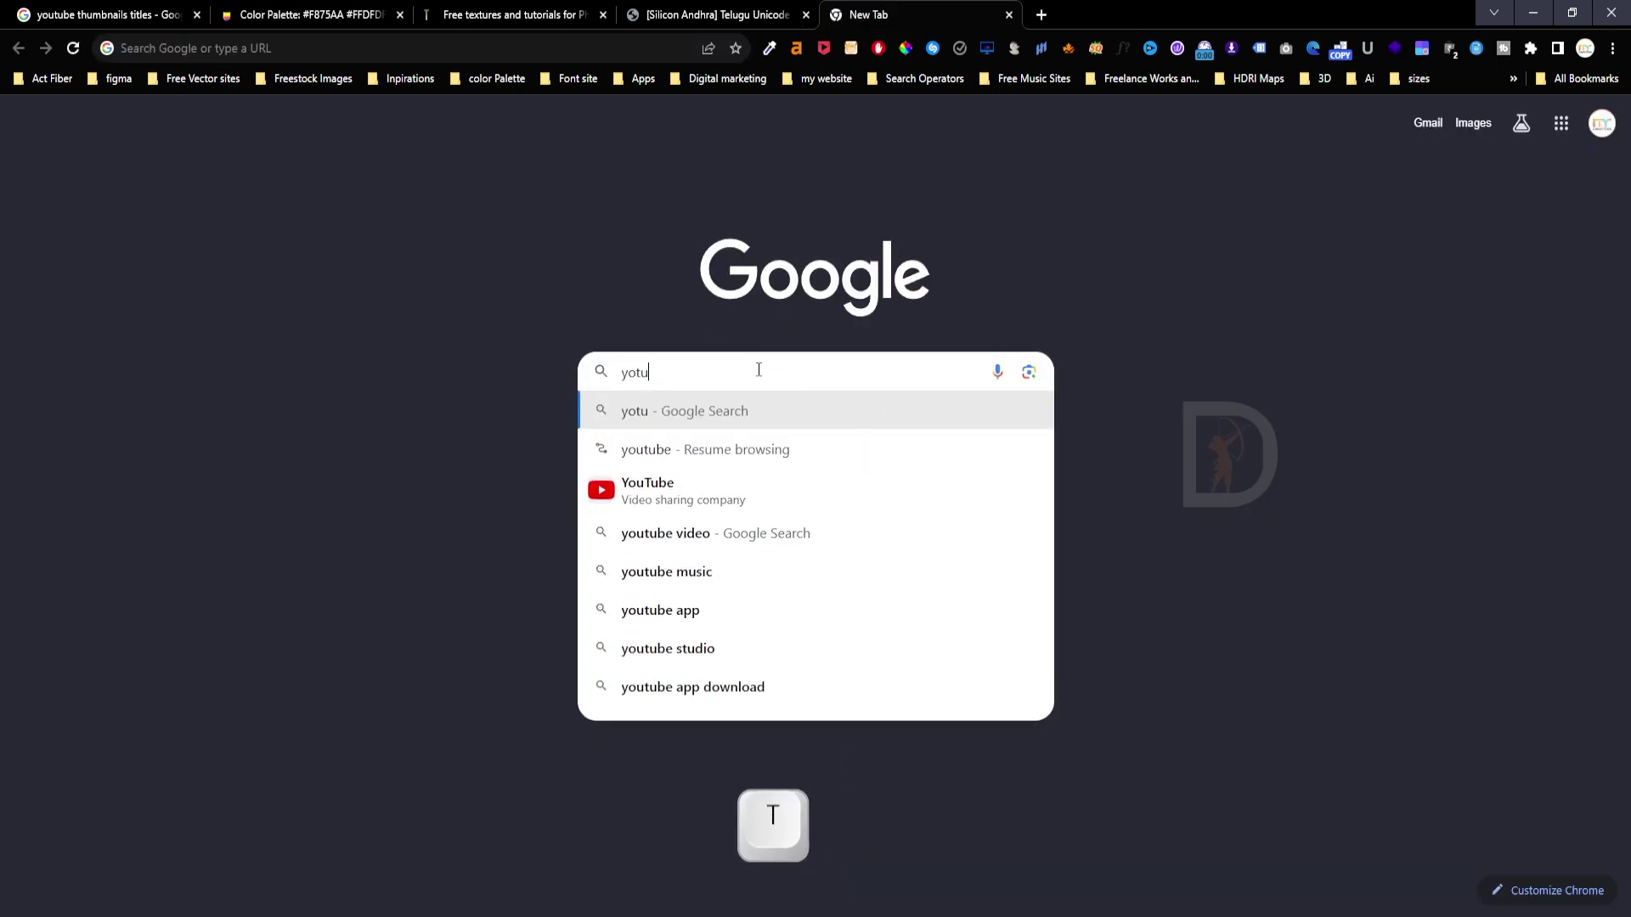
{"action": "key", "text": "BackSpace"}
{"action": "key", "text": "BackSpace"}
{"action": "type", "text": "utube logo png"}
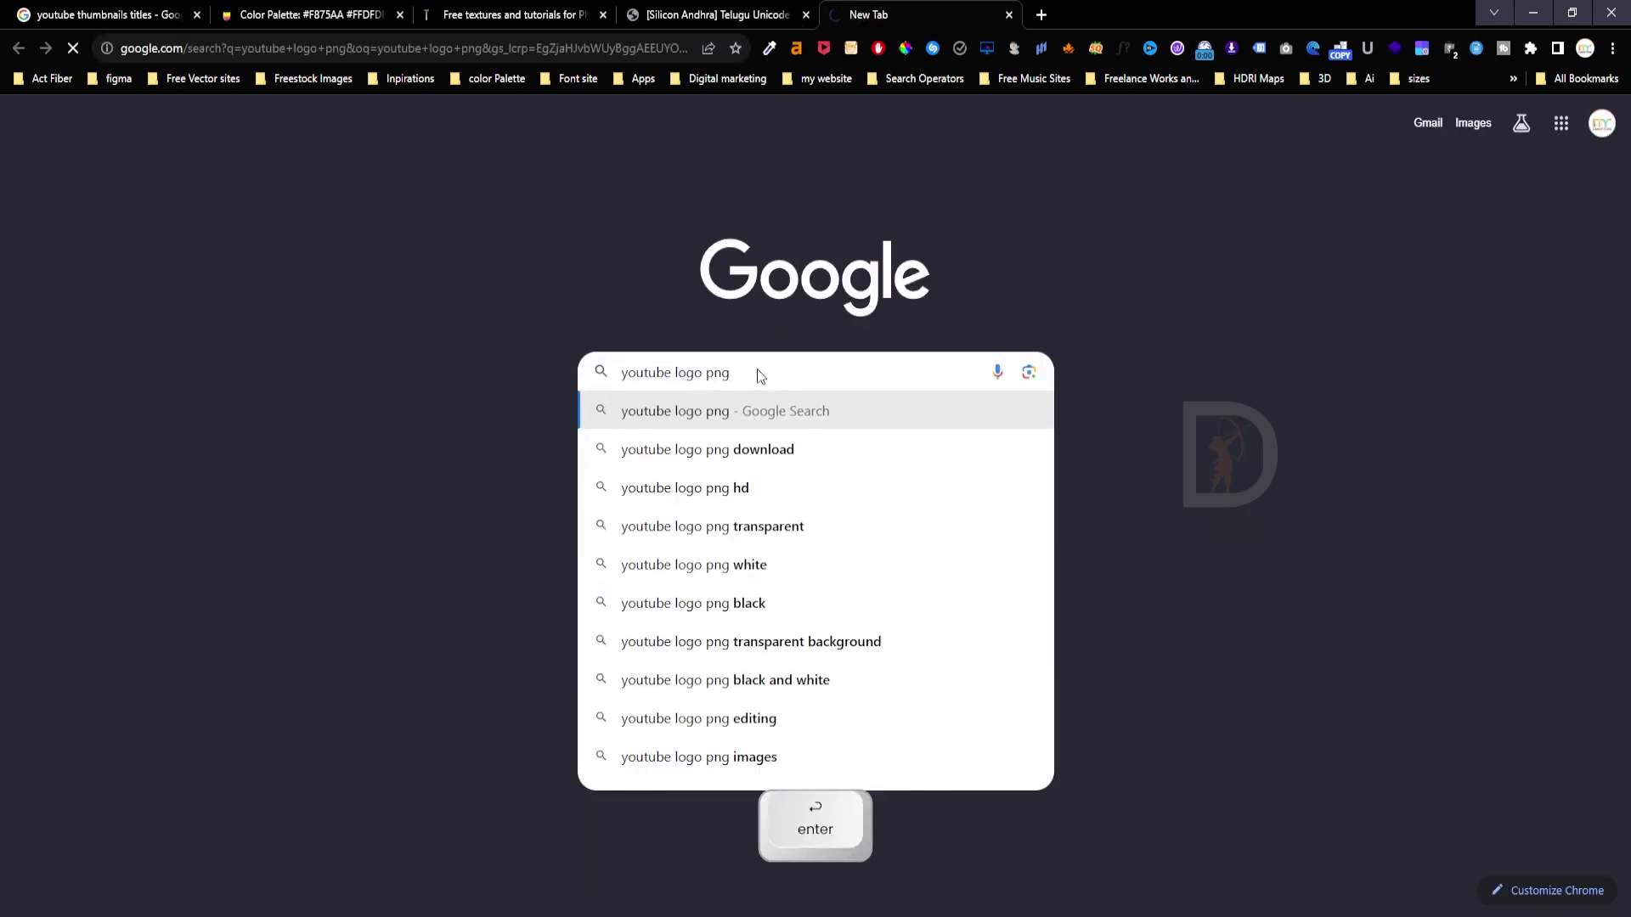
{"action": "key", "text": "Return"}
Open the Wikimedia Commons YouTube logo from the image results and save it as Youtube_logo.png.
{"action": "left_click", "coordinate": [431, 323]}
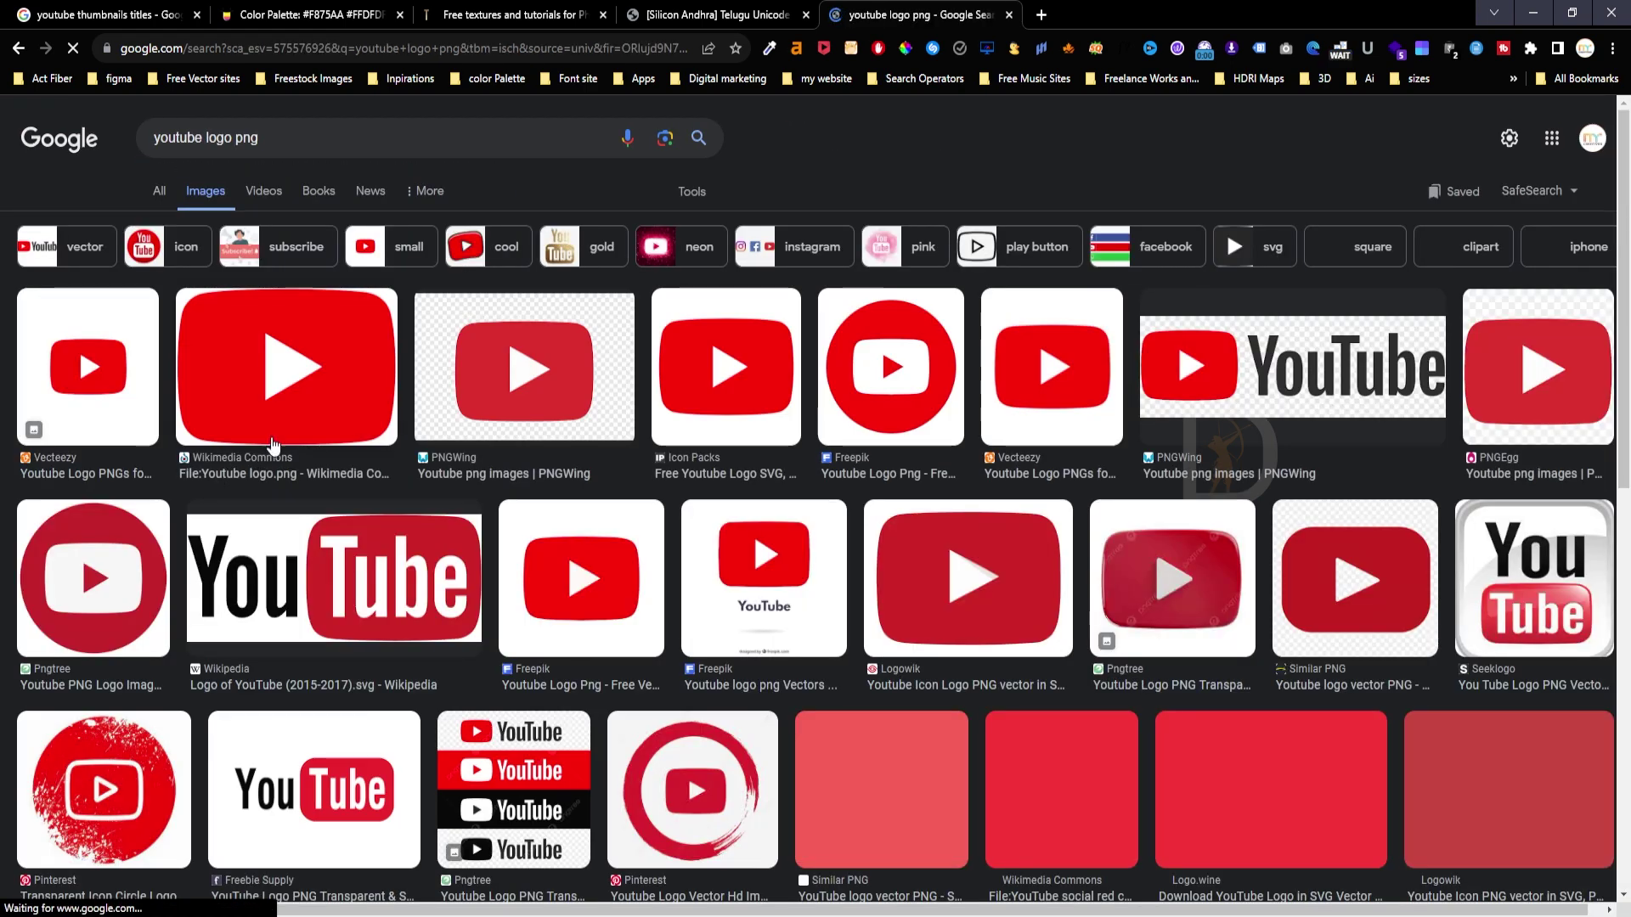
{"action": "left_click", "coordinate": [1226, 231]}
{"action": "scroll", "coordinate": [563, 703], "scroll_direction": "down", "scroll_amount": 3}
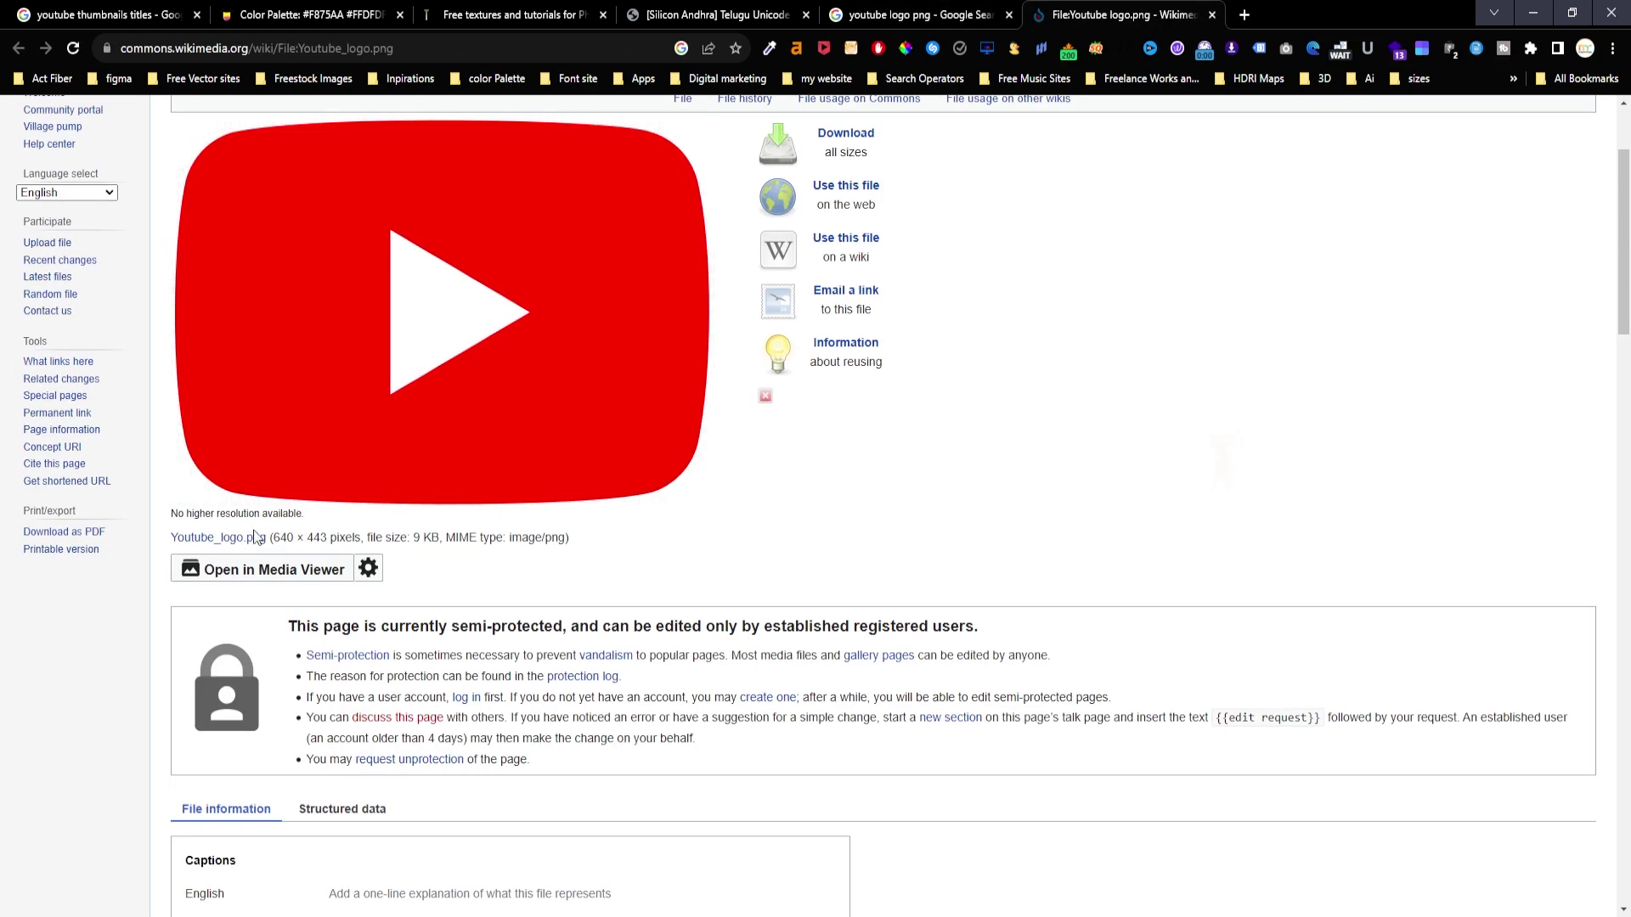
{"action": "left_click", "coordinate": [662, 476]}
{"action": "right_click", "coordinate": [685, 467]}
{"action": "left_click", "coordinate": [747, 491]}
{"action": "left_click", "coordinate": [1435, 821]}
Place Youtube_logo.png from the Downloads folder into the thumbnail, resize it and position it behind the girl's hips.
{"action": "mouse_move", "coordinate": [299, 902]}
{"action": "left_click", "coordinate": [386, 836]}
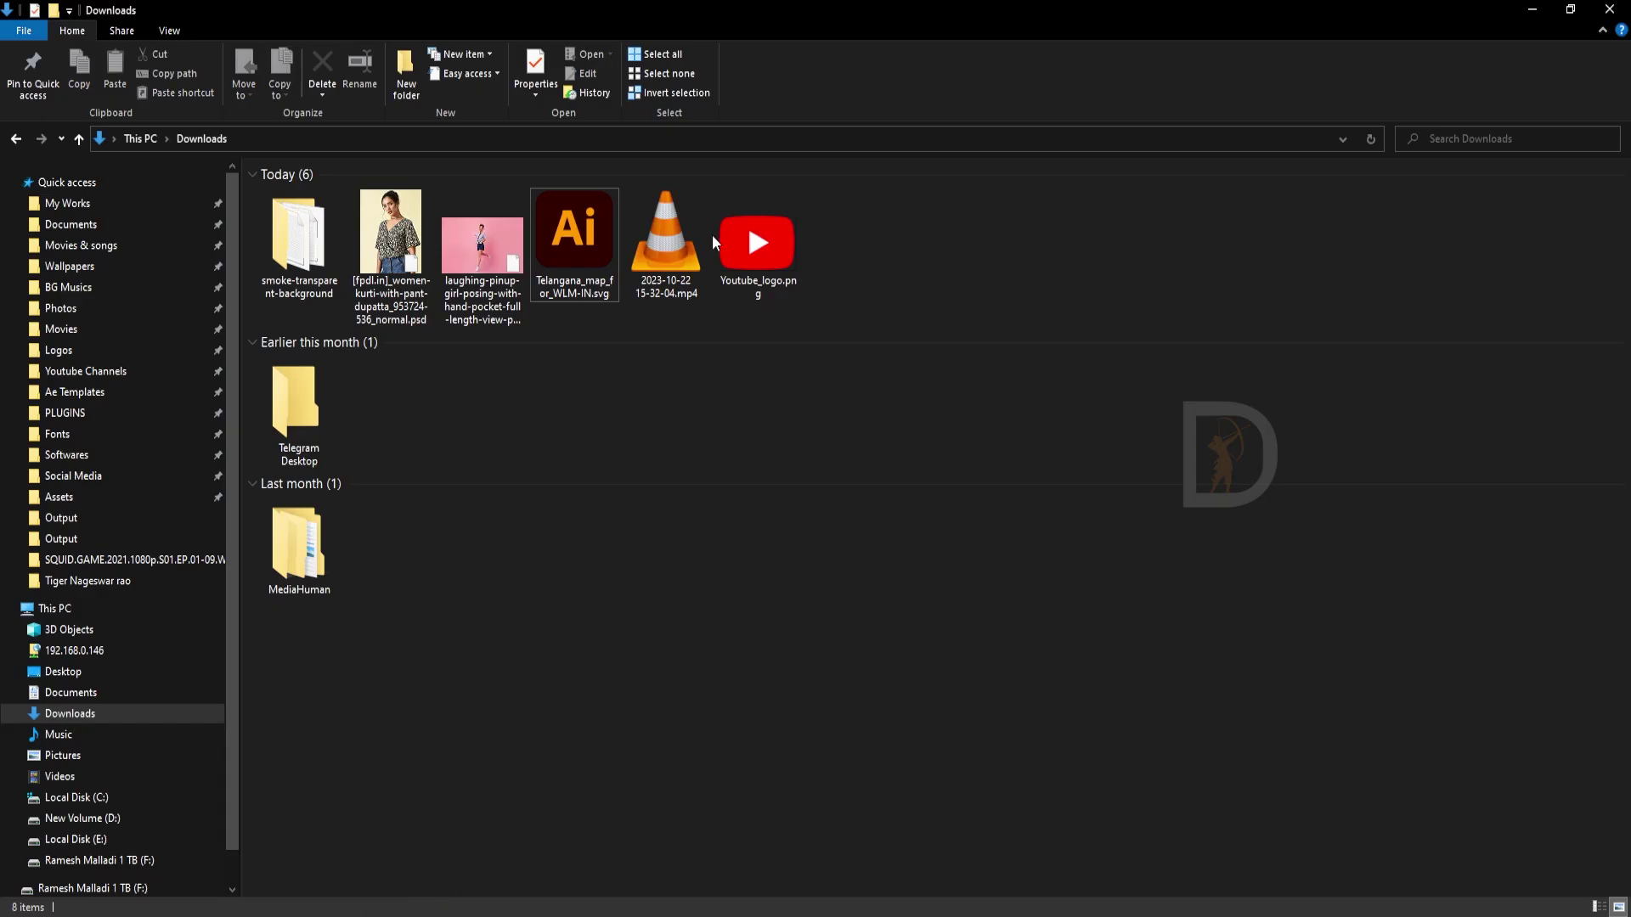
{"action": "key", "text": "alt+Tab"}
{"action": "key", "text": "alt+Tab"}
{"action": "left_click_drag", "start_coordinate": [755, 246], "coordinate": [863, 555]}
{"action": "left_click_drag", "start_coordinate": [794, 468], "coordinate": [906, 348]}
{"action": "left_click_drag", "start_coordinate": [977, 439], "coordinate": [945, 414]}
{"action": "left_click_drag", "start_coordinate": [898, 352], "coordinate": [952, 446]}
{"action": "key", "text": "Return"}
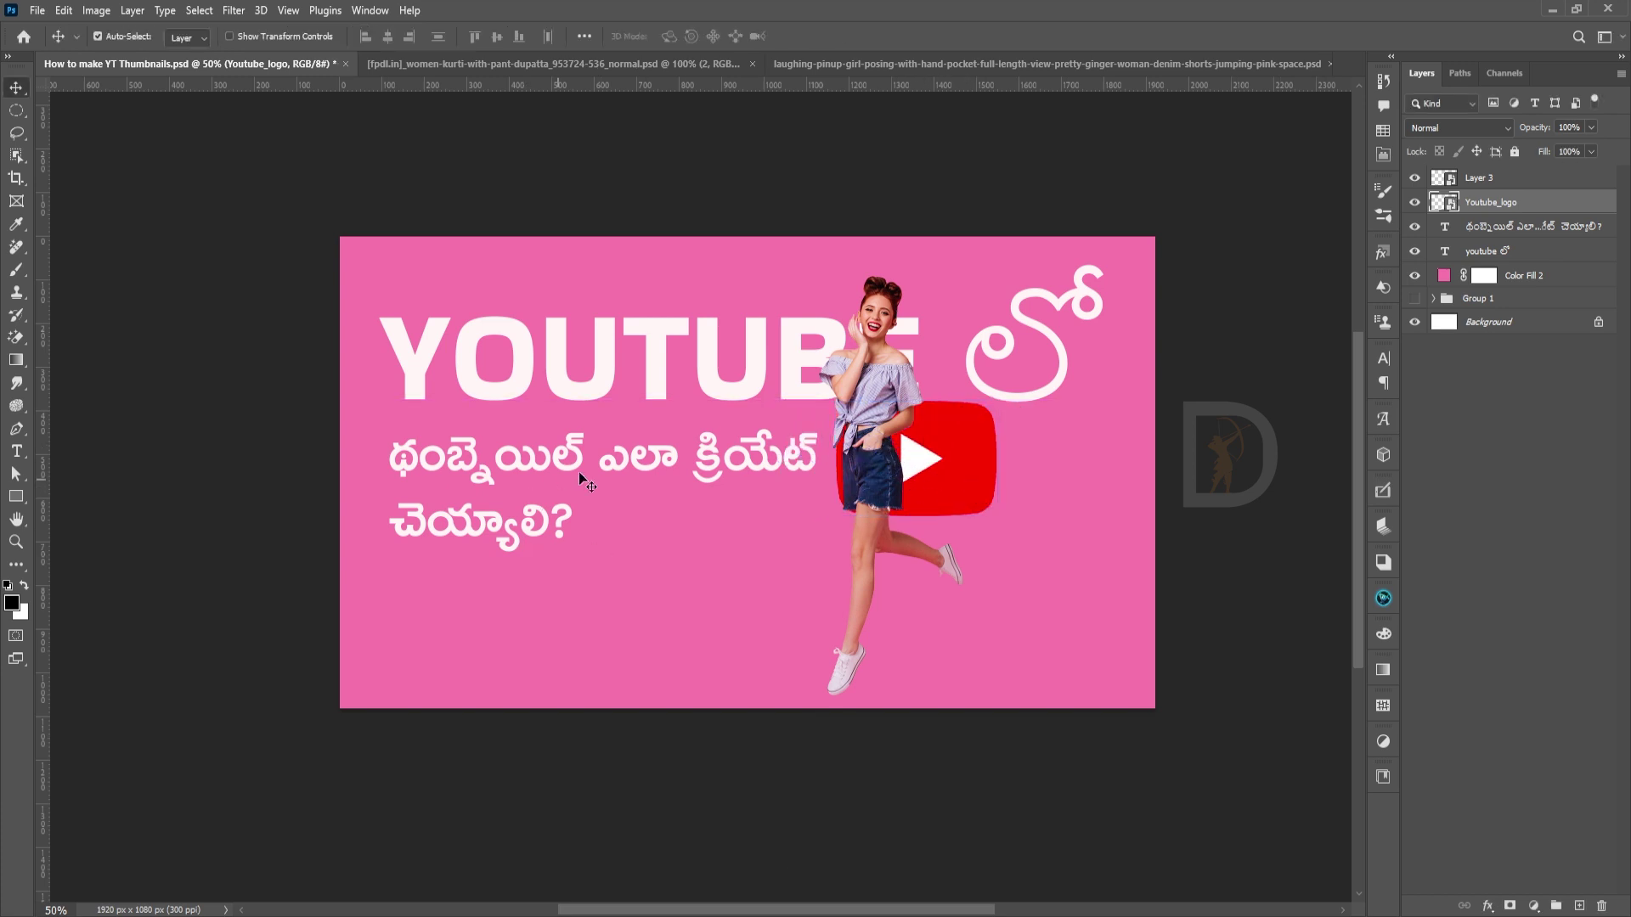
Move the Telugu phrase slightly down and nudge "YOUTUBE లో" about 20 px left and 16 px up.
{"action": "left_click_drag", "start_coordinate": [578, 472], "coordinate": [557, 493]}
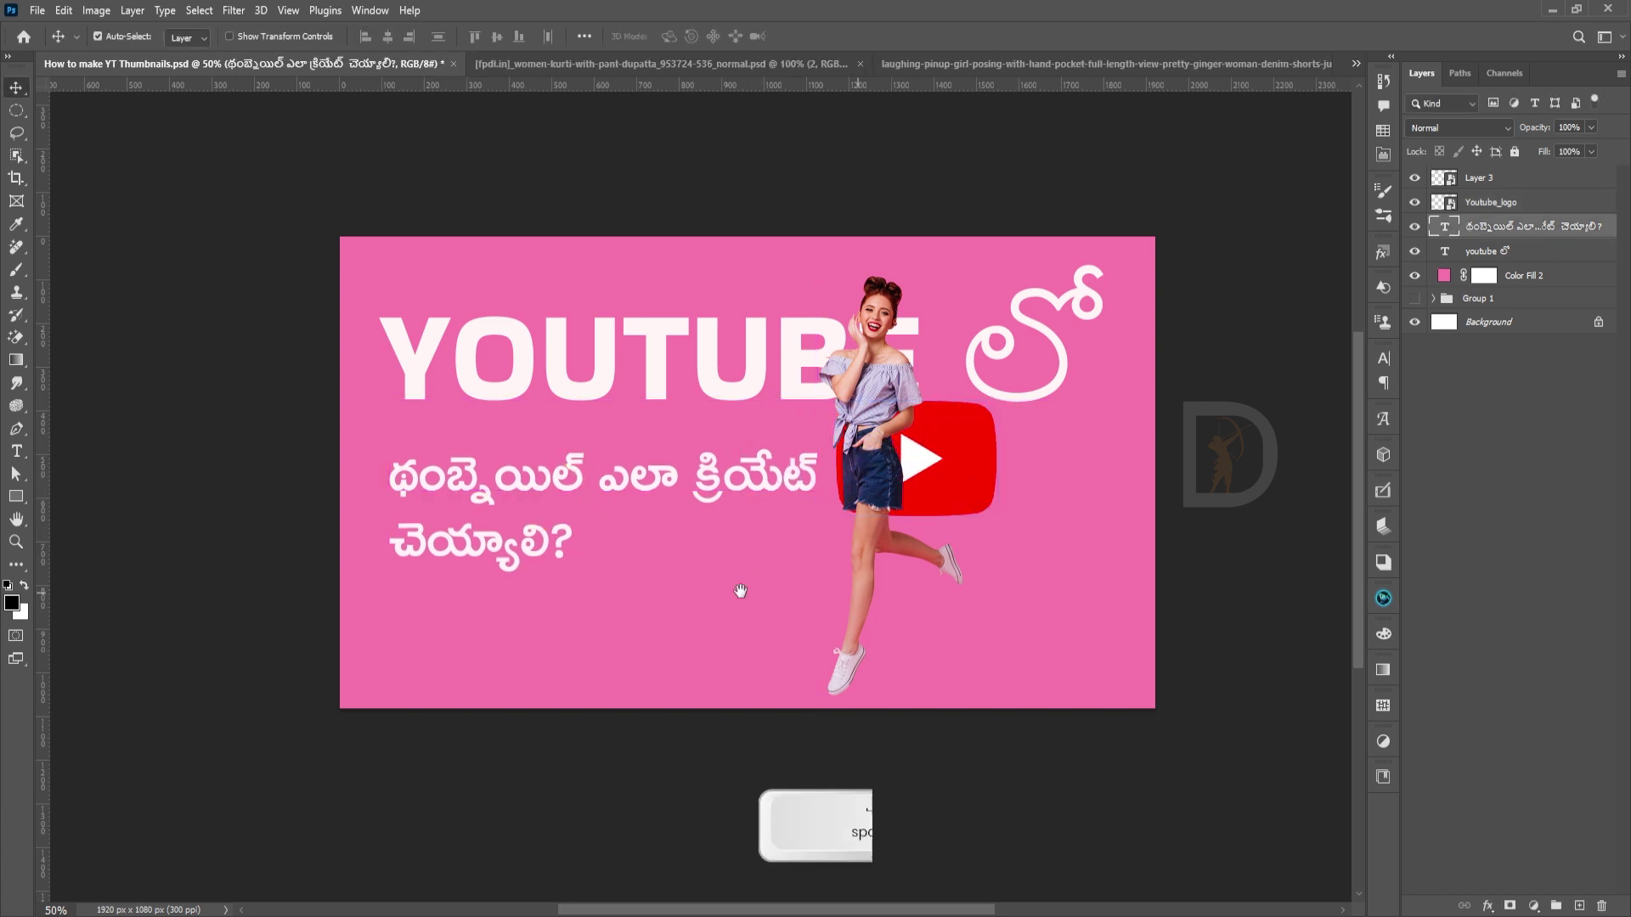
{"action": "key", "text": "space"}
{"action": "left_click_drag", "start_coordinate": [735, 594], "coordinate": [751, 594]}
{"action": "left_click_drag", "start_coordinate": [813, 379], "coordinate": [804, 372]}
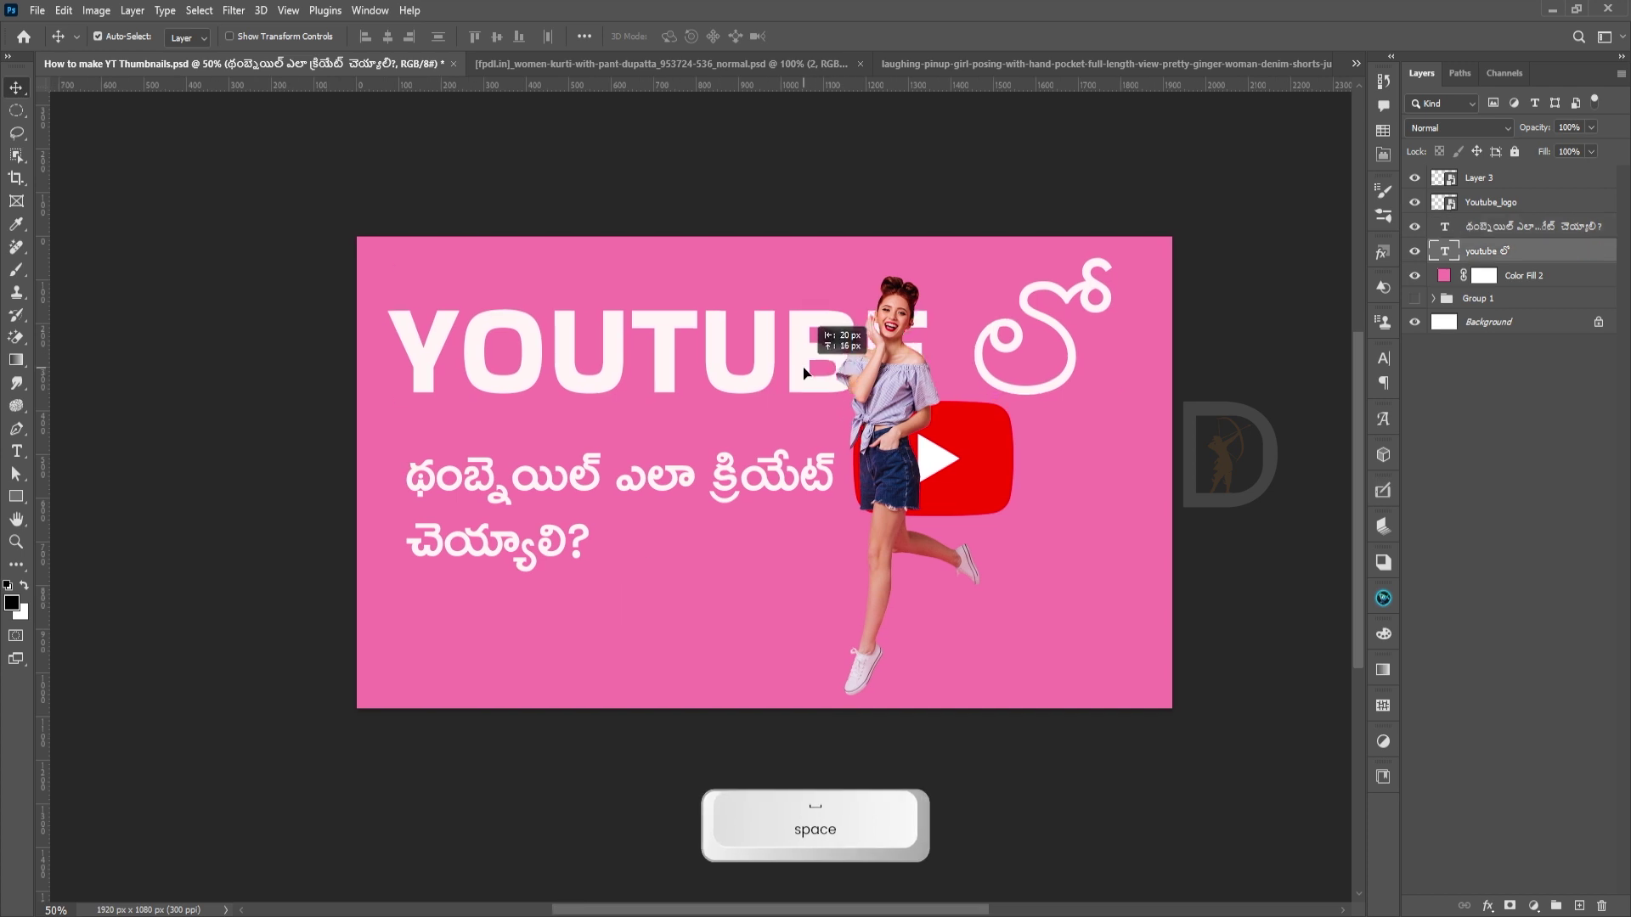
Move the YouTube logo over the letters "YOU" of the title and enlarge it to cover them.
{"action": "left_click_drag", "start_coordinate": [988, 470], "coordinate": [578, 381]}
{"action": "key", "text": "ctrl+t"}
{"action": "key", "text": "Return"}
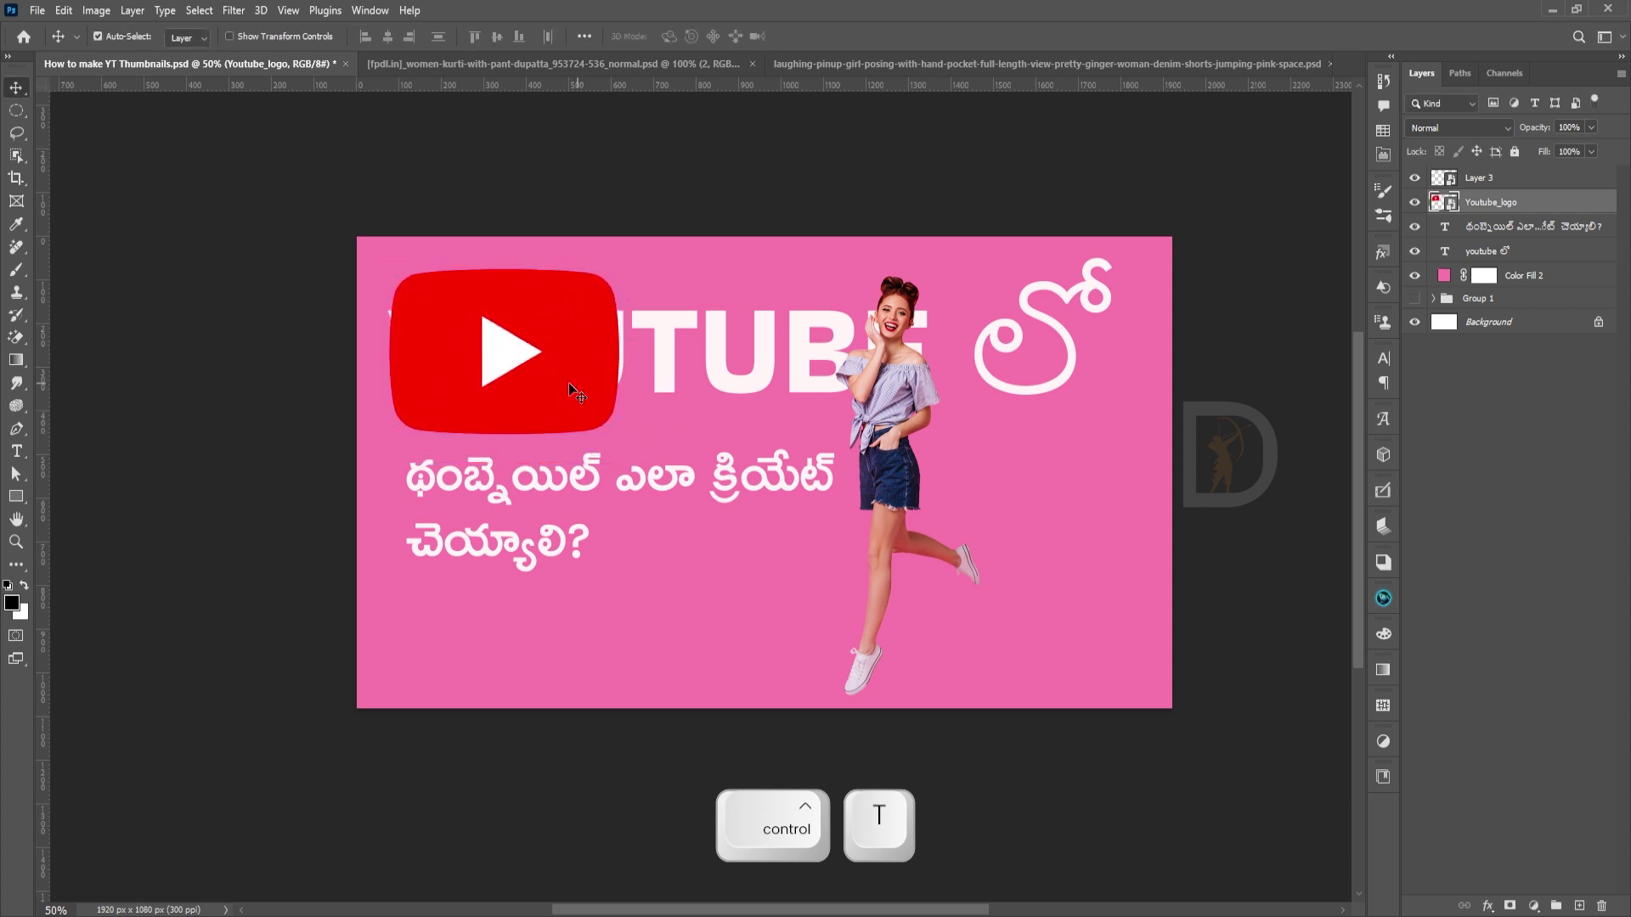
{"action": "key", "text": "ctrl+t"}
{"action": "left_click_drag", "start_coordinate": [392, 428], "coordinate": [379, 432]}
{"action": "key", "text": "Return"}
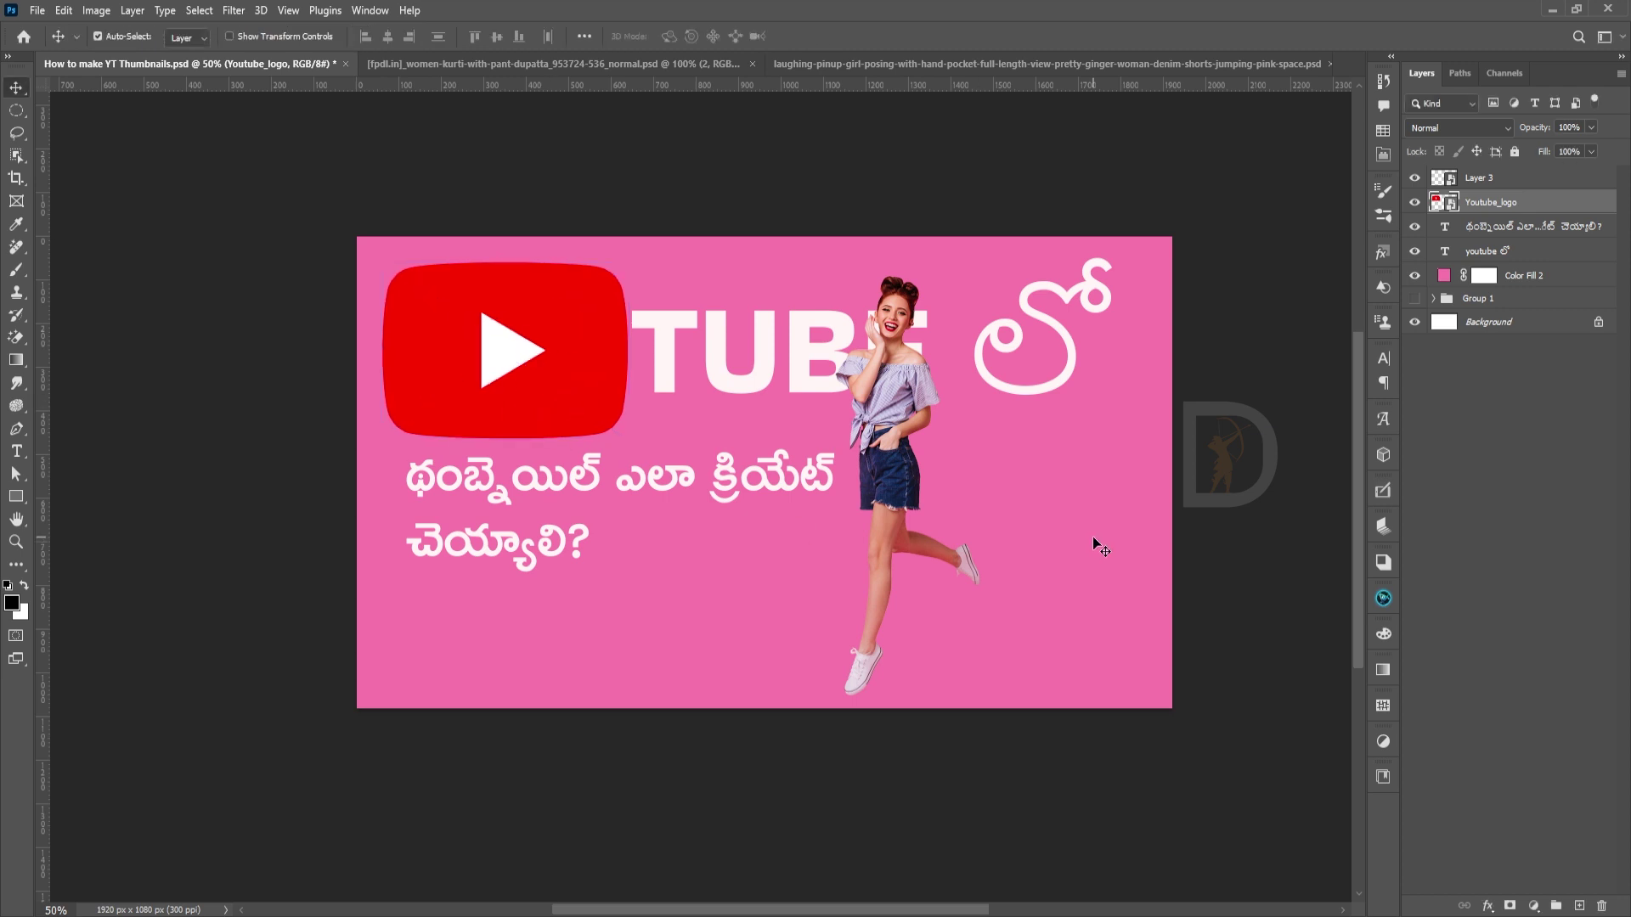
Break the Telugu text after "థంబ్నెయిల్" so it runs over three lines.
{"action": "double_click", "coordinate": [603, 487]}
{"action": "left_click", "coordinate": [623, 484]}
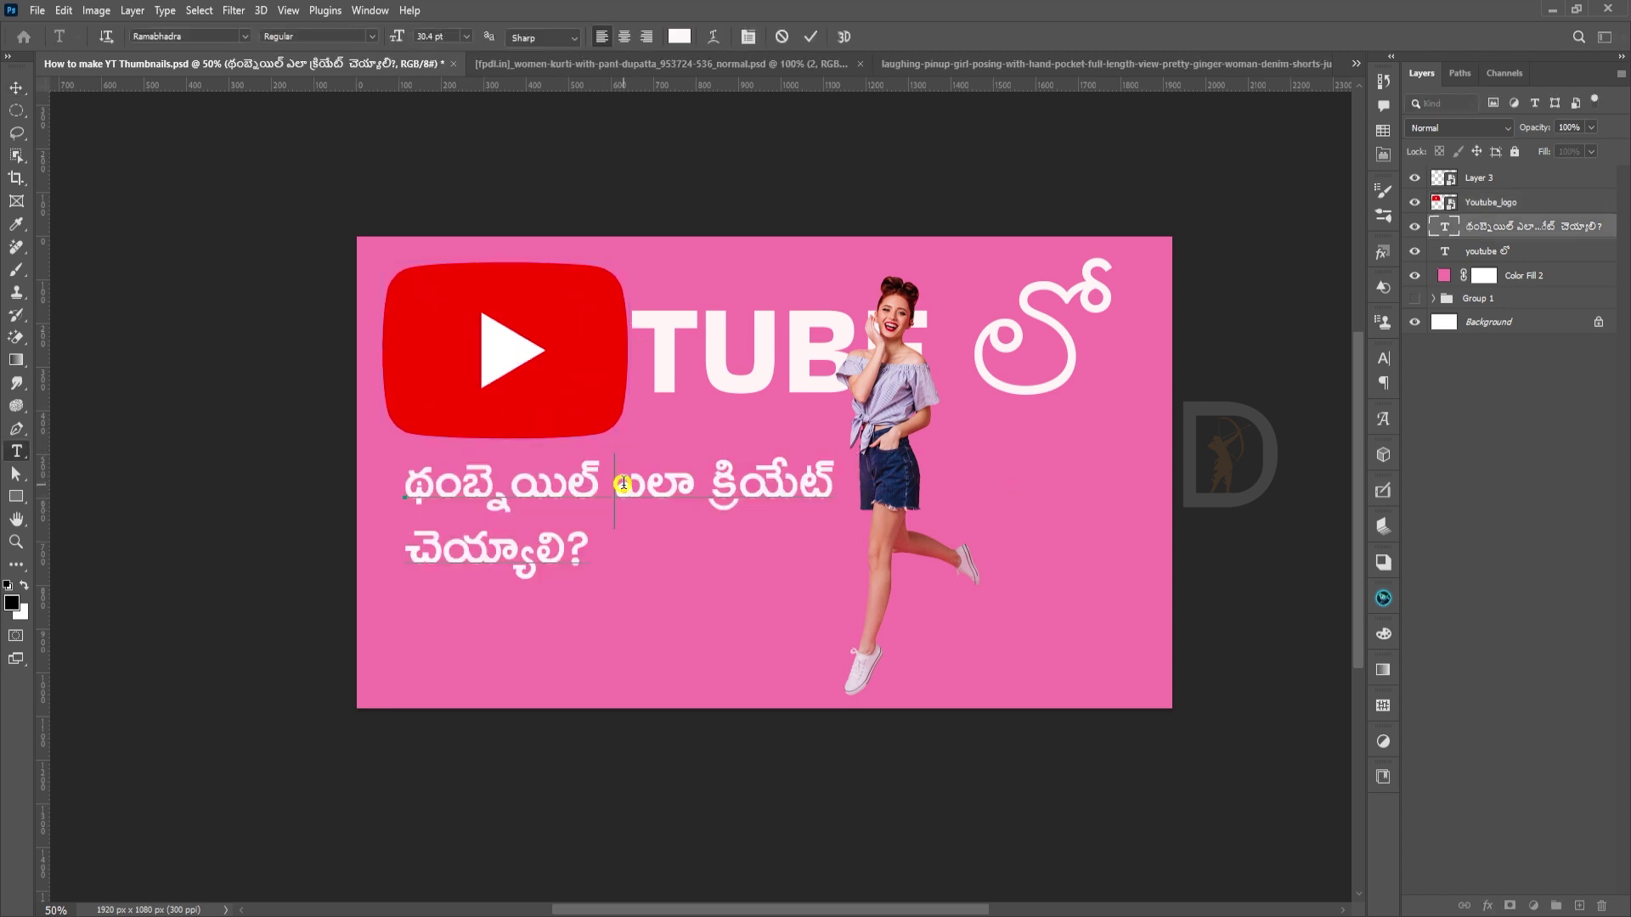
{"action": "key", "text": "Return"}
{"action": "key", "text": "ctrl+Return"}
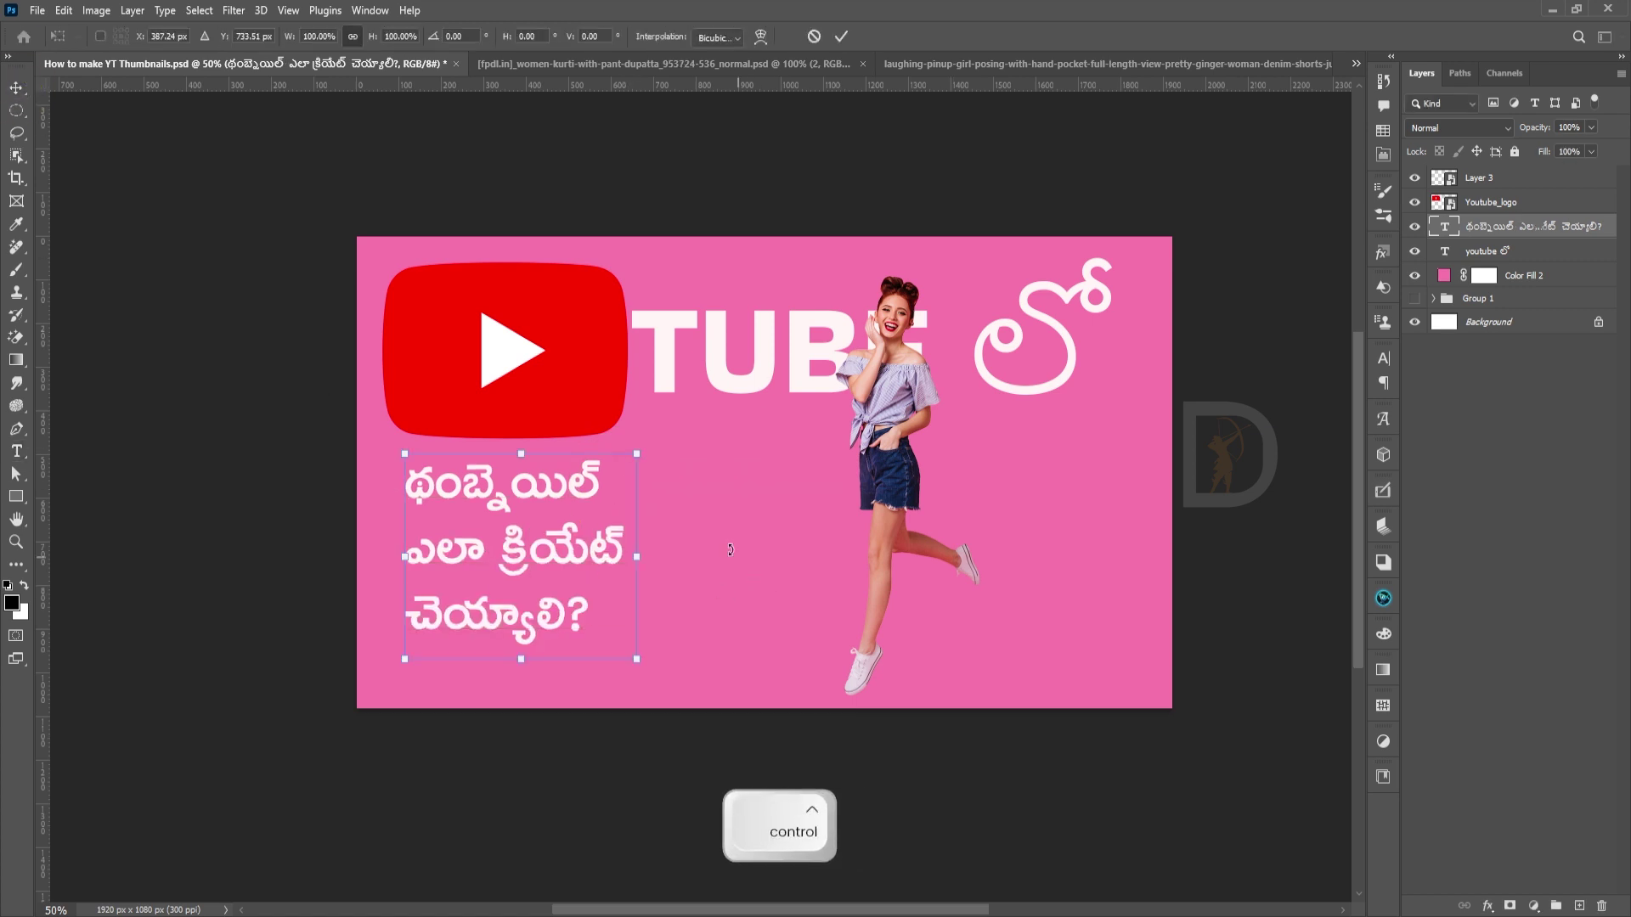
Adjust the size of the three-line Telugu text and place it below "TUBE", between the logo and the girl.
{"action": "left_click_drag", "start_coordinate": [636, 453], "coordinate": [830, 321]}
{"action": "left_click_drag", "start_coordinate": [591, 475], "coordinate": [648, 553]}
{"action": "left_click_drag", "start_coordinate": [462, 739], "coordinate": [605, 612]}
{"action": "left_click_drag", "start_coordinate": [692, 483], "coordinate": [698, 503]}
{"action": "key", "text": "Return"}
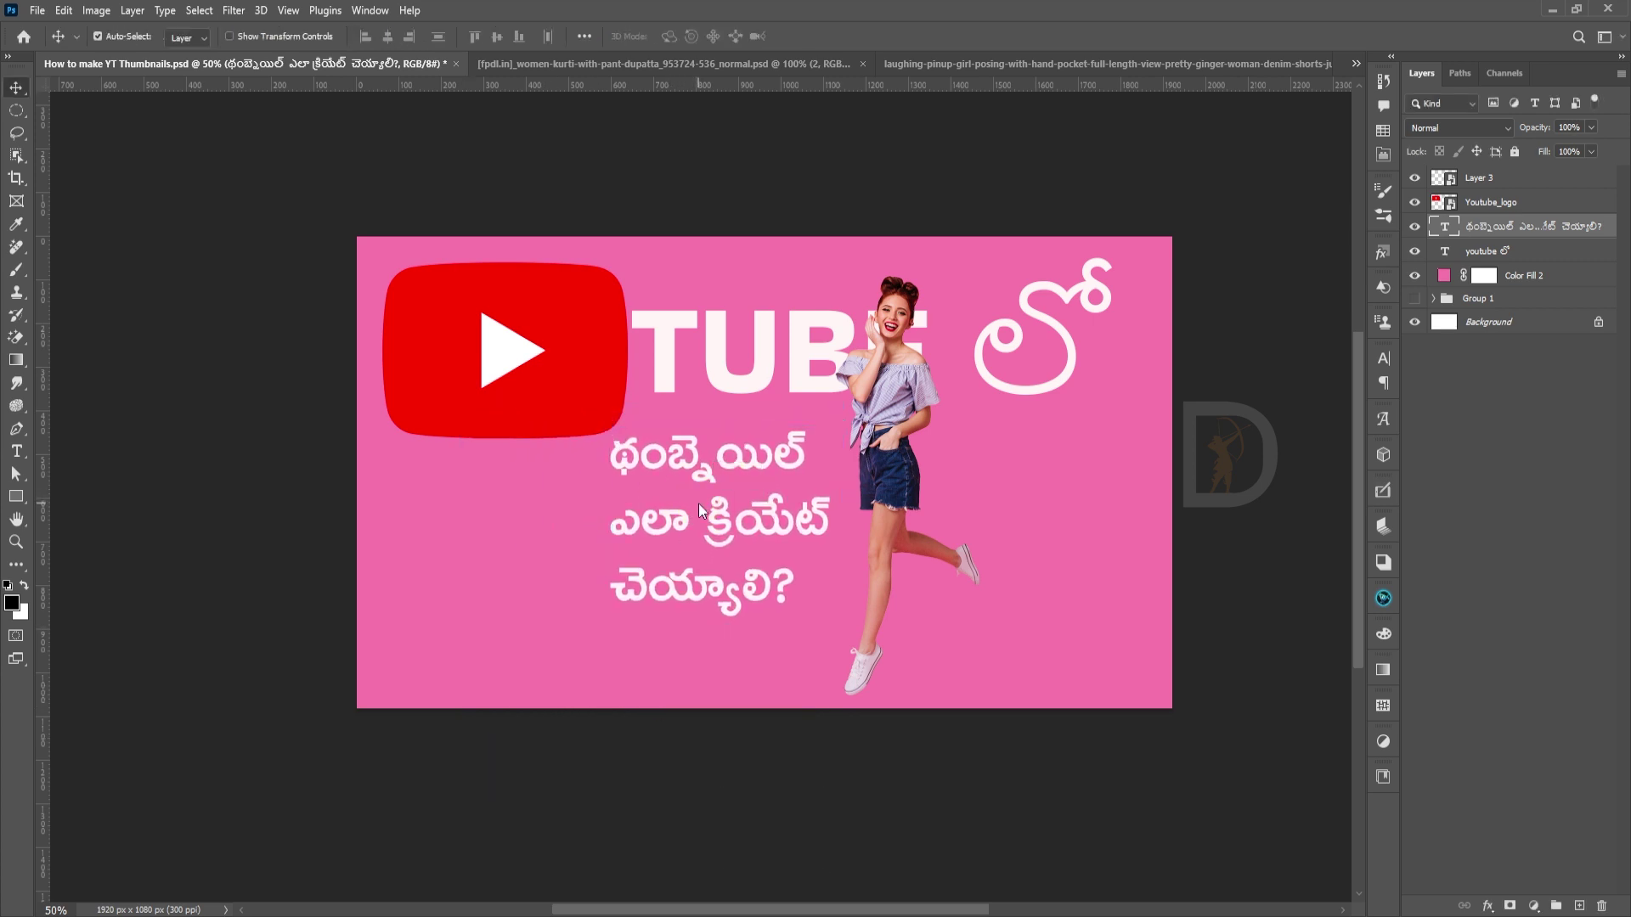
Add a drop shadow to the jumping girl's layer and slightly reduce the shadow's distance.
{"action": "key", "text": "space"}
{"action": "mouse_move", "coordinate": [1028, 526]}
{"action": "left_mouse_down"}
{"action": "mouse_move", "coordinate": [1036, 502]}
{"action": "mouse_move", "coordinate": [1010, 511]}
{"action": "left_mouse_up"}
{"action": "left_click", "coordinate": [1042, 477]}
{"action": "left_click", "coordinate": [883, 485]}
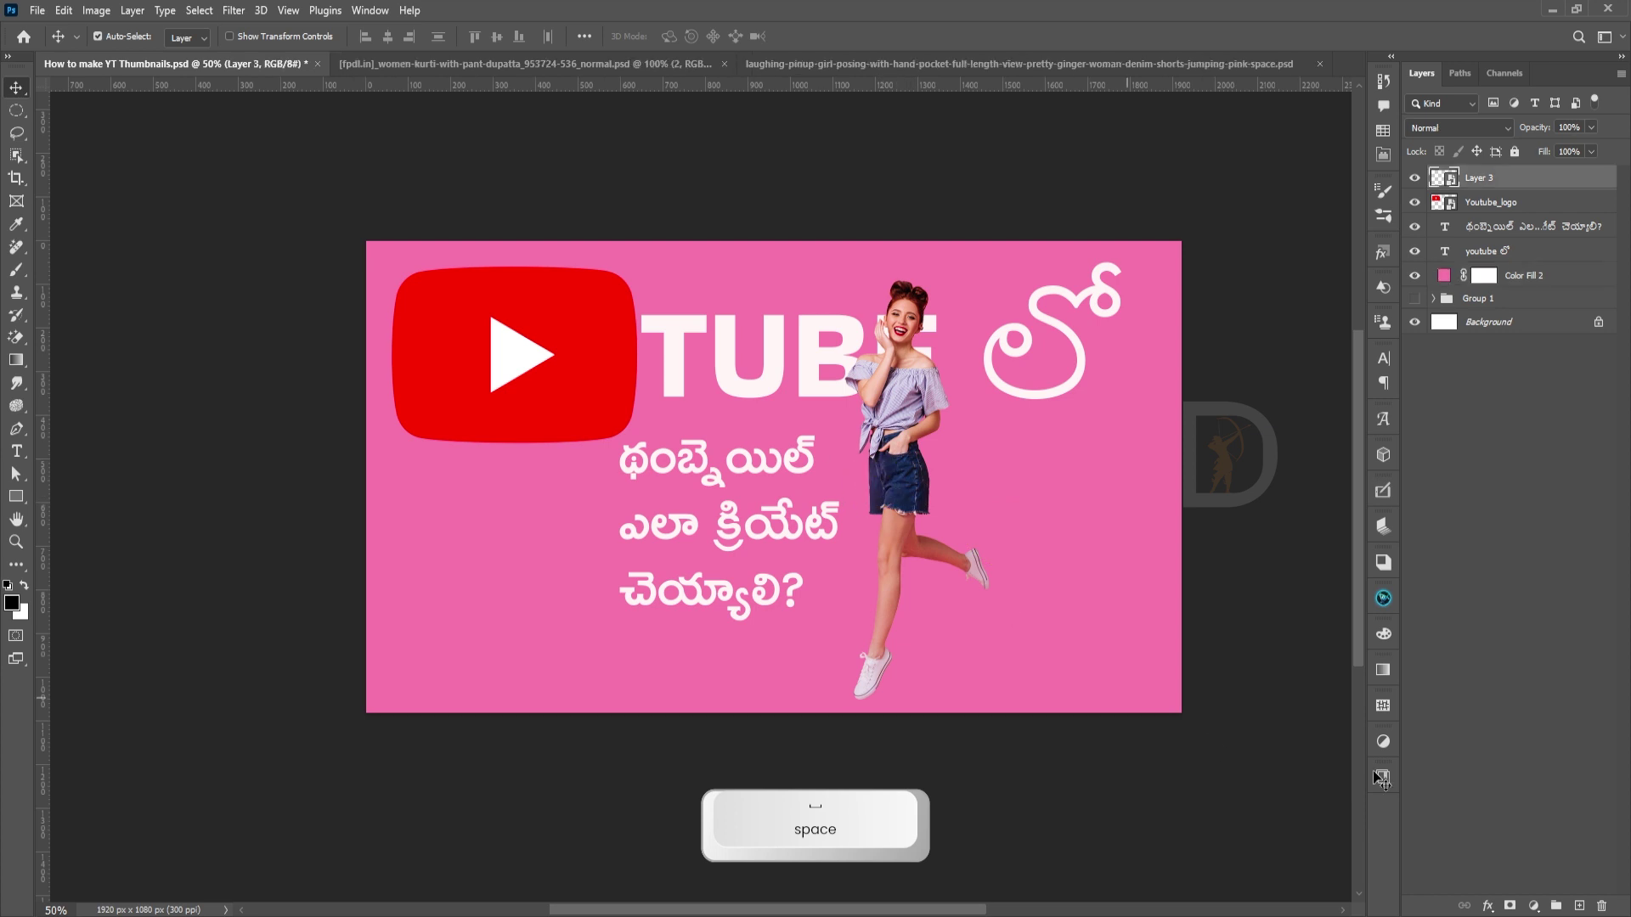
{"action": "left_click", "coordinate": [1487, 905]}
{"action": "left_click", "coordinate": [1504, 880]}
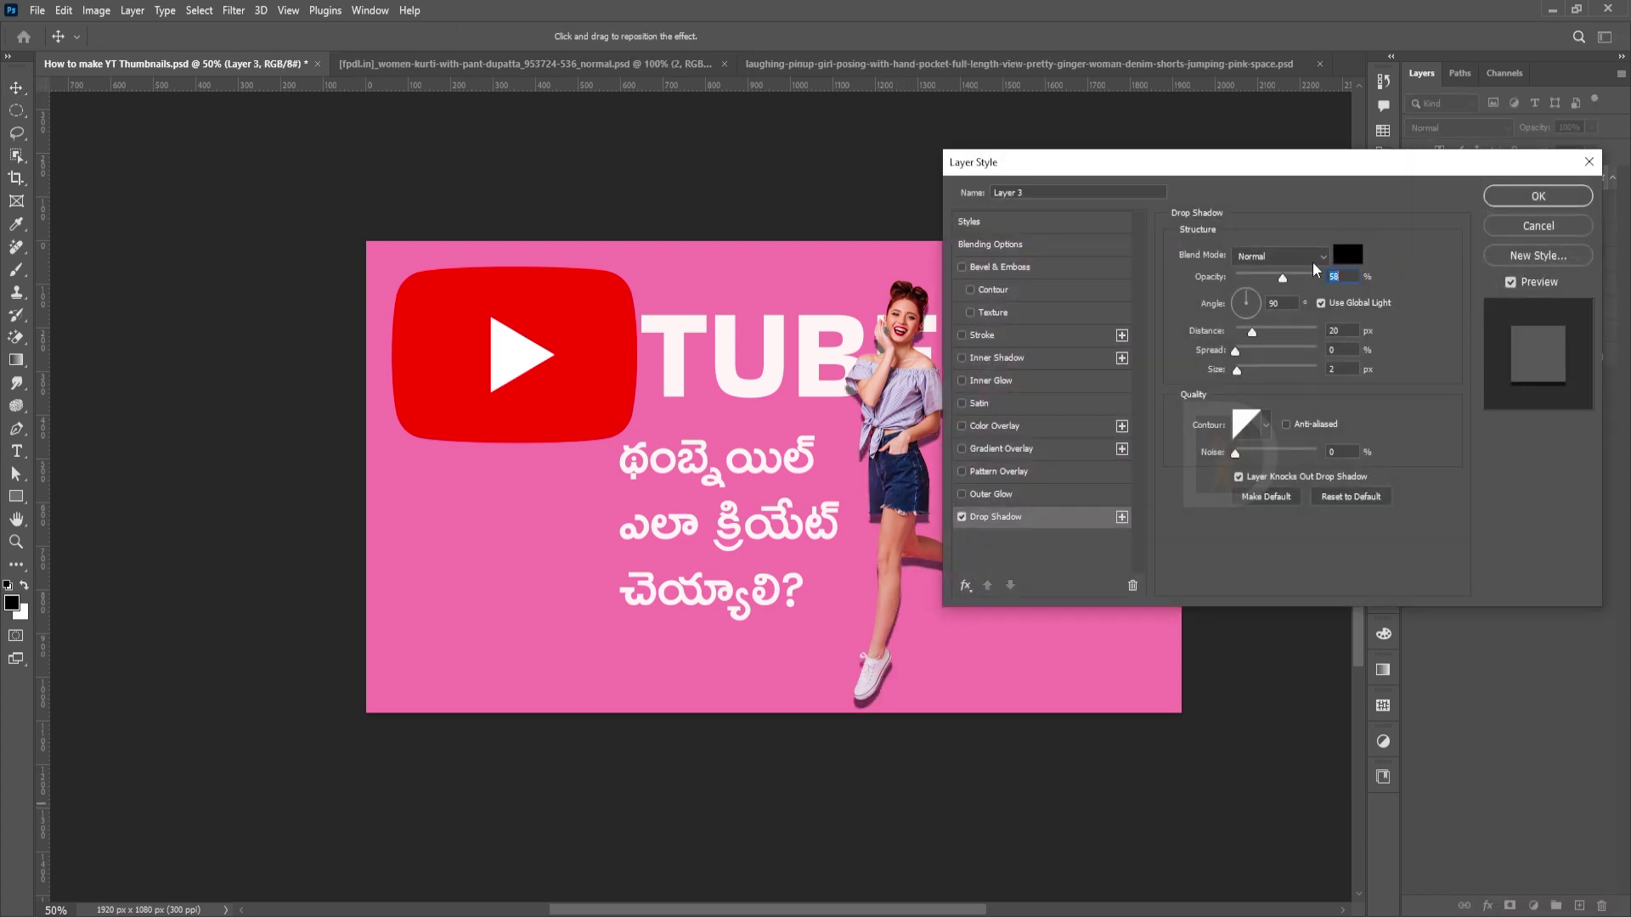
{"action": "left_click_drag", "start_coordinate": [1257, 165], "coordinate": [1427, 219]}
{"action": "left_click_drag", "start_coordinate": [1423, 386], "coordinate": [1412, 386]}
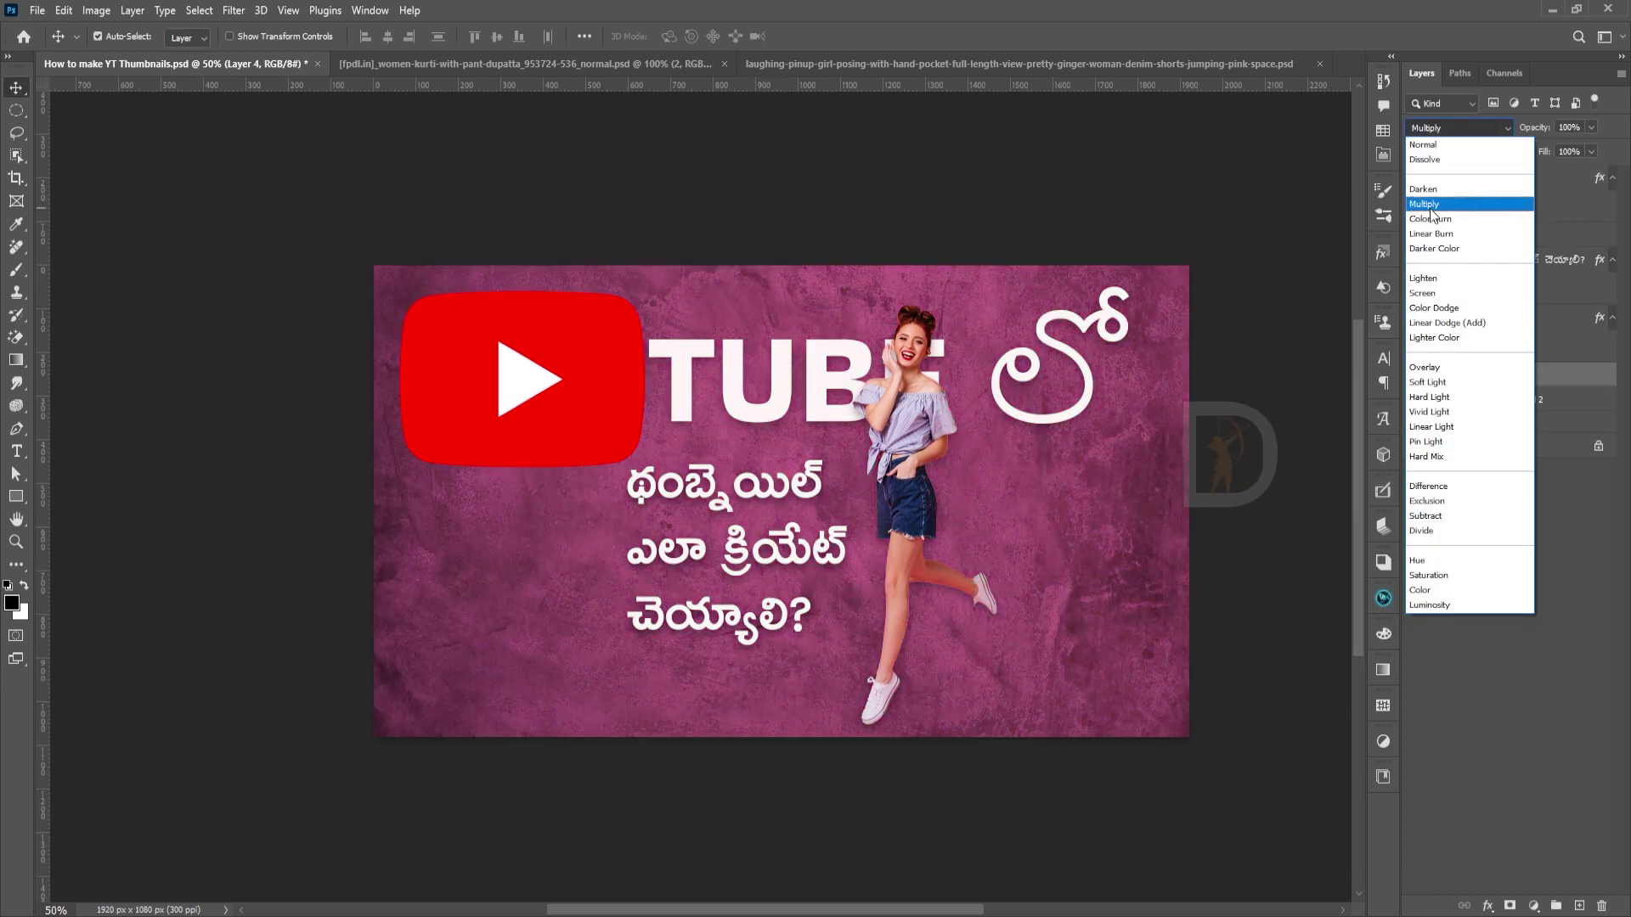
Set the blend mode of the concrete texture on Layer 4 to Multiply.
{"action": "left_click", "coordinate": [1430, 209]}
{"action": "left_click", "coordinate": [1450, 397]}
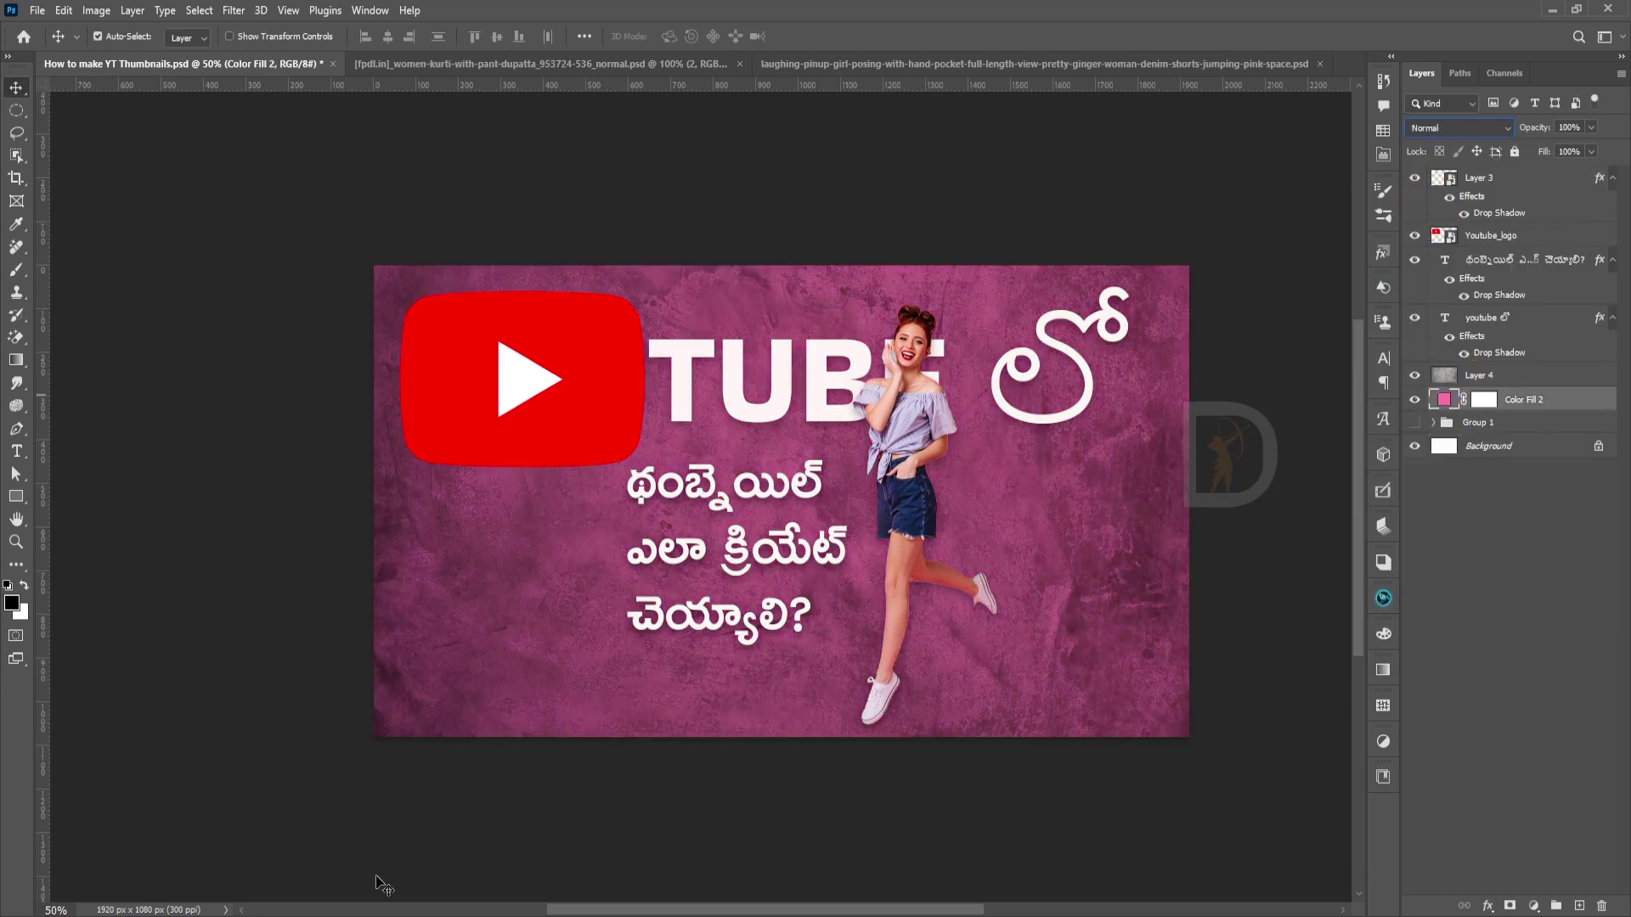
Switch to the browser, go back to Color Hunt's new palettes and copy the dark navy of the blue-violet palette.
{"action": "key", "text": "alt+Tab"}
{"action": "left_click", "coordinate": [321, 21]}
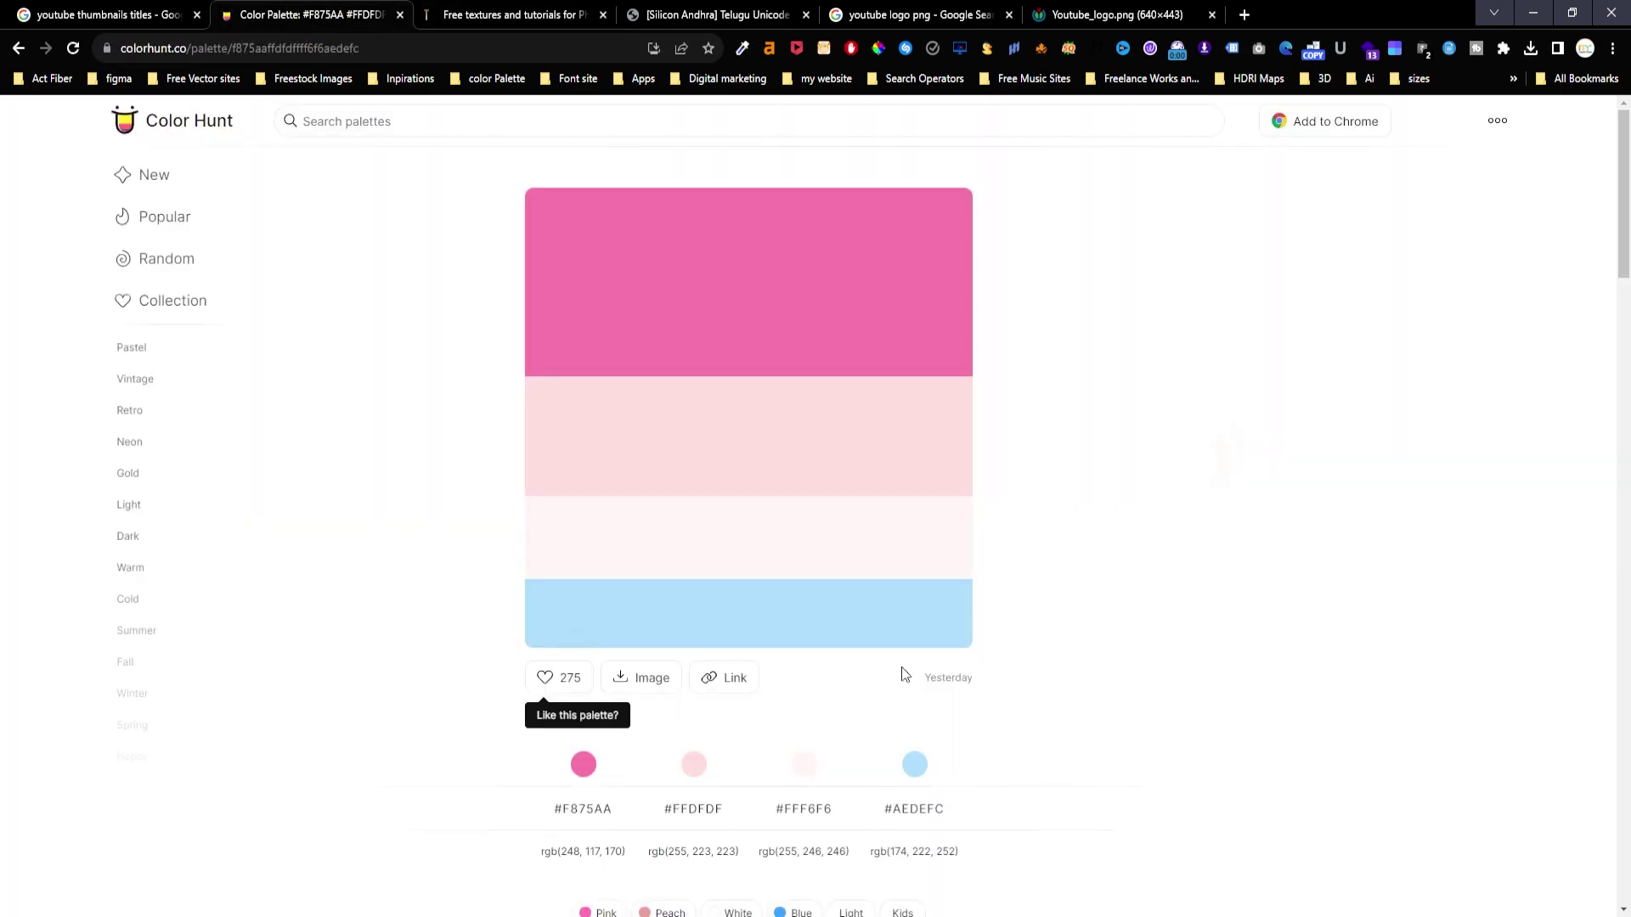
{"action": "left_click", "coordinate": [181, 131]}
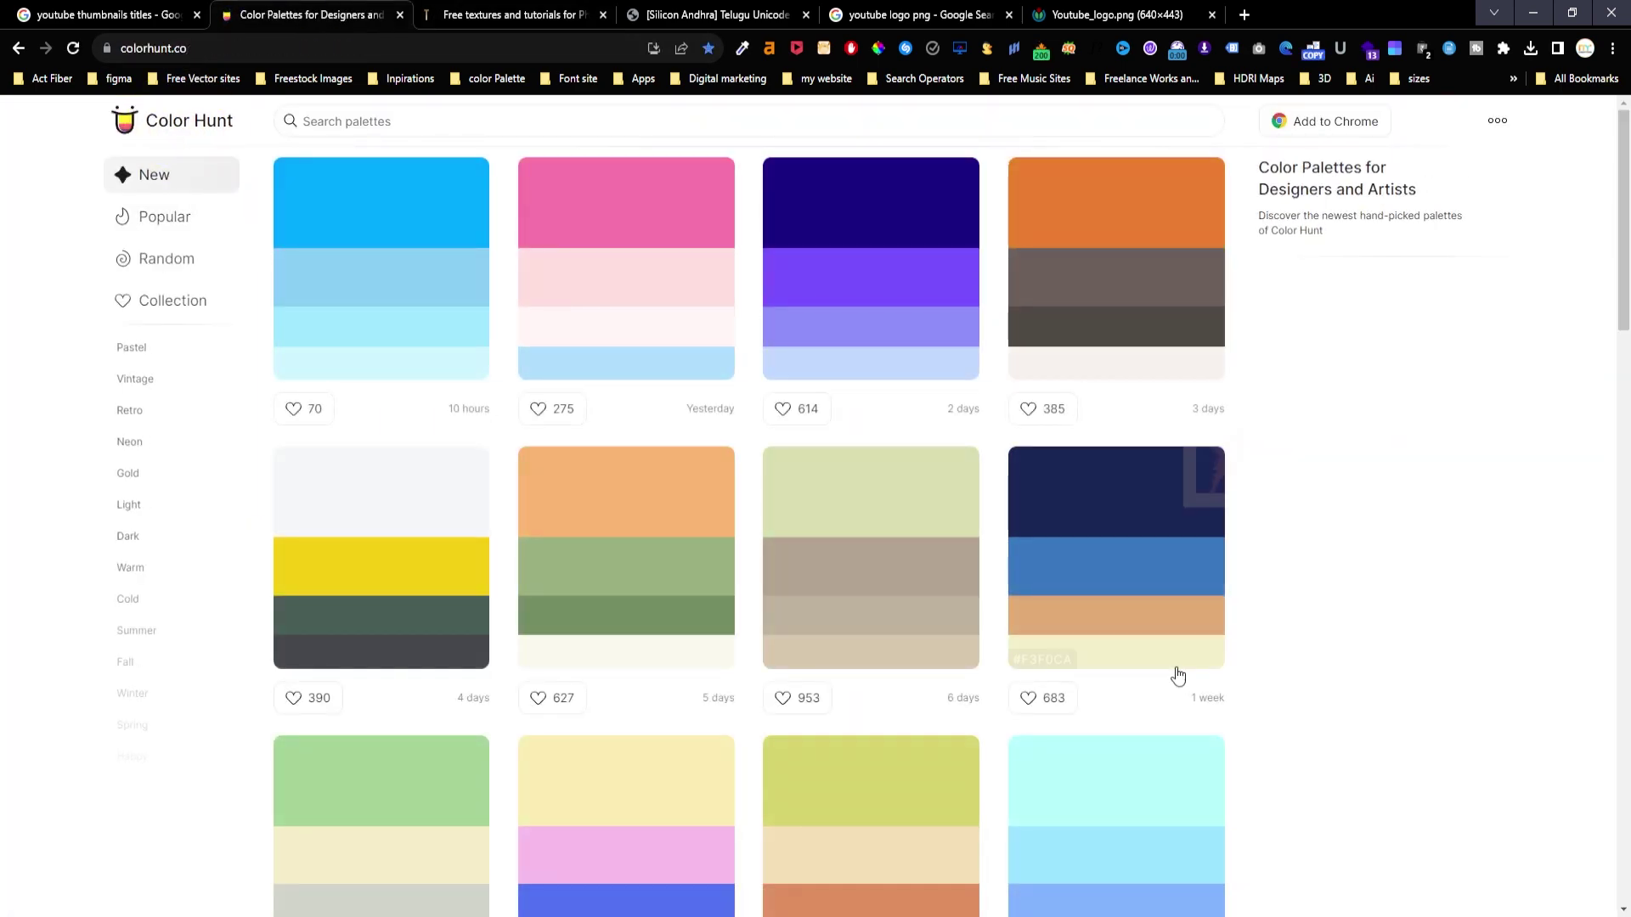
{"action": "left_click", "coordinate": [809, 241]}
Switch to Photoshop and change the background color fill to #190482.
{"action": "key", "text": "alt+Tab"}
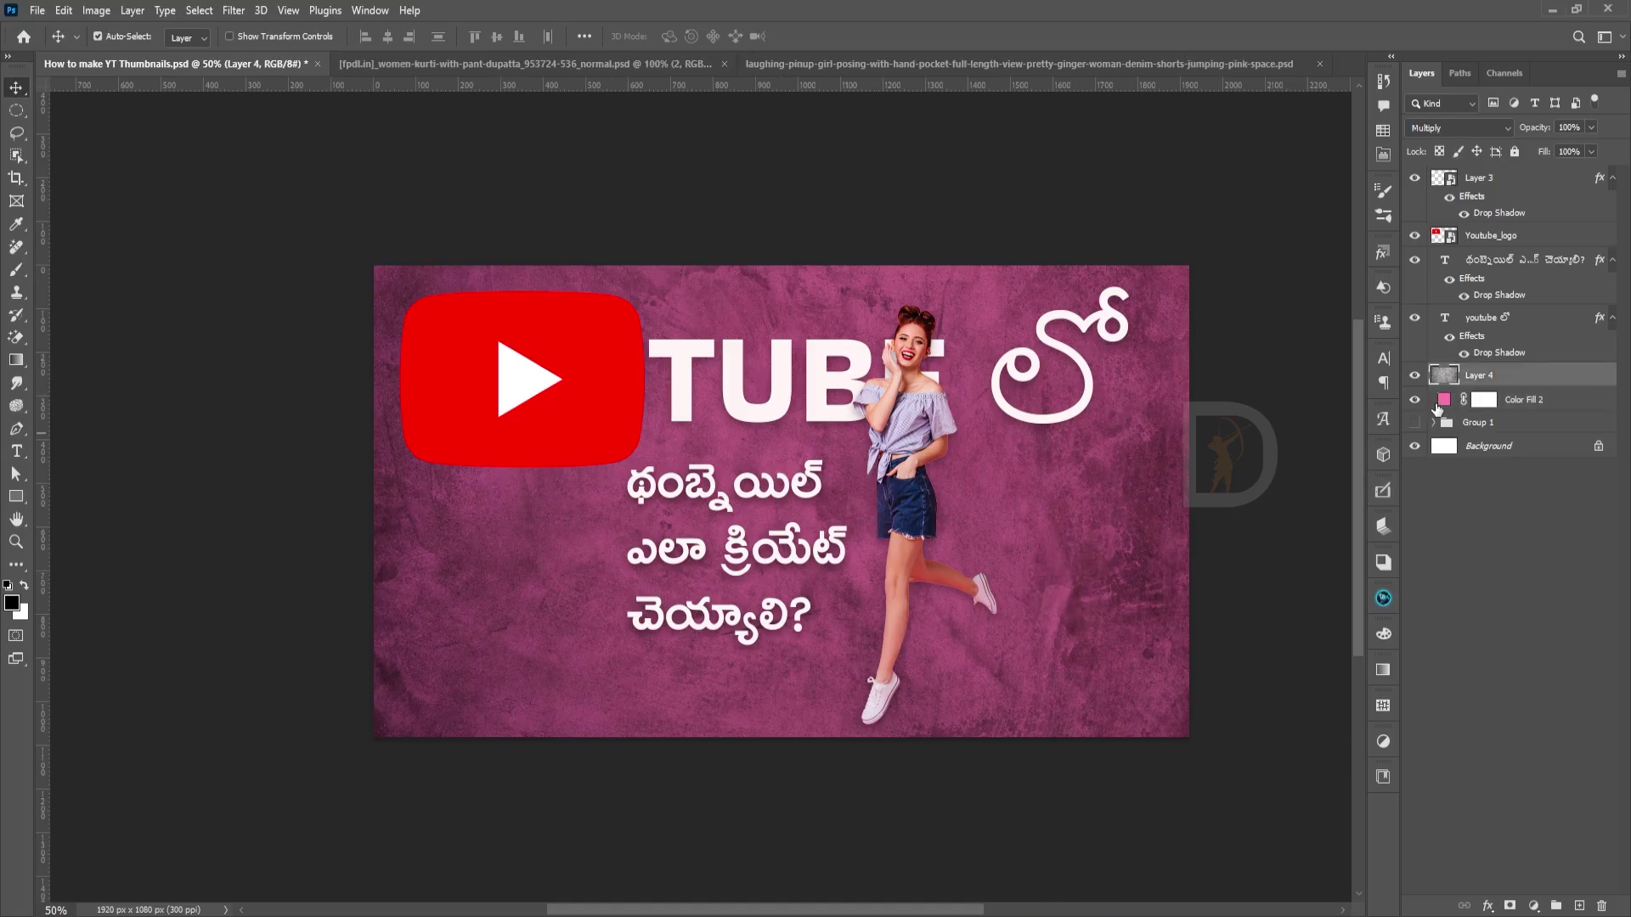
{"action": "double_click", "coordinate": [1442, 401]}
{"action": "type", "text": "190482"}
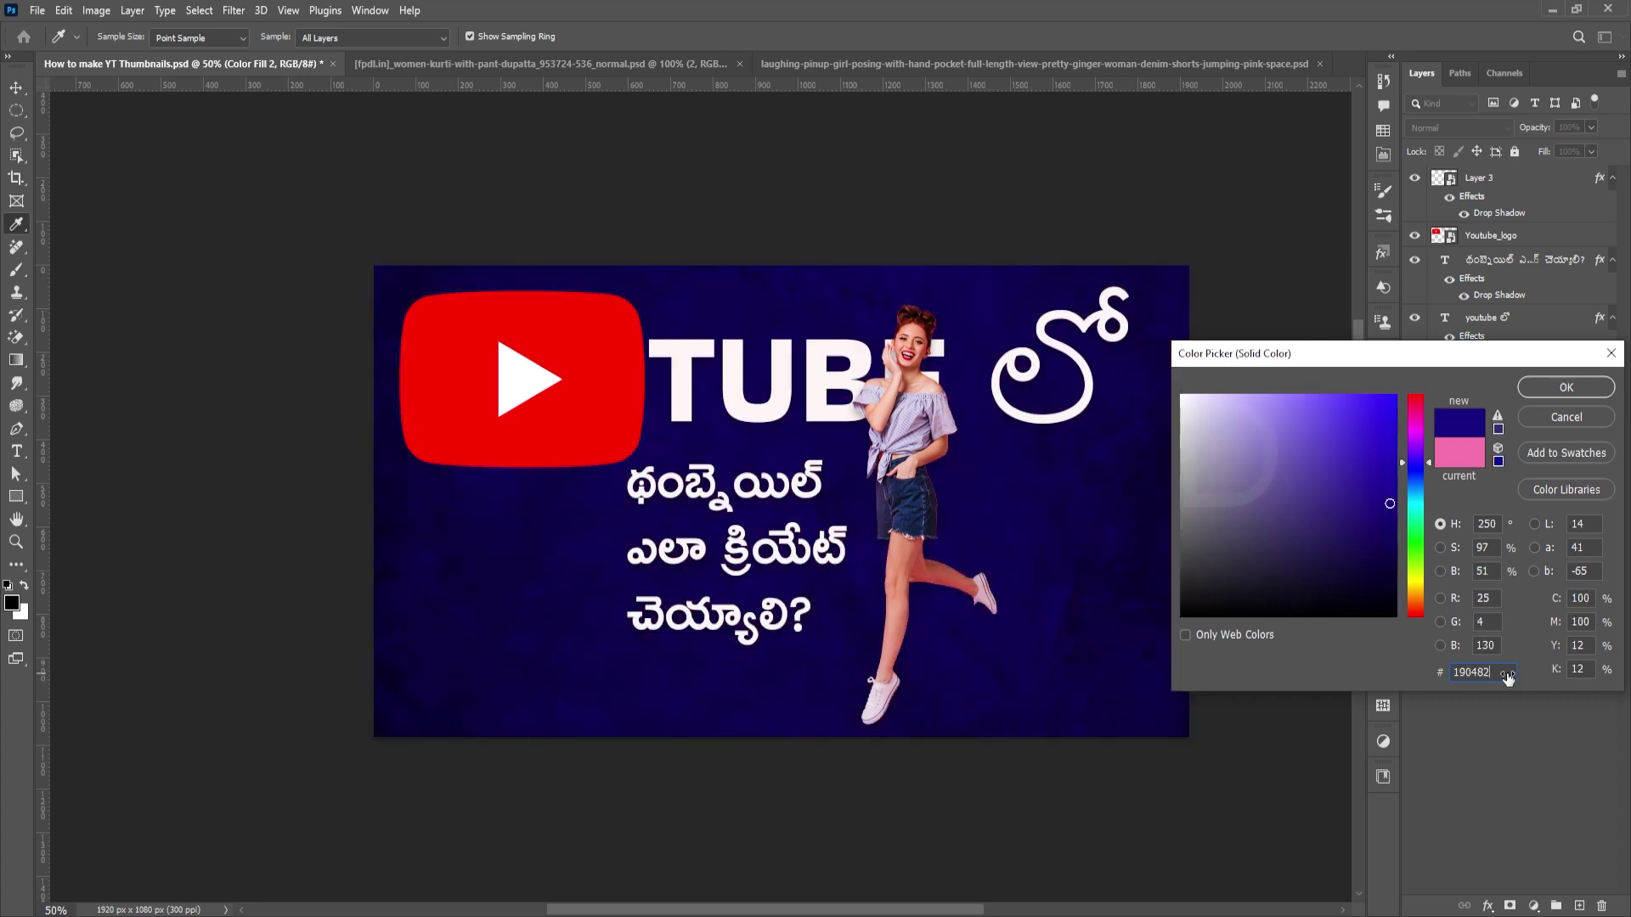
{"action": "left_click", "coordinate": [1566, 387]}
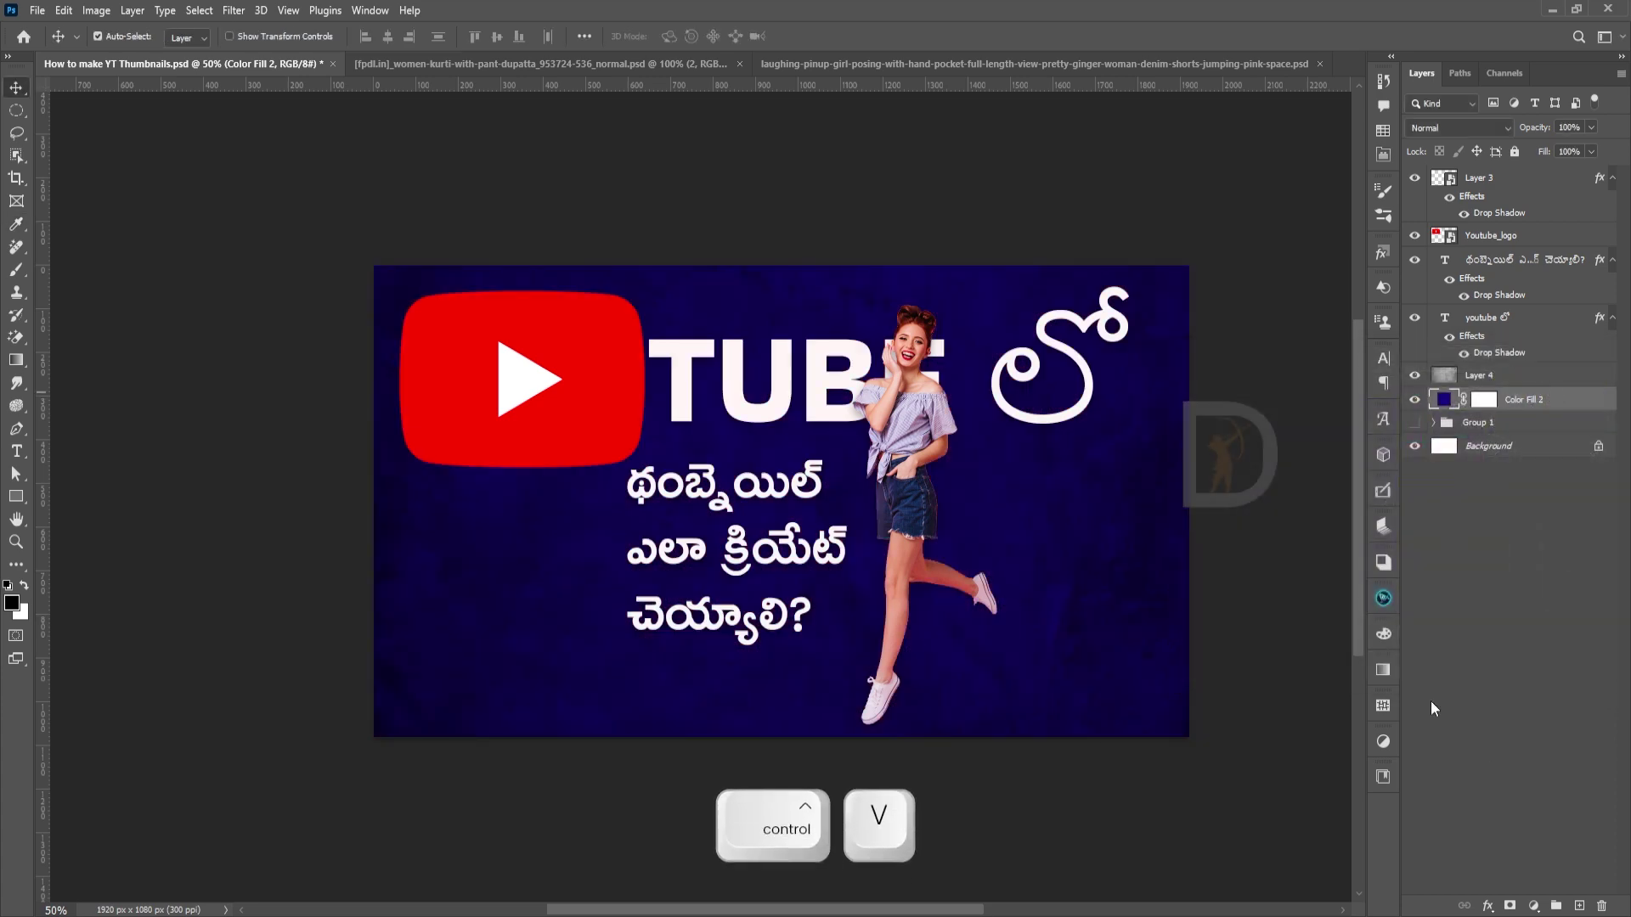
{"action": "key", "text": "space"}
{"action": "left_click_drag", "start_coordinate": [966, 643], "coordinate": [957, 608]}
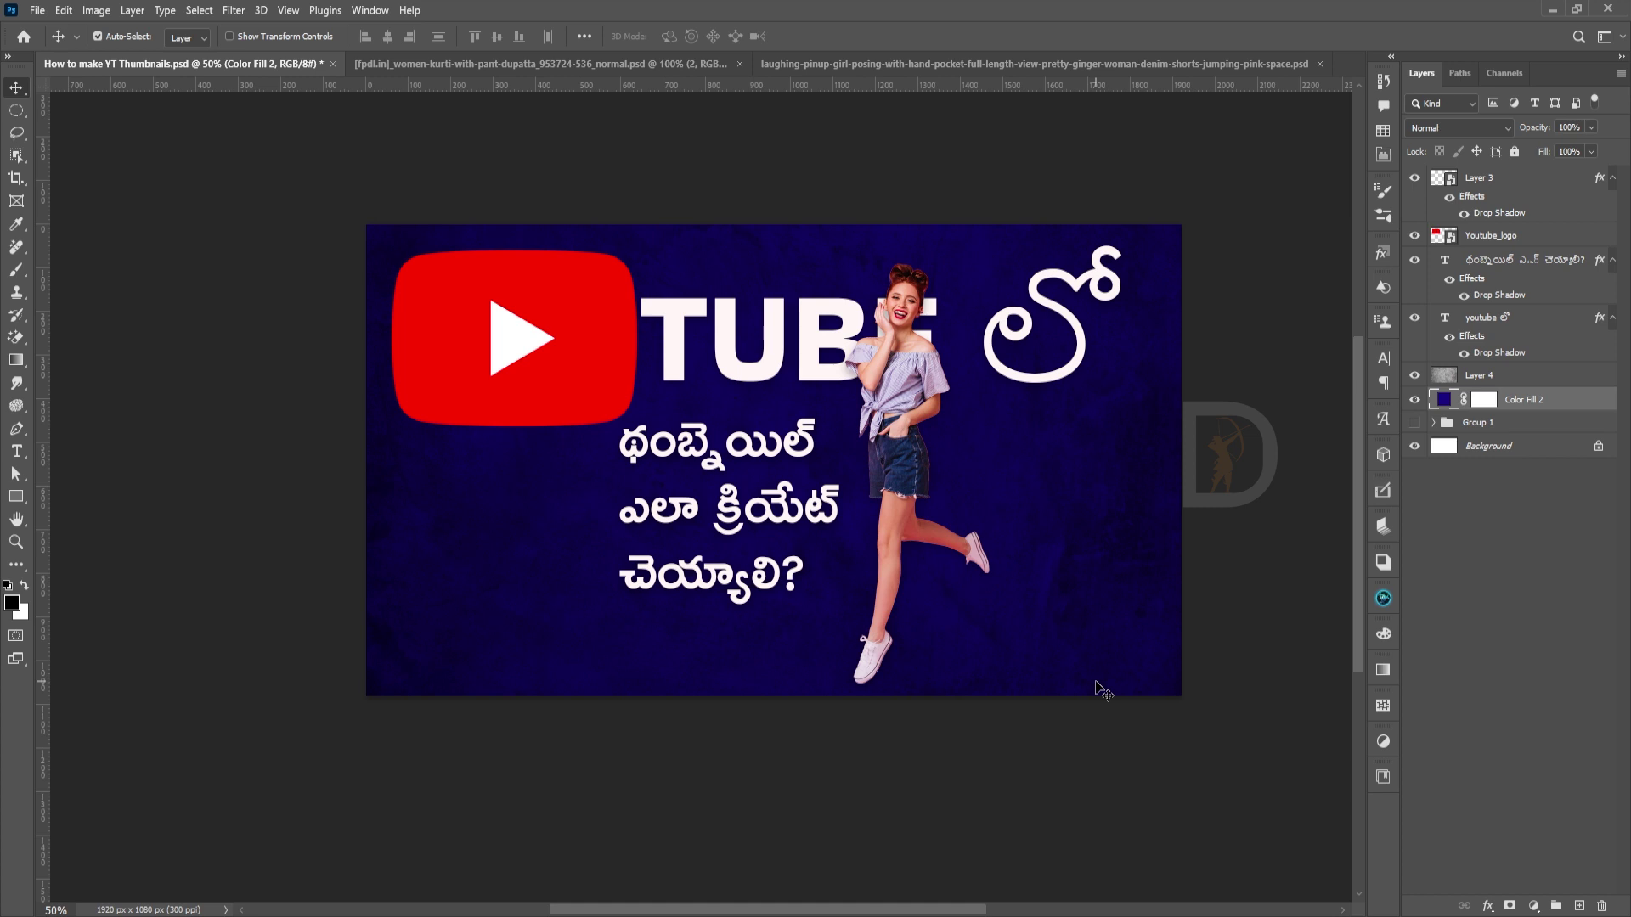
Switch to the browser and open the Ink/Paint texture category on Texturelabs.
{"action": "key", "text": "alt+Tab"}
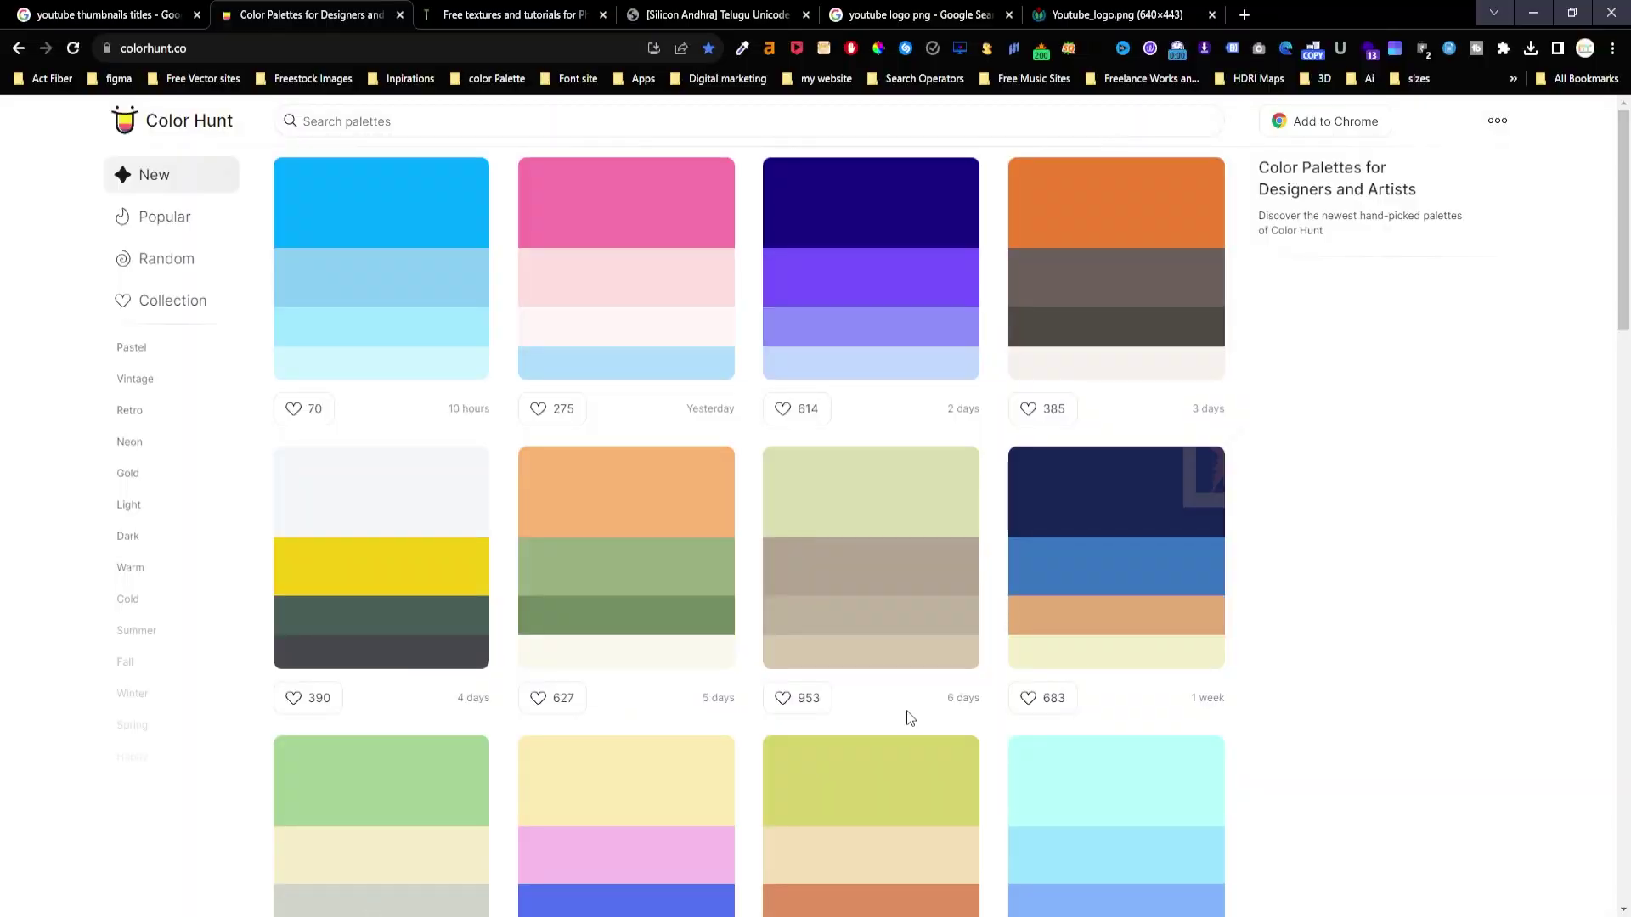
{"action": "key", "text": "alt+Tab"}
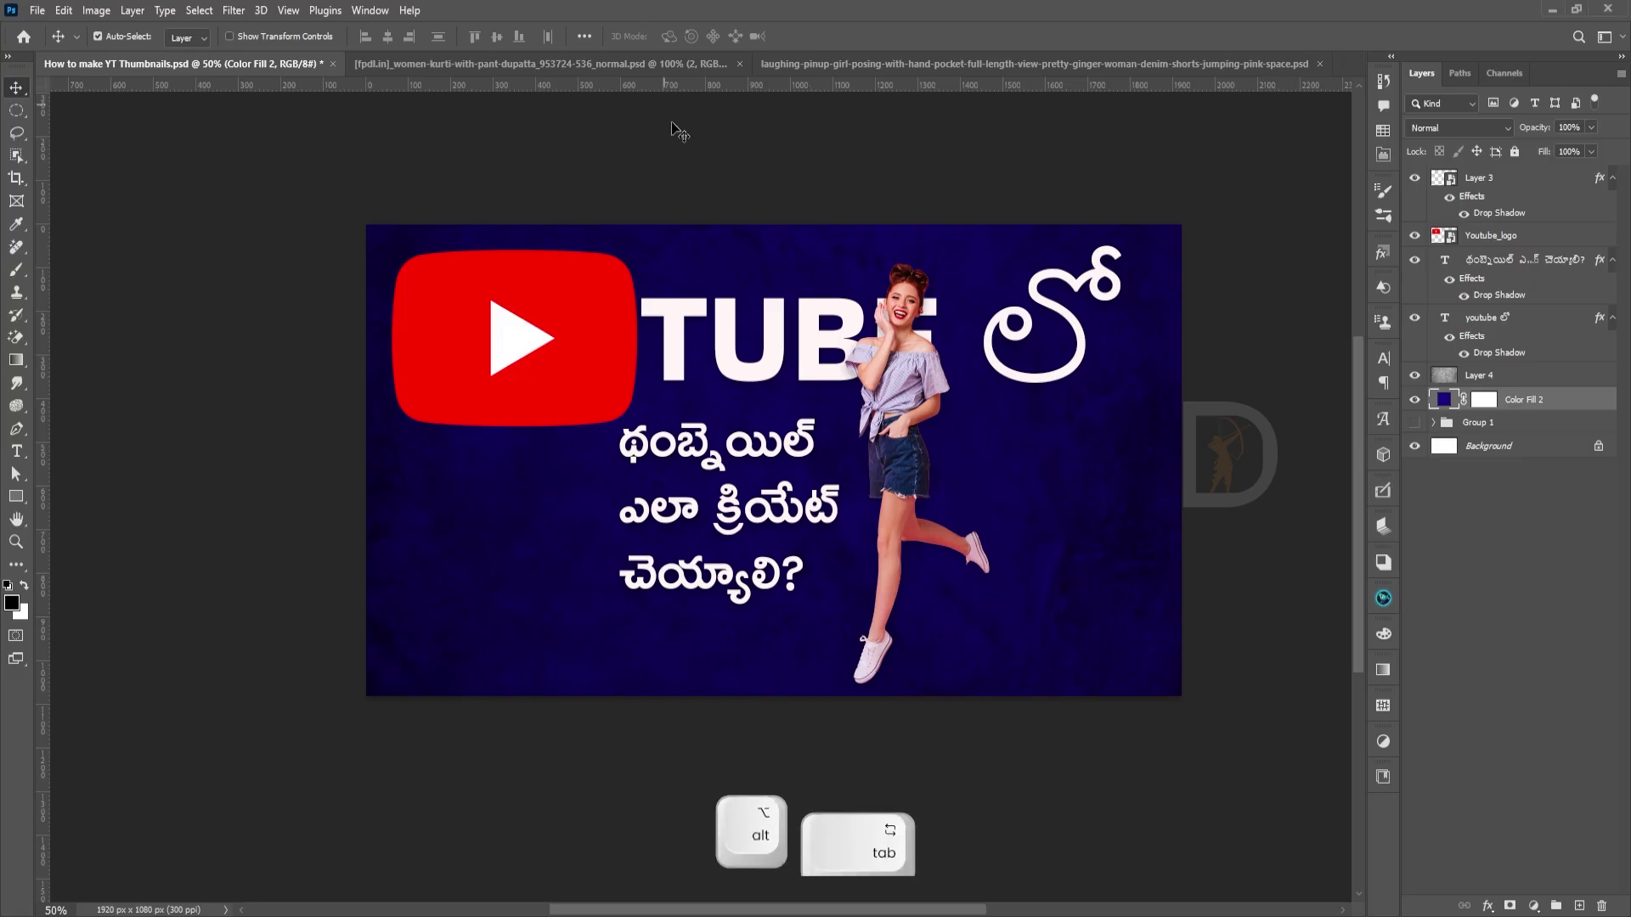
{"action": "key", "text": "alt+Tab"}
{"action": "left_click", "coordinate": [450, 17]}
{"action": "left_click", "coordinate": [1380, 521]}
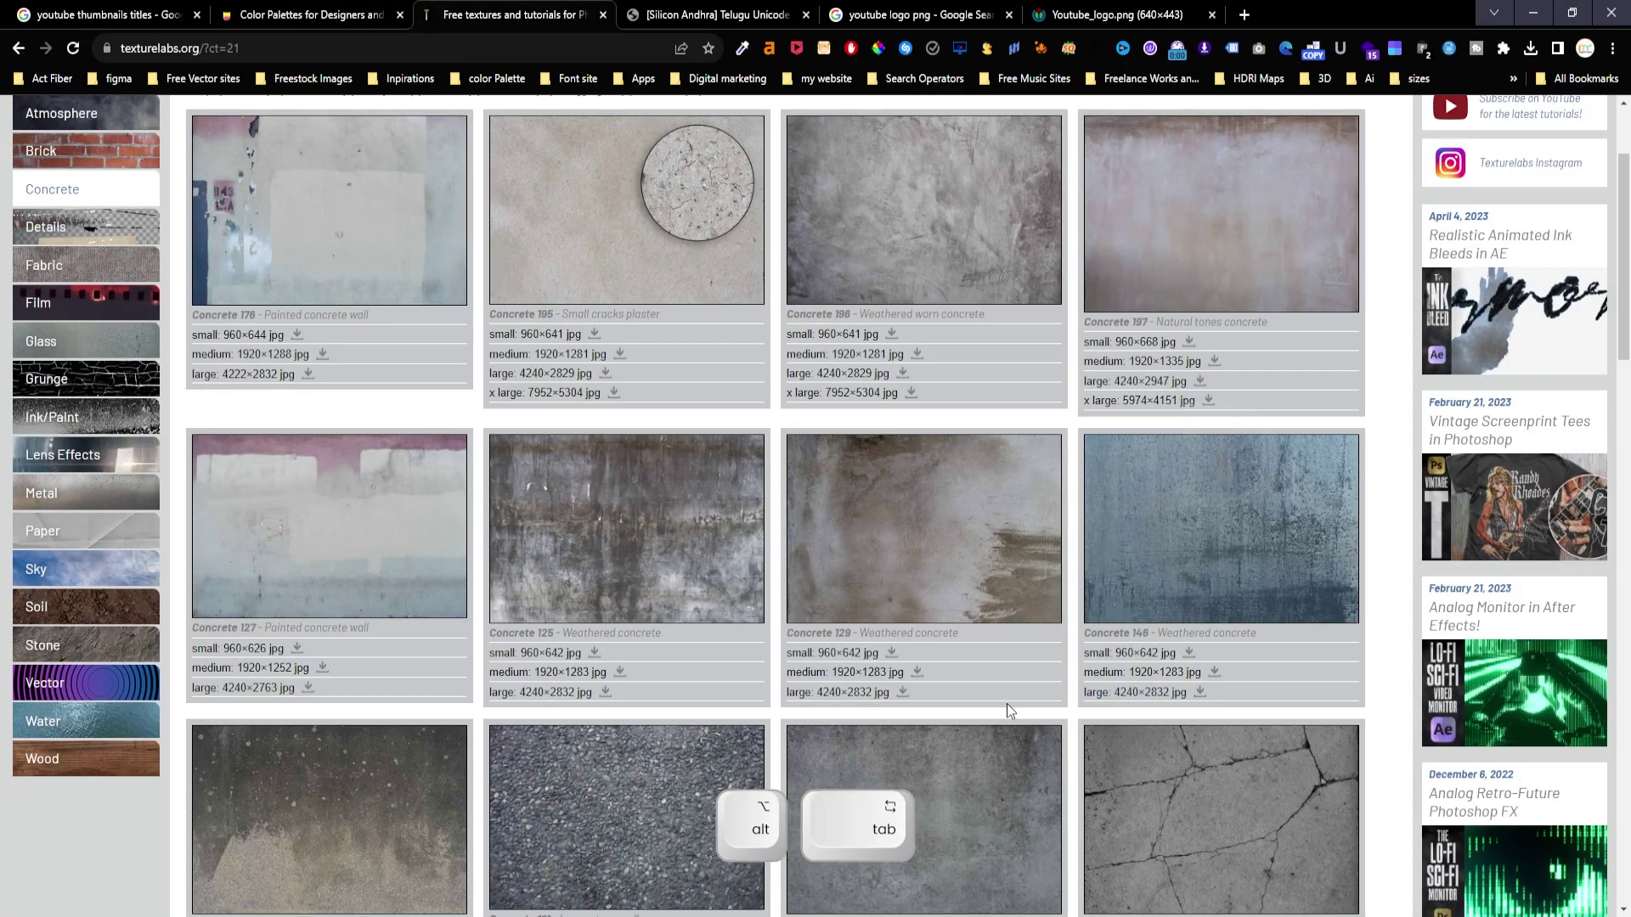
{"action": "scroll", "coordinate": [1008, 705], "scroll_direction": "down", "scroll_amount": 5}
{"action": "scroll", "coordinate": [921, 778], "scroll_direction": "up", "scroll_amount": 4}
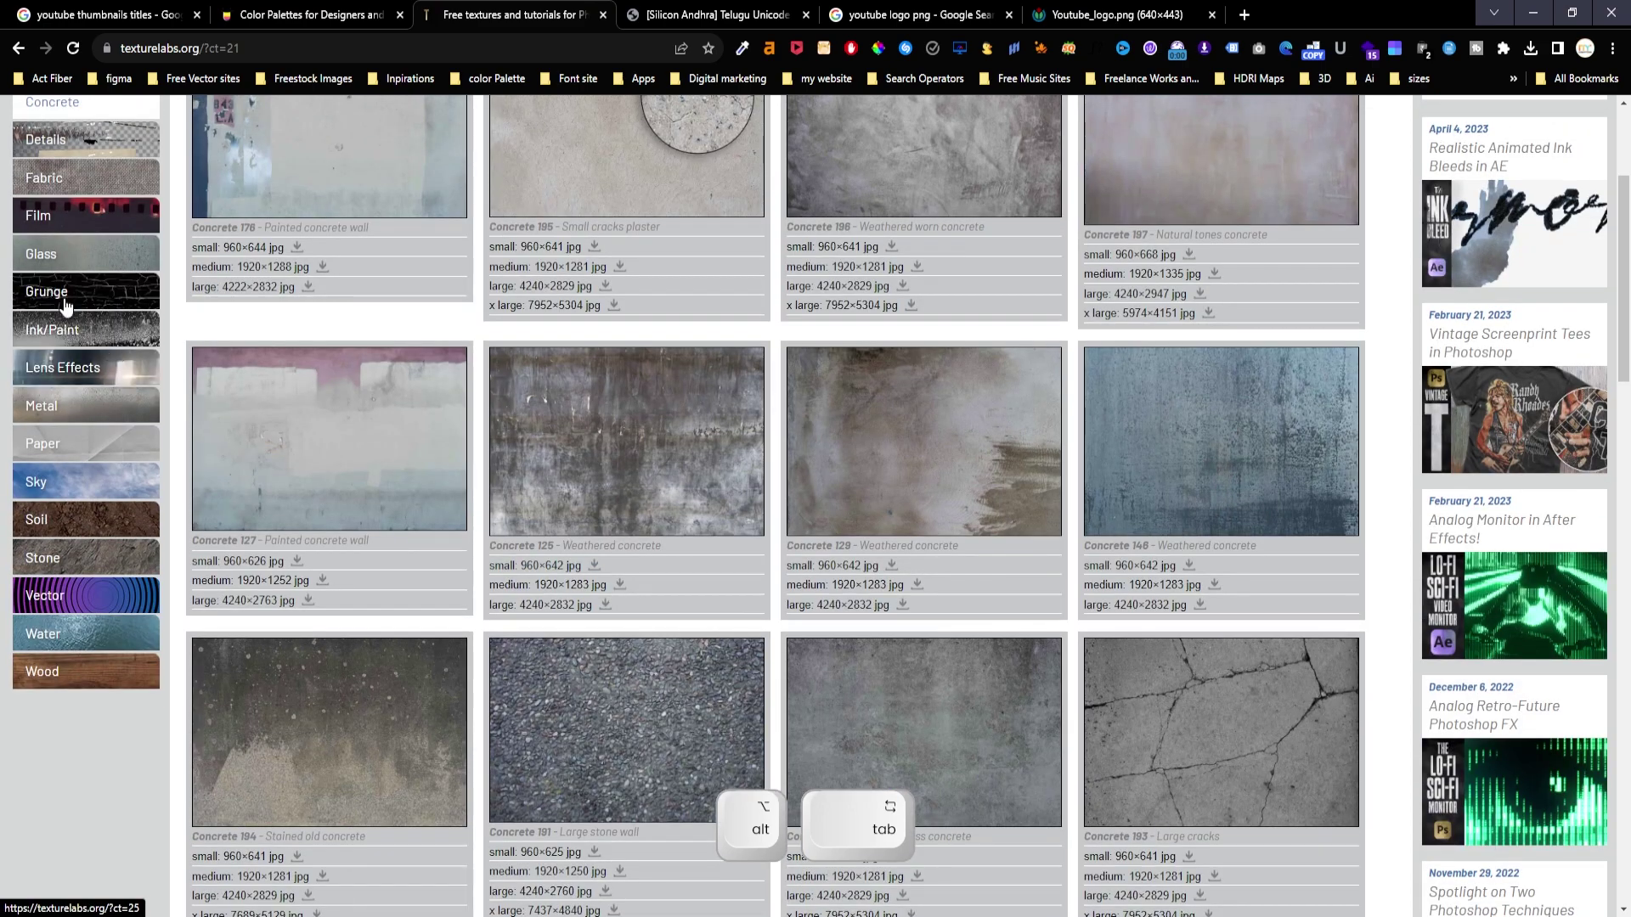
{"action": "left_click", "coordinate": [1131, 586]}
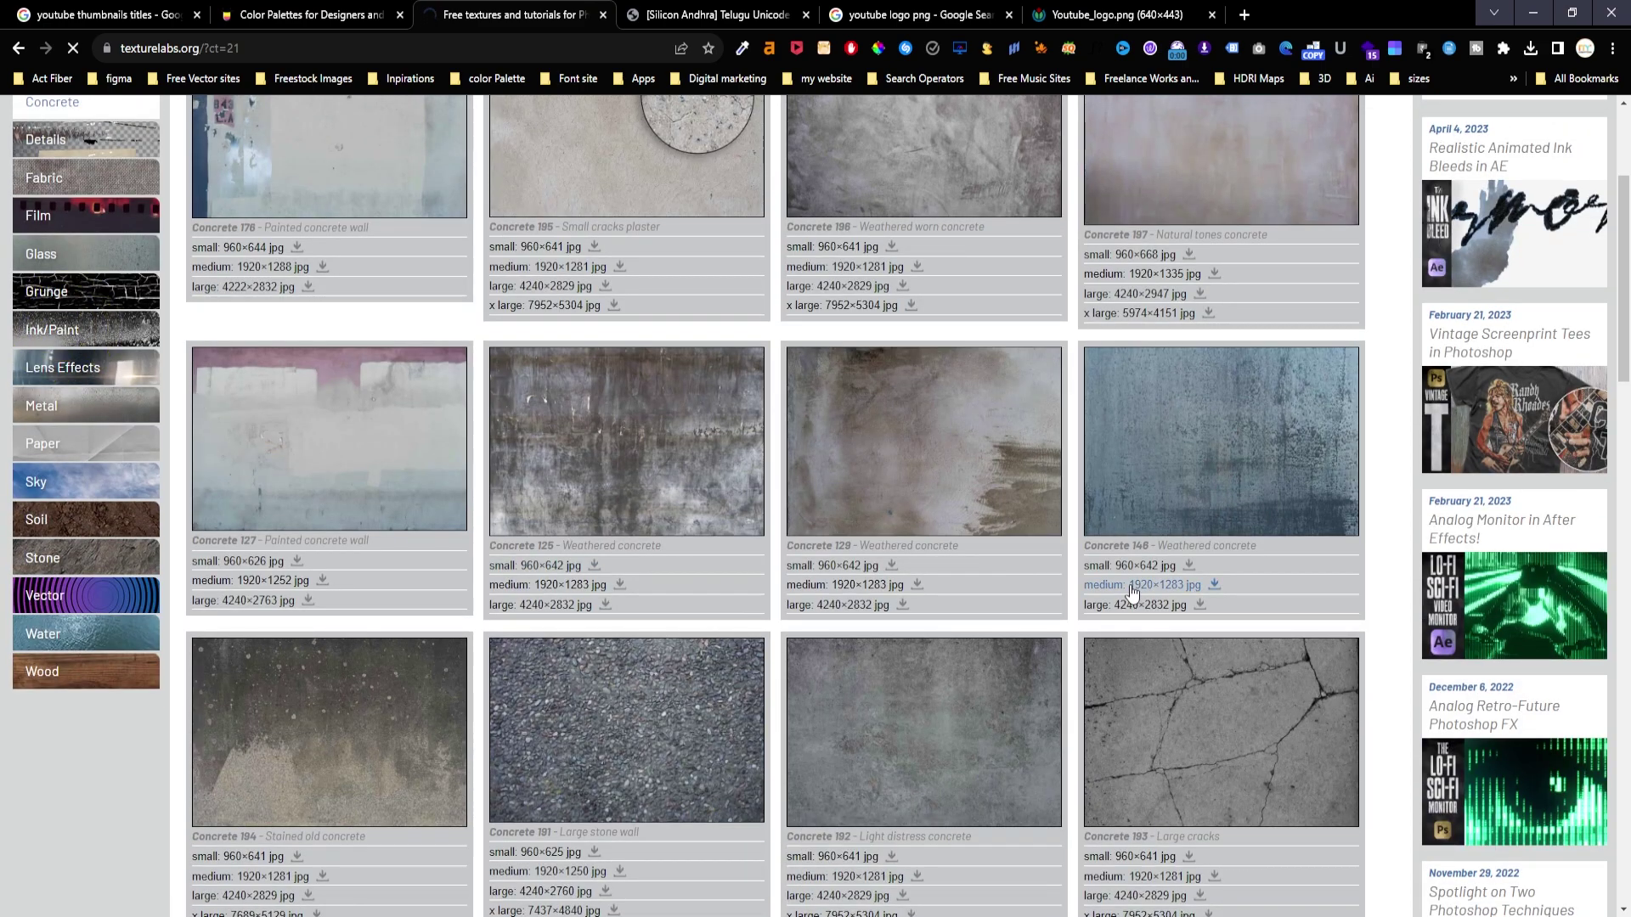
{"action": "scroll", "coordinate": [1131, 592], "scroll_direction": "down", "scroll_amount": 5}
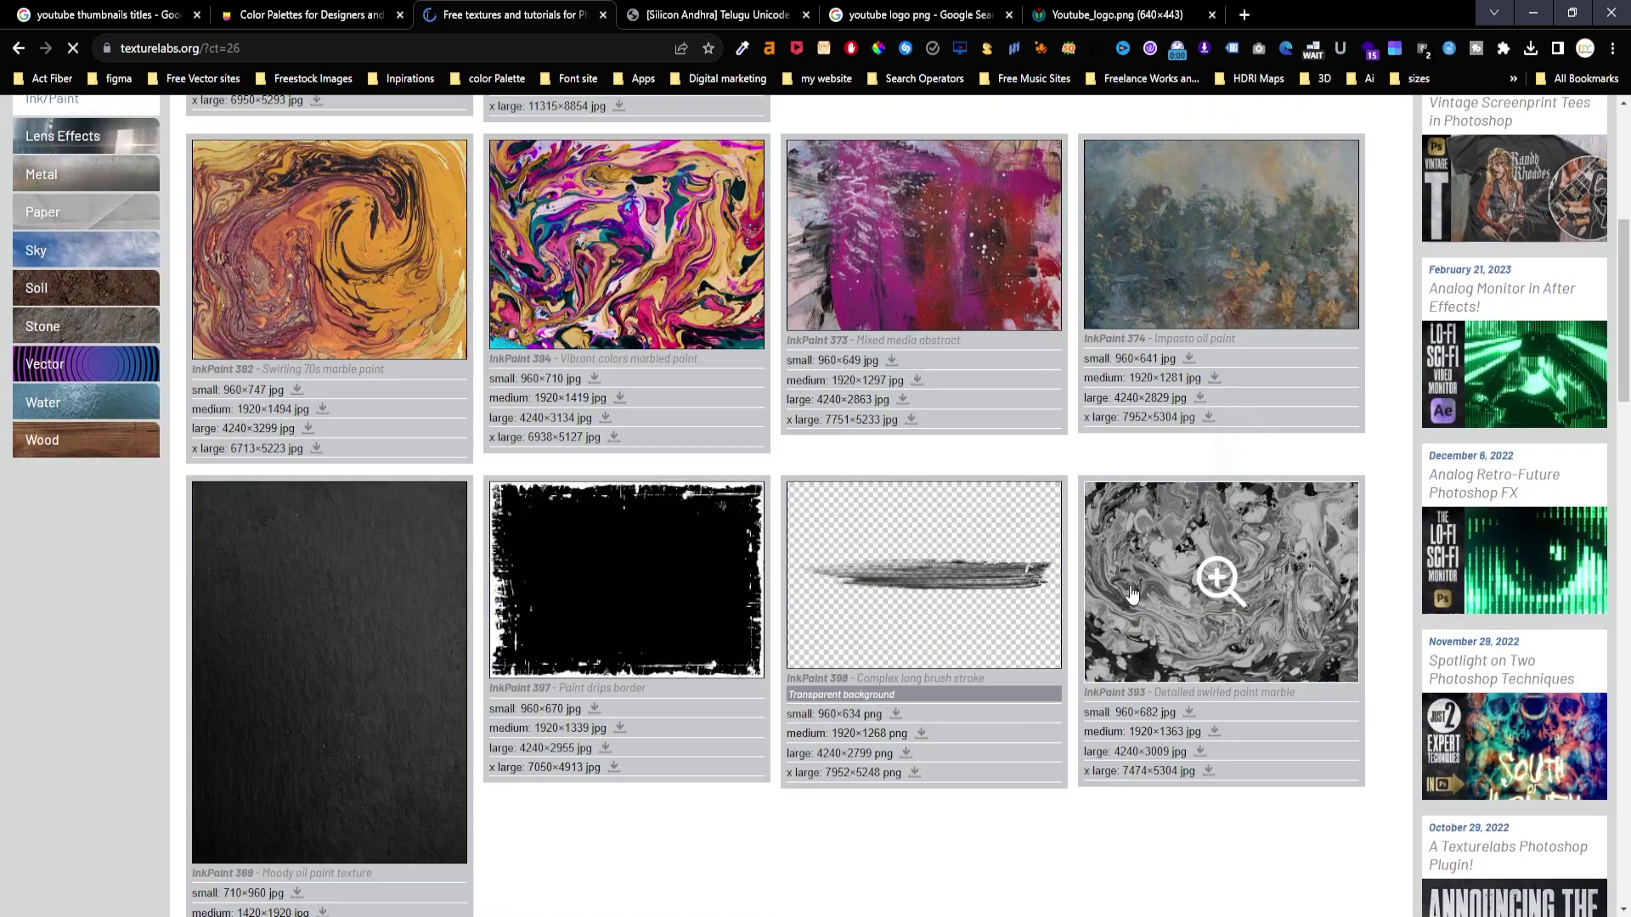
Preview the InkPaint 397 paint drips border and download its small 960×670 JPG.
{"action": "scroll", "coordinate": [1132, 592], "scroll_direction": "down", "scroll_amount": 3}
{"action": "left_click", "coordinate": [626, 284]}
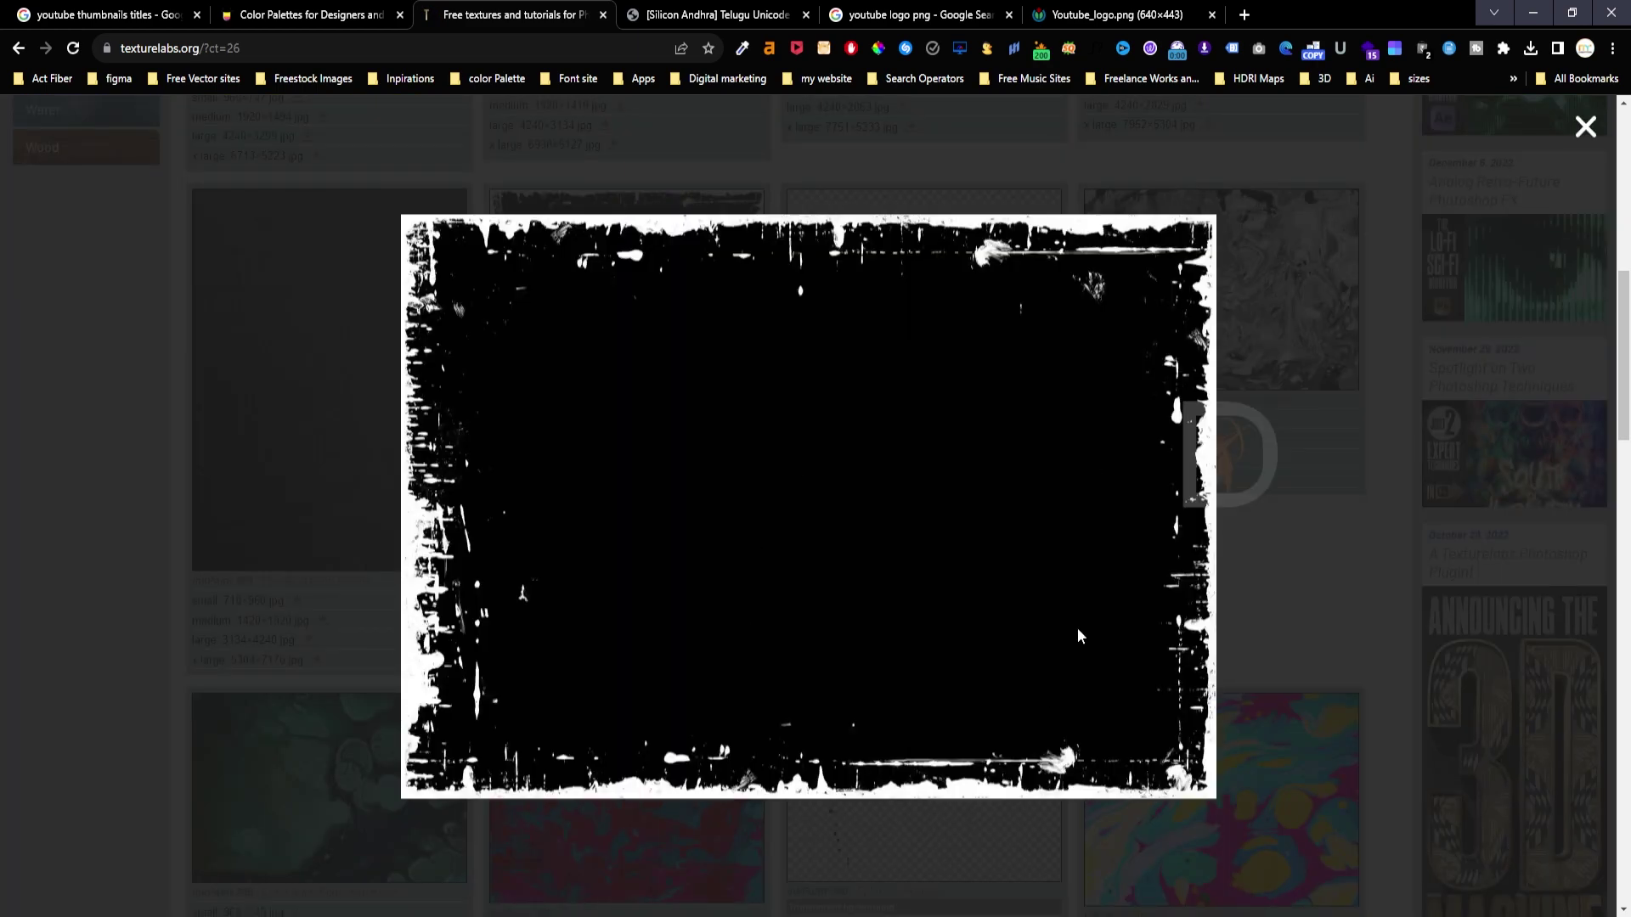
{"action": "left_click", "coordinate": [1330, 608]}
{"action": "left_click", "coordinate": [594, 418]}
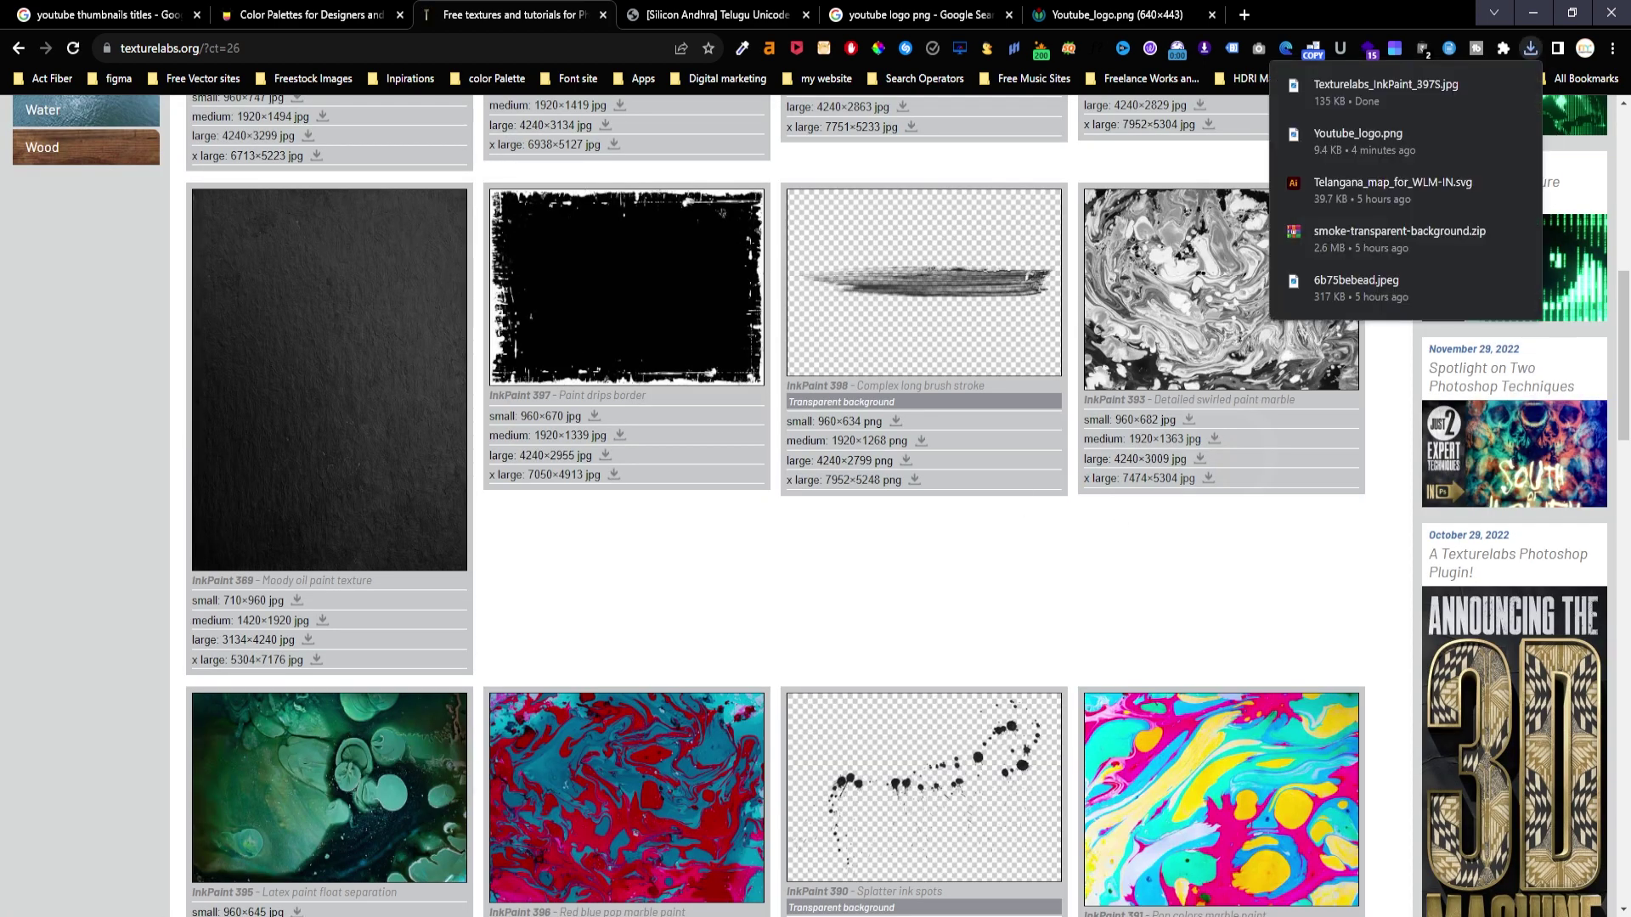
Place Texturelabs_InkPaint_397S.jpg from the Downloads folder into the Photoshop thumbnail and scale it to about 48.64% to span the canvas width.
{"action": "mouse_move", "coordinate": [297, 914]}
{"action": "left_click", "coordinate": [399, 841]}
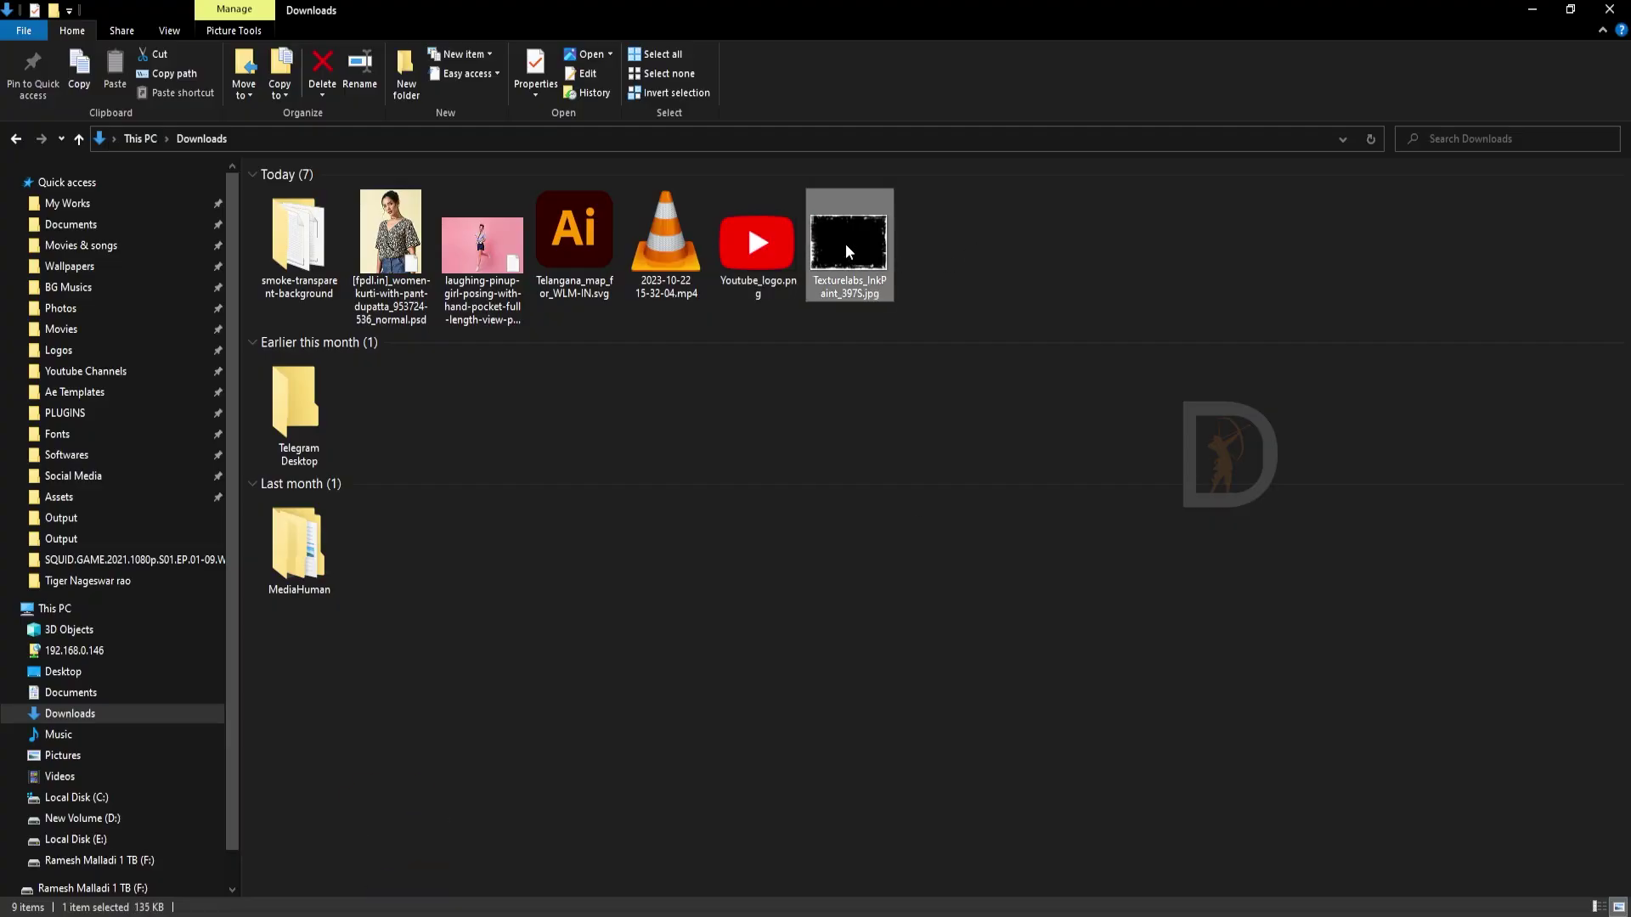
{"action": "key", "text": "alt+Tab"}
{"action": "key", "text": "alt+Tab"}
{"action": "key", "text": "alt+Tab"}
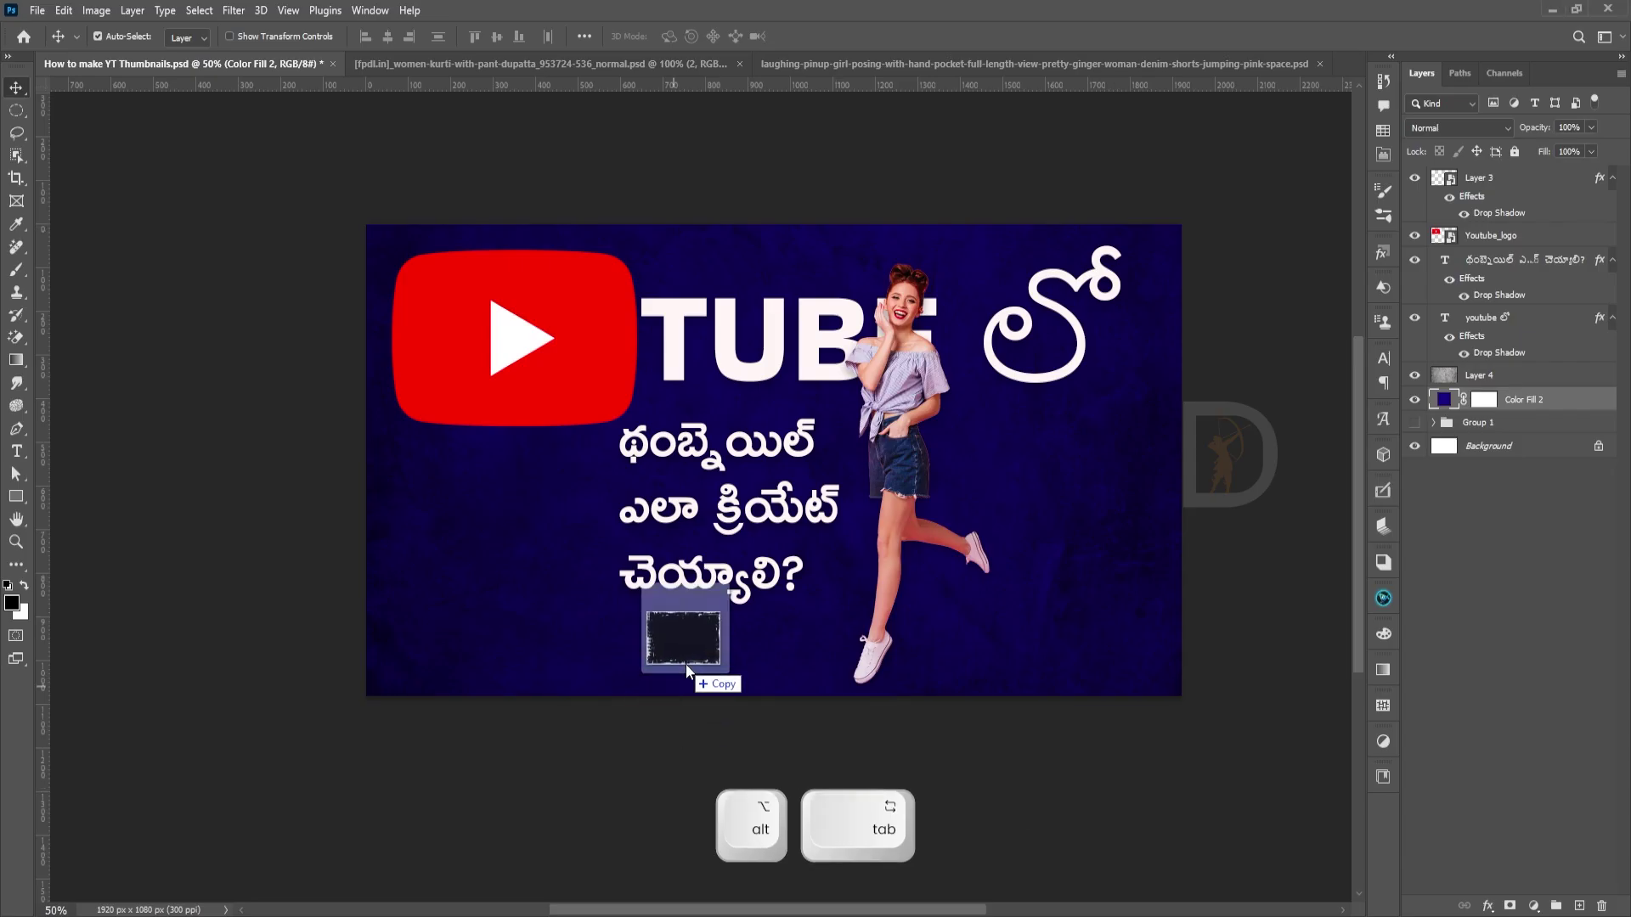
{"action": "left_click_drag", "start_coordinate": [1093, 451], "coordinate": [1189, 478]}
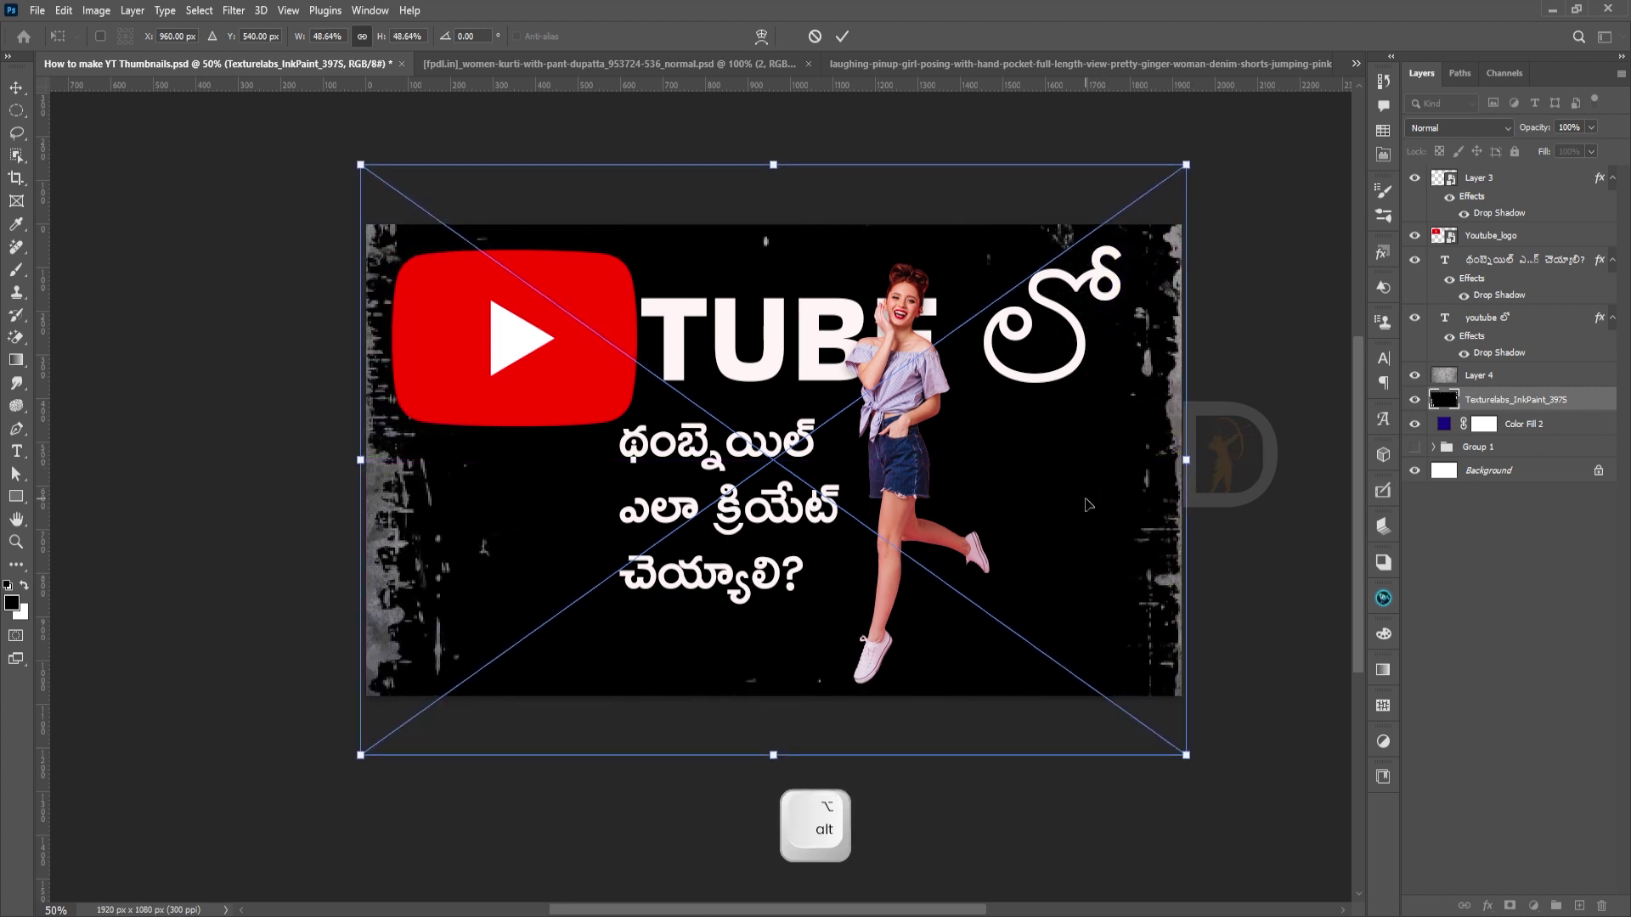
{"action": "key", "text": "Return"}
Move the paint border layer above Layer 4 and set its blend mode to Exclusion.
{"action": "left_click", "coordinate": [1486, 378], "text": "alt"}
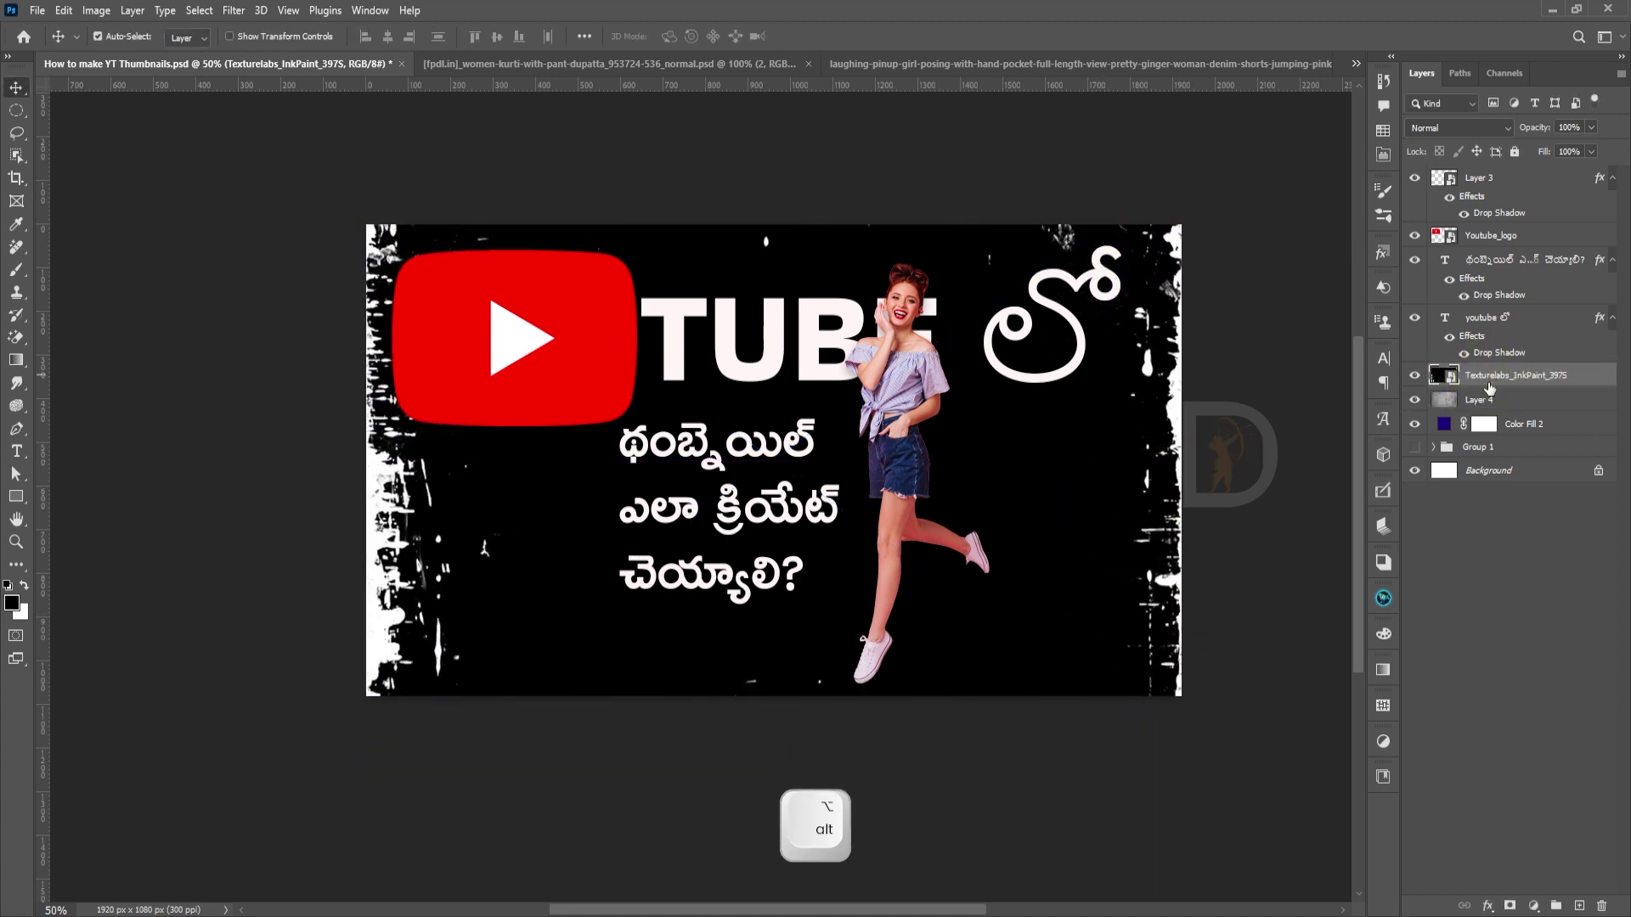
{"action": "left_click", "coordinate": [1451, 128]}
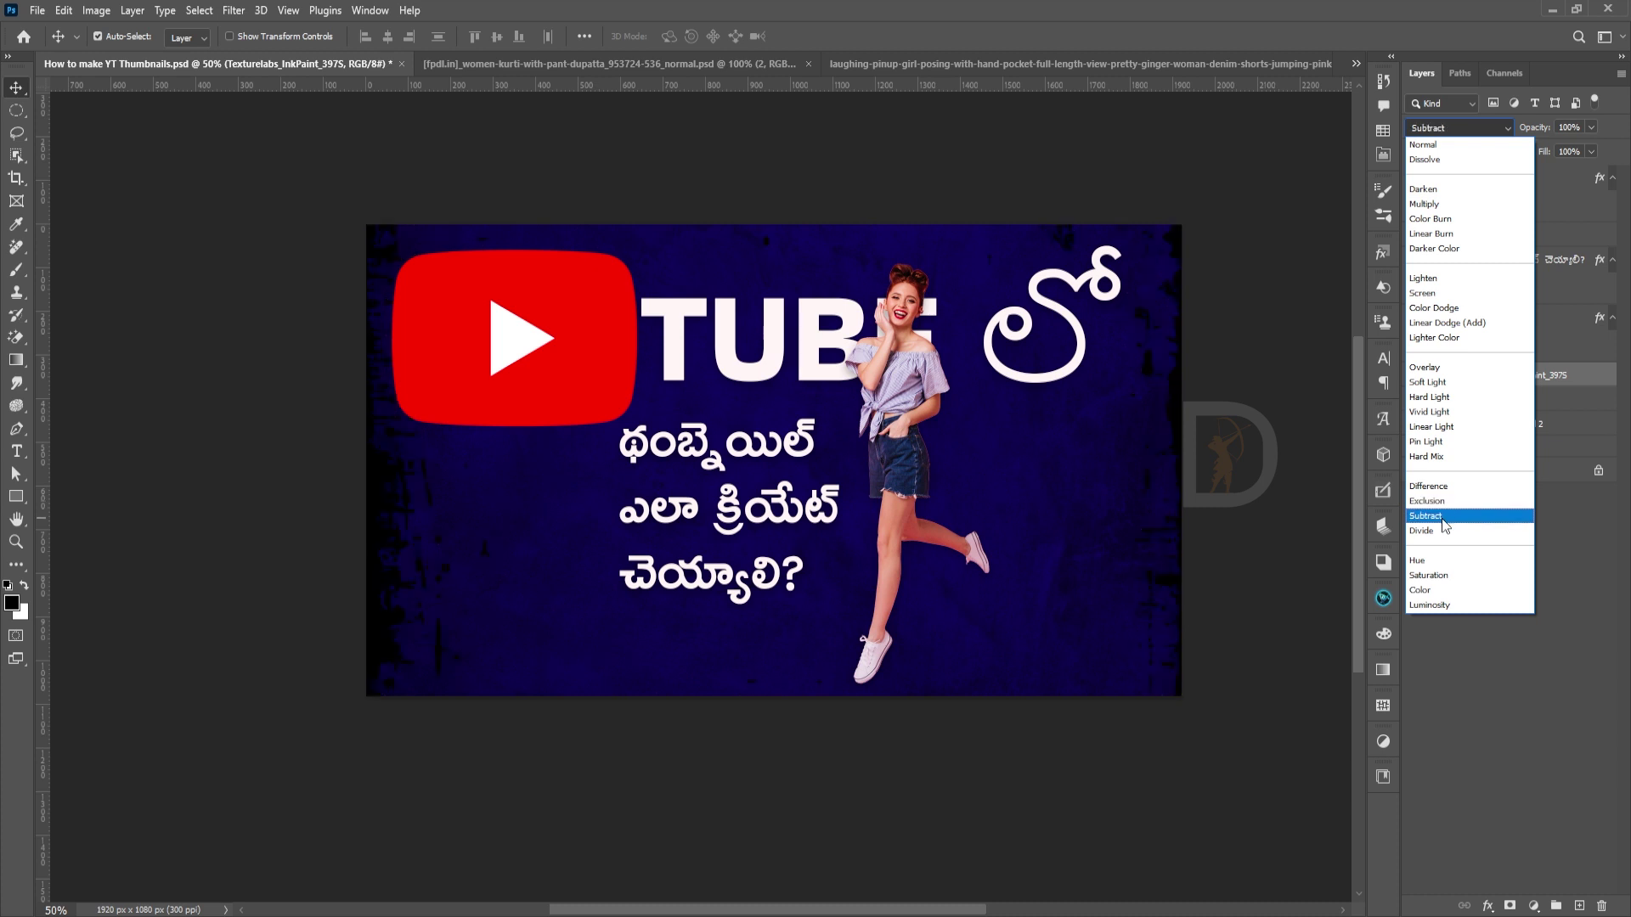
{"action": "left_click", "coordinate": [1439, 492]}
{"action": "left_click", "coordinate": [1500, 728]}
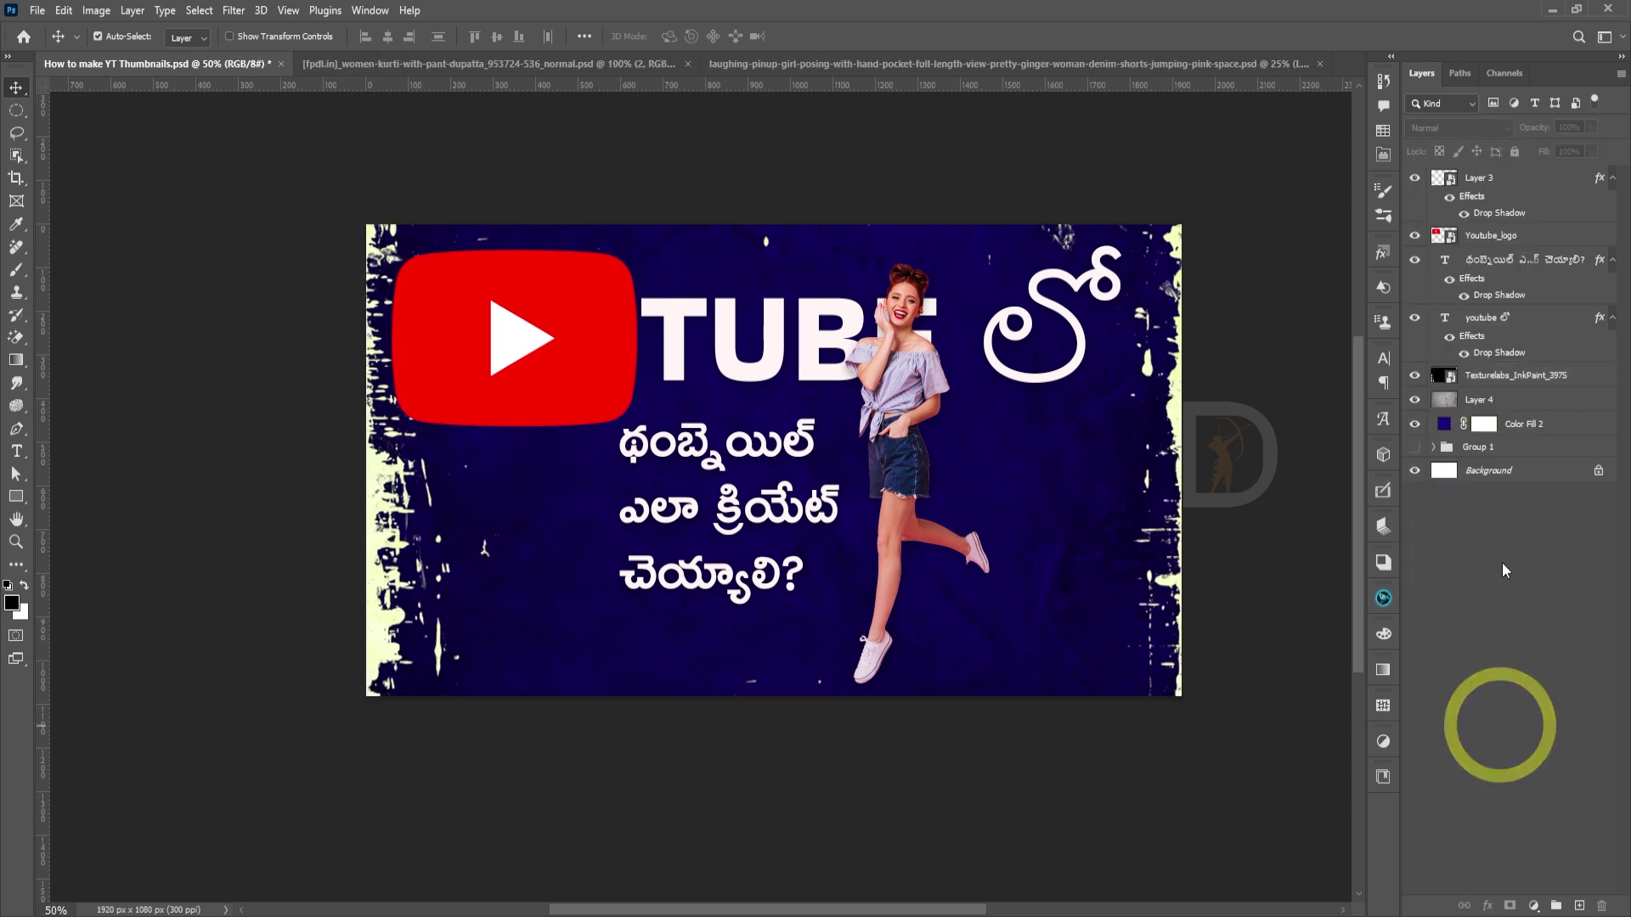
{"action": "key", "text": "space"}
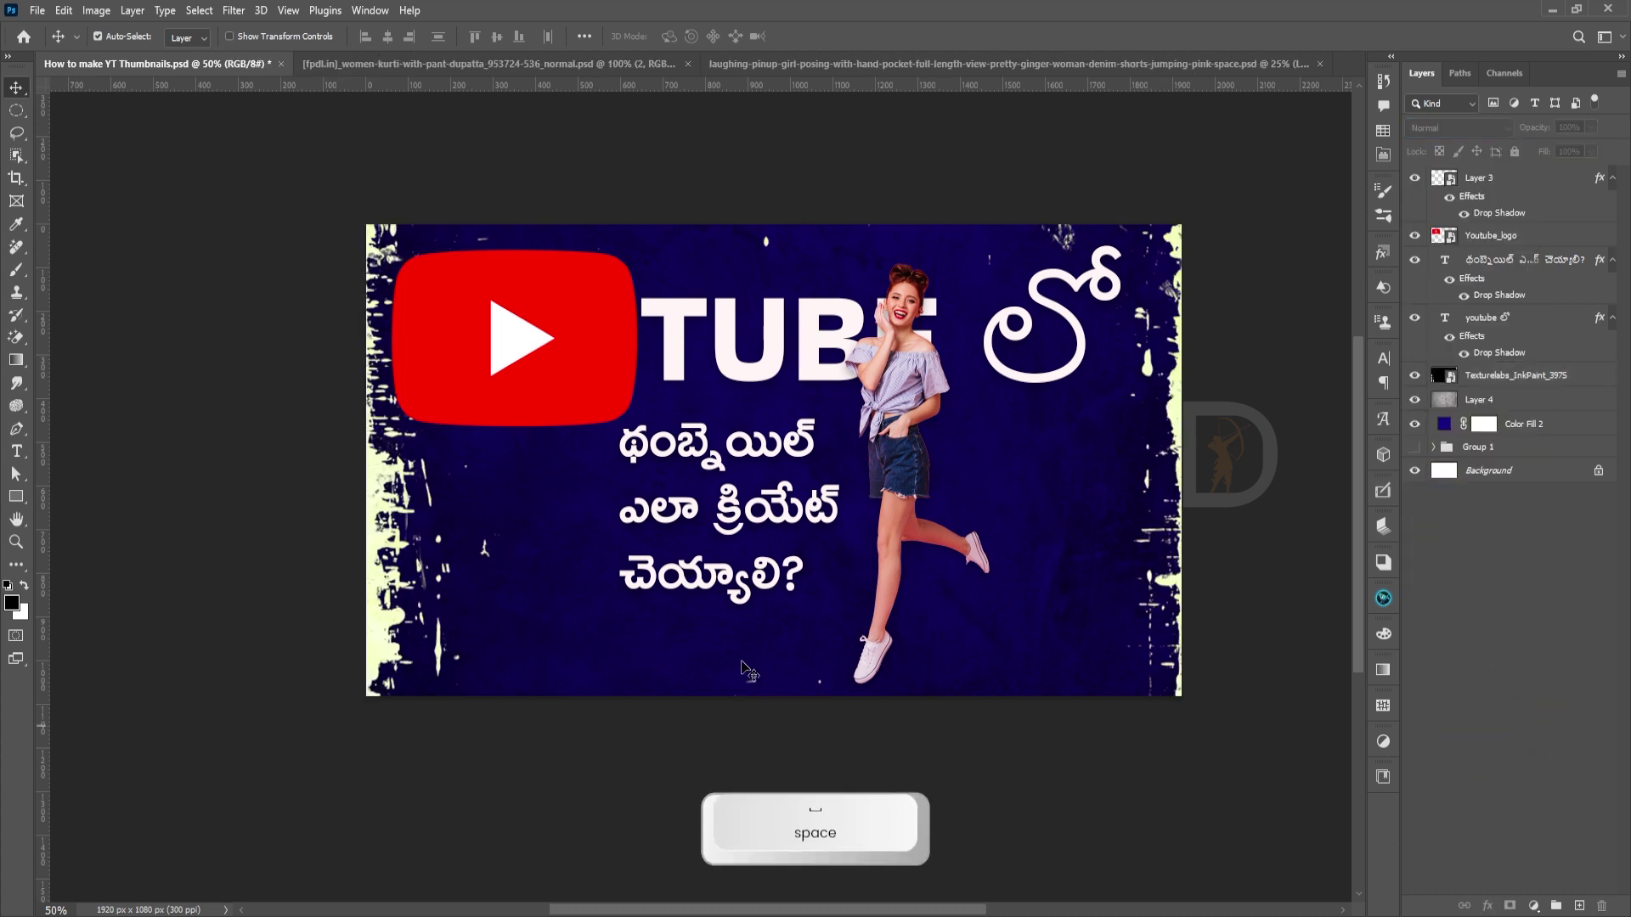
Squash the paint border vertically to about 38.89% so its upper and lower edges meet the canvas edges.
{"action": "left_click", "coordinate": [1482, 379]}
{"action": "key", "text": "ctrl+t"}
{"action": "left_click_drag", "start_coordinate": [773, 164], "coordinate": [762, 227]}
{"action": "left_click_drag", "start_coordinate": [775, 759], "coordinate": [769, 703]}
{"action": "double_click", "coordinate": [789, 664]}
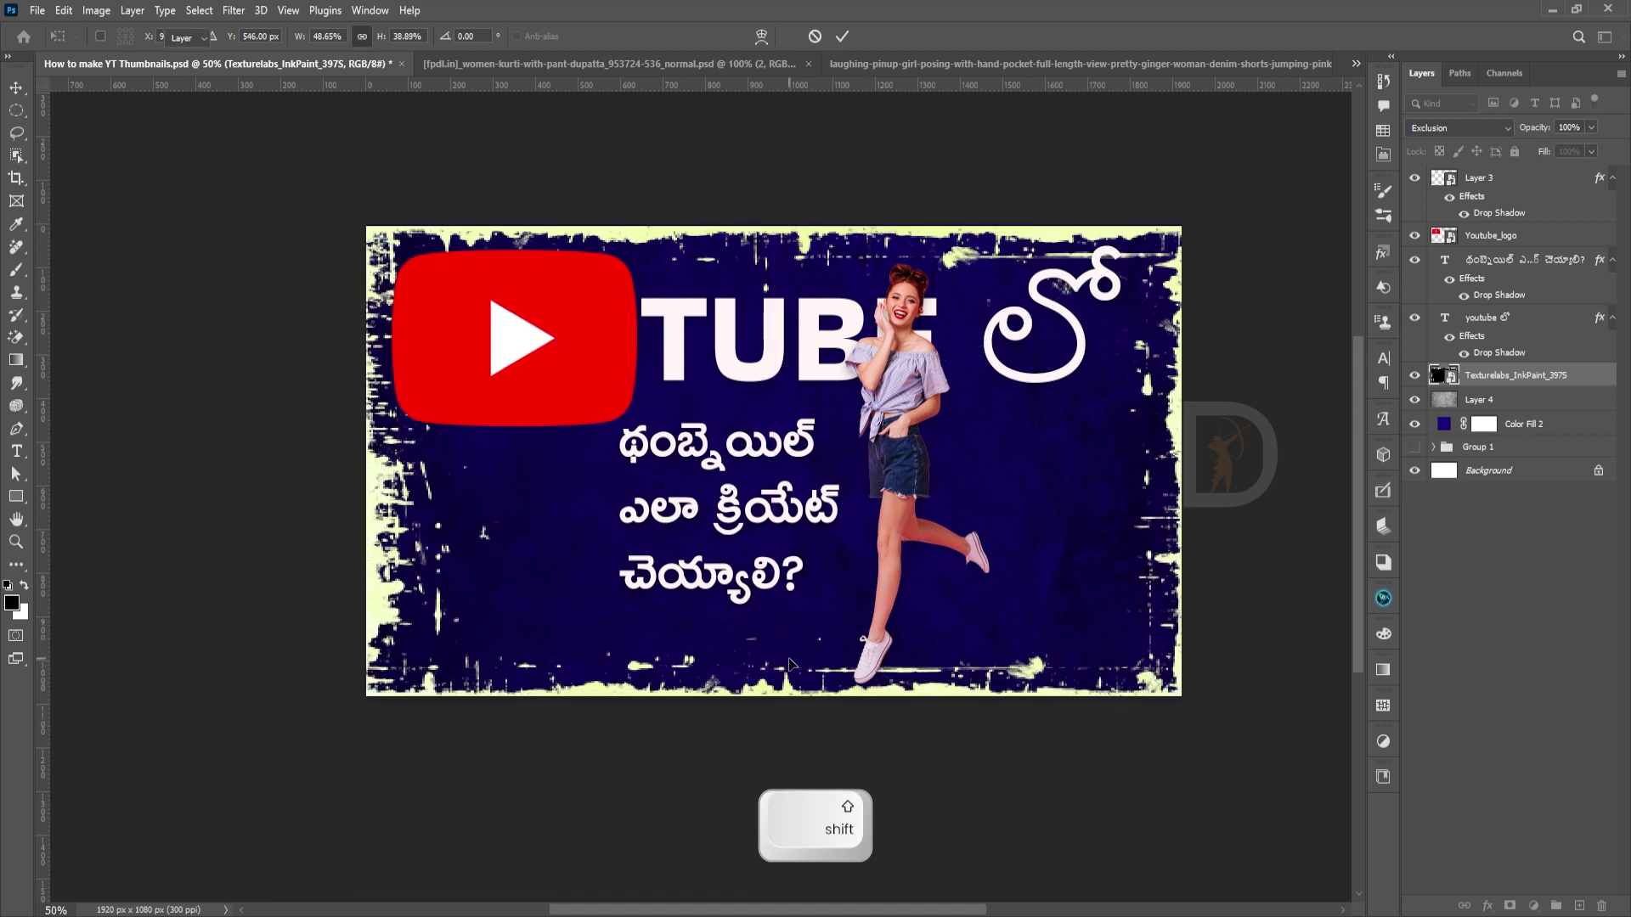
Scale down the girl, YouTube logo and both text layers together around their centre to fit inside the paint border.
{"action": "left_click", "coordinate": [544, 320]}
{"action": "left_click", "coordinate": [1485, 180]}
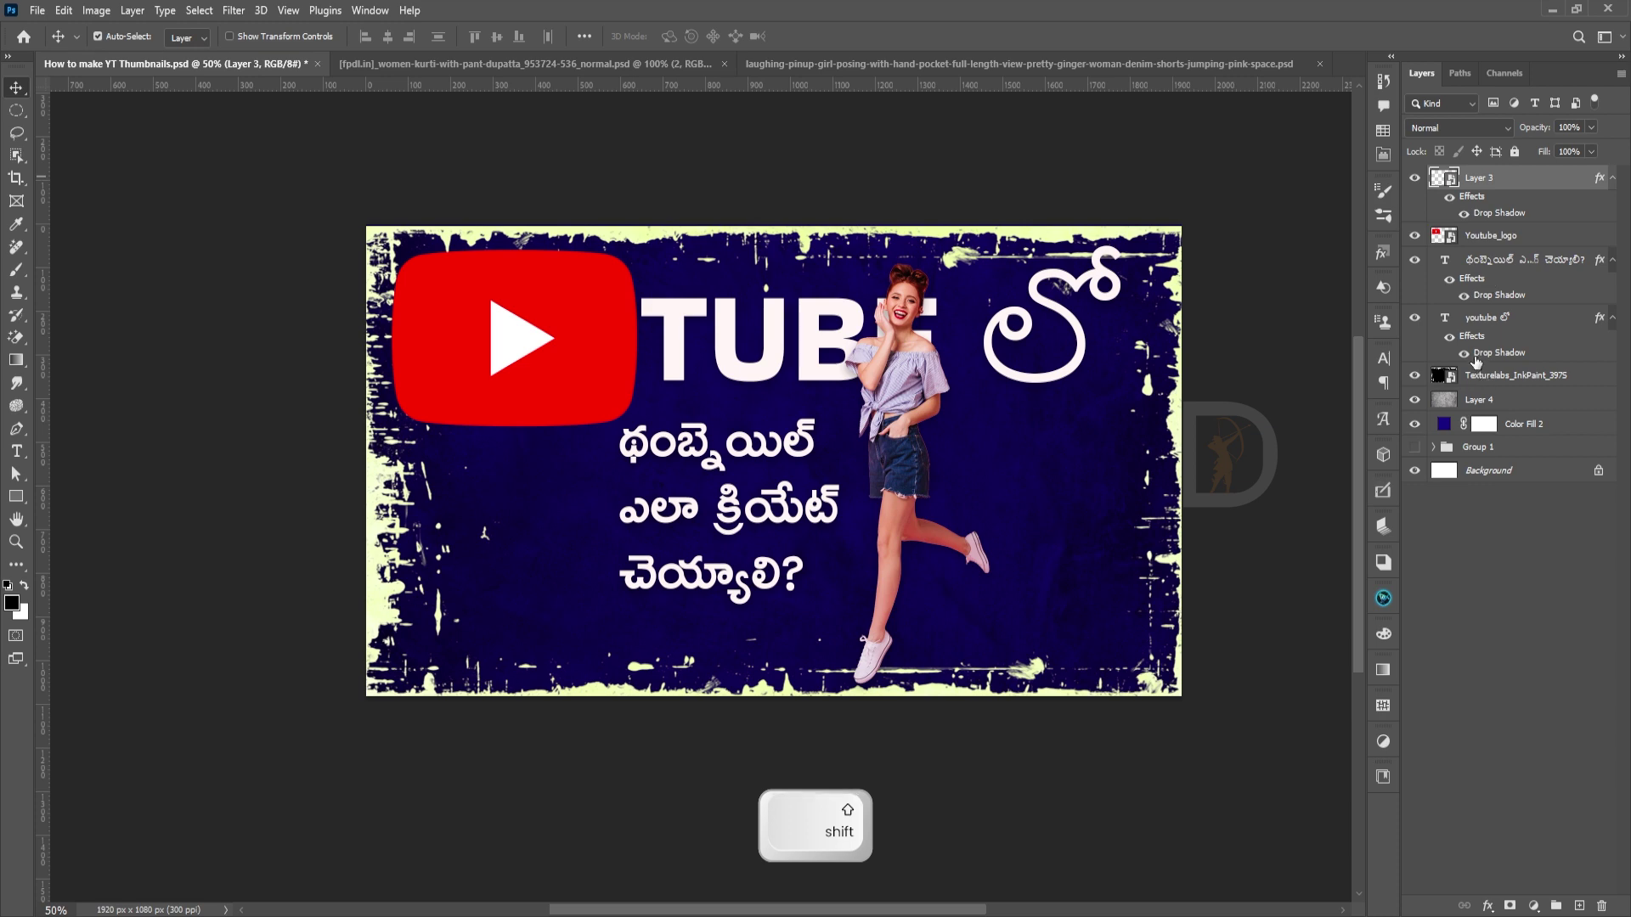
{"action": "left_click", "coordinate": [1483, 317], "text": "shift"}
{"action": "key", "text": "ctrl+t"}
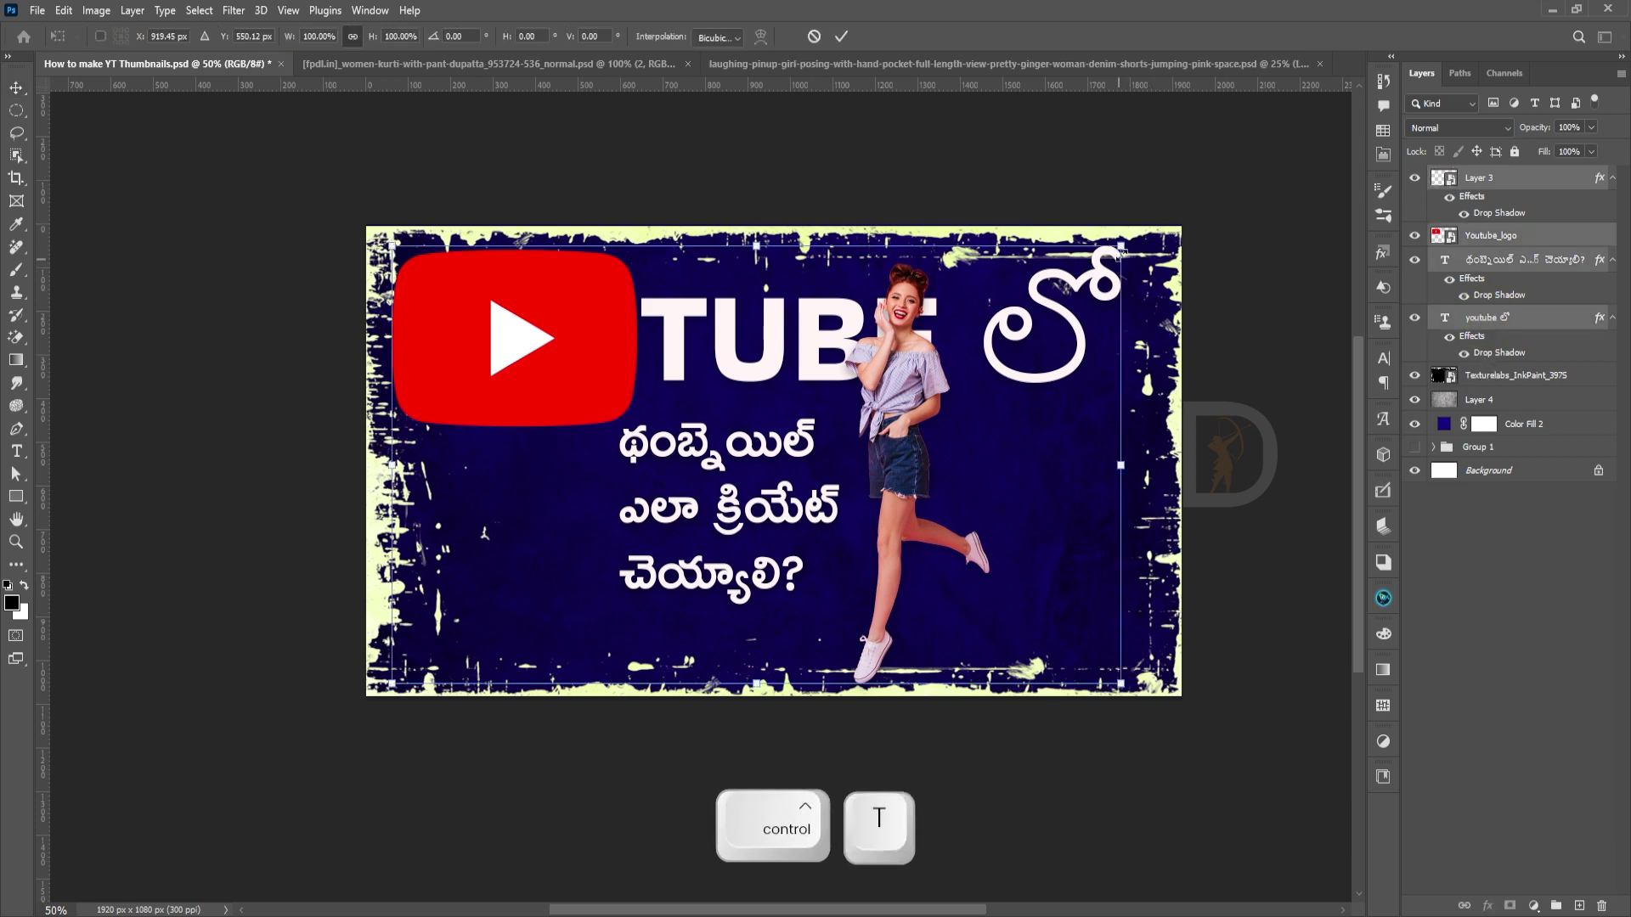
{"action": "left_click_drag", "start_coordinate": [1121, 249], "coordinate": [1062, 279]}
{"action": "double_click", "coordinate": [1060, 270]}
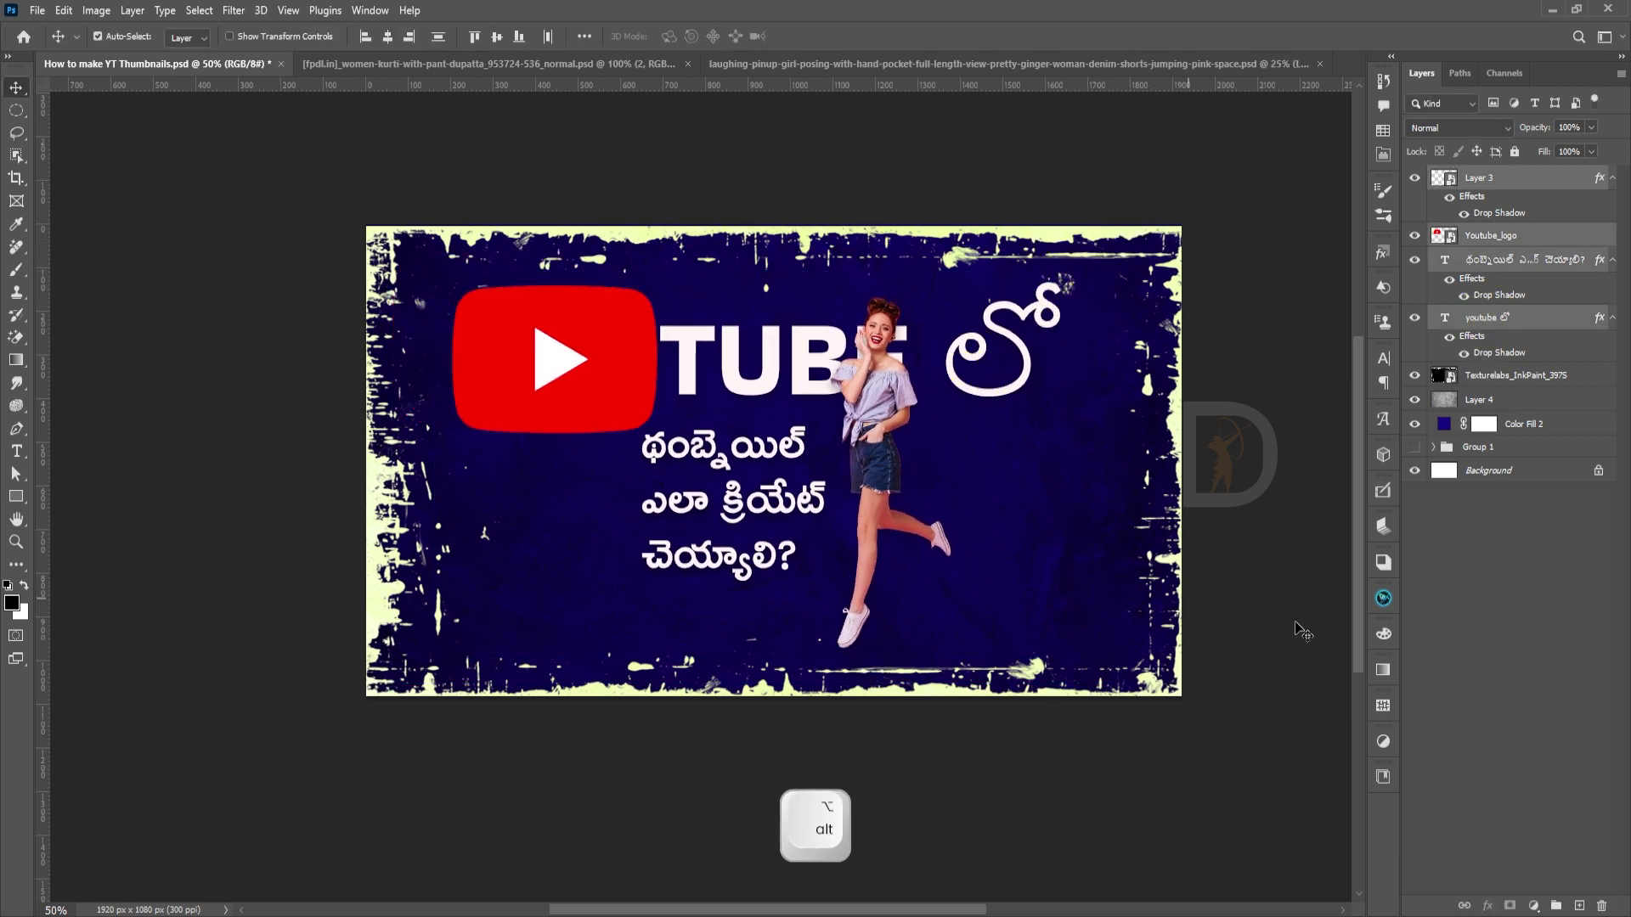
Lower the paint border layer's opacity to 74%.
{"action": "left_click", "coordinate": [1484, 379]}
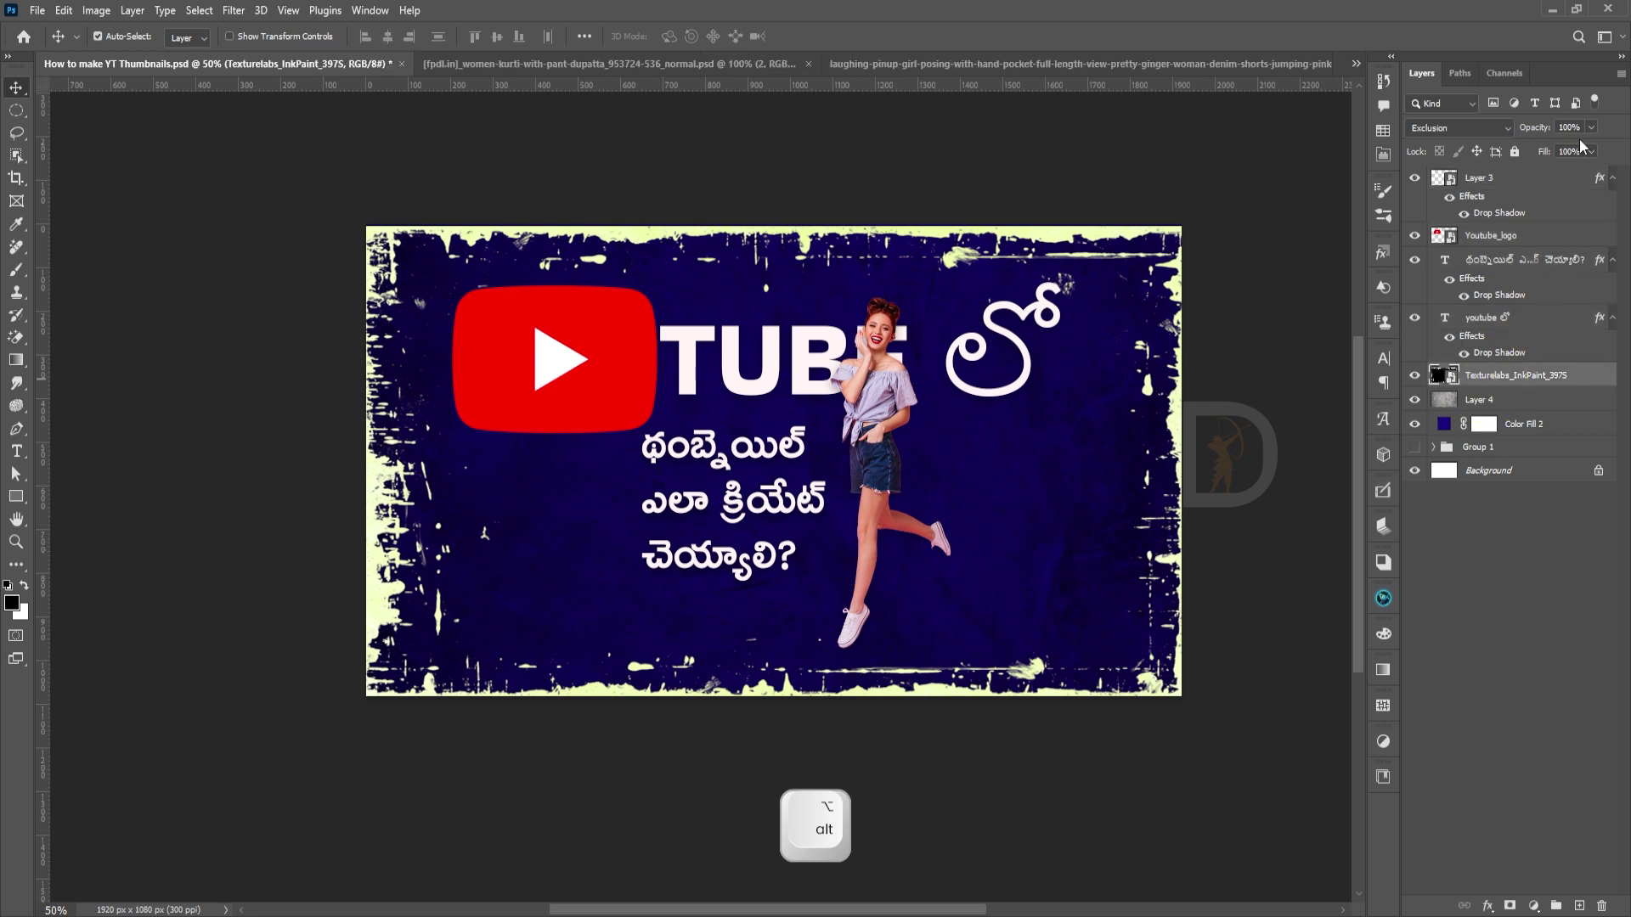
{"action": "mouse_move", "coordinate": [1529, 134]}
{"action": "left_mouse_down"}
{"action": "mouse_move", "coordinate": [1487, 137]}
{"action": "mouse_move", "coordinate": [1514, 141]}
{"action": "left_mouse_up"}
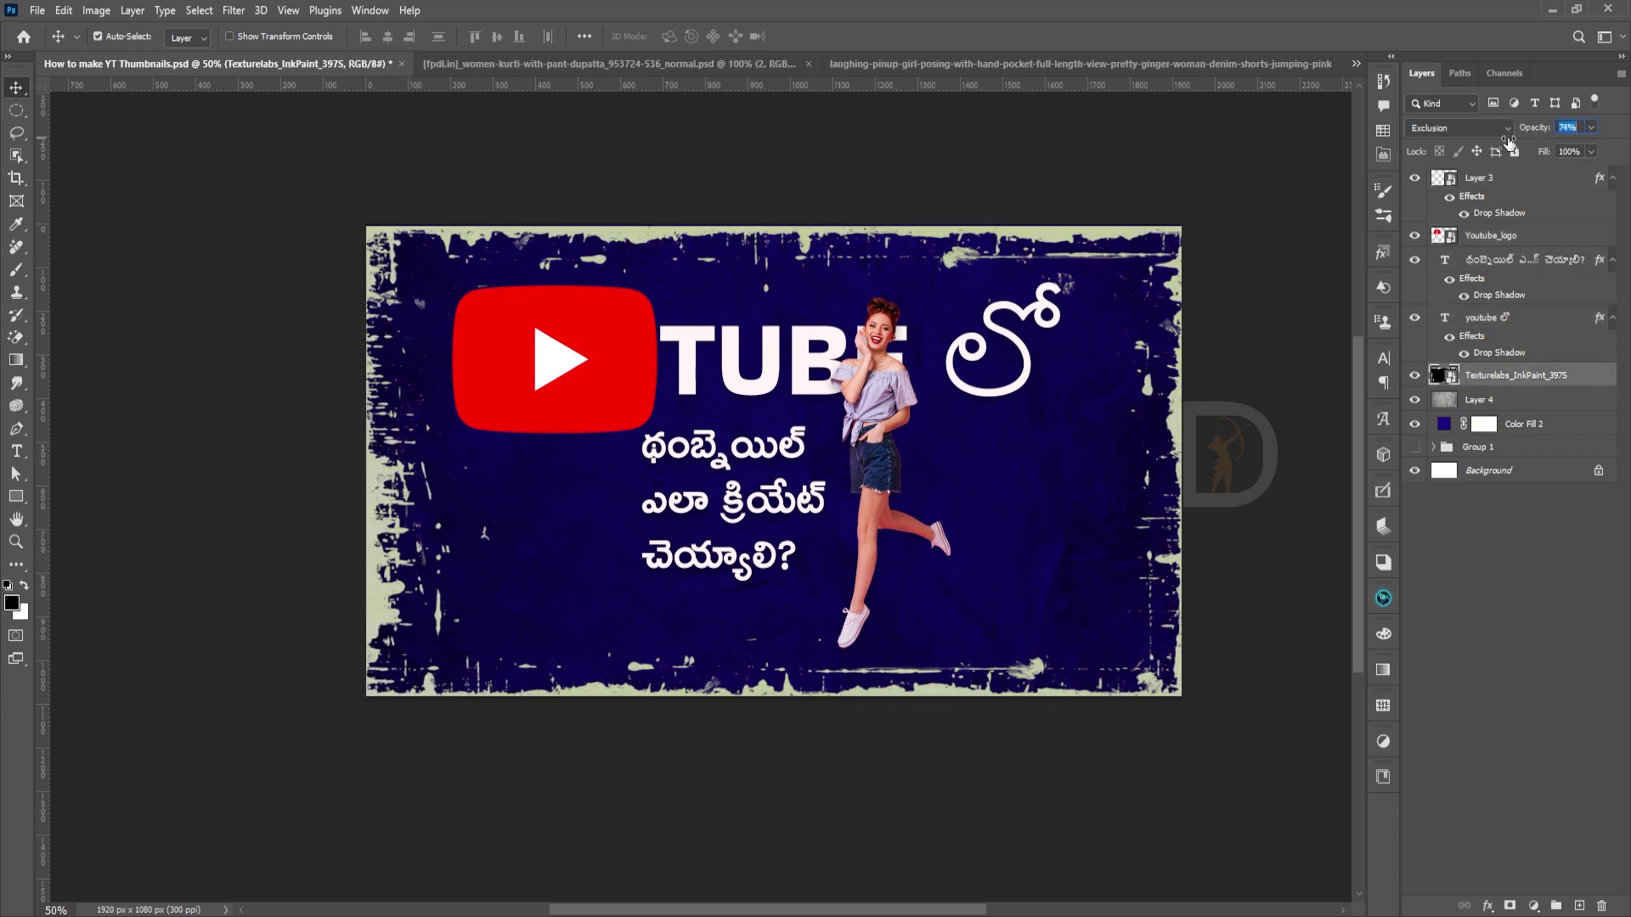
{"action": "left_click", "coordinate": [1011, 597], "text": "ctrl"}
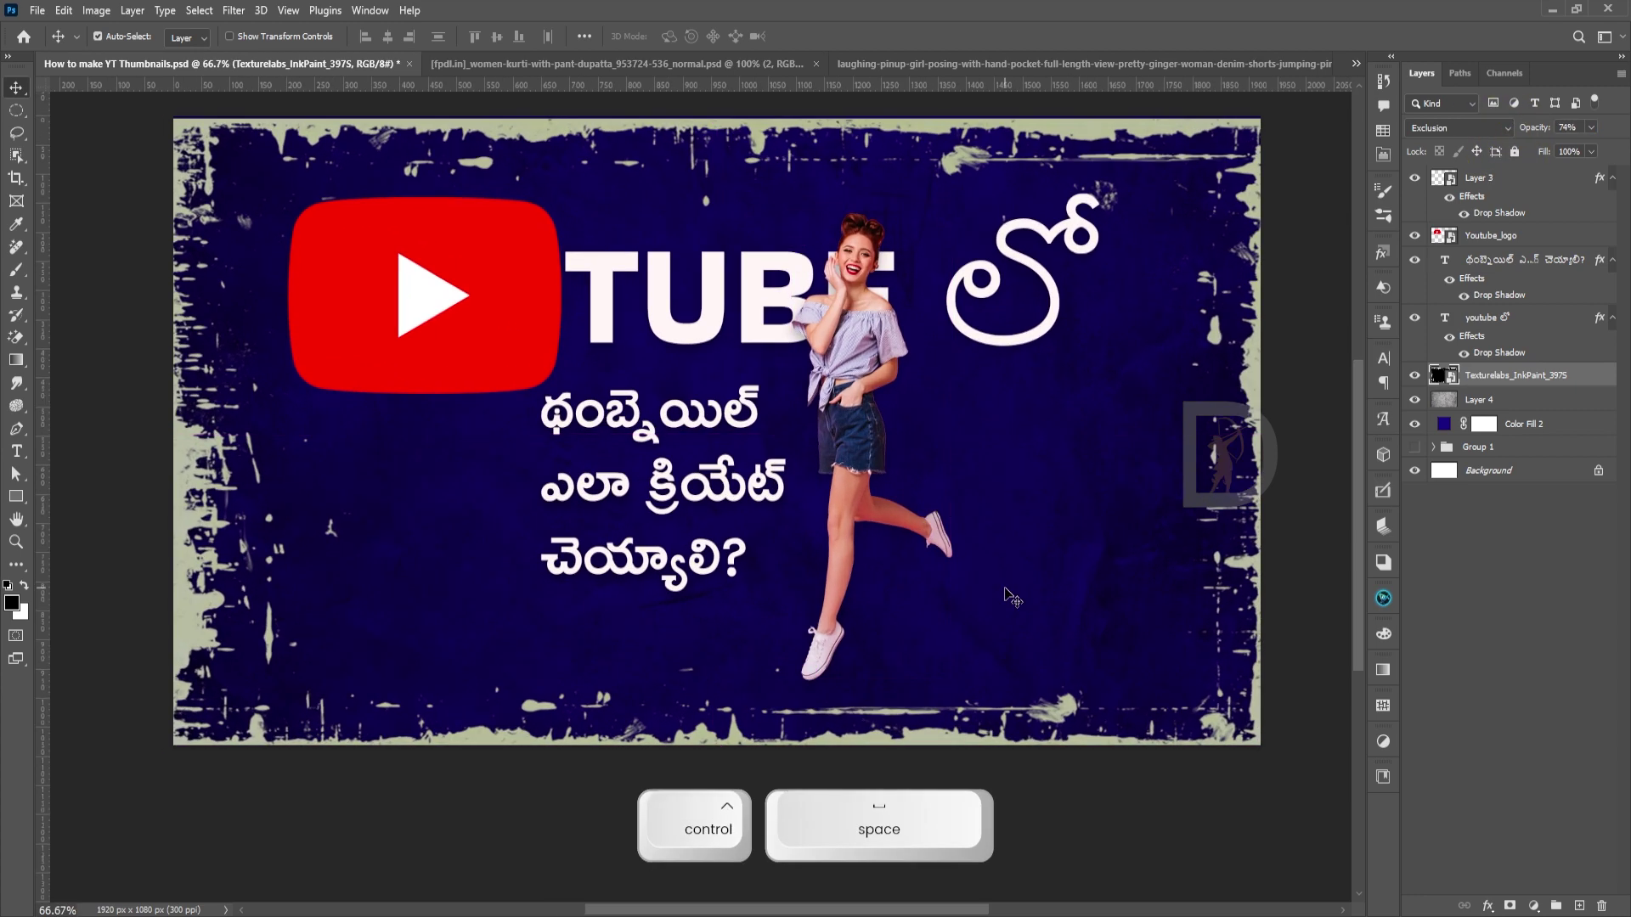
{"action": "left_click_drag", "start_coordinate": [1011, 597], "coordinate": [973, 696]}
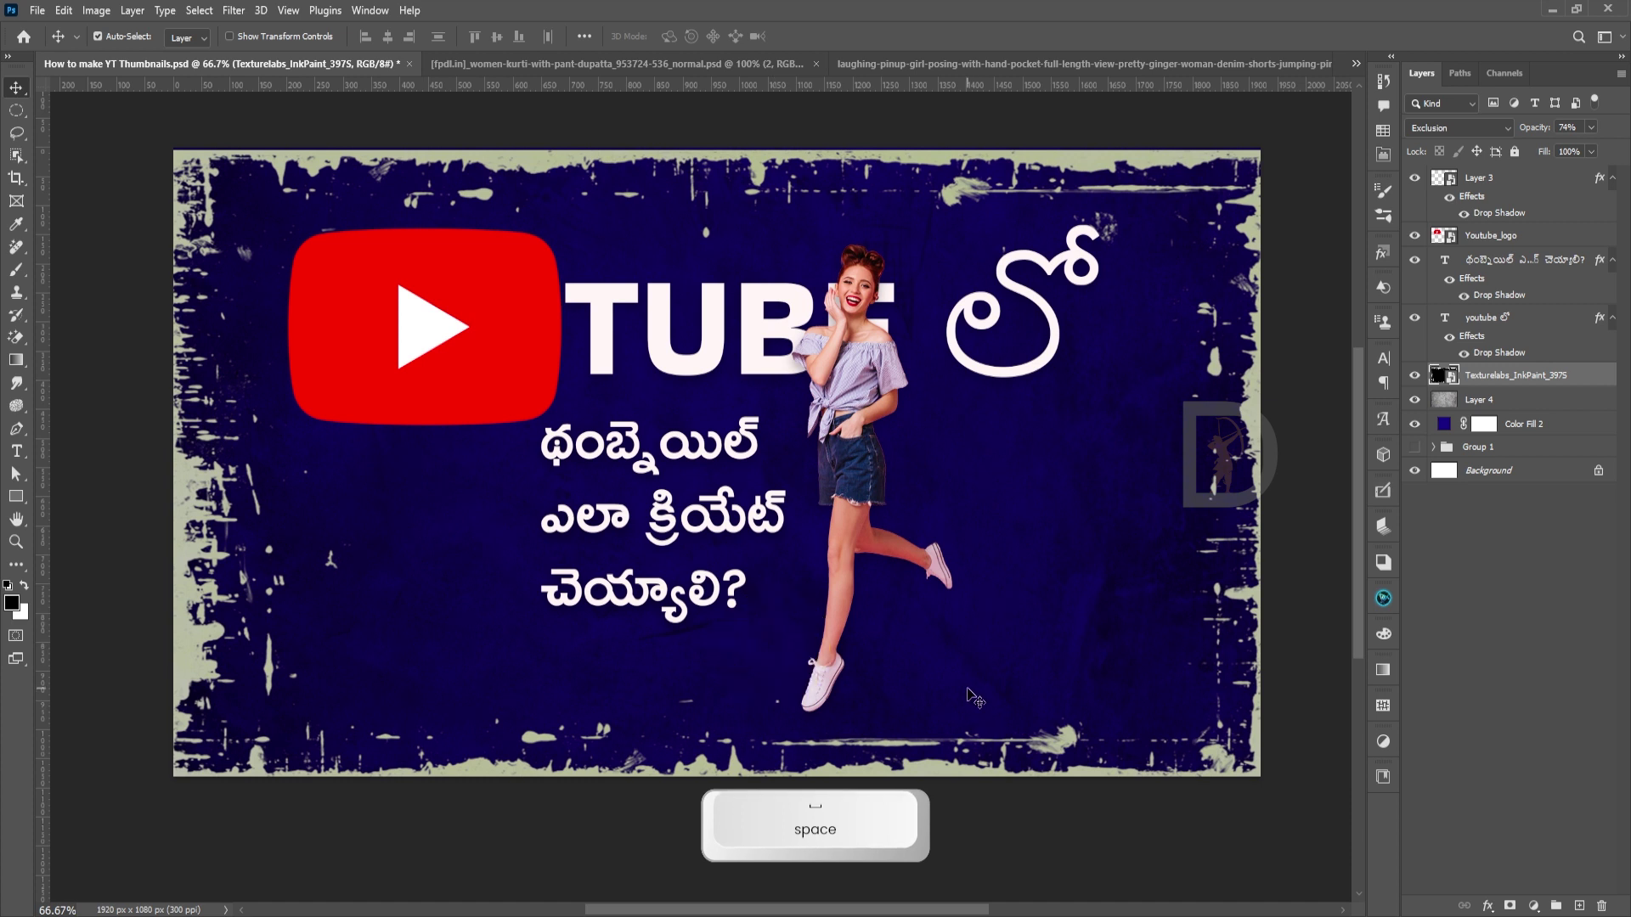